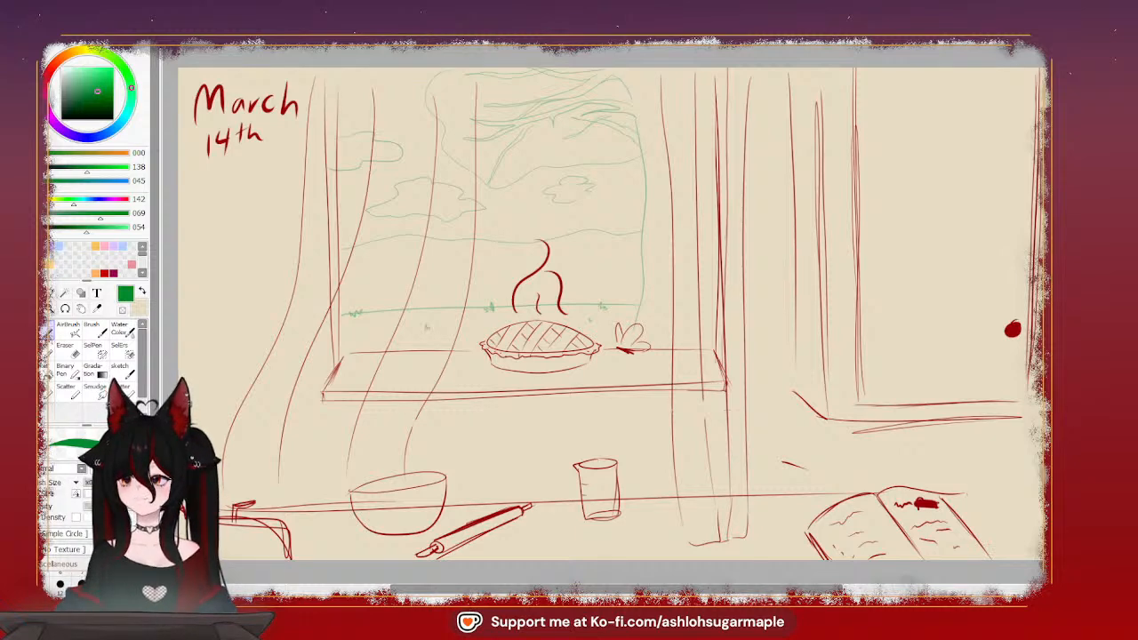
# Fill the blank background layer with the beige colour behind the kitchen sketch
pyautogui.click(568, 386)
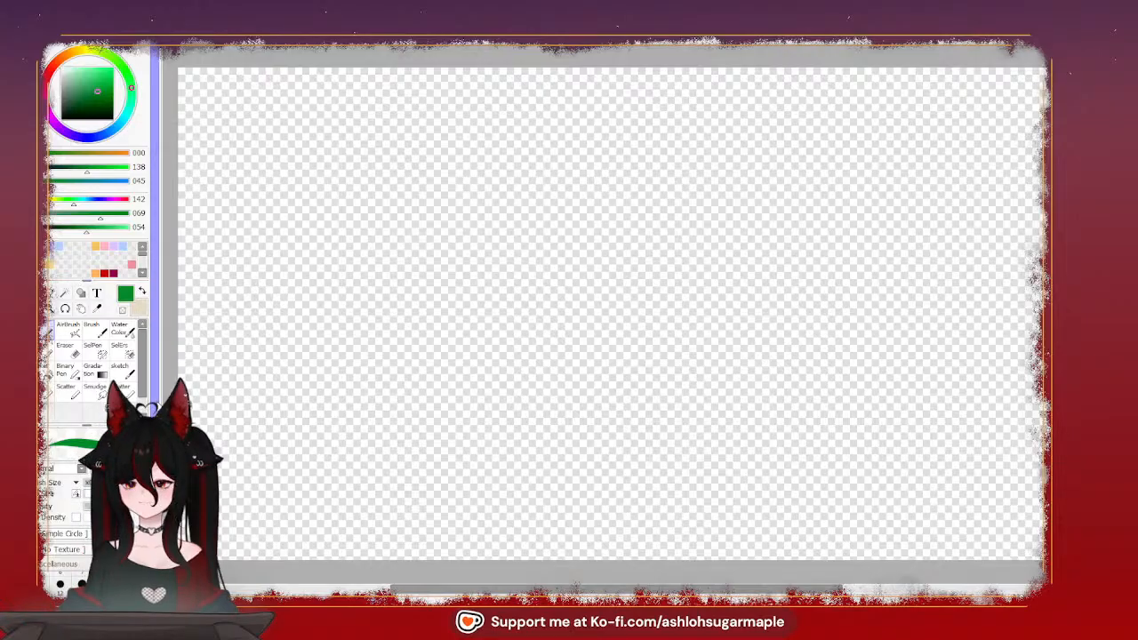
pyautogui.click(142, 291)
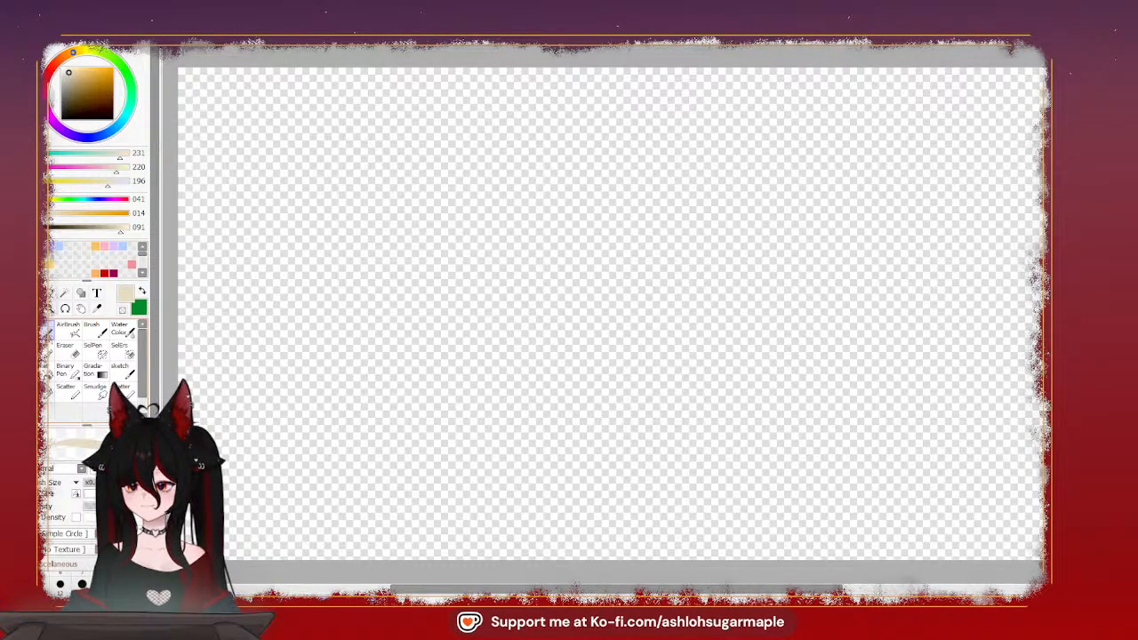
pyautogui.click(46, 372)
pyautogui.click(442, 356)
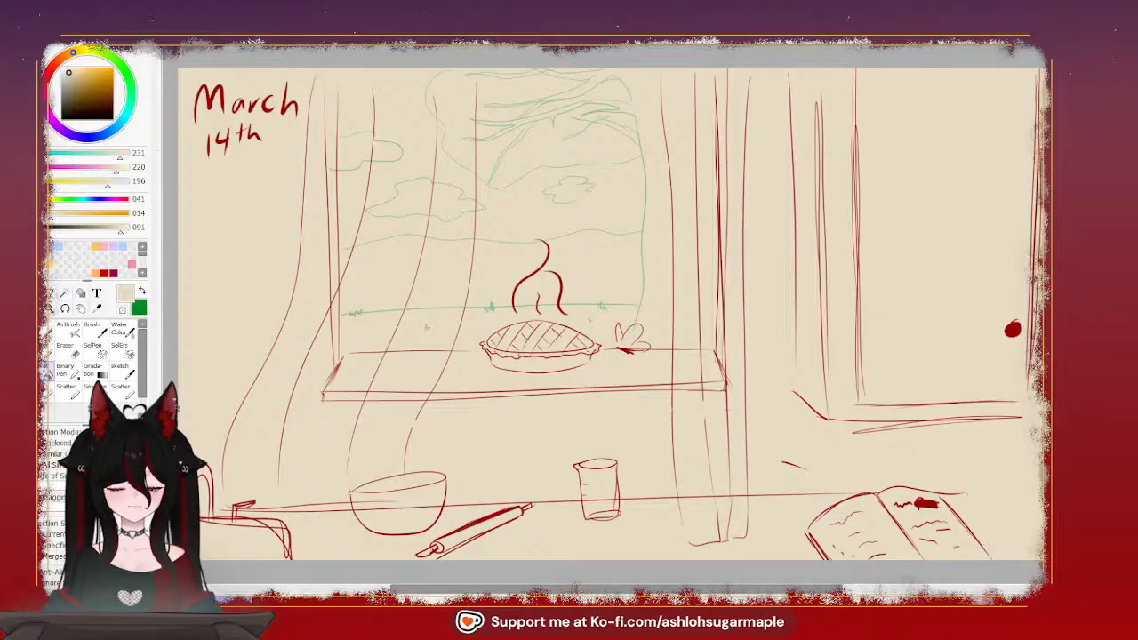
# Sample the dark red from the round knob and sketch a small flat card with a spider on it beside the open book
pyautogui.click(140, 294)
pyautogui.click(98, 309)
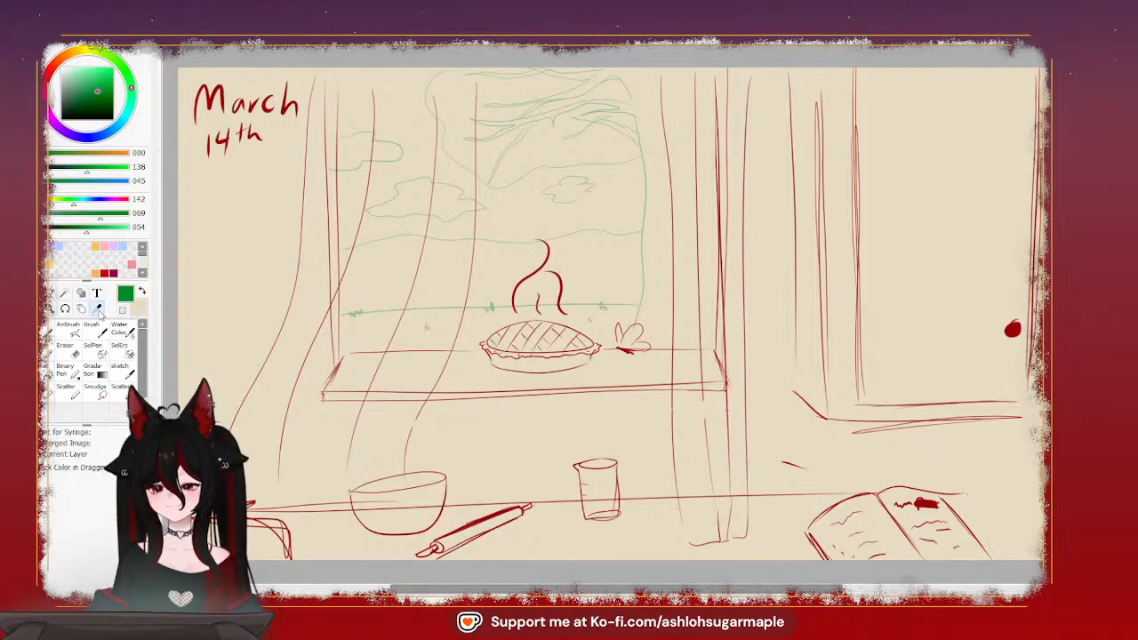
pyautogui.click(1013, 329)
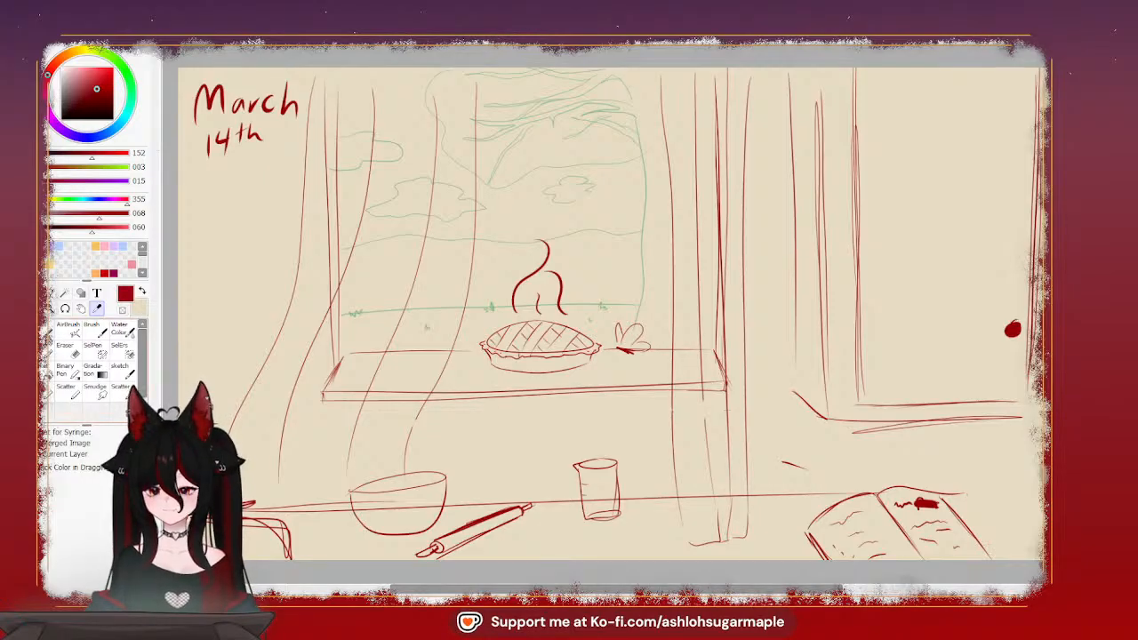
pyautogui.click(48, 333)
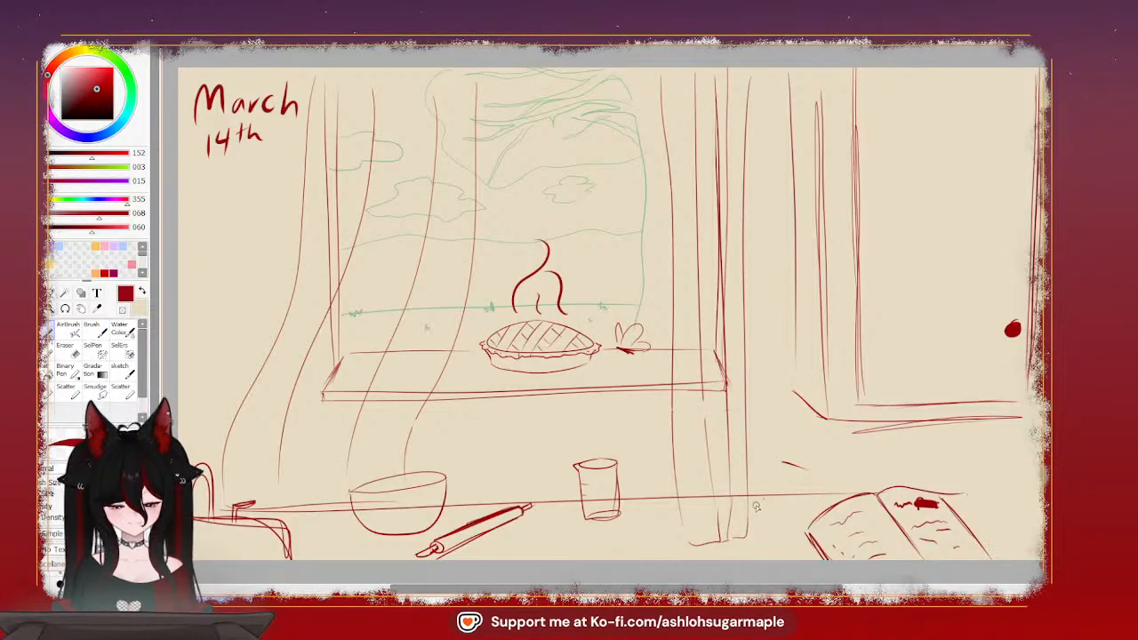
pyautogui.moveTo(749, 511); pyautogui.dragTo(771, 497)
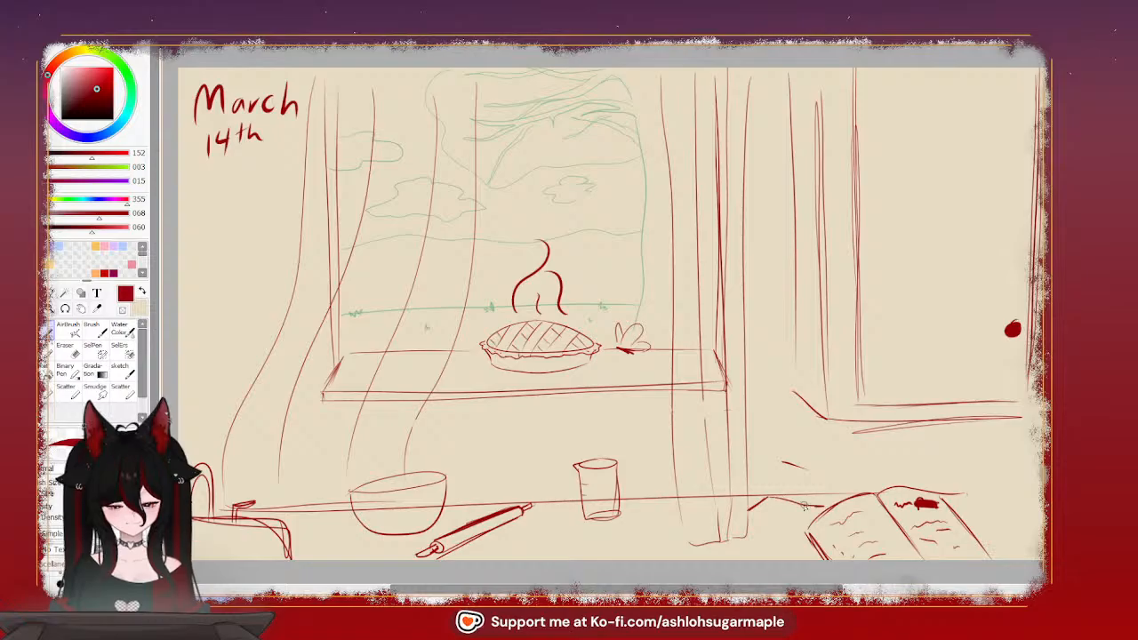
pyautogui.moveTo(768, 499)
pyautogui.mouseDown()
pyautogui.moveTo(819, 512)
pyautogui.moveTo(746, 518)
pyautogui.moveTo(804, 538)
pyautogui.mouseUp()
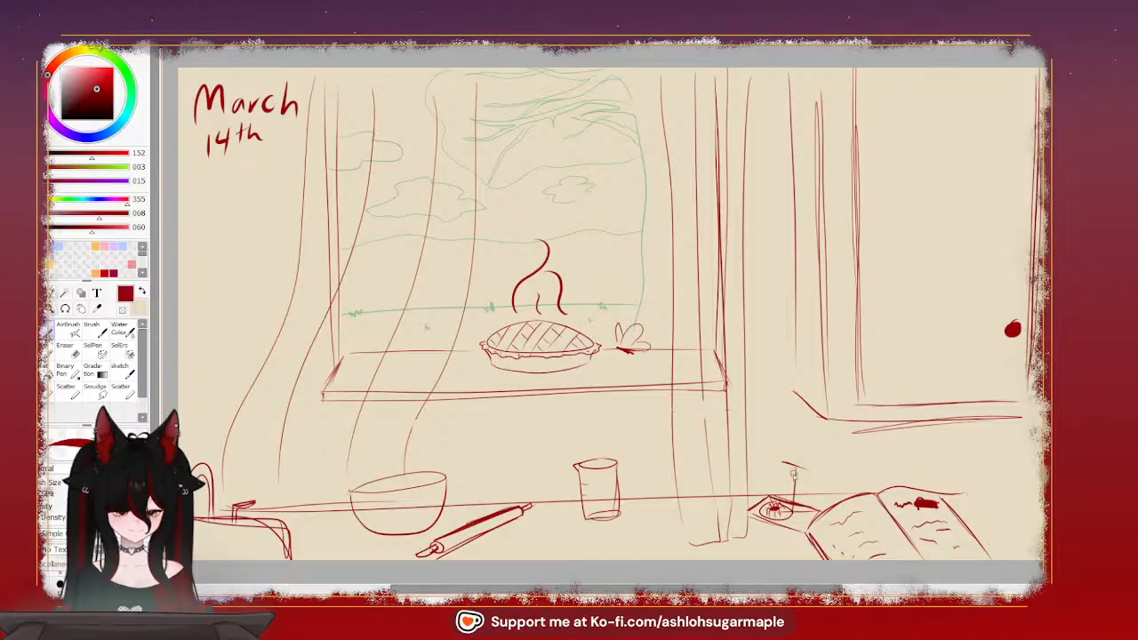
# Sketch an upright glass over the spider, with an oval rim and straight sides
pyautogui.moveTo(794, 465)
pyautogui.mouseDown()
pyautogui.moveTo(770, 461)
pyautogui.moveTo(779, 473)
pyautogui.moveTo(798, 468)
pyautogui.moveTo(765, 469)
pyautogui.moveTo(767, 507)
pyautogui.mouseUp()
pyautogui.hotkey('ctrl', 'z')
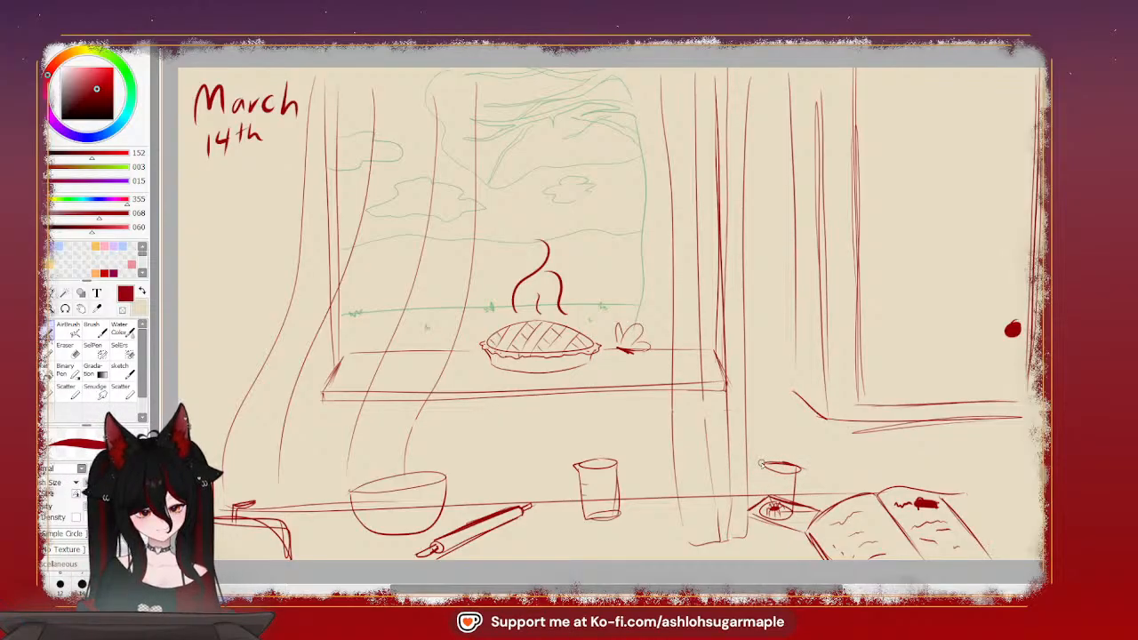
pyautogui.moveTo(763, 464); pyautogui.dragTo(762, 512)
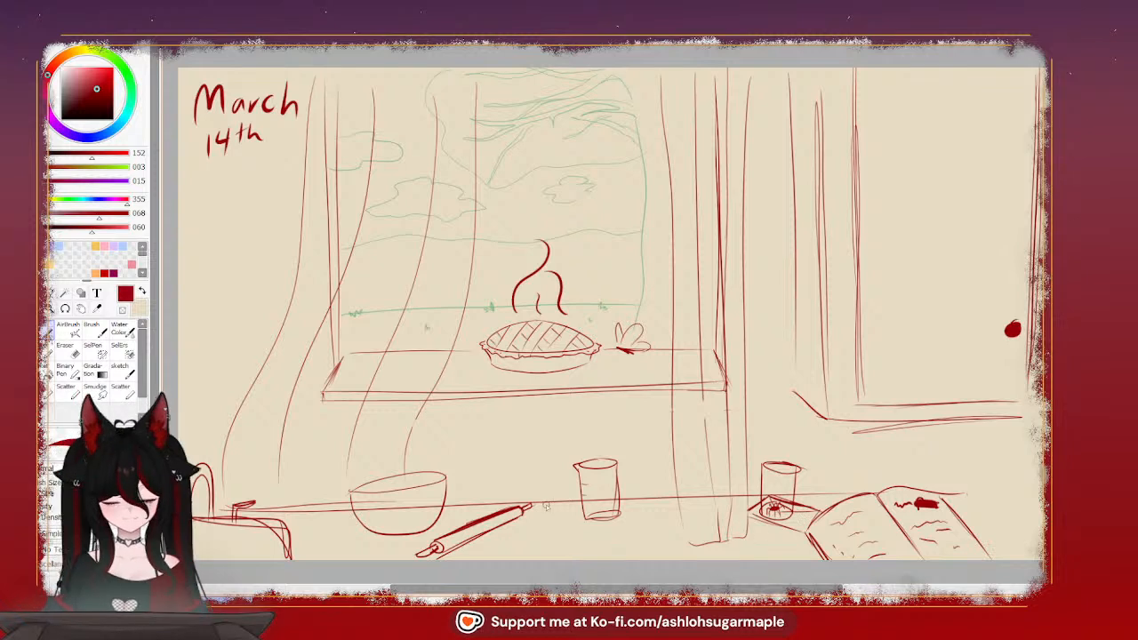
# Erase the rim of the glass over the spider and redraw the glass with a cleaner rim and small marks on its side
pyautogui.click(68, 371)
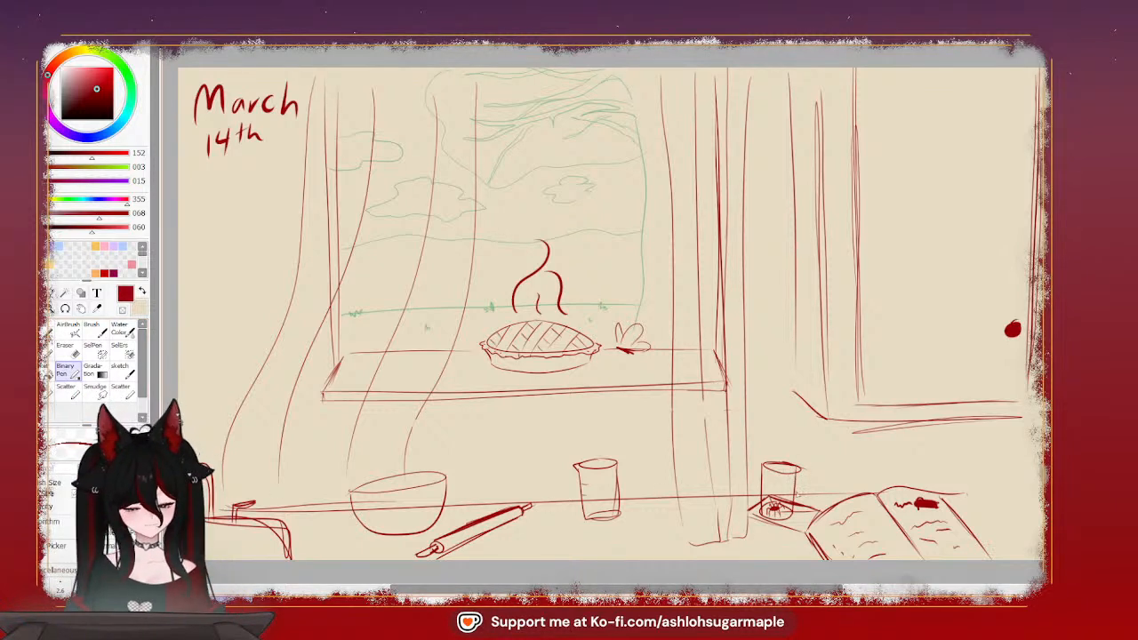
pyautogui.click(66, 349)
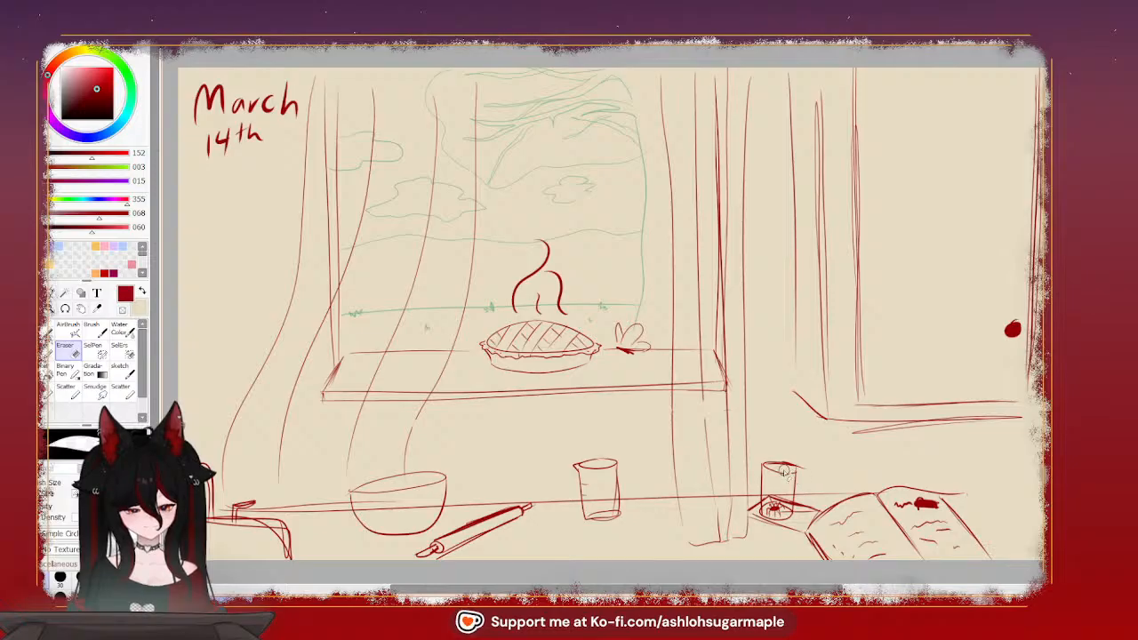
pyautogui.moveTo(781, 474)
pyautogui.mouseDown()
pyautogui.moveTo(769, 465)
pyautogui.moveTo(793, 458)
pyautogui.moveTo(789, 476)
pyautogui.moveTo(779, 471)
pyautogui.mouseUp()
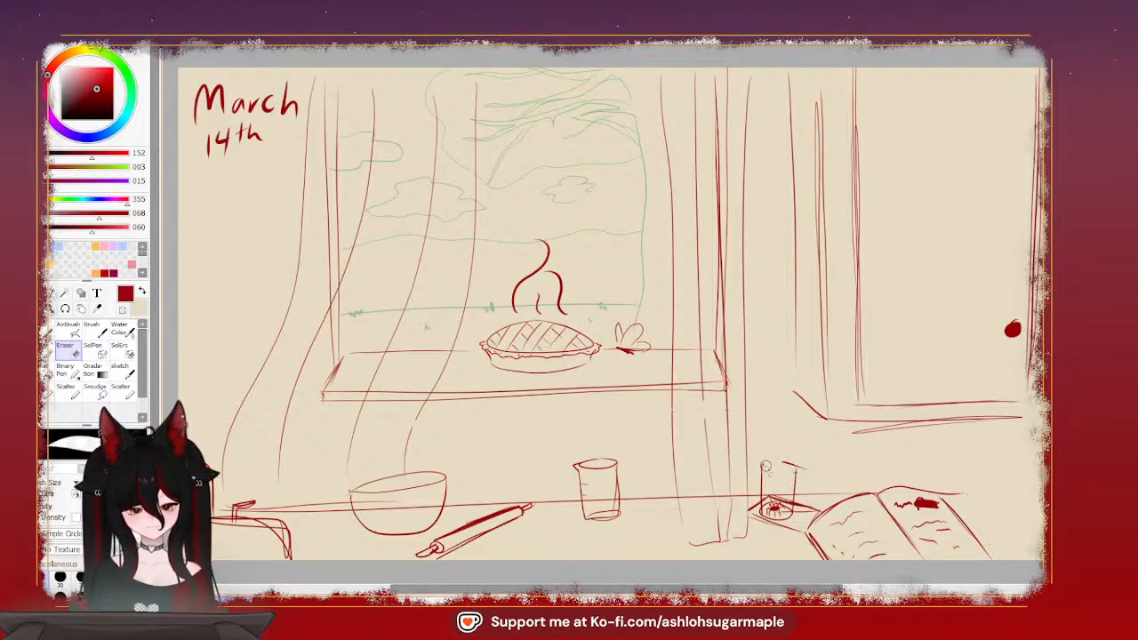
pyautogui.click(50, 334)
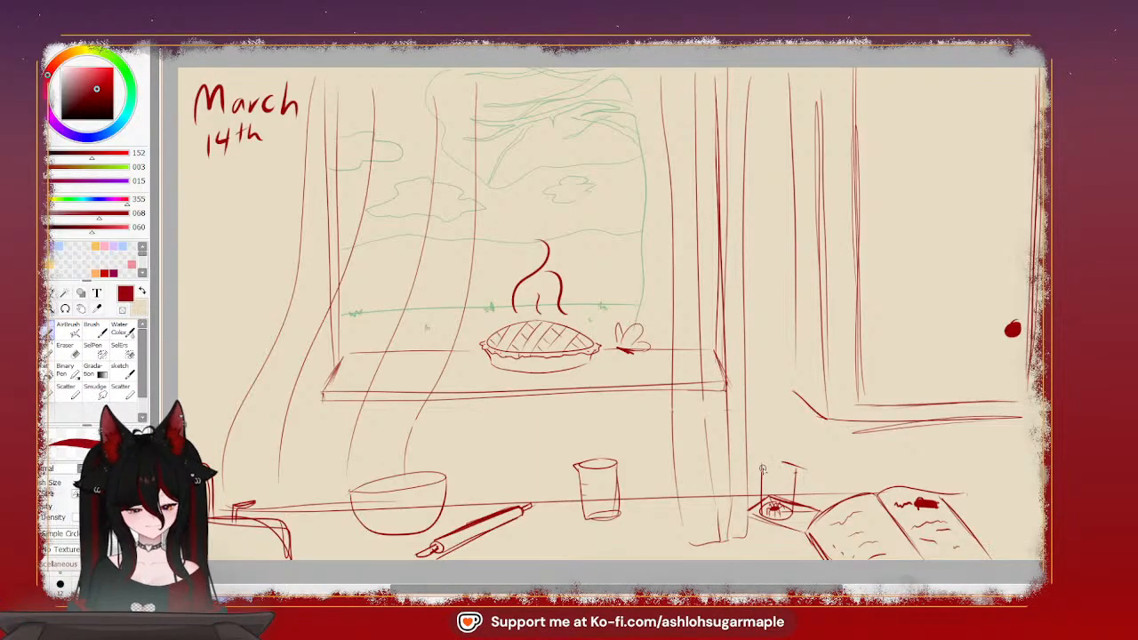
pyautogui.moveTo(763, 469)
pyautogui.mouseDown()
pyautogui.moveTo(796, 472)
pyautogui.moveTo(763, 468)
pyautogui.moveTo(796, 468)
pyautogui.moveTo(794, 515)
pyautogui.mouseUp()
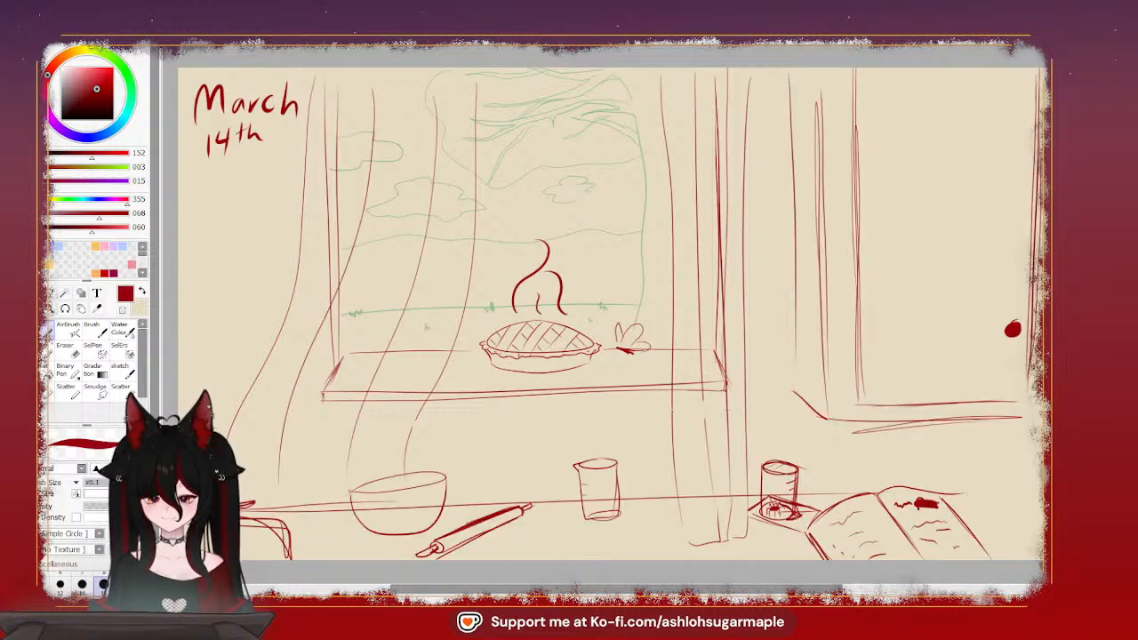
# Erase the bowl's tilted rim and the countertop line running through the bowl
pyautogui.click(68, 352)
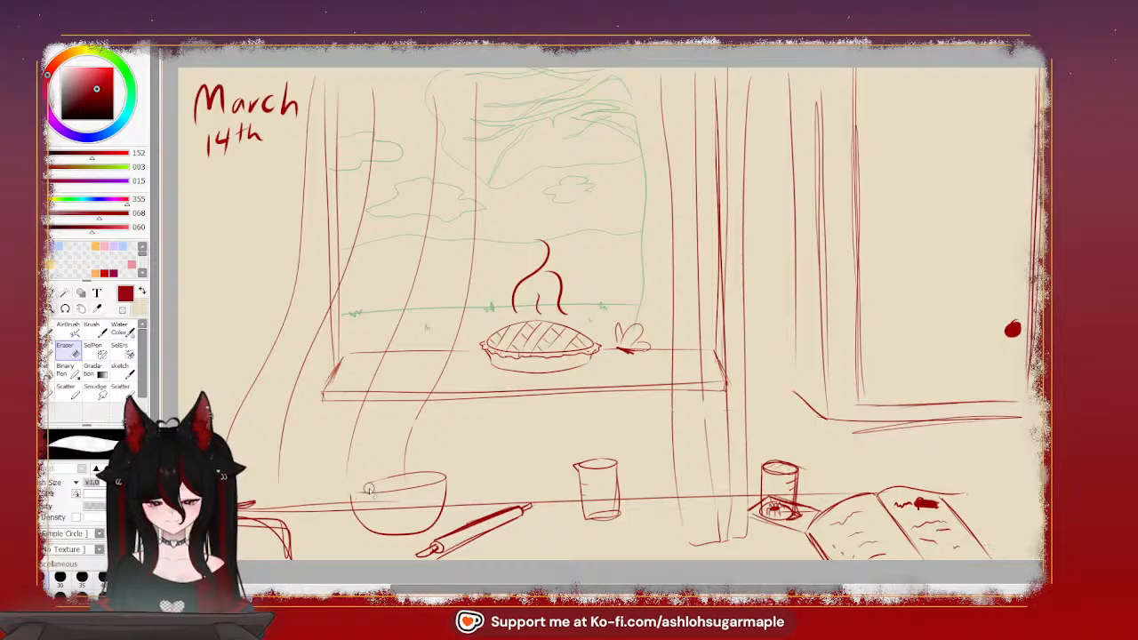
pyautogui.moveTo(370, 488)
pyautogui.mouseDown()
pyautogui.moveTo(363, 494)
pyautogui.moveTo(428, 487)
pyautogui.mouseUp()
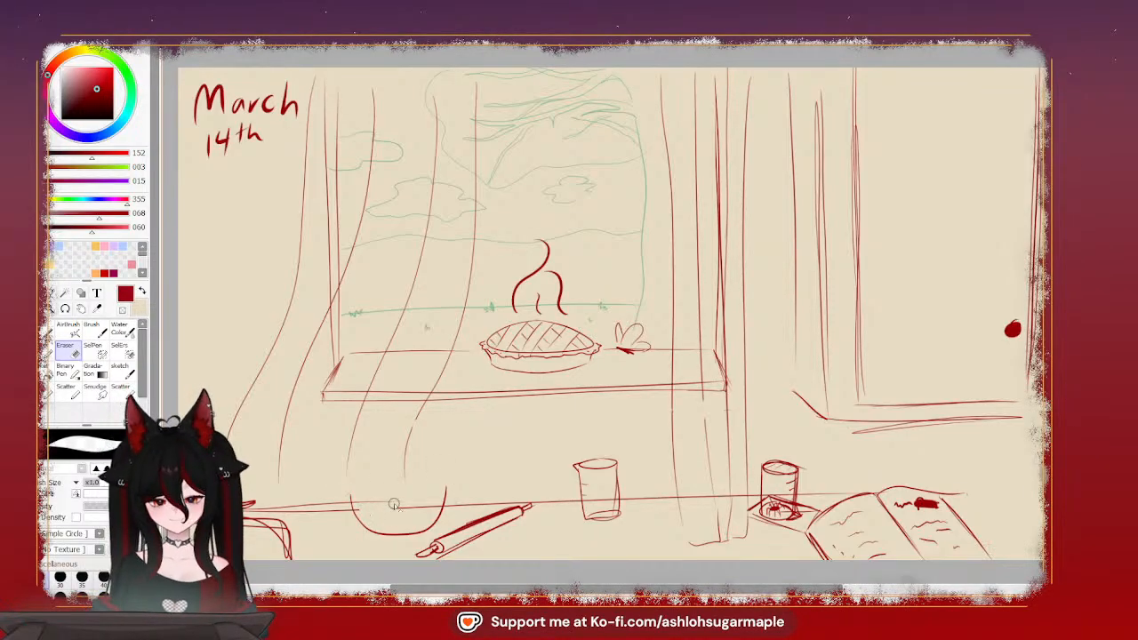
pyautogui.moveTo(394, 504); pyautogui.dragTo(360, 509)
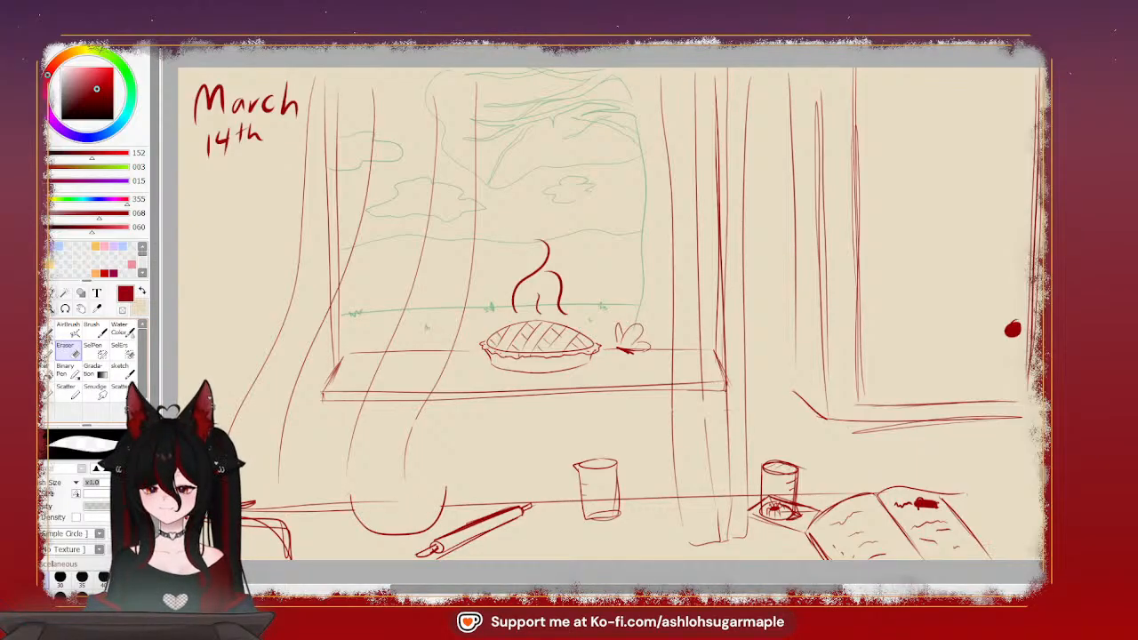
# Rotate the canvas and redraw the bowl's rim as a narrow ellipse between its two upper corners
pyautogui.press('n')
pyautogui.press('Delete')
pyautogui.press('Delete')
pyautogui.press('Delete')
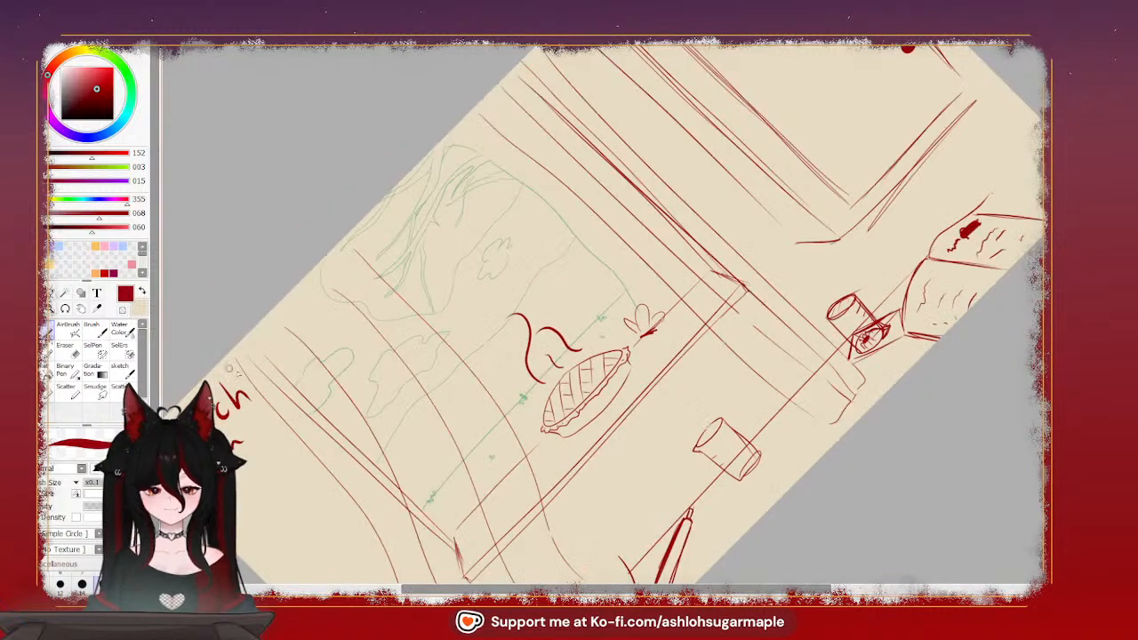
pyautogui.scroll(-5, 541, 498)
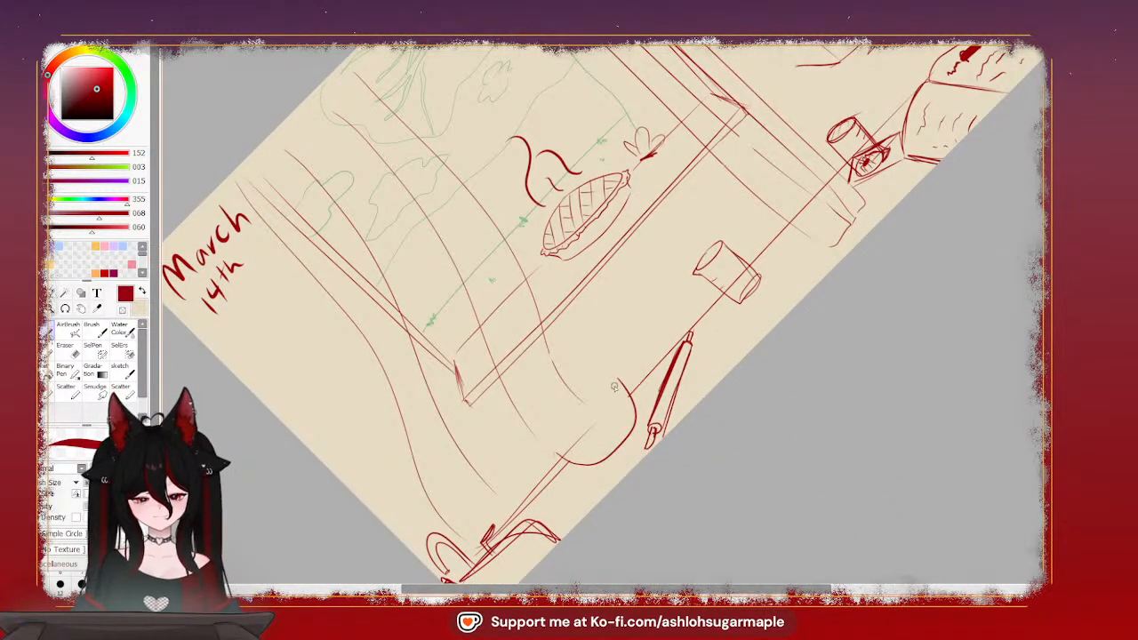
pyautogui.moveTo(558, 444)
pyautogui.mouseDown()
pyautogui.moveTo(610, 379)
pyautogui.moveTo(618, 388)
pyautogui.moveTo(561, 440)
pyautogui.moveTo(571, 409)
pyautogui.moveTo(618, 383)
pyautogui.mouseUp()
pyautogui.hotkey('ctrl', 'z')
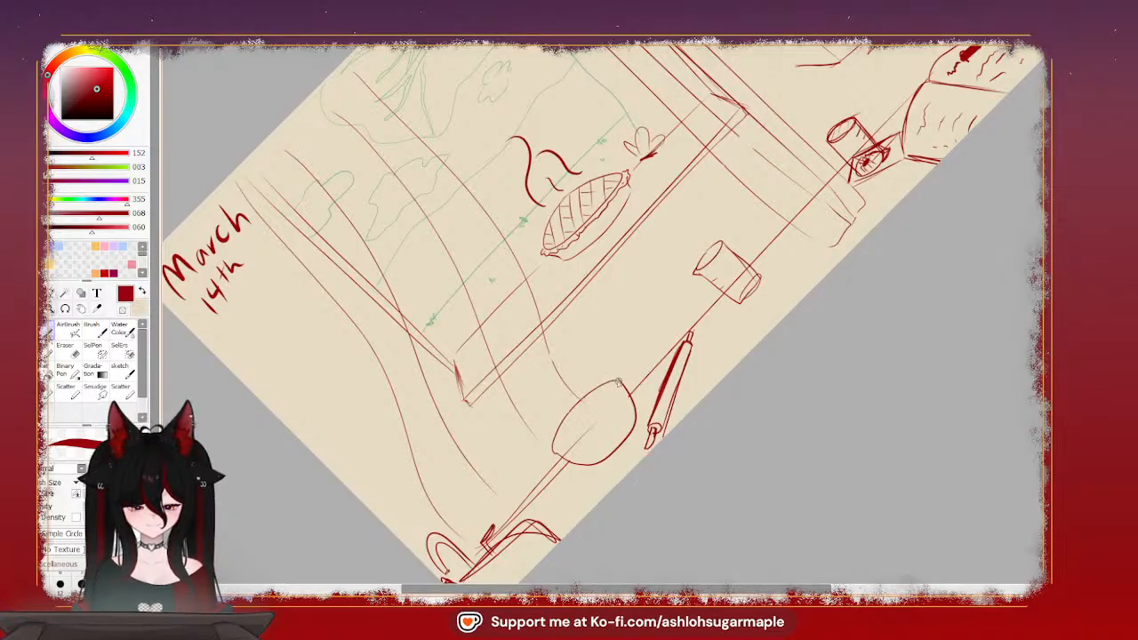
pyautogui.hotkey('ctrl', 'z')
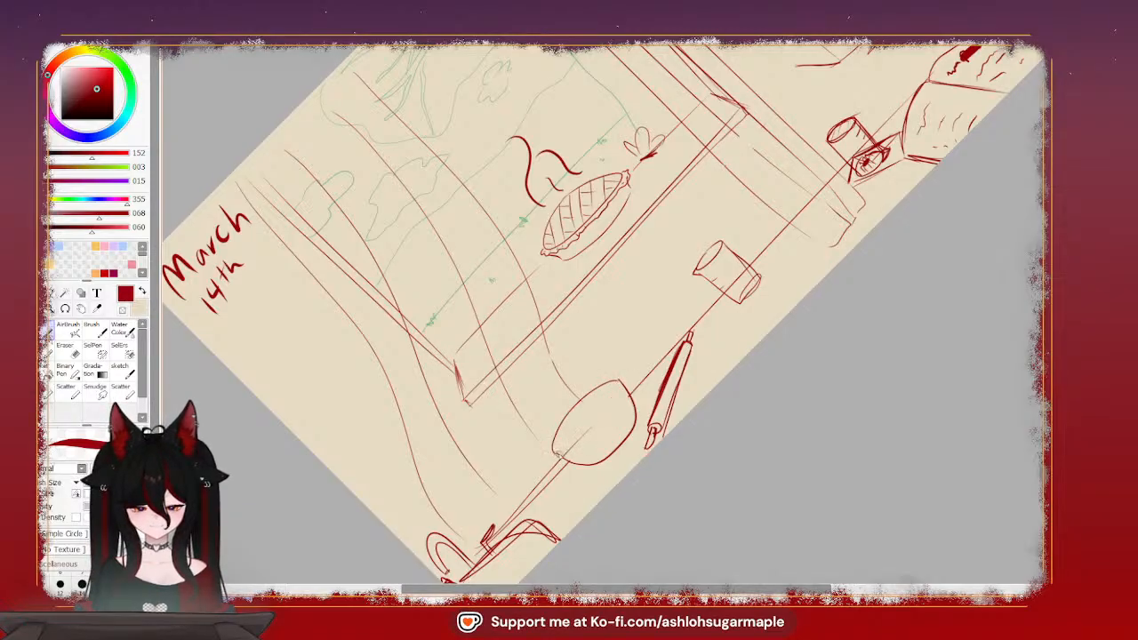
pyautogui.hotkey('ctrl', 'z')
pyautogui.moveTo(560, 455)
pyautogui.mouseDown()
pyautogui.moveTo(574, 397)
pyautogui.moveTo(611, 378)
pyautogui.mouseUp()
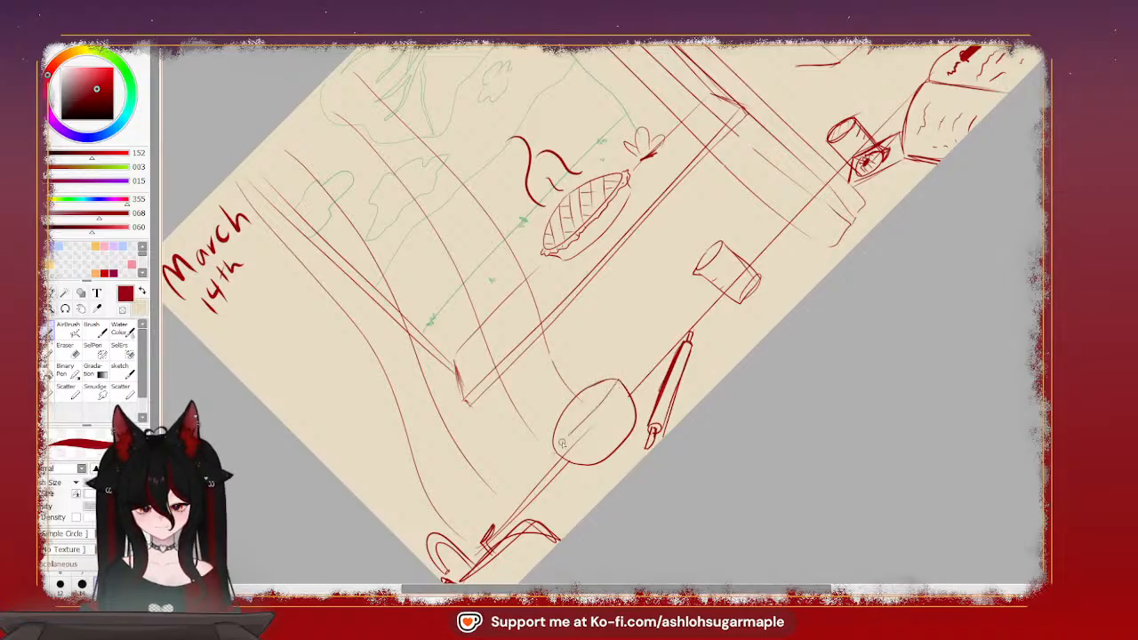
pyautogui.hotkey('ctrl', 'z')
pyautogui.moveTo(557, 452)
pyautogui.mouseDown()
pyautogui.moveTo(589, 425)
pyautogui.moveTo(612, 385)
pyautogui.moveTo(625, 399)
pyautogui.moveTo(617, 378)
pyautogui.moveTo(555, 454)
pyautogui.moveTo(613, 387)
pyautogui.mouseUp()
pyautogui.hotkey('ctrl', 'z')
pyautogui.hotkey('ctrl', 'z')
pyautogui.hotkey('ctrl', 'z')
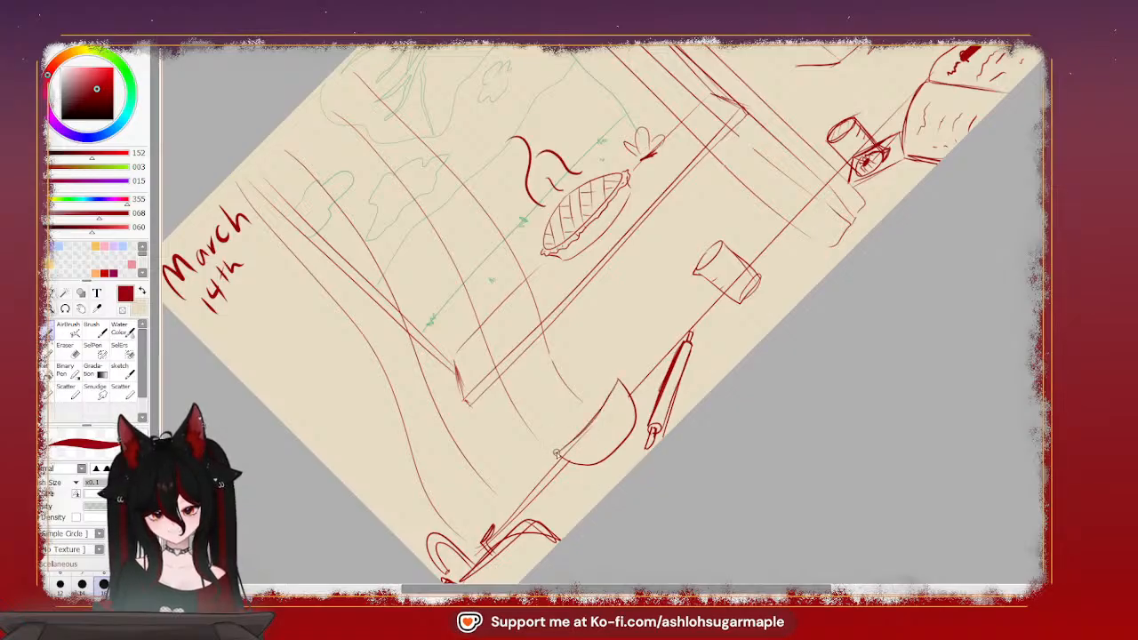
pyautogui.moveTo(555, 453)
pyautogui.mouseDown()
pyautogui.moveTo(617, 377)
pyautogui.moveTo(649, 425)
pyautogui.moveTo(618, 398)
pyautogui.moveTo(618, 378)
pyautogui.moveTo(551, 449)
pyautogui.moveTo(625, 377)
pyautogui.moveTo(557, 457)
pyautogui.mouseUp()
pyautogui.hotkey('ctrl', 'z')
pyautogui.hotkey('ctrl', 'z')
pyautogui.hotkey('ctrl', 'z')
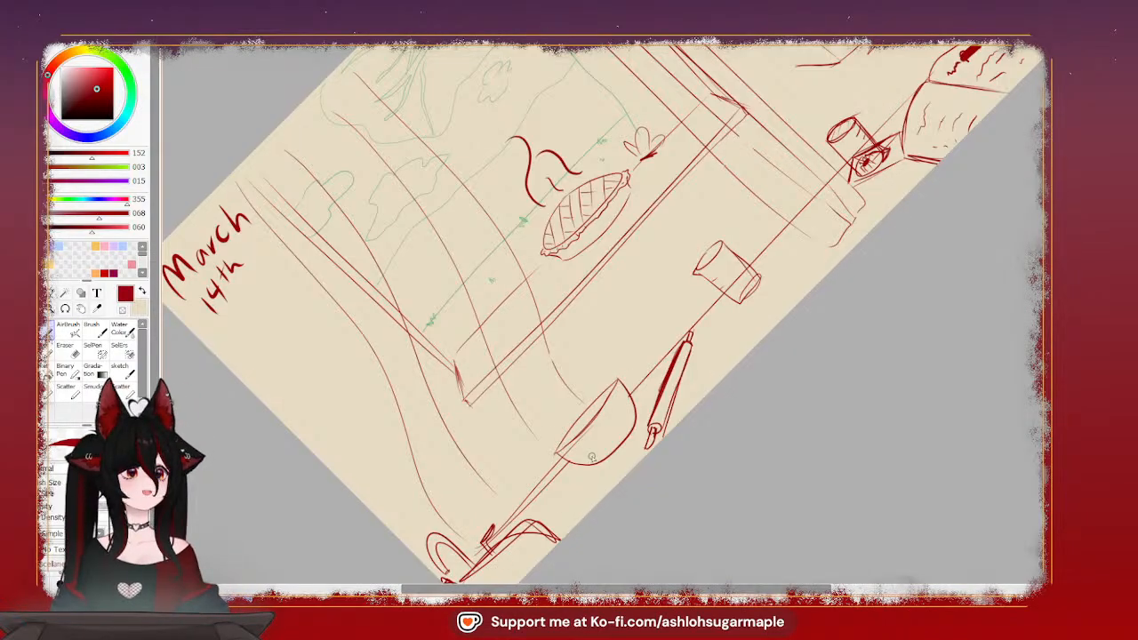
pyautogui.press('Home')
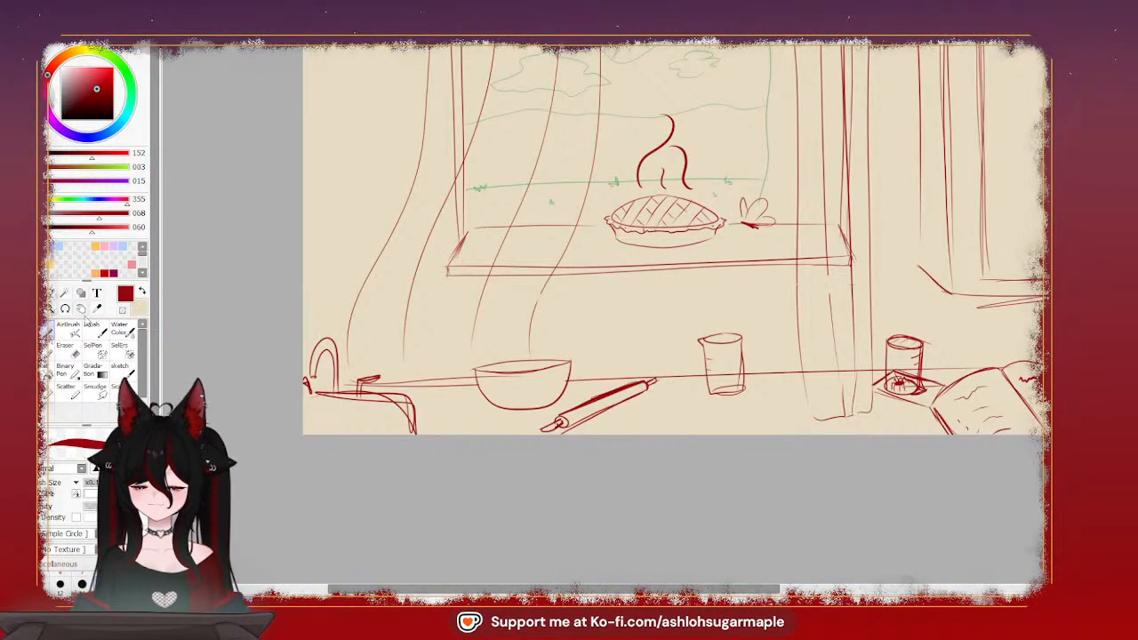
# Select the bowl with a freeform outline and deform it to raise and level its rim
pyautogui.click(51, 297)
pyautogui.moveTo(539, 359)
pyautogui.mouseDown()
pyautogui.moveTo(475, 363)
pyautogui.moveTo(473, 389)
pyautogui.mouseUp()
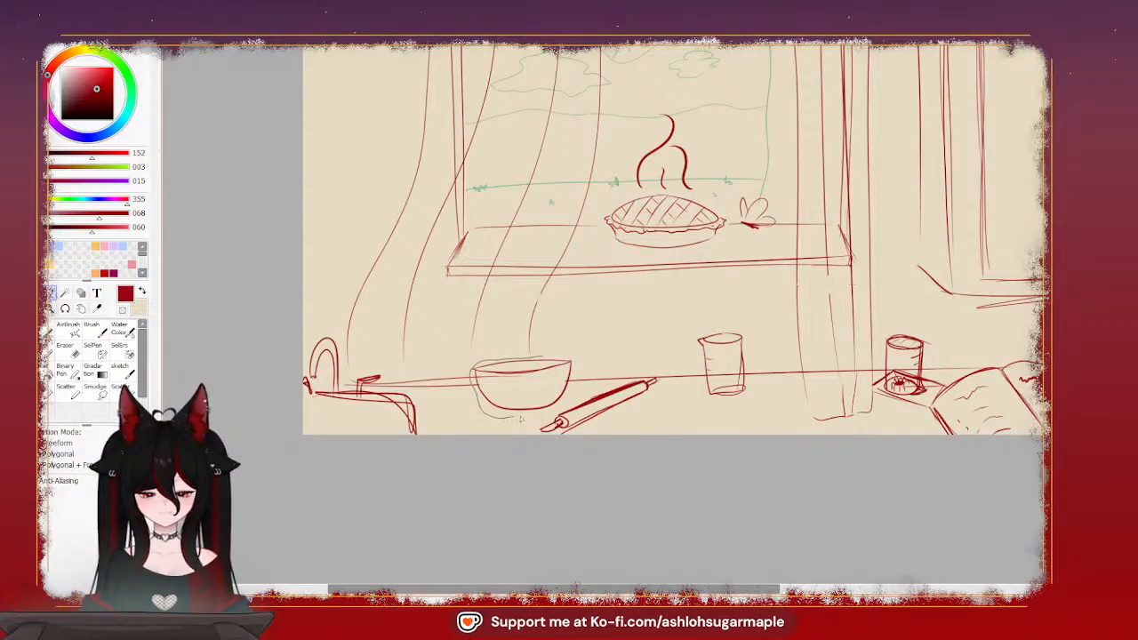
pyautogui.moveTo(574, 386); pyautogui.dragTo(548, 355)
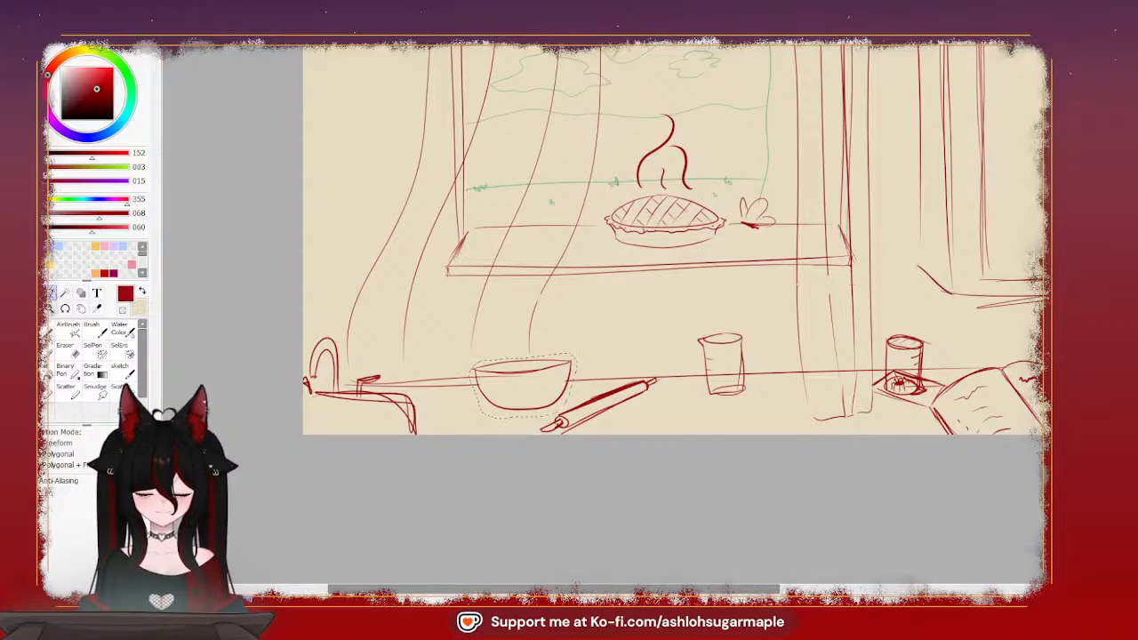
pyautogui.click(39, 308)
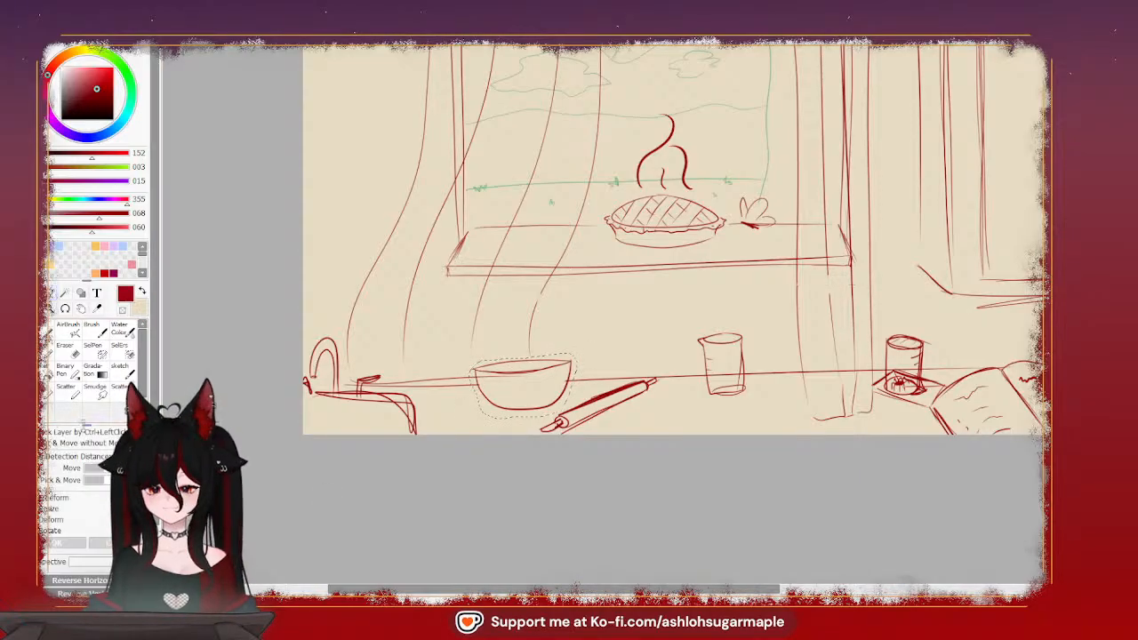
pyautogui.click(54, 520)
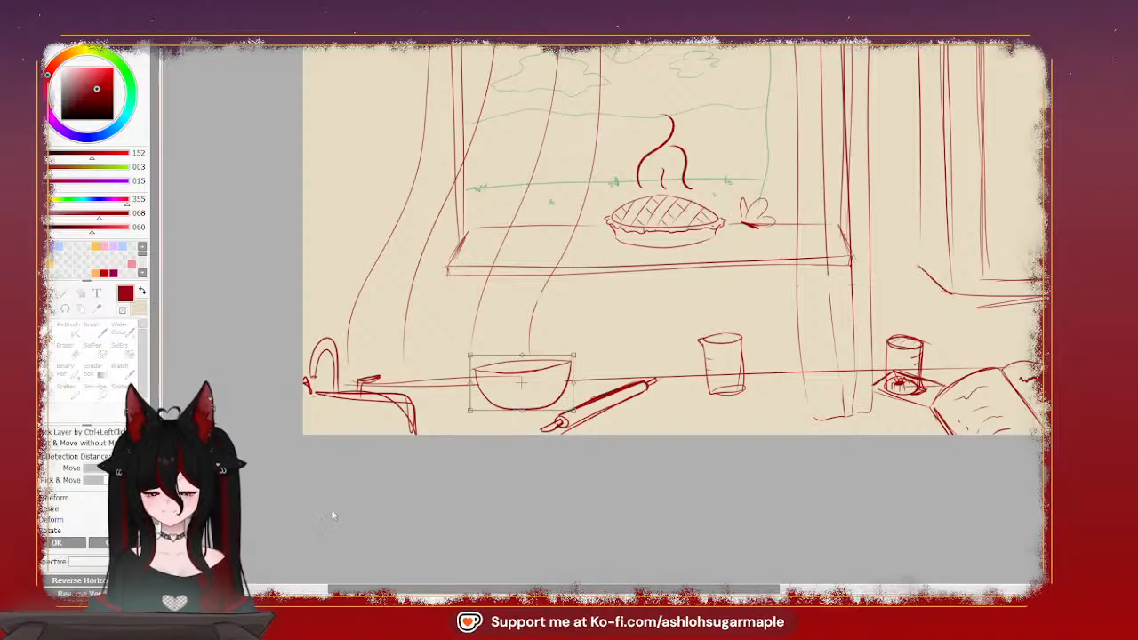
pyautogui.moveTo(576, 360); pyautogui.dragTo(531, 358)
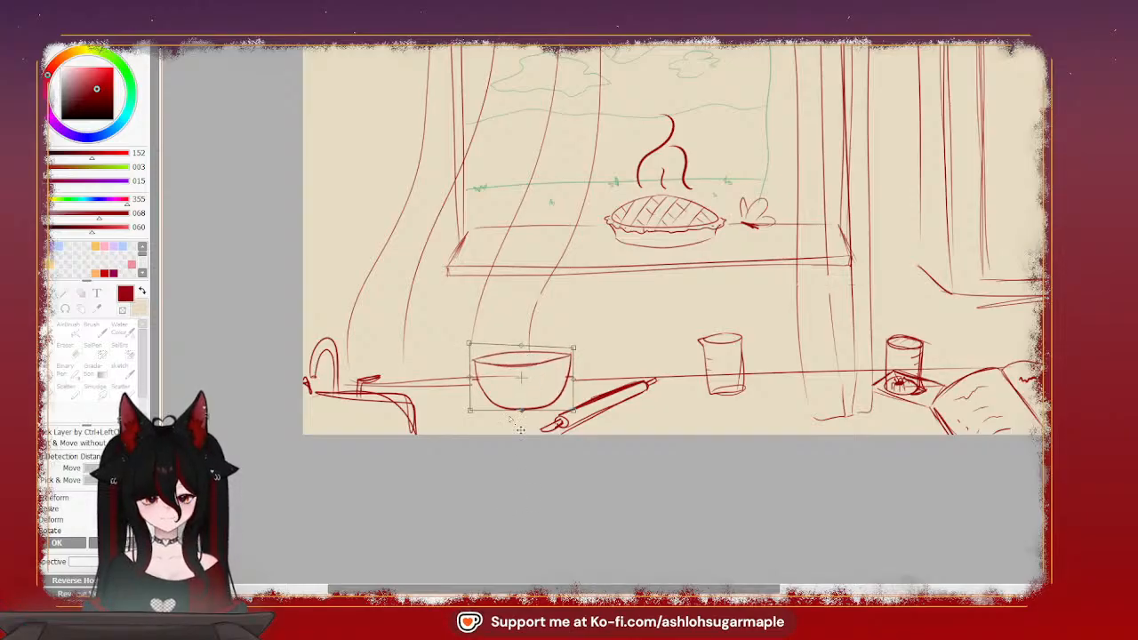
pyautogui.moveTo(586, 364); pyautogui.dragTo(587, 367)
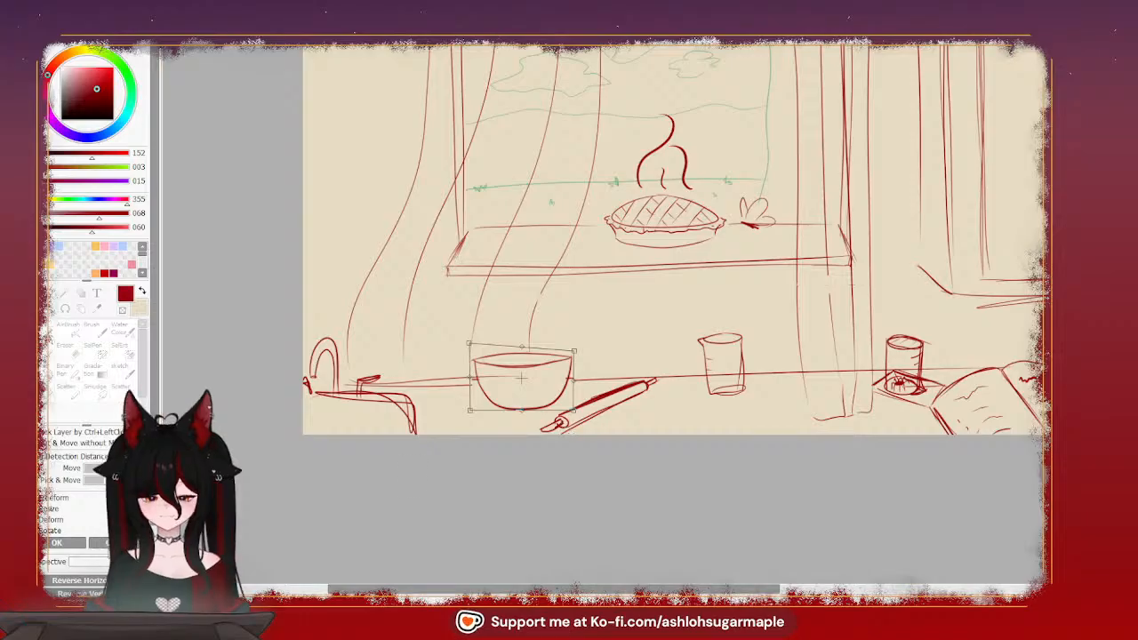
pyautogui.press('Return')
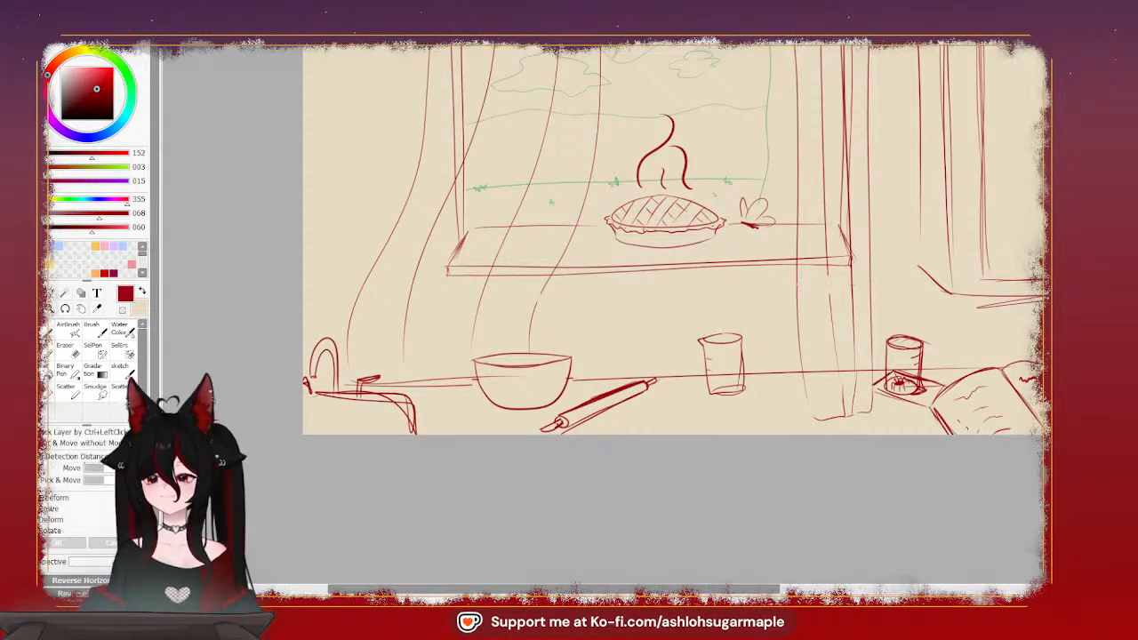
pyautogui.moveTo(685, 258); pyautogui.dragTo(512, 385)
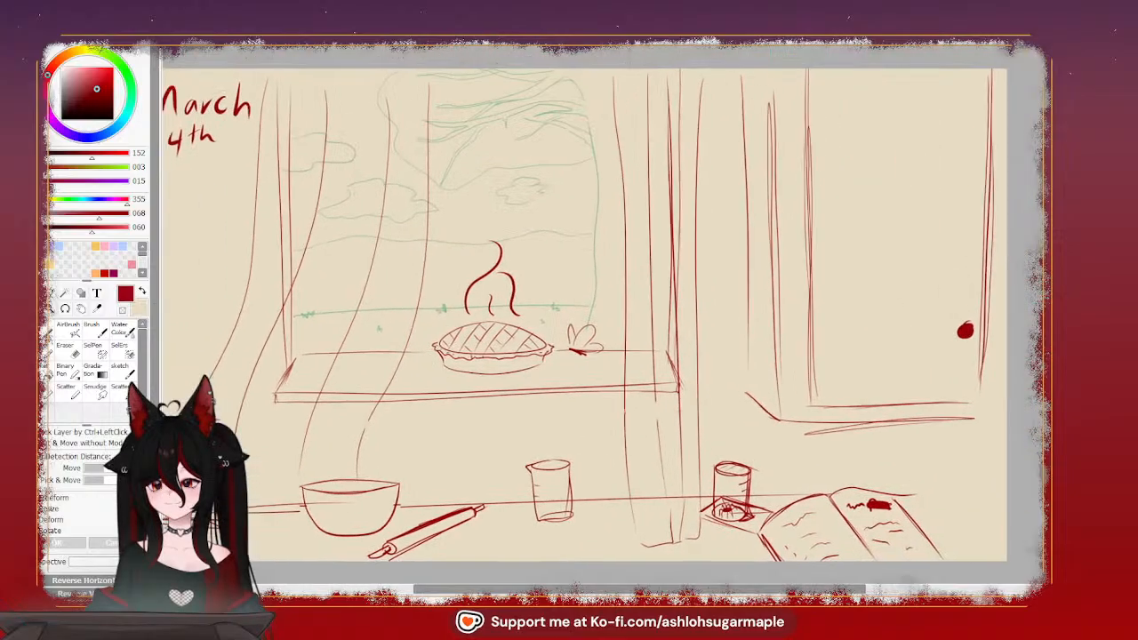
pyautogui.press('pagedown')
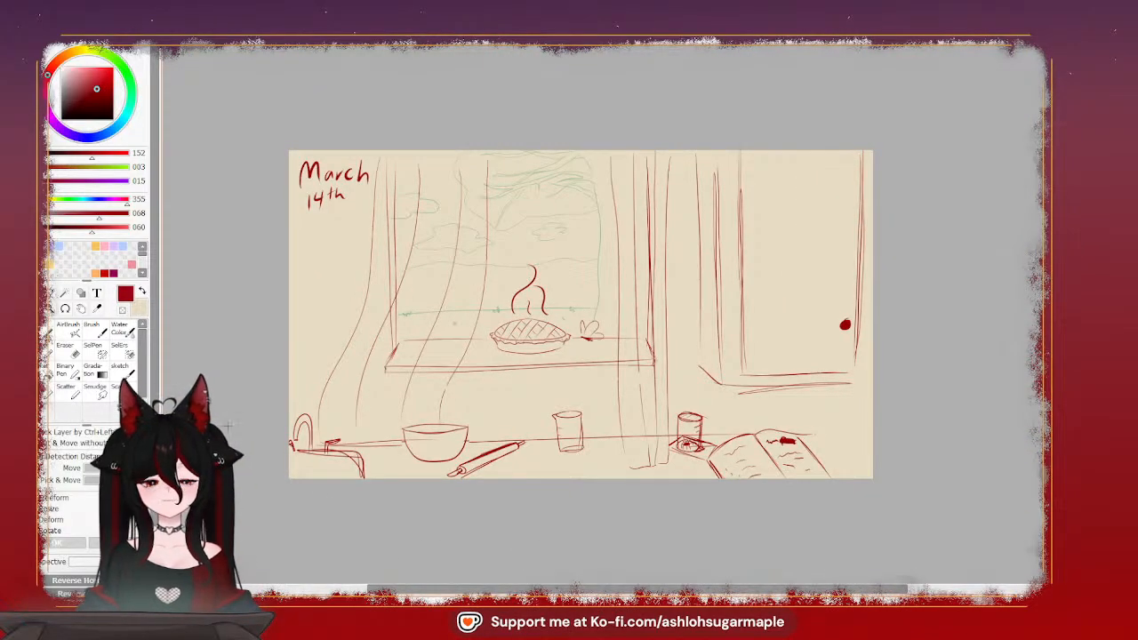
pyautogui.press('pageup')
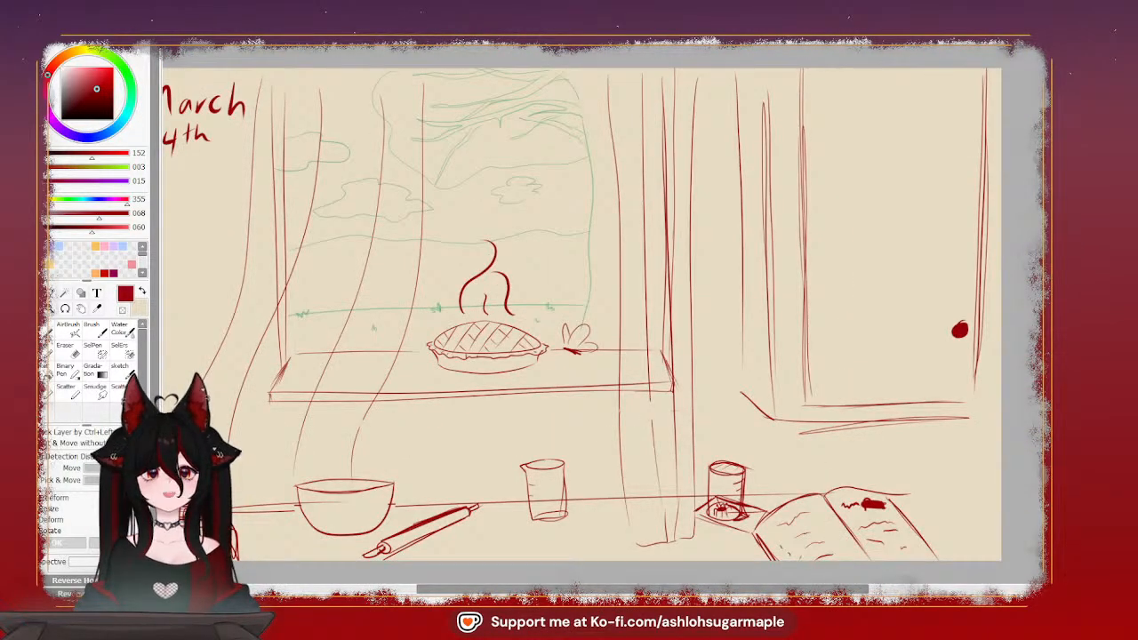
pyautogui.moveTo(569, 320); pyautogui.dragTo(629, 316)
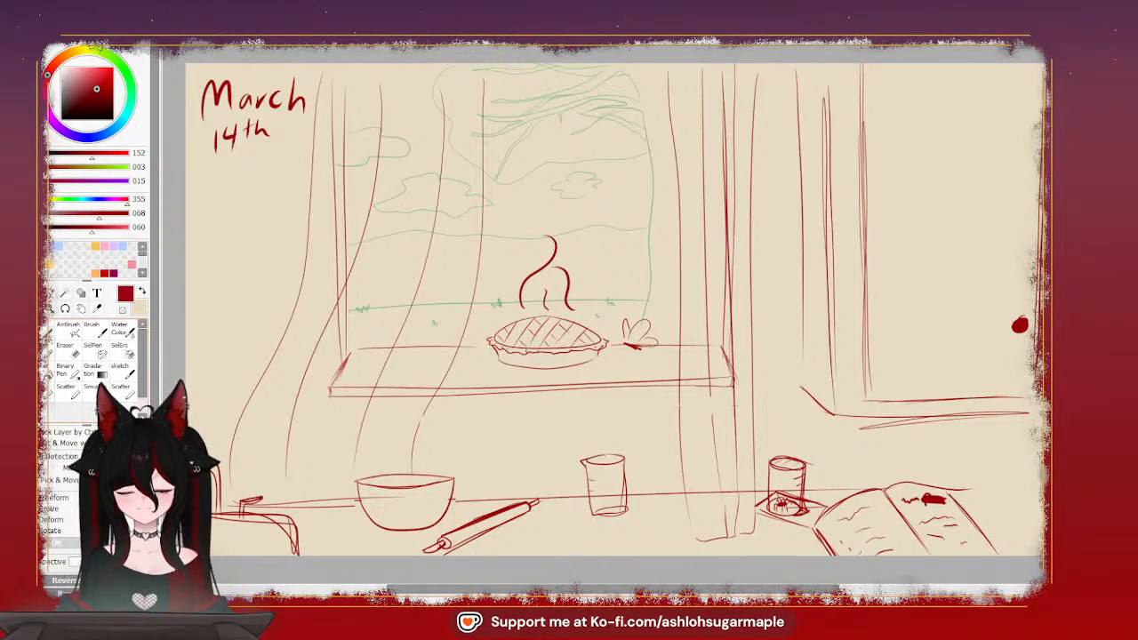
# Switch to the blank beige canvas and handwrite the date "March 15" in dark red in its upper-left corner
pyautogui.press('x')
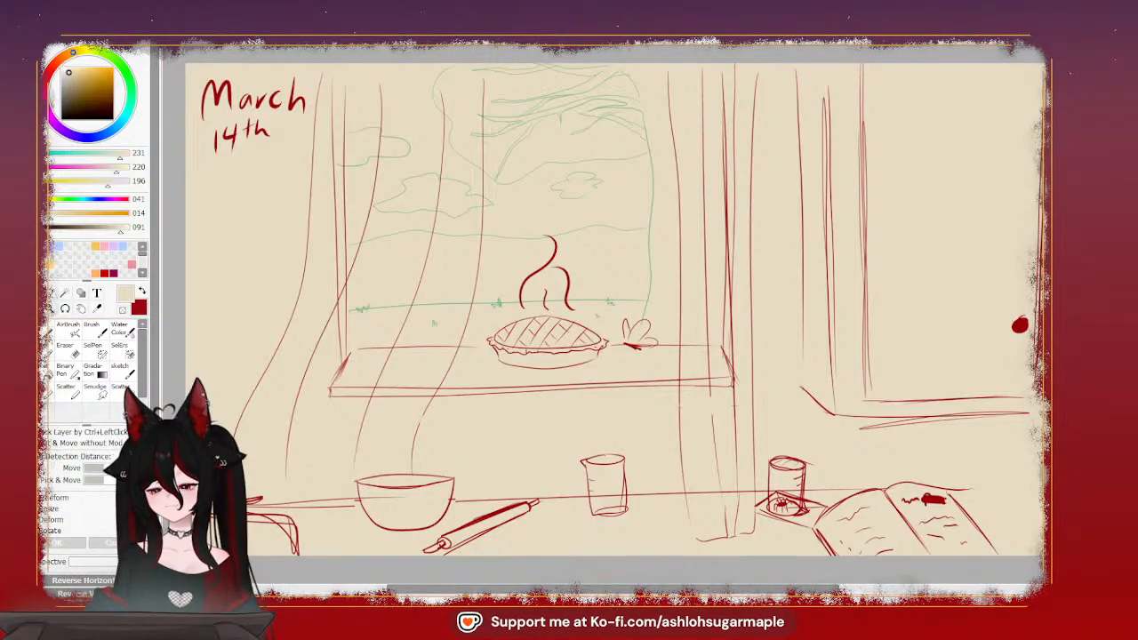
pyautogui.hotkey('ctrl', 'Tab')
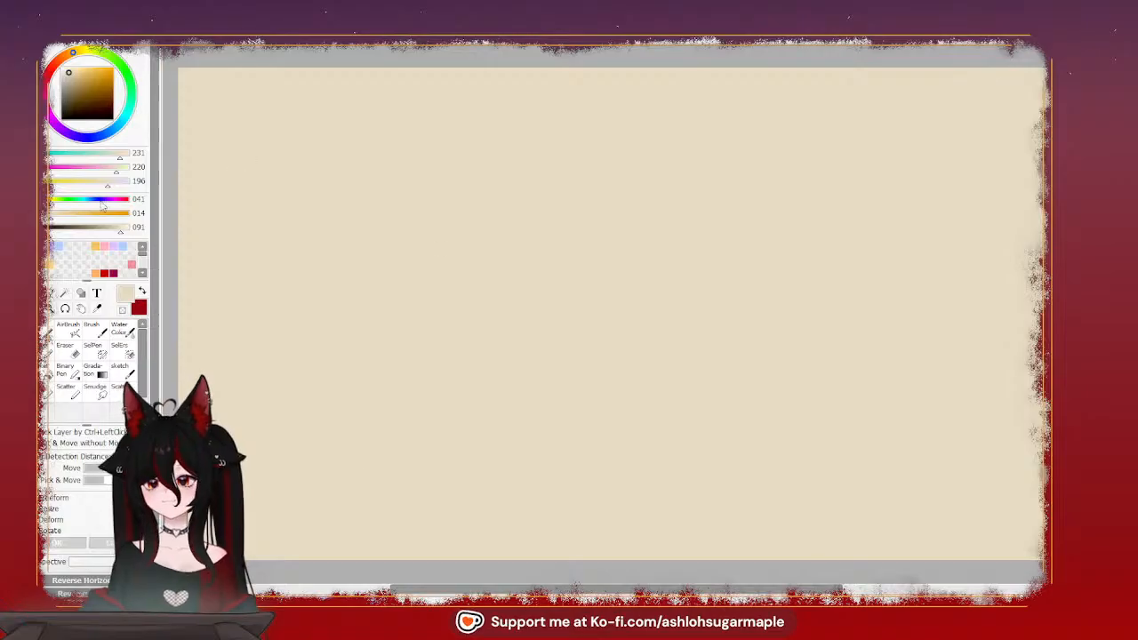
pyautogui.press('x')
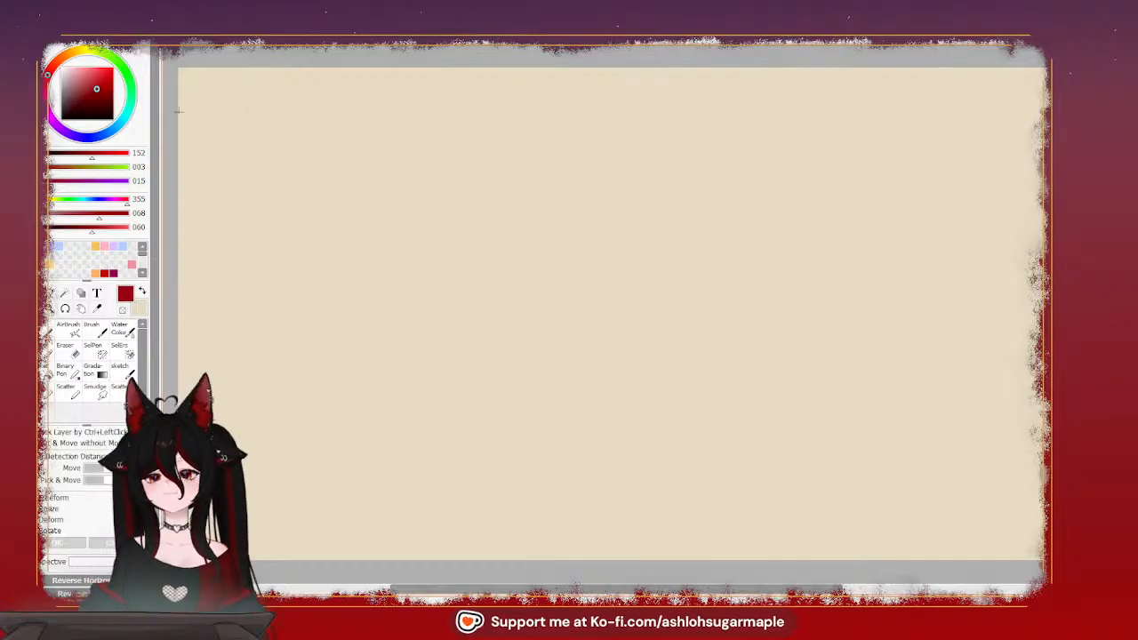
pyautogui.press('n')
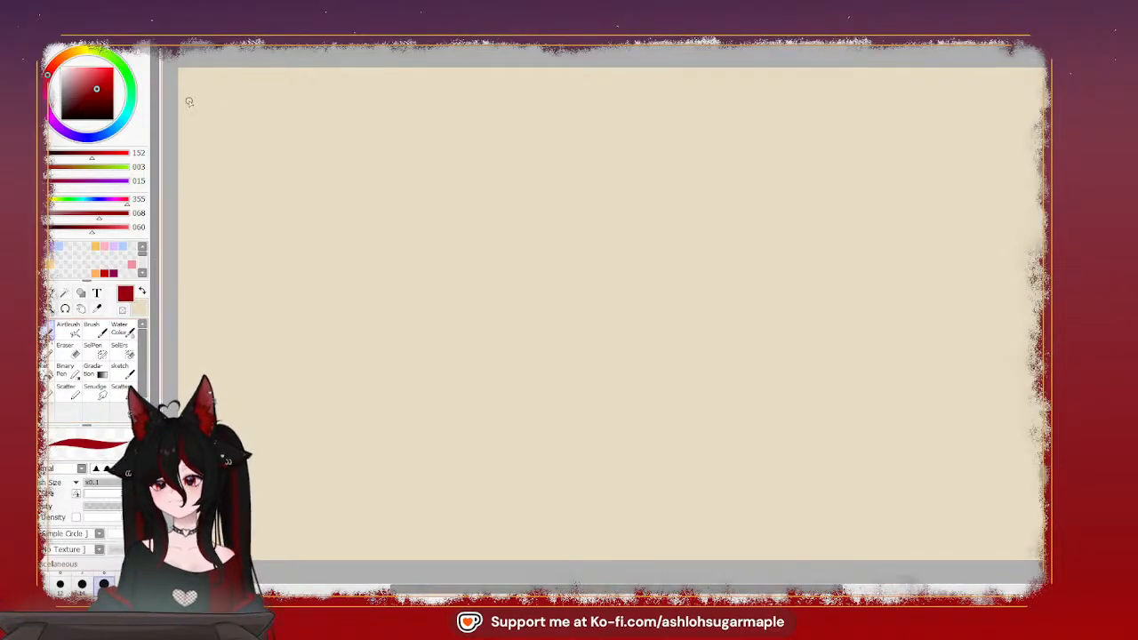
pyautogui.moveTo(189, 102)
pyautogui.mouseDown()
pyautogui.moveTo(197, 85)
pyautogui.moveTo(215, 105)
pyautogui.moveTo(225, 93)
pyautogui.moveTo(276, 103)
pyautogui.moveTo(203, 140)
pyautogui.moveTo(218, 115)
pyautogui.moveTo(212, 138)
pyautogui.mouseUp()
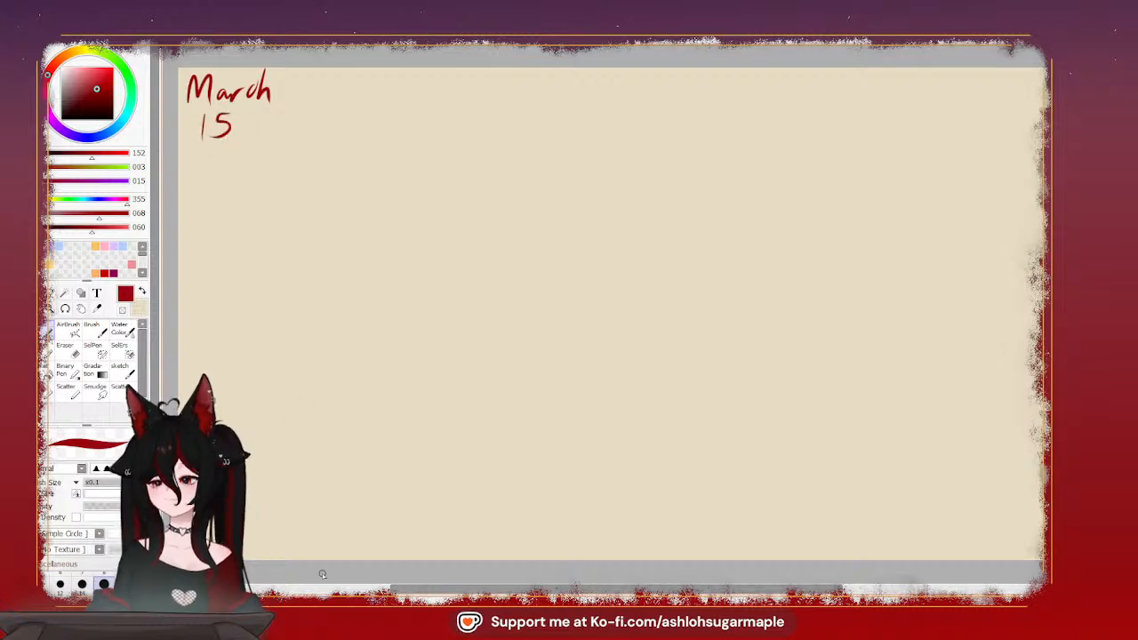
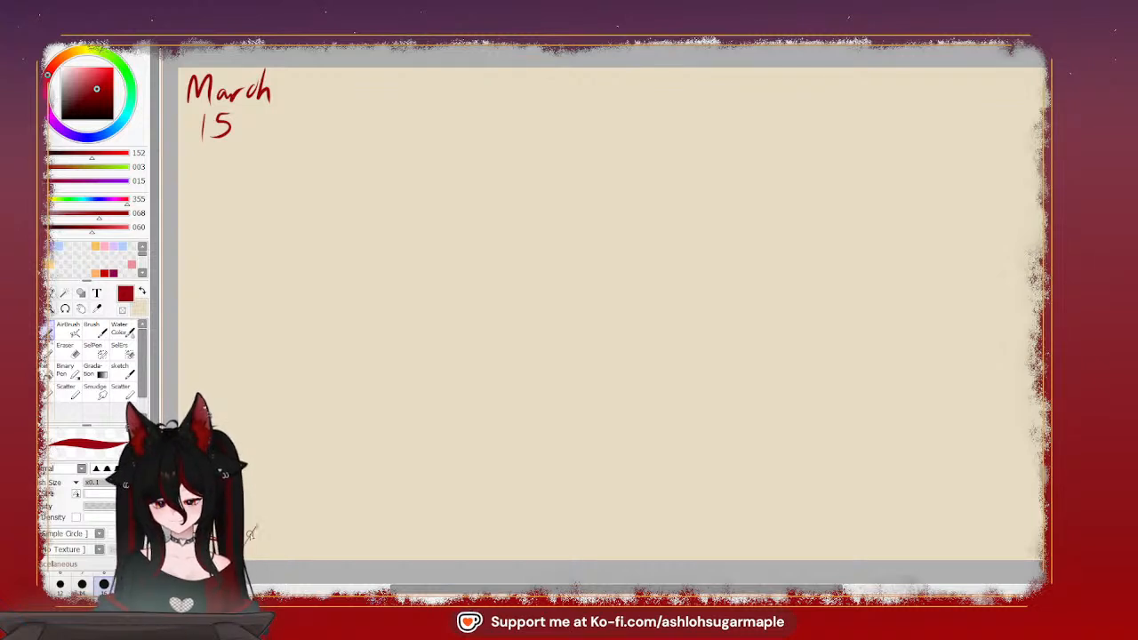
# Sketch a small stove with a gridded cooktop, round burners and a raised back panel in the canvas's lower-left corner
pyautogui.moveTo(257, 526); pyautogui.dragTo(246, 542)
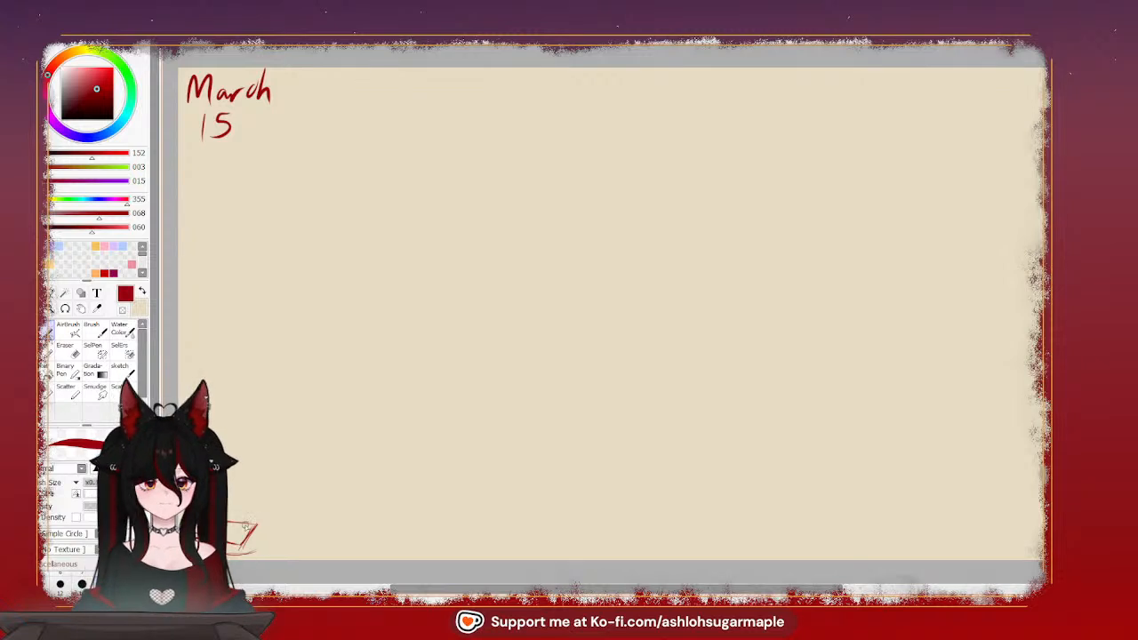
pyautogui.moveTo(255, 528)
pyautogui.mouseDown()
pyautogui.moveTo(298, 503)
pyautogui.moveTo(293, 525)
pyautogui.moveTo(259, 550)
pyautogui.mouseUp()
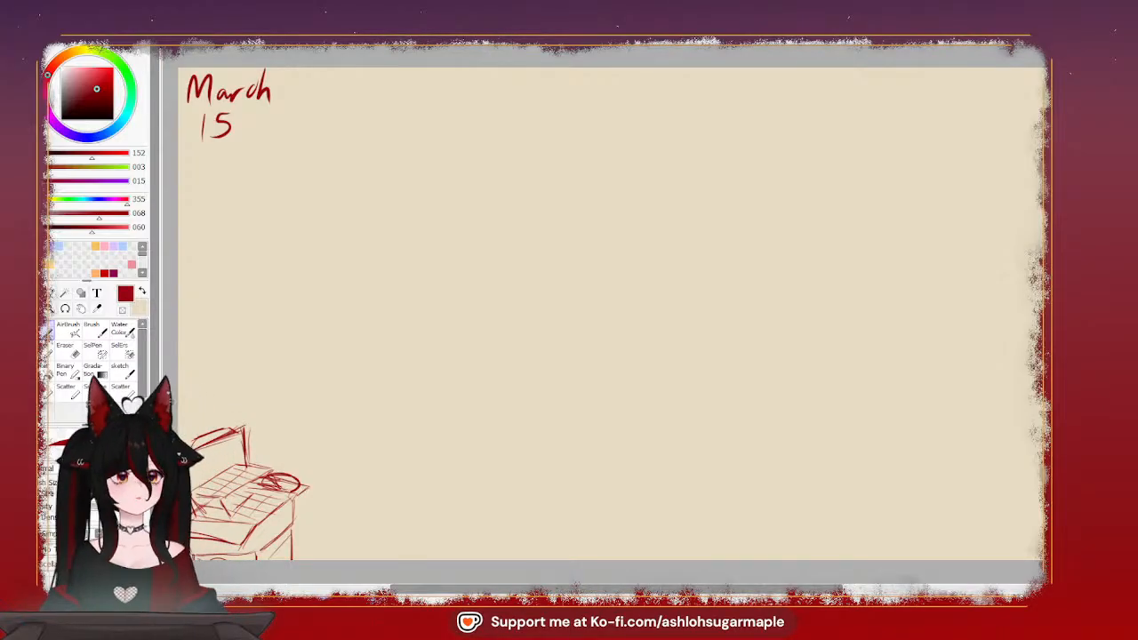
pyautogui.press('e')
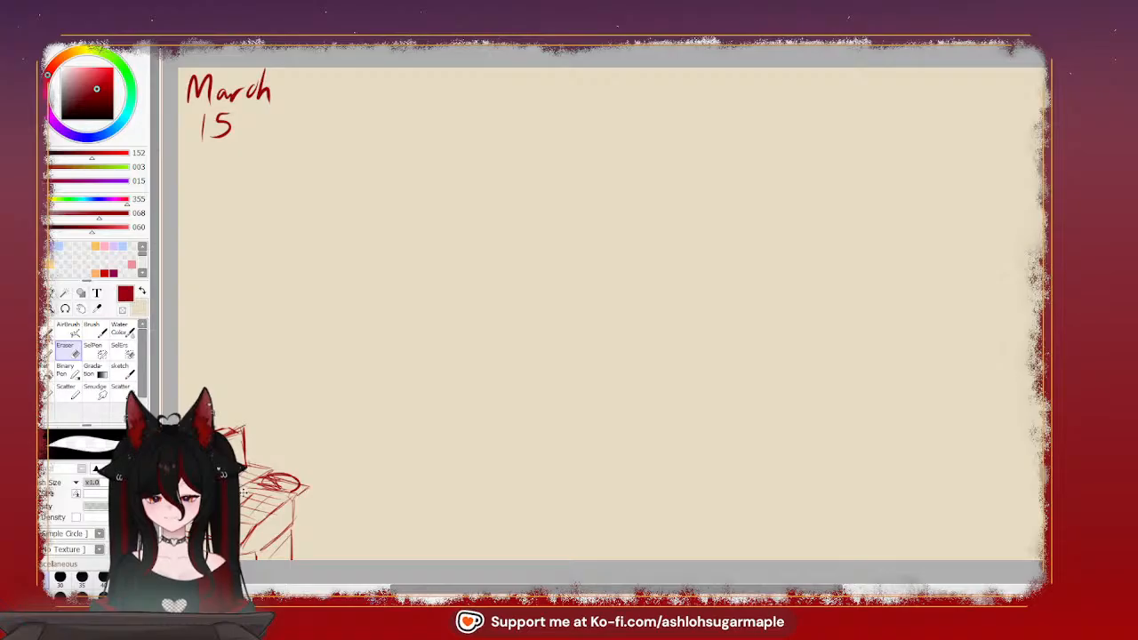
pyautogui.press('n')
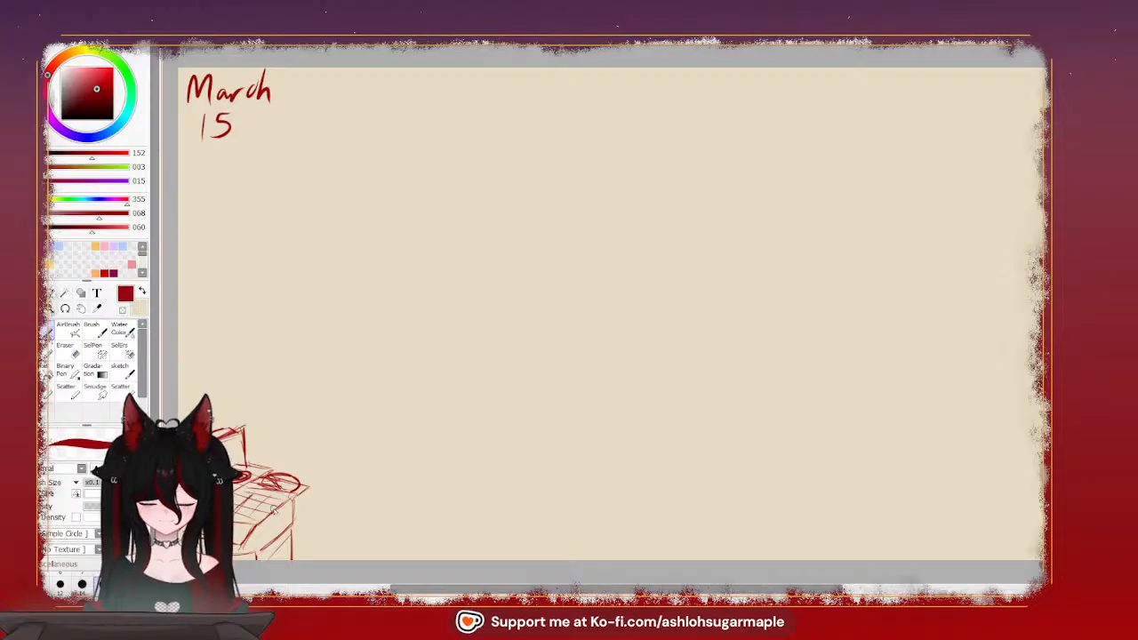
pyautogui.moveTo(270, 495); pyautogui.dragTo(274, 501)
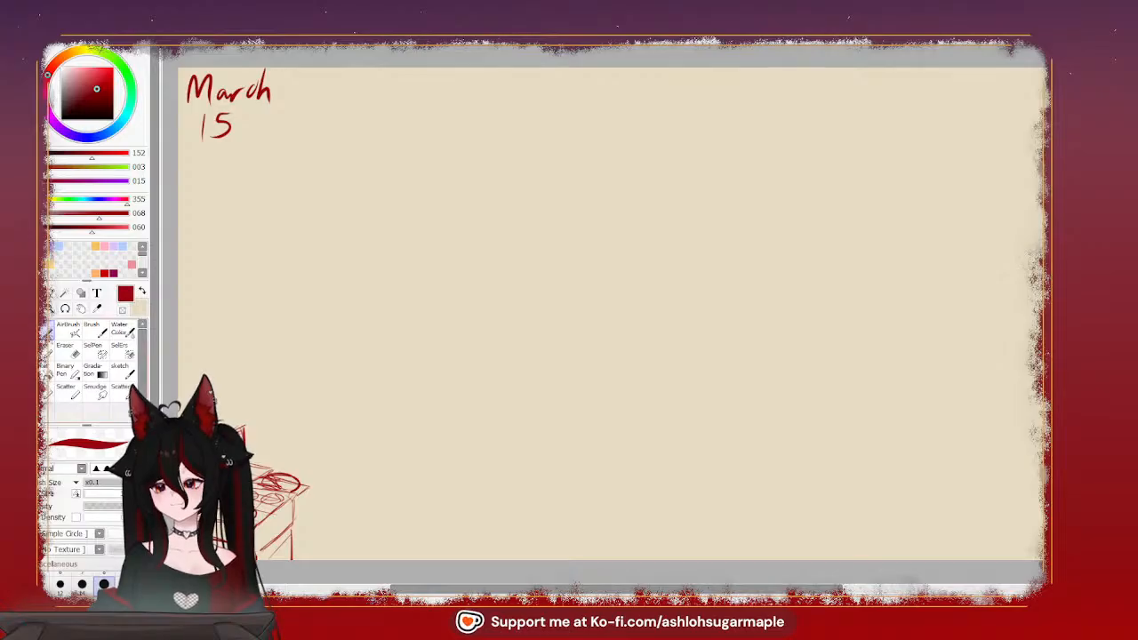
pyautogui.click(139, 307)
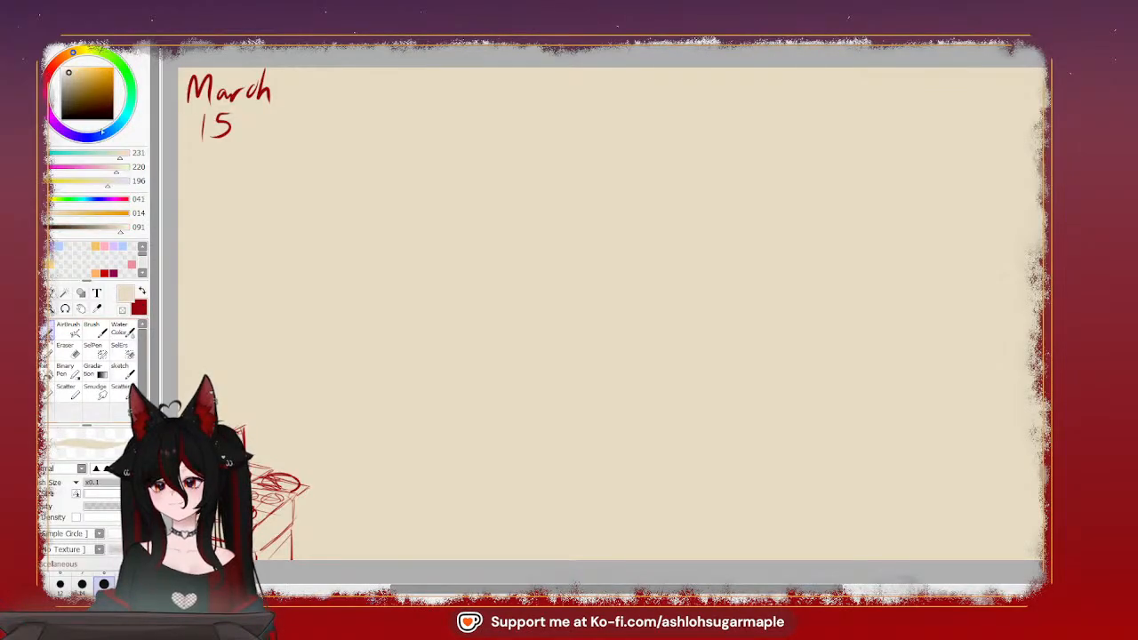
pyautogui.click(126, 72)
pyautogui.moveTo(102, 83); pyautogui.dragTo(83, 100)
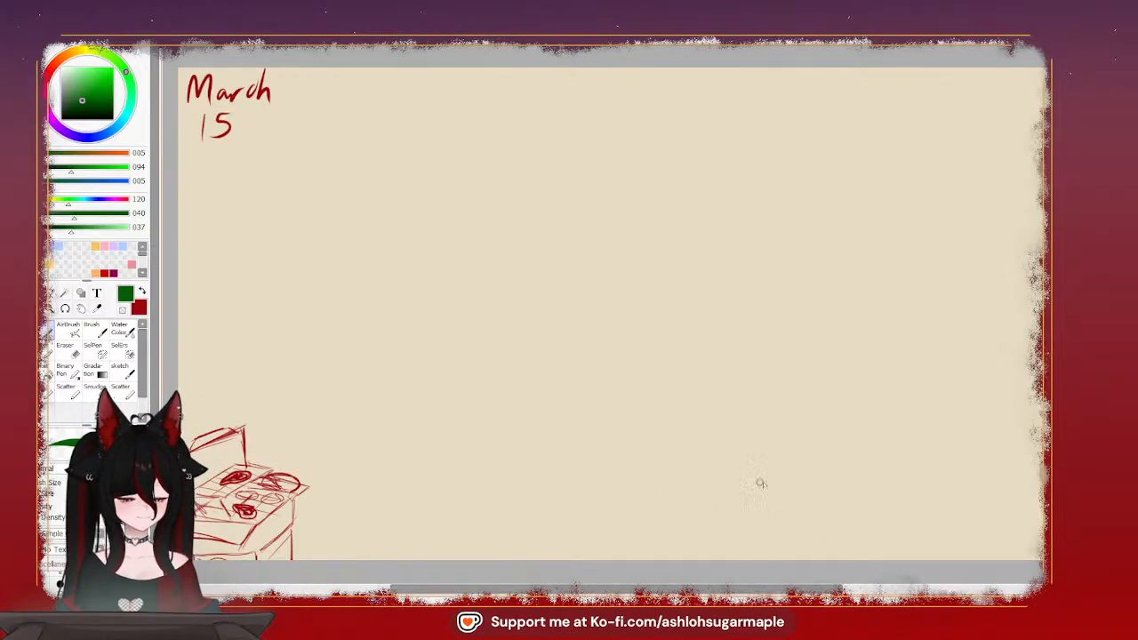
pyautogui.moveTo(657, 460)
pyautogui.mouseDown()
pyautogui.moveTo(977, 452)
pyautogui.moveTo(662, 463)
pyautogui.mouseUp()
pyautogui.hotkey('ctrl', 'z')
pyautogui.hotkey('ctrl', 'z')
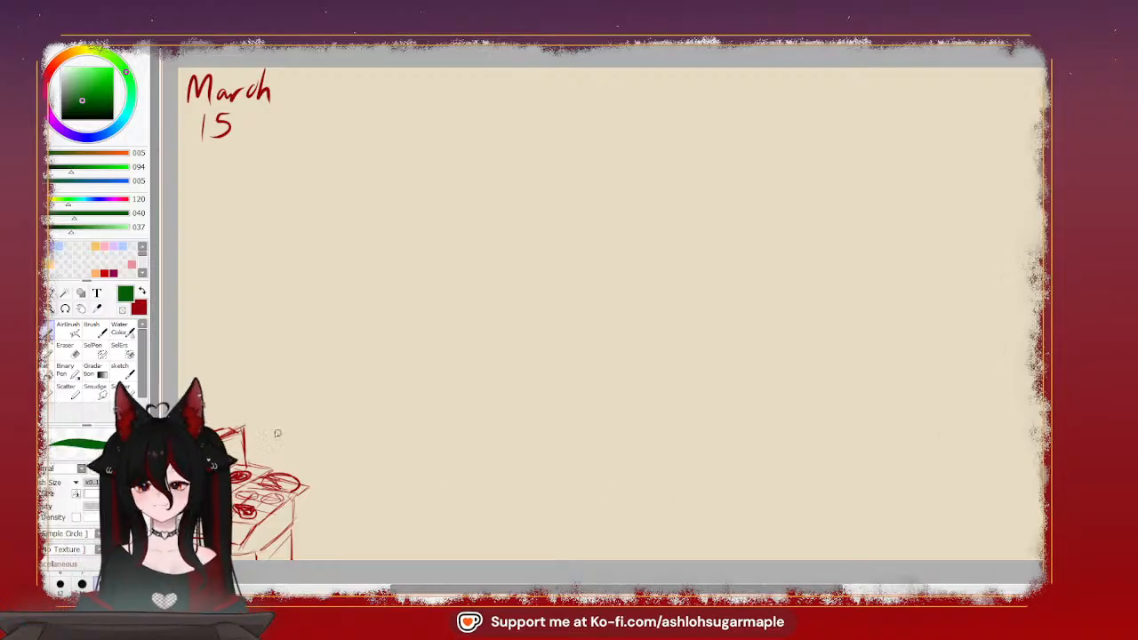
pyautogui.press('x')
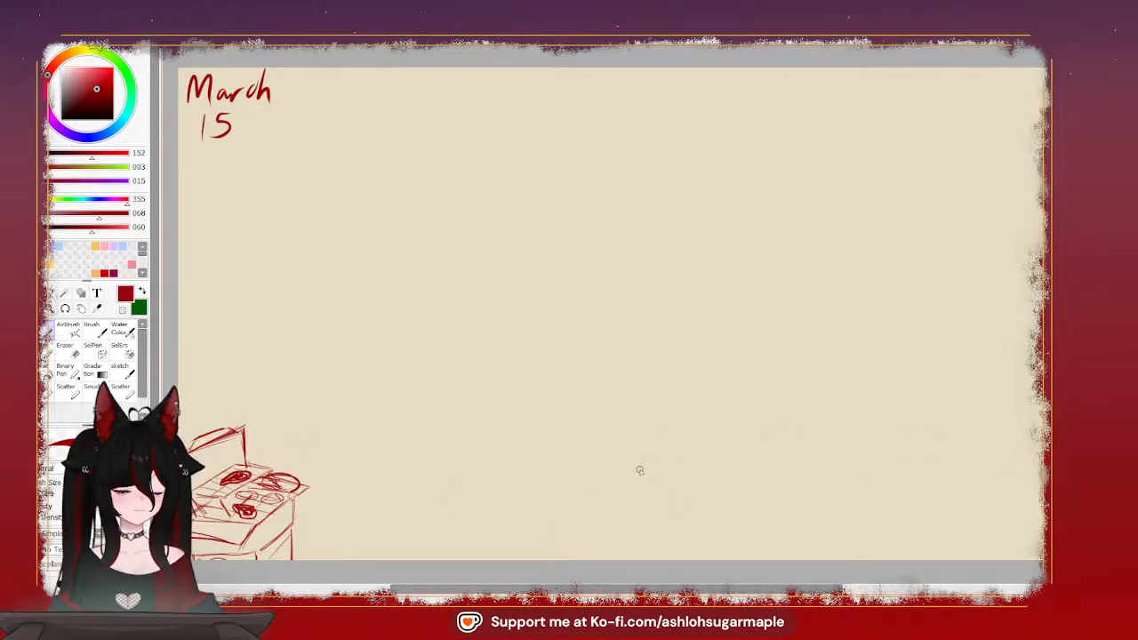
# Sketch the table's long far edge and slanting left edge in dark red in the canvas's lower-right corner
pyautogui.moveTo(669, 467); pyautogui.dragTo(1010, 454)
pyautogui.moveTo(1006, 453)
pyautogui.mouseDown()
pyautogui.moveTo(674, 463)
pyautogui.moveTo(1016, 457)
pyautogui.mouseUp()
pyautogui.hotkey('ctrl', 'z')
pyautogui.hotkey('ctrl', 'z')
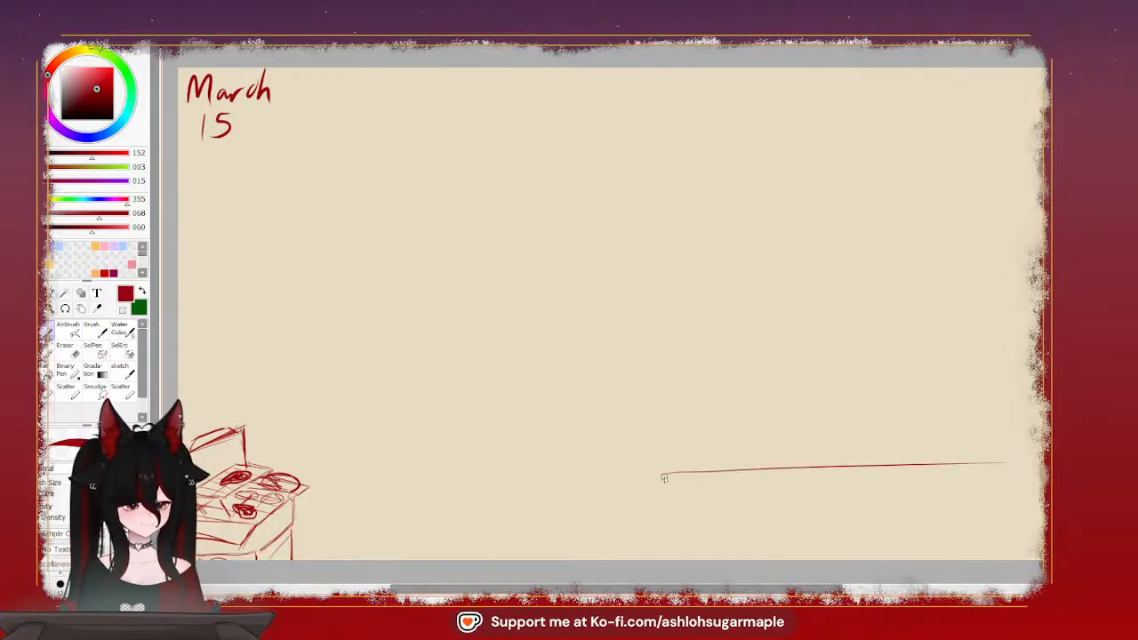
pyautogui.moveTo(664, 479); pyautogui.dragTo(1039, 469)
pyautogui.hotkey('ctrl', 'z')
pyautogui.hotkey('ctrl', 'z')
pyautogui.moveTo(663, 469)
pyautogui.mouseDown()
pyautogui.moveTo(1029, 460)
pyautogui.moveTo(626, 466)
pyautogui.moveTo(1027, 458)
pyautogui.mouseUp()
pyautogui.hotkey('ctrl', 'z')
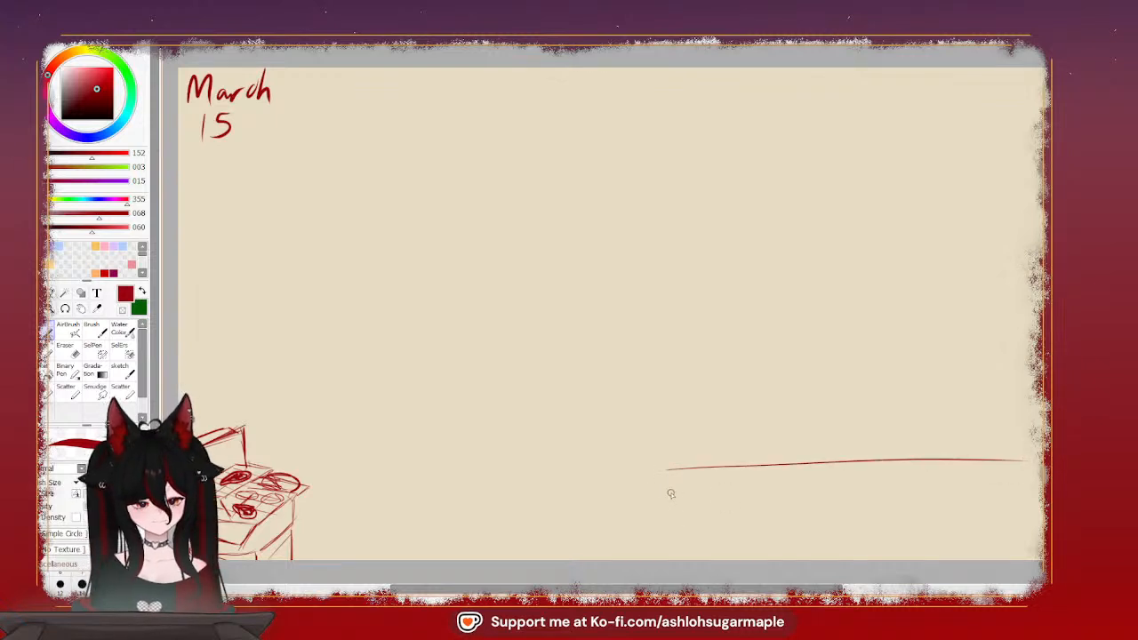
pyautogui.moveTo(665, 479); pyautogui.dragTo(744, 562)
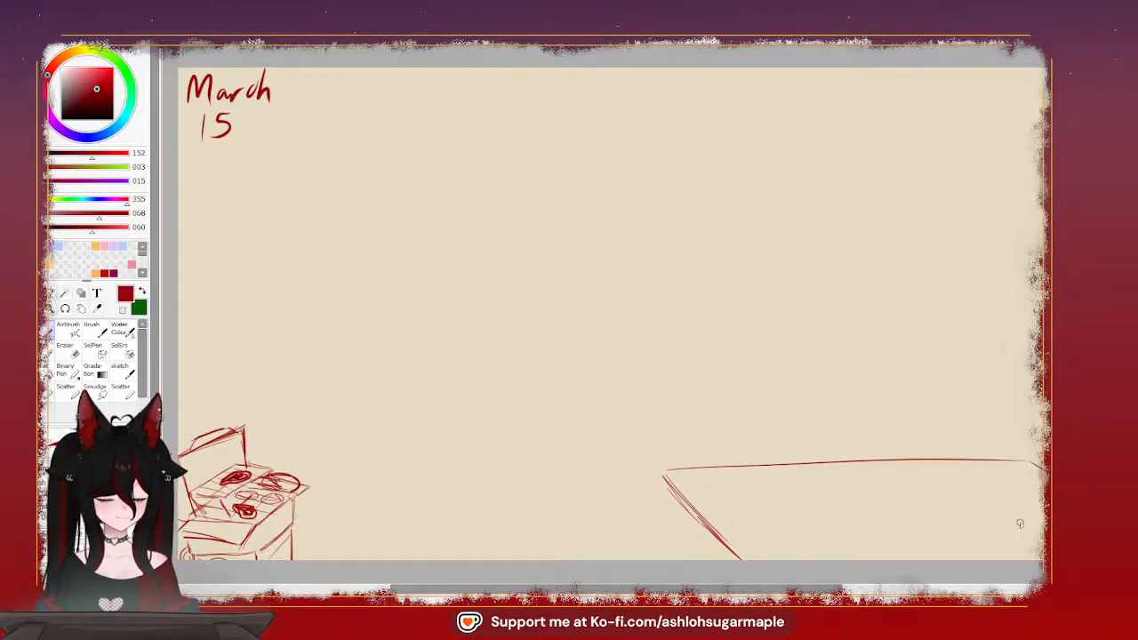
pyautogui.moveTo(1020, 523)
pyautogui.mouseDown()
pyautogui.moveTo(955, 536)
pyautogui.moveTo(1014, 559)
pyautogui.mouseUp()
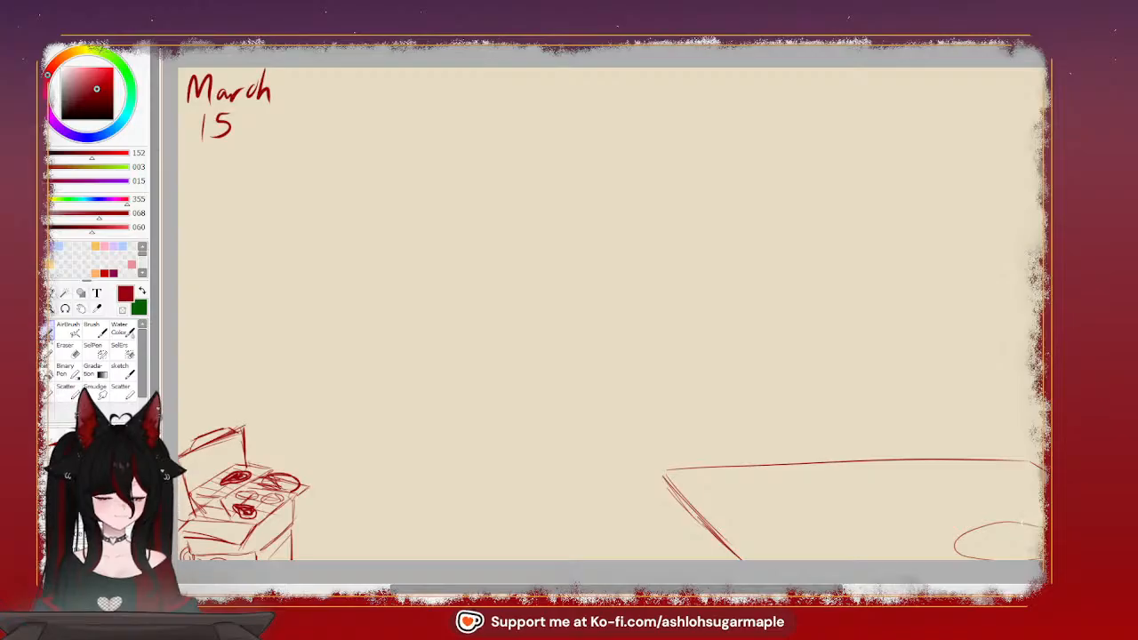
pyautogui.hotkey('ctrl', 'z')
pyautogui.moveTo(1027, 525)
pyautogui.mouseDown()
pyautogui.moveTo(965, 537)
pyautogui.moveTo(1024, 564)
pyautogui.mouseUp()
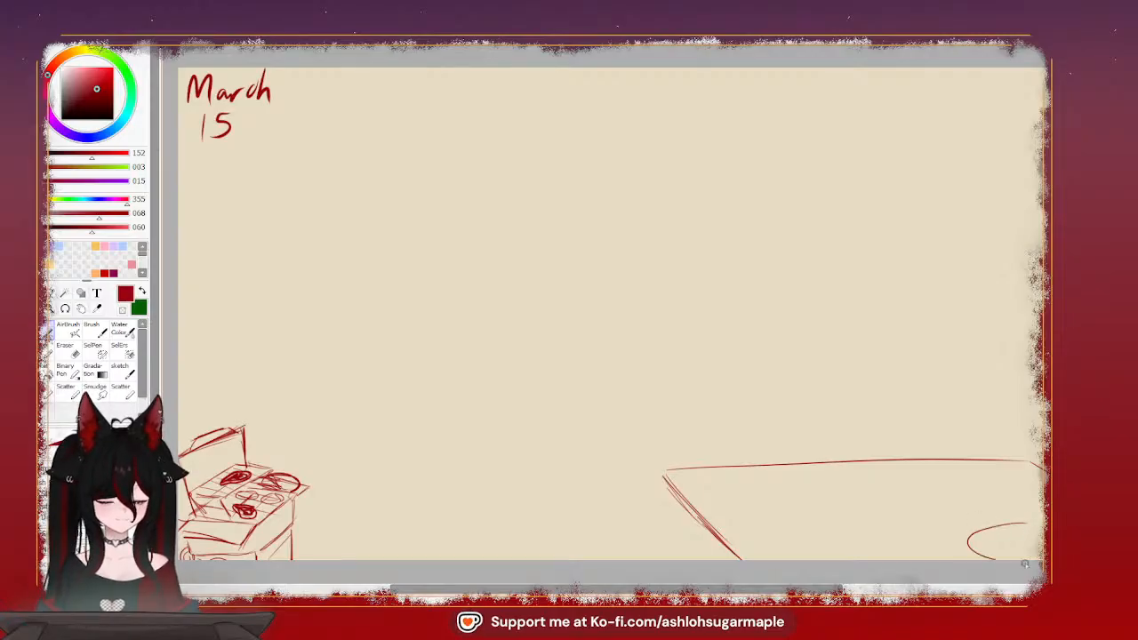
pyautogui.hotkey('ctrl', 'z')
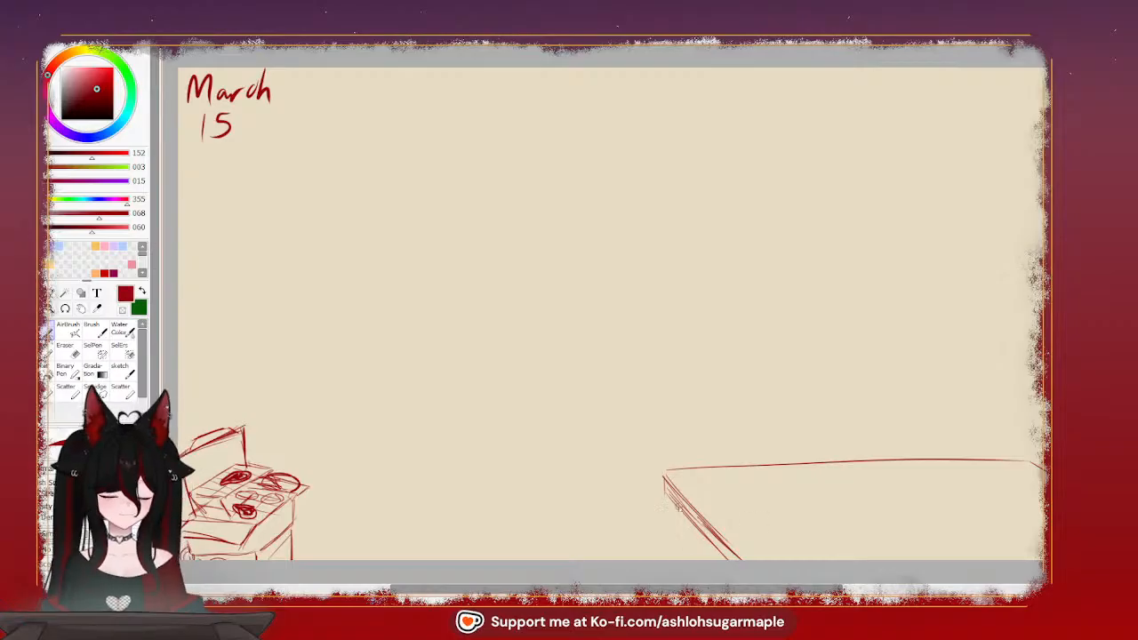
pyautogui.moveTo(670, 500); pyautogui.dragTo(672, 556)
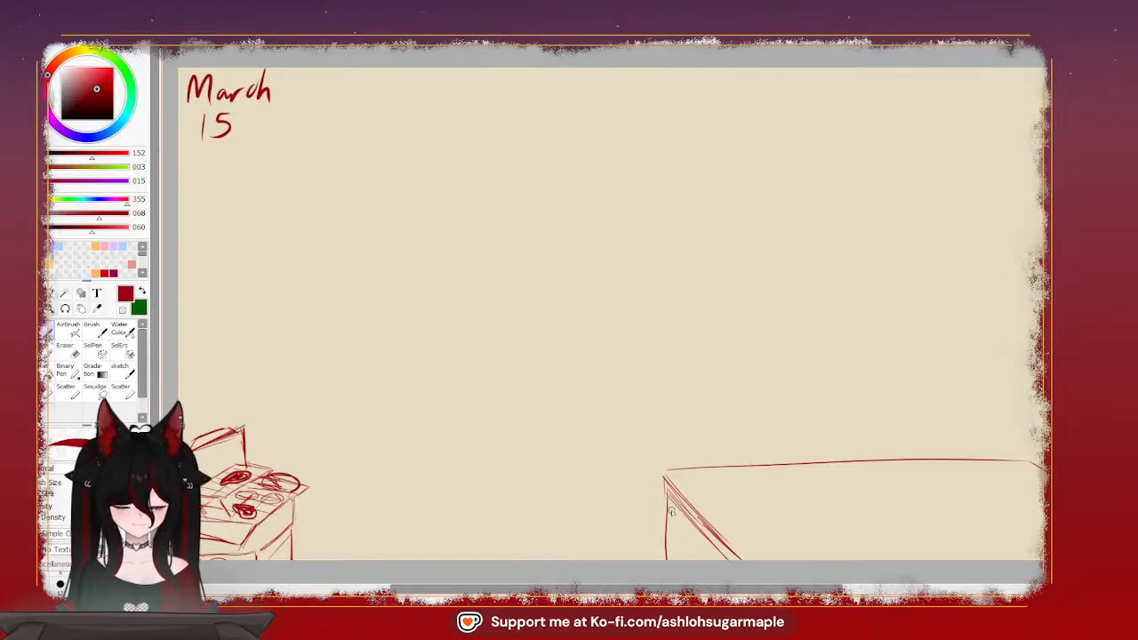
pyautogui.hotkey('ctrl', 'z')
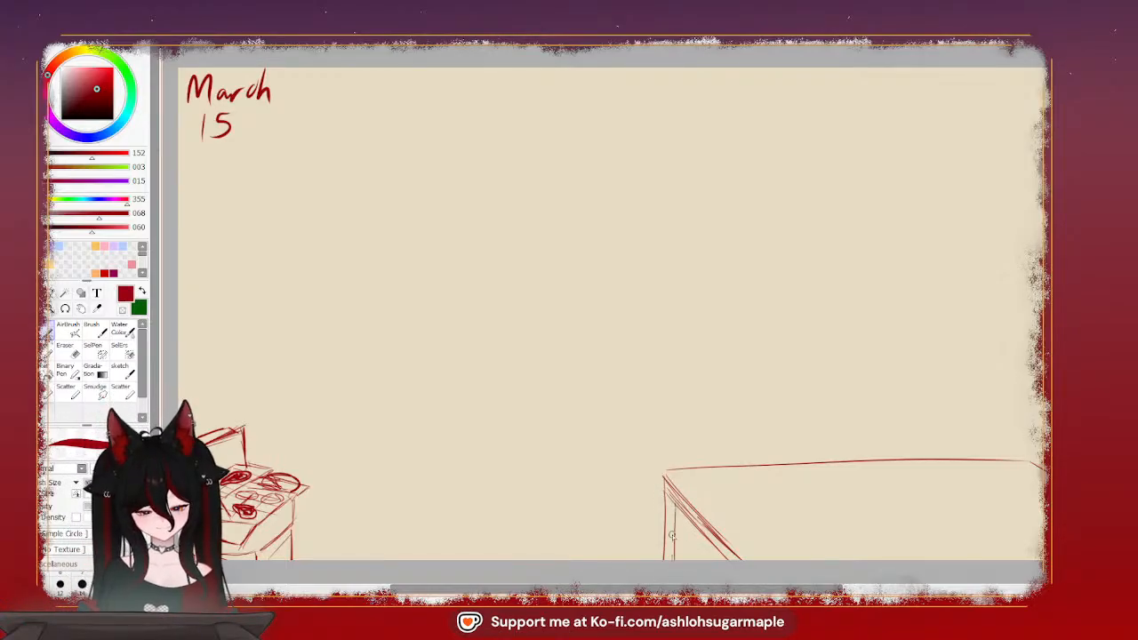
pyautogui.moveTo(674, 501); pyautogui.dragTo(670, 564)
pyautogui.moveTo(667, 491)
pyautogui.mouseDown()
pyautogui.moveTo(667, 578)
pyautogui.moveTo(671, 562)
pyautogui.mouseUp()
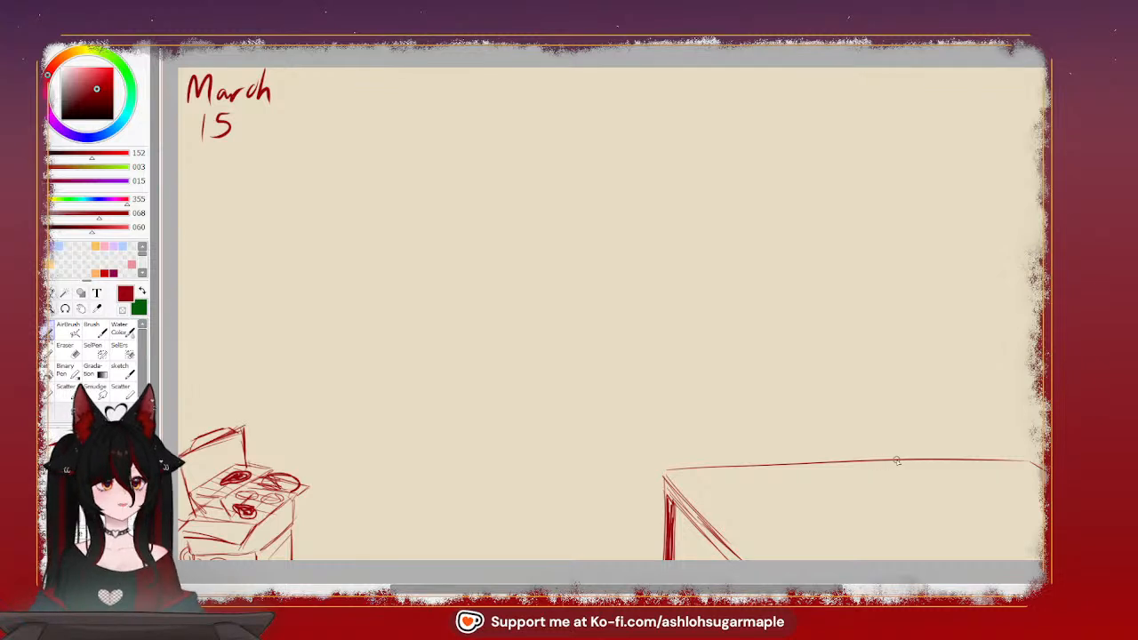
pyautogui.hotkey('ctrl', 'z')
pyautogui.hotkey('ctrl', 'z')
pyautogui.hotkey('ctrl', 'z')
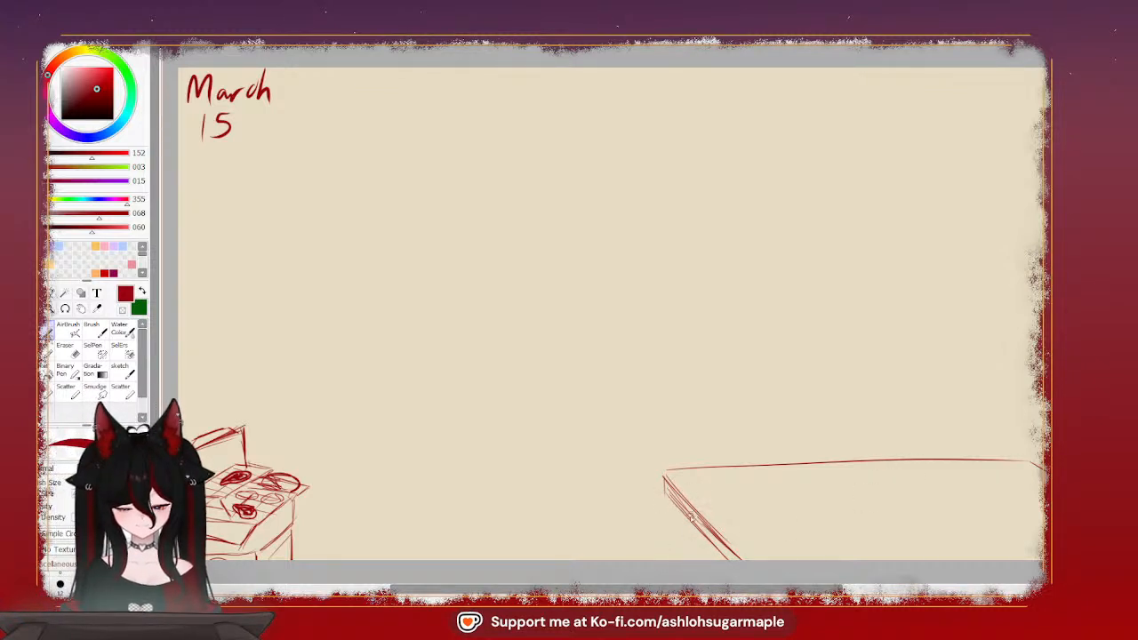
# Sketch a narrow, shaded table leg under the slanting left edge, set slightly in from the corner
pyautogui.moveTo(686, 510); pyautogui.dragTo(685, 564)
pyautogui.hotkey('ctrl', 'z')
pyautogui.moveTo(676, 505); pyautogui.dragTo(674, 562)
pyautogui.hotkey('ctrl', 'z')
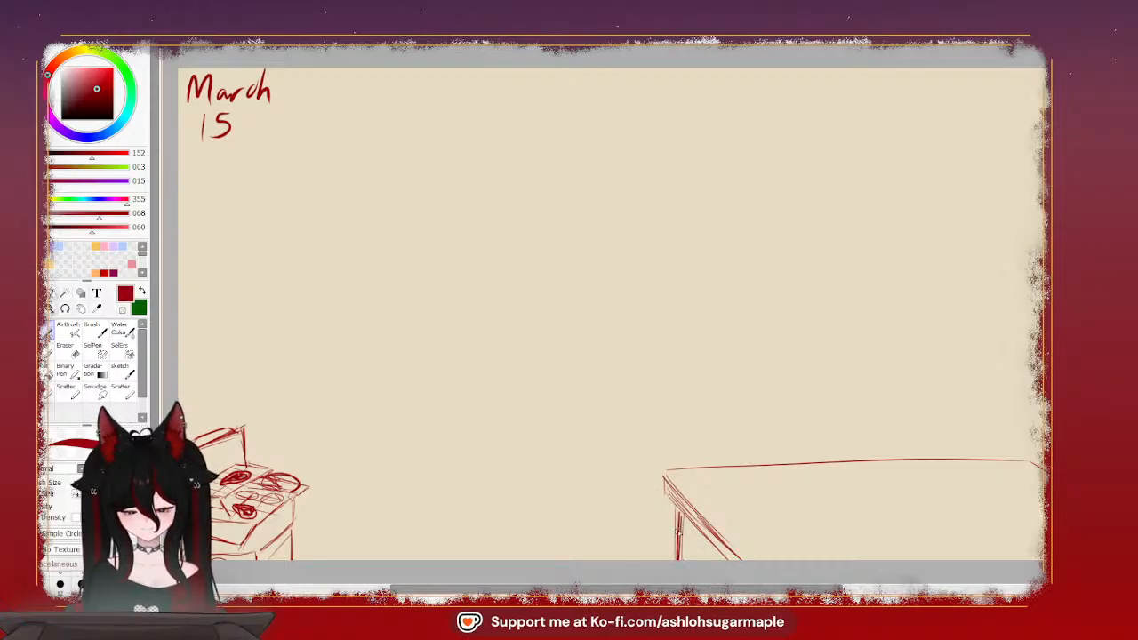
pyautogui.moveTo(678, 532); pyautogui.dragTo(678, 561)
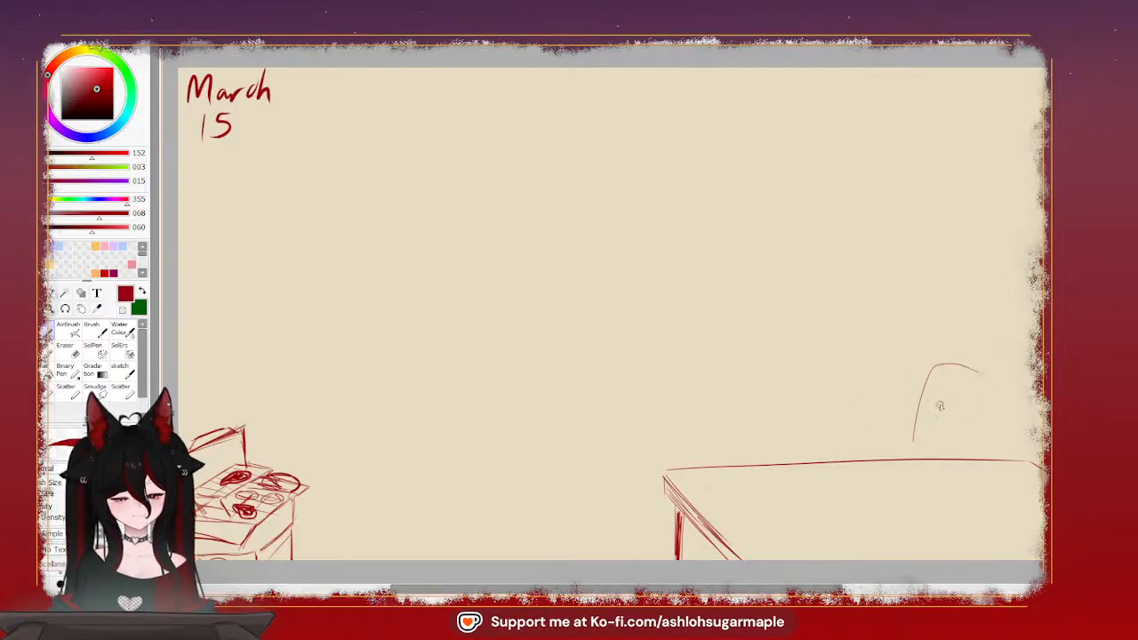
# Sketch a chair back behind the table's far edge, with two upright sides joined by a rounded top
pyautogui.hotkey('ctrl', 'z')
pyautogui.moveTo(909, 439)
pyautogui.mouseDown()
pyautogui.moveTo(923, 365)
pyautogui.moveTo(971, 359)
pyautogui.moveTo(1005, 378)
pyautogui.moveTo(1012, 452)
pyautogui.mouseUp()
pyautogui.hotkey('ctrl', 'z')
pyautogui.moveTo(909, 441)
pyautogui.mouseDown()
pyautogui.moveTo(913, 367)
pyautogui.moveTo(908, 458)
pyautogui.mouseUp()
pyautogui.hotkey('ctrl', 'z')
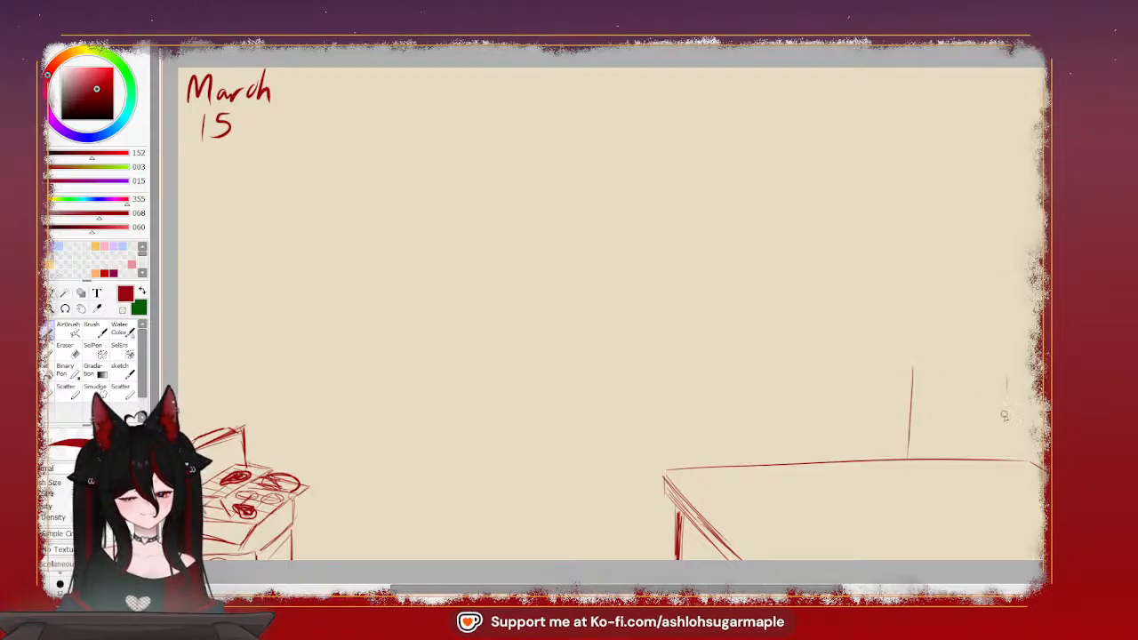
pyautogui.moveTo(1005, 415); pyautogui.dragTo(1003, 440)
pyautogui.moveTo(913, 365)
pyautogui.mouseDown()
pyautogui.moveTo(952, 347)
pyautogui.moveTo(1003, 377)
pyautogui.mouseUp()
pyautogui.hotkey('ctrl', 'z')
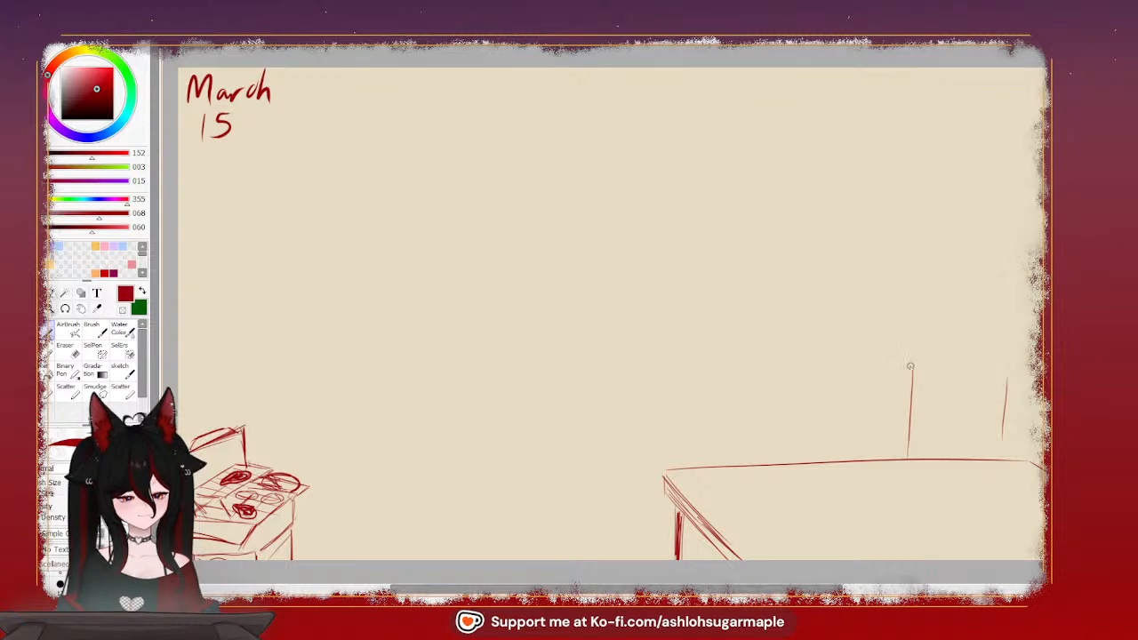
pyautogui.moveTo(911, 366)
pyautogui.mouseDown()
pyautogui.moveTo(938, 348)
pyautogui.moveTo(1003, 377)
pyautogui.mouseUp()
pyautogui.hotkey('ctrl', 'z')
pyautogui.moveTo(913, 365)
pyautogui.mouseDown()
pyautogui.moveTo(992, 345)
pyautogui.moveTo(1010, 384)
pyautogui.mouseUp()
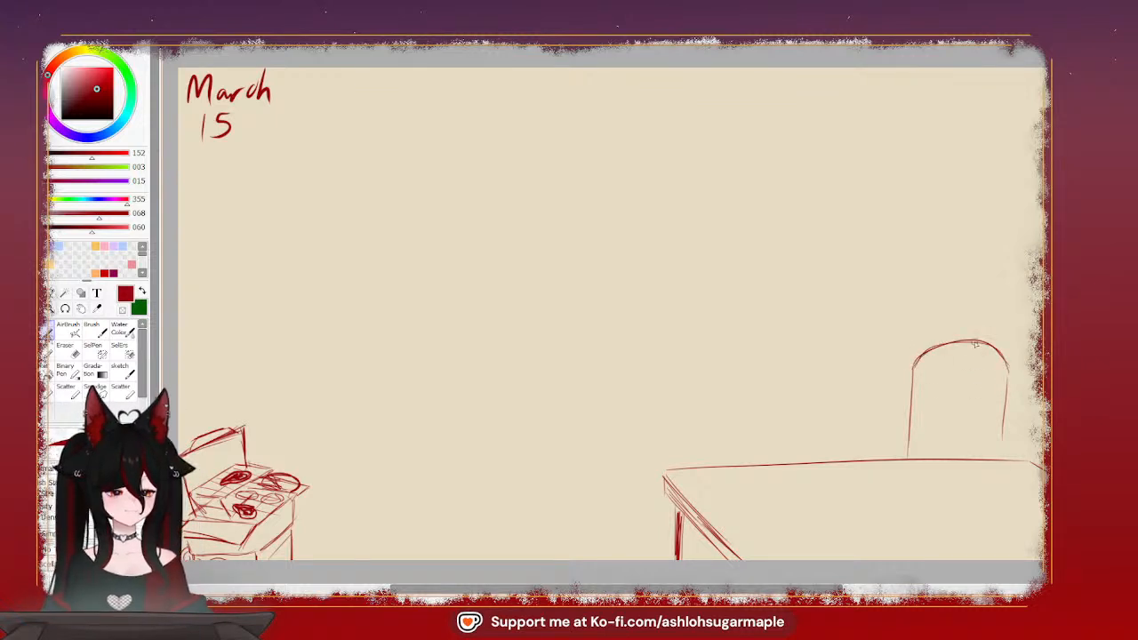
pyautogui.moveTo(976, 345); pyautogui.dragTo(1003, 374)
# Fill the chair back with vertical slats and add the short angled pieces on both sides of its base
pyautogui.moveTo(929, 374); pyautogui.dragTo(928, 436)
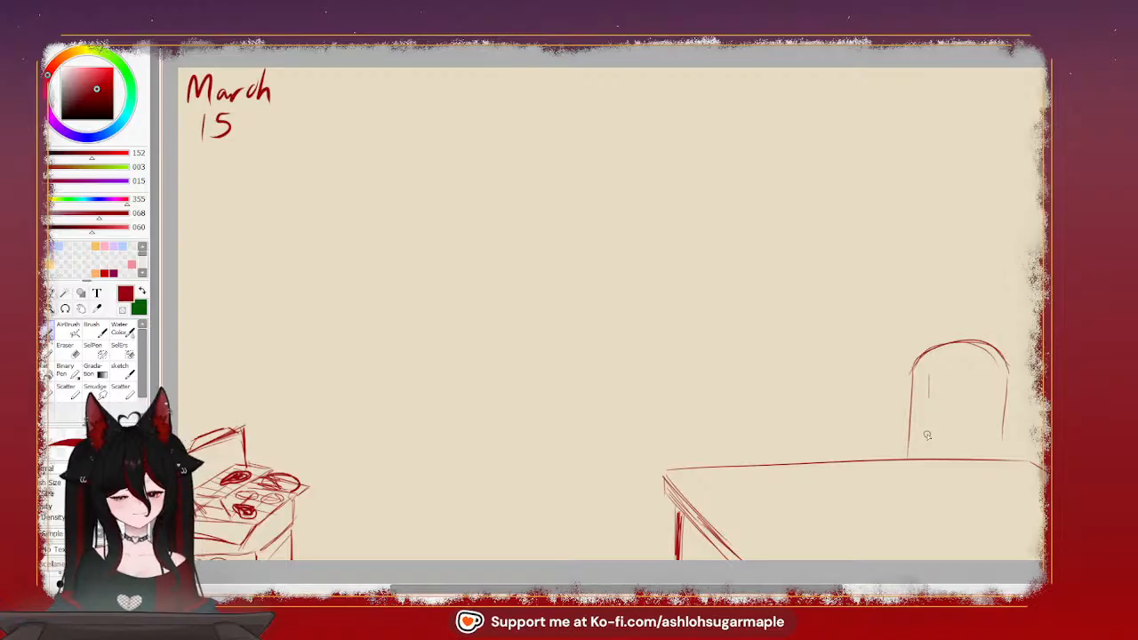
pyautogui.moveTo(929, 349); pyautogui.dragTo(926, 453)
pyautogui.moveTo(950, 347)
pyautogui.mouseDown()
pyautogui.moveTo(948, 456)
pyautogui.moveTo(969, 430)
pyautogui.mouseUp()
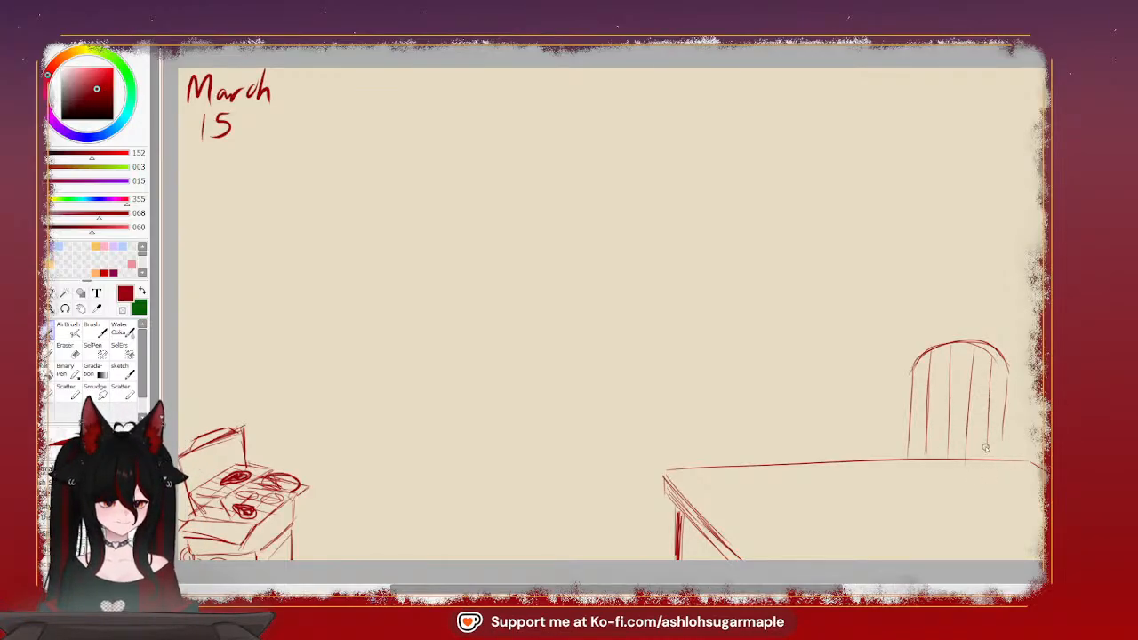
pyautogui.moveTo(996, 357)
pyautogui.mouseDown()
pyautogui.moveTo(1003, 407)
pyautogui.moveTo(1007, 372)
pyautogui.moveTo(1000, 443)
pyautogui.mouseUp()
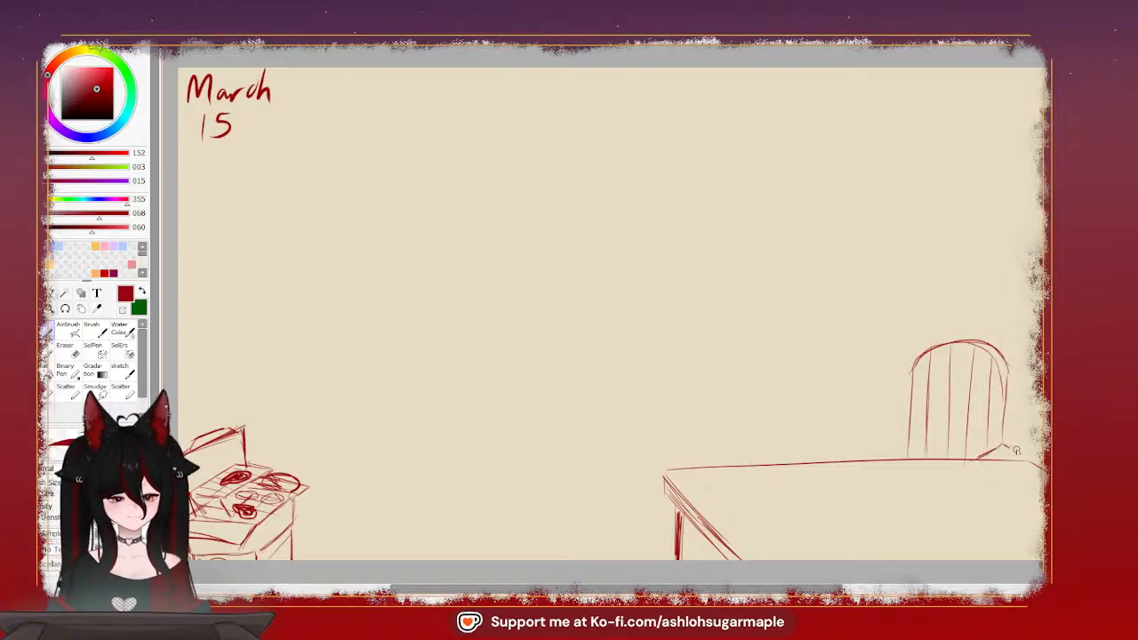
pyautogui.moveTo(1017, 451); pyautogui.dragTo(1005, 463)
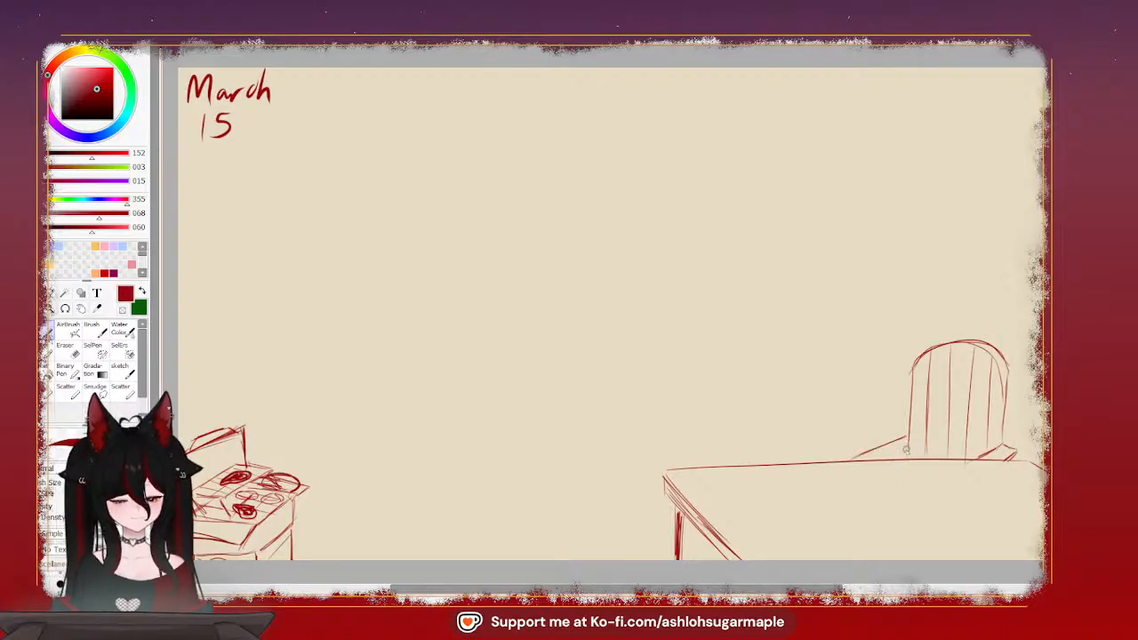
pyautogui.moveTo(908, 449)
pyautogui.mouseDown()
pyautogui.moveTo(881, 459)
pyautogui.moveTo(911, 448)
pyautogui.mouseUp()
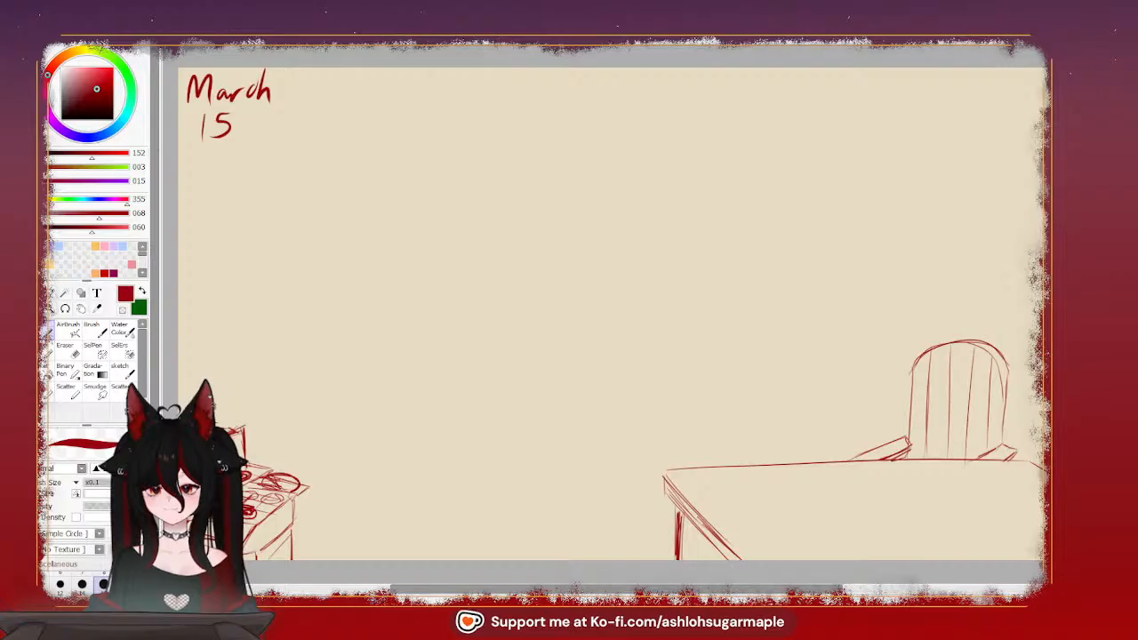
# Select the "March 15" date with a rectangle, separate it from the stove sketch and make it fainter
pyautogui.hotkey('ctrl', 't')
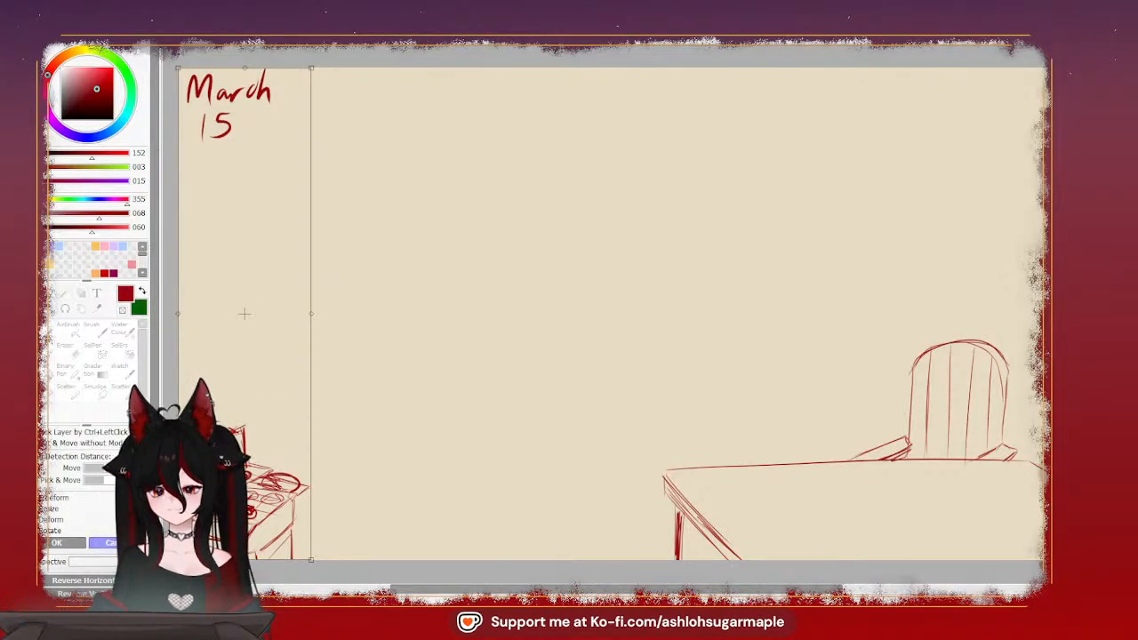
pyautogui.press('Return')
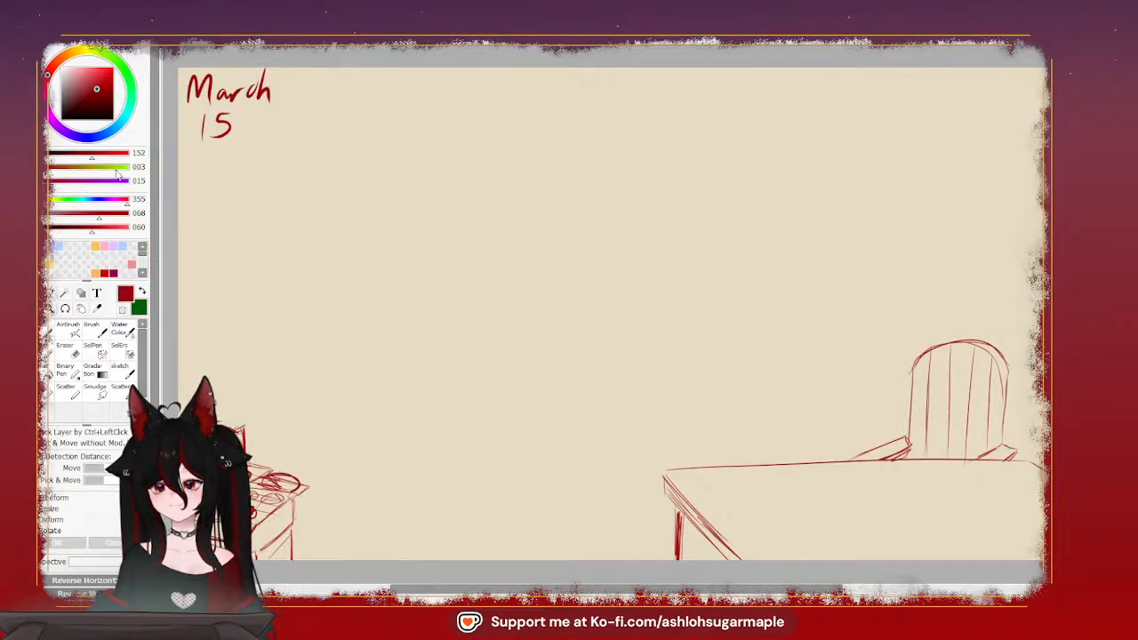
pyautogui.moveTo(234, 77); pyautogui.dragTo(331, 168)
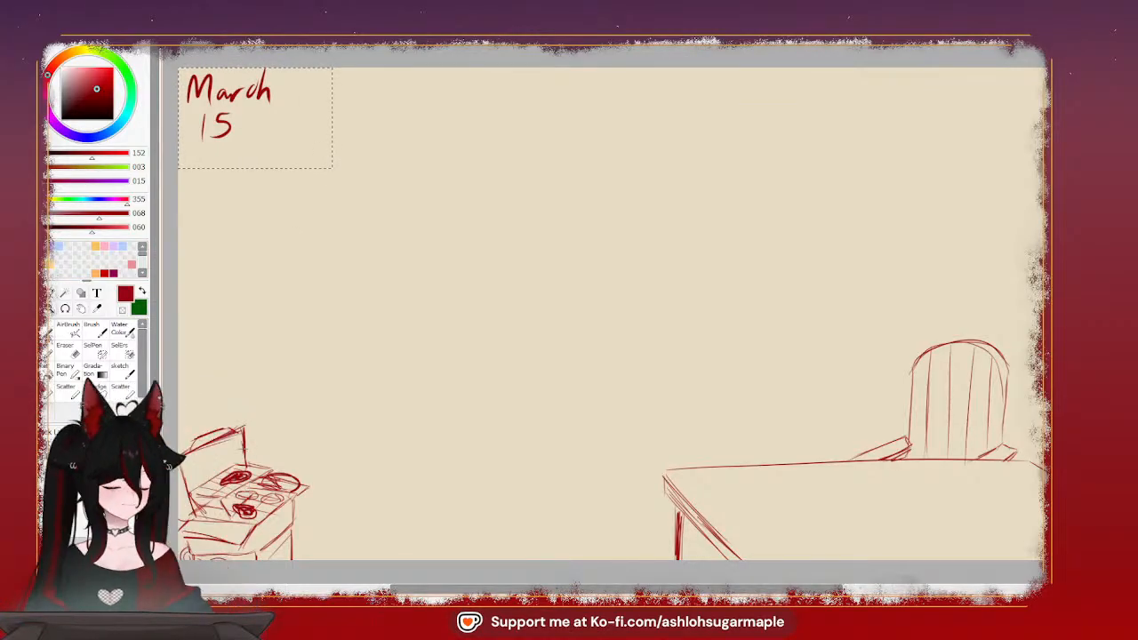
pyautogui.hotkey('ctrl', 't')
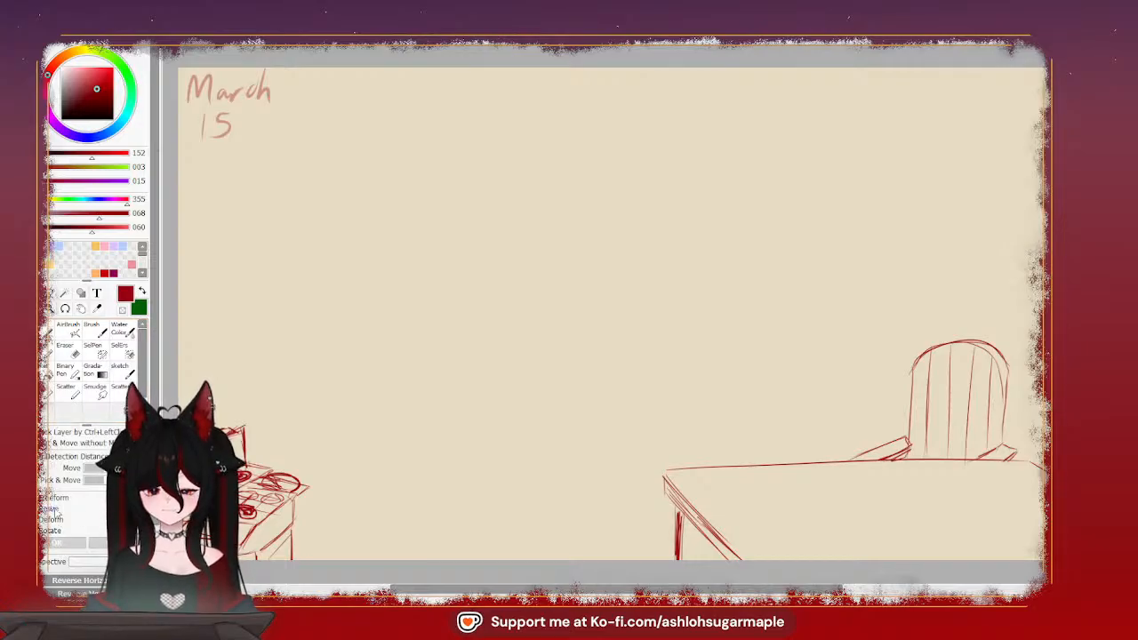
pyautogui.hotkey('ctrl', 't')
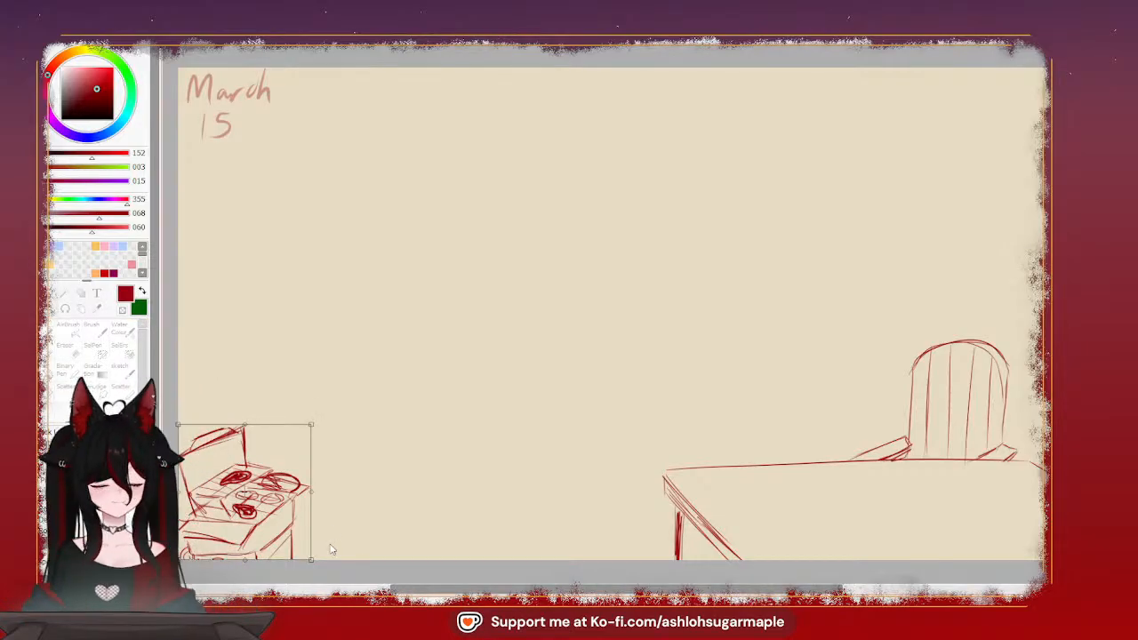
pyautogui.moveTo(311, 425); pyautogui.dragTo(329, 406)
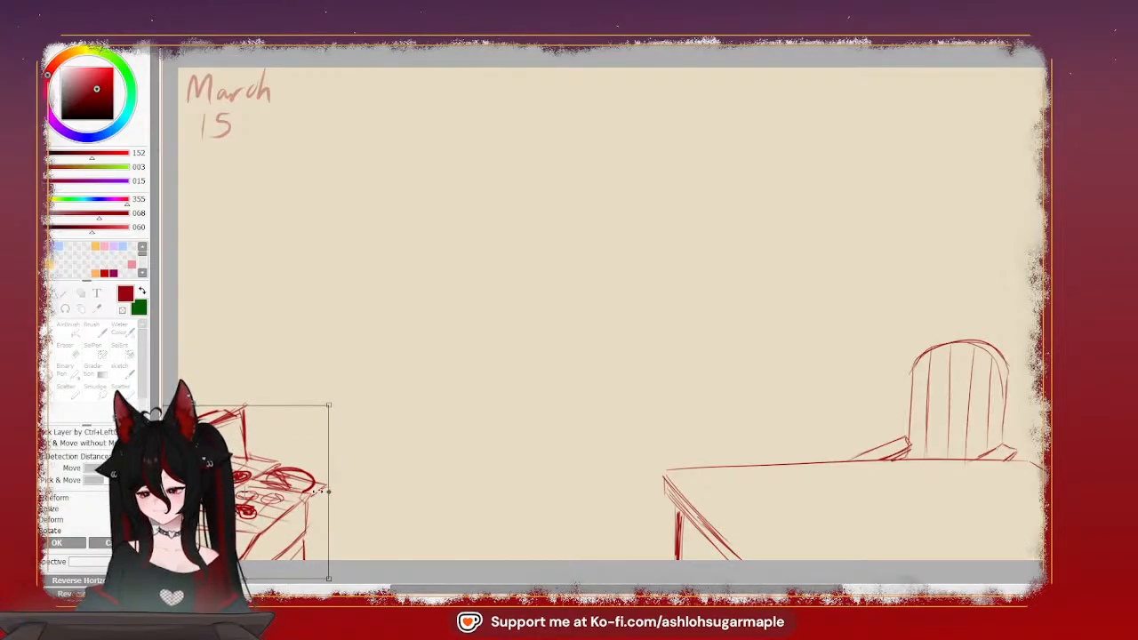
pyautogui.press('Escape')
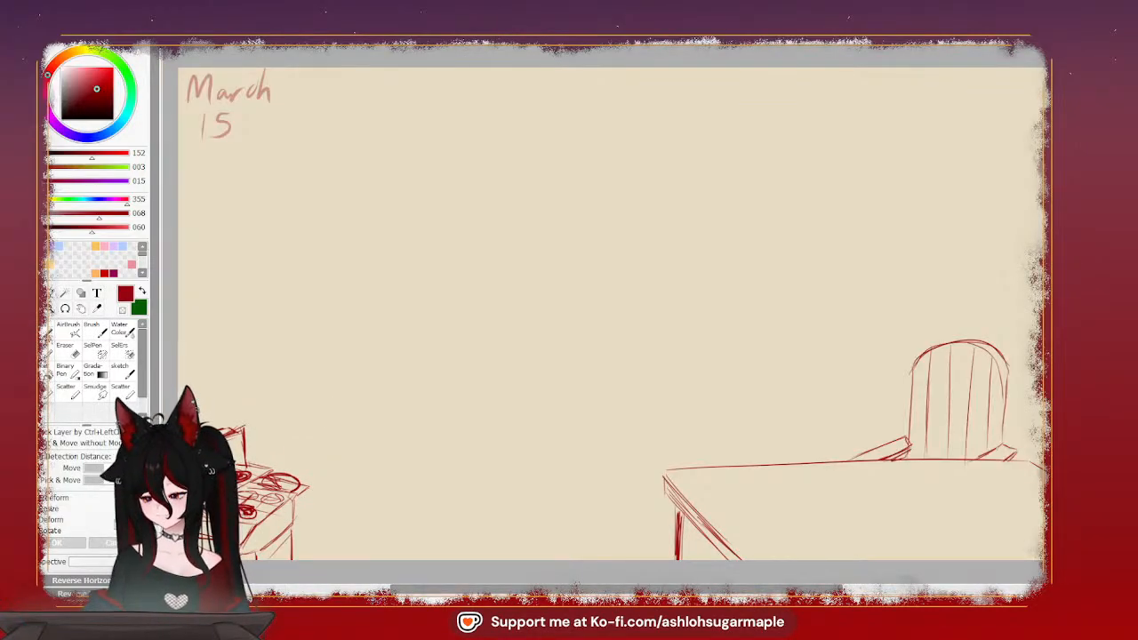
# Enlarge the stove sketch to nearly twice its size and shift it slightly down and left into the canvas corner
pyautogui.hotkey('ctrl', 't')
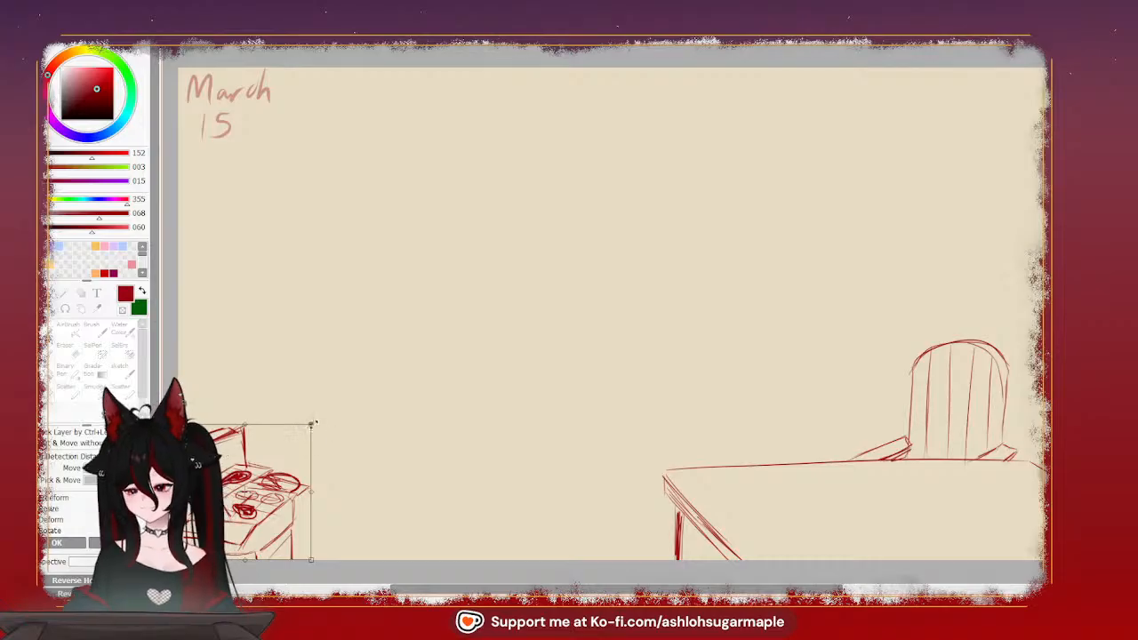
pyautogui.moveTo(313, 424)
pyautogui.mouseDown()
pyautogui.moveTo(361, 374)
pyautogui.moveTo(376, 373)
pyautogui.moveTo(374, 409)
pyautogui.moveTo(410, 402)
pyautogui.moveTo(390, 394)
pyautogui.moveTo(381, 350)
pyautogui.moveTo(366, 353)
pyautogui.moveTo(375, 354)
pyautogui.mouseUp()
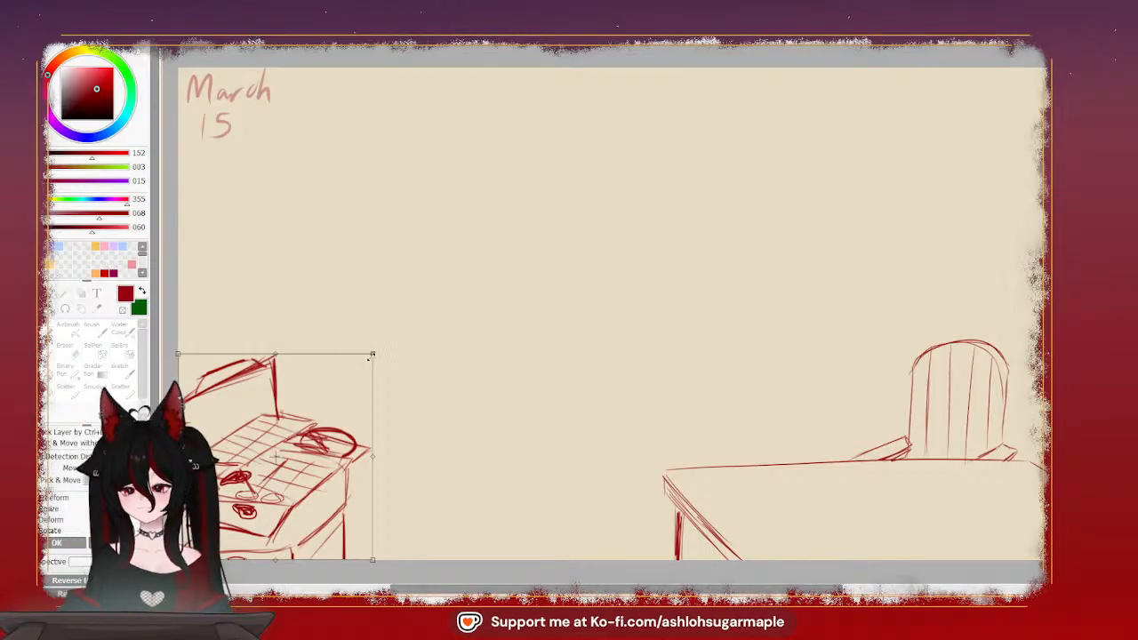
pyautogui.moveTo(368, 358); pyautogui.dragTo(424, 327)
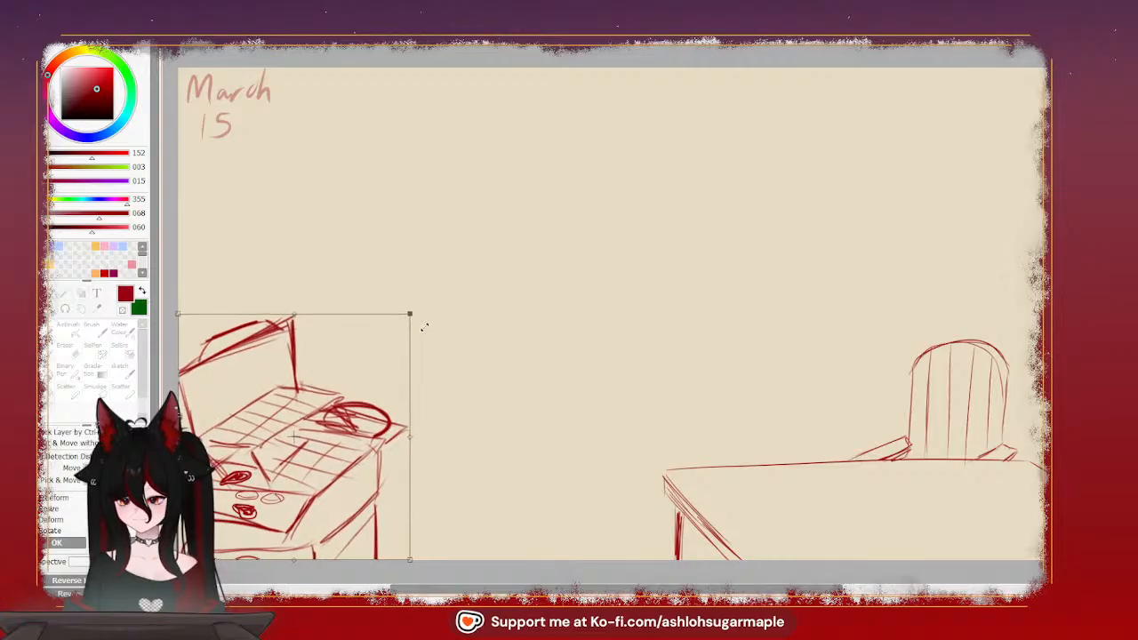
pyautogui.moveTo(354, 476); pyautogui.dragTo(344, 483)
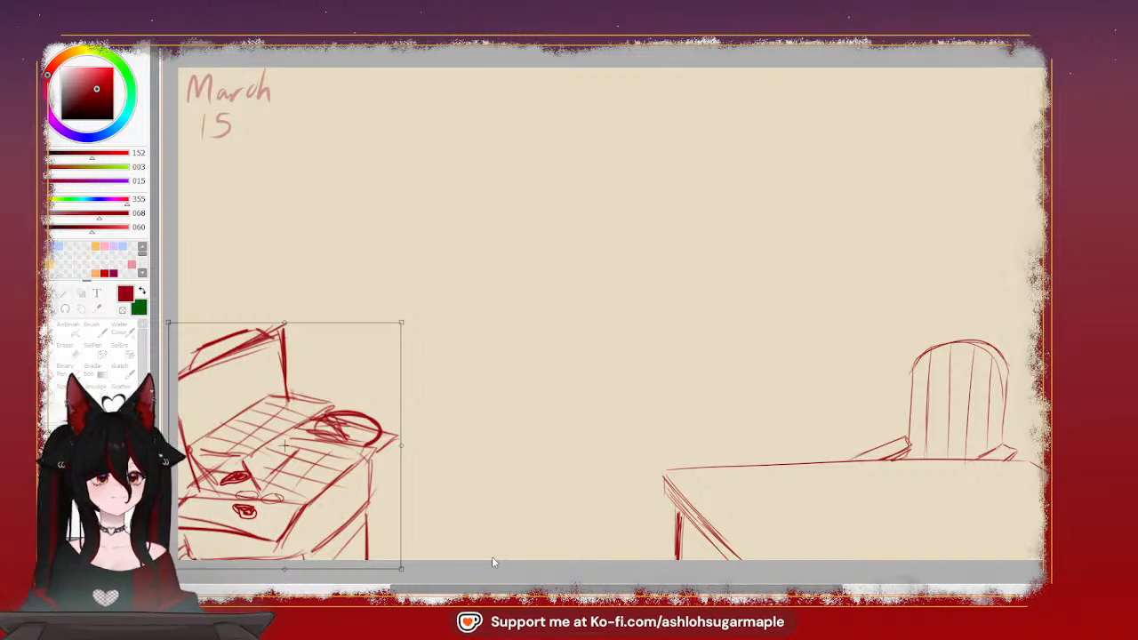
pyautogui.click(57, 544)
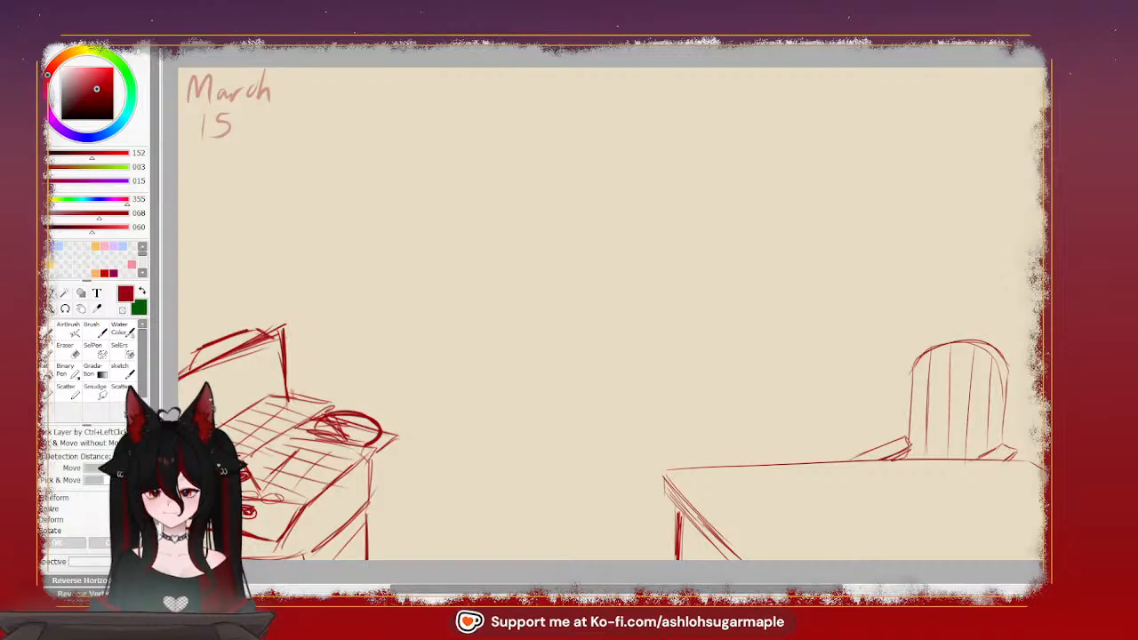
# Lasso the scribbled oval shapes on the stove top, move them up and right onto the grid, and deselect
pyautogui.click(51, 293)
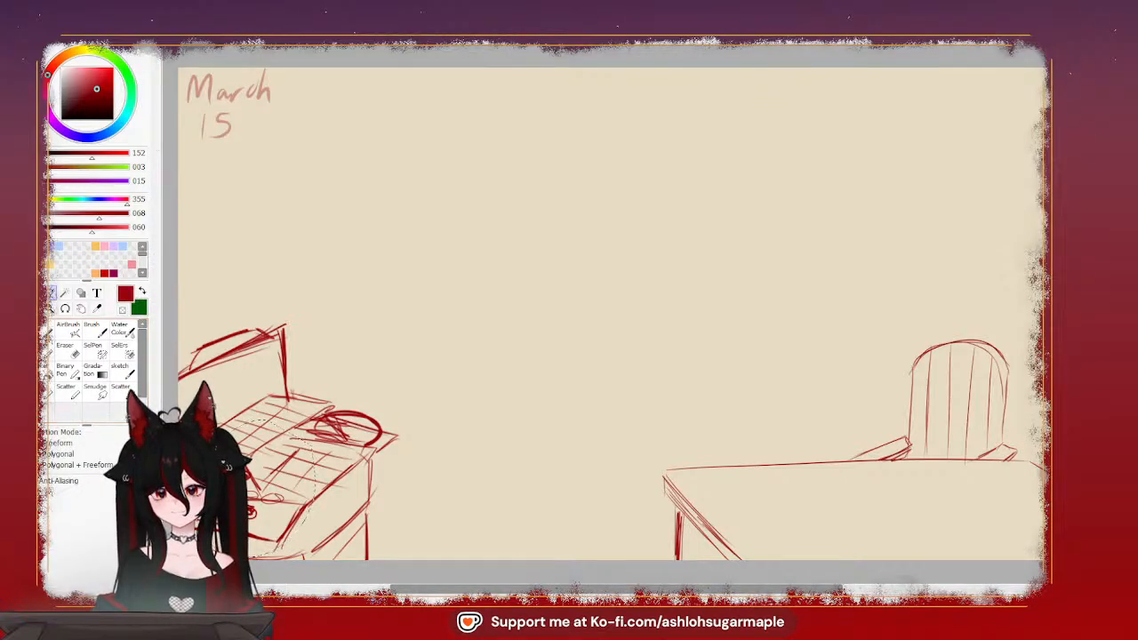
pyautogui.click(34, 309)
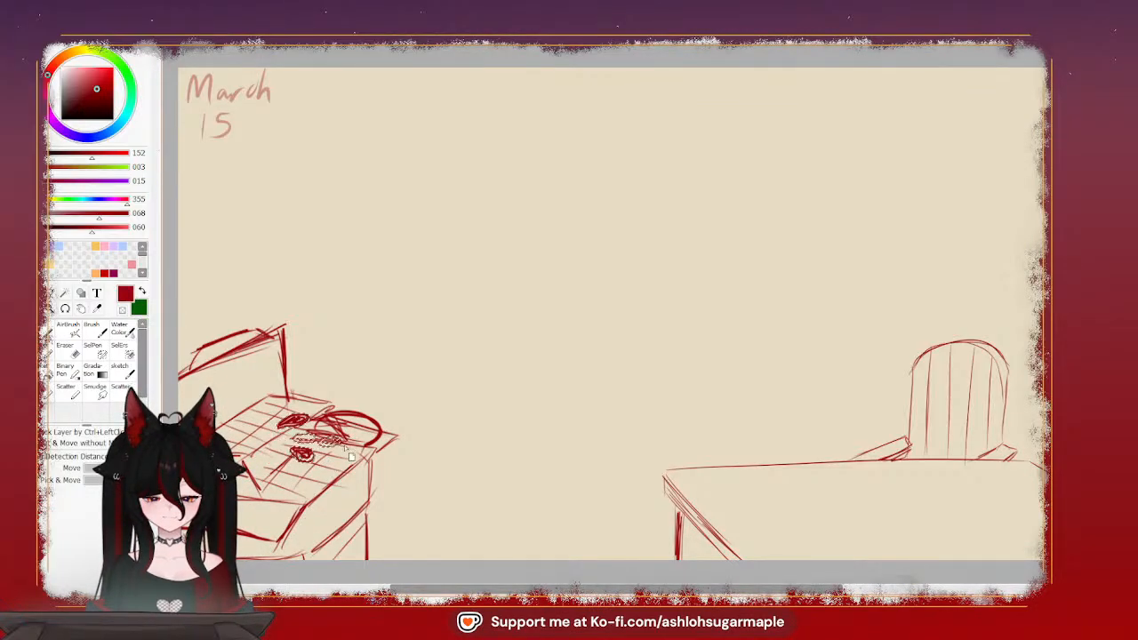
pyautogui.moveTo(351, 456); pyautogui.dragTo(336, 488)
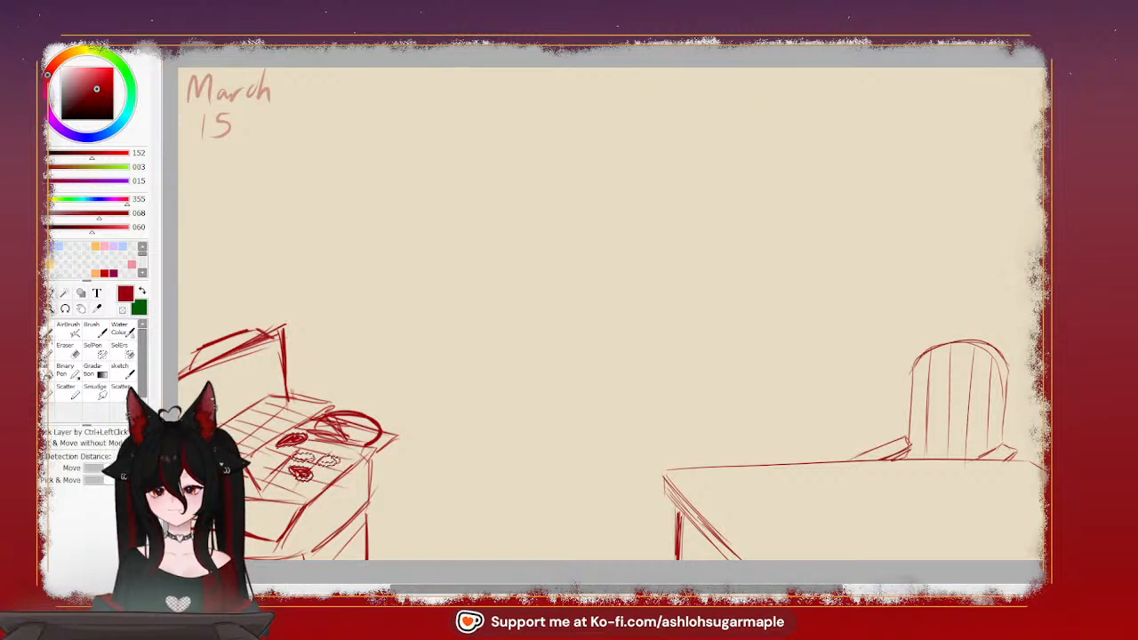
pyautogui.hotkey('ctrl', 't')
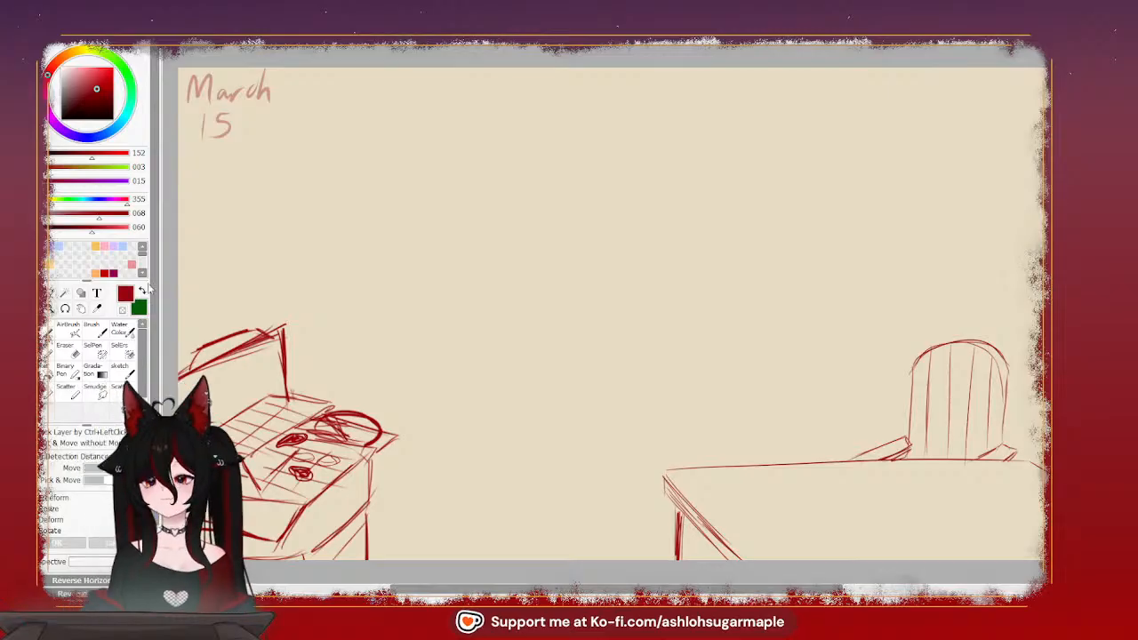
# Sketch a long, thin horizontal ground line in dark green across the background, above the stove and the chair
pyautogui.press('x')
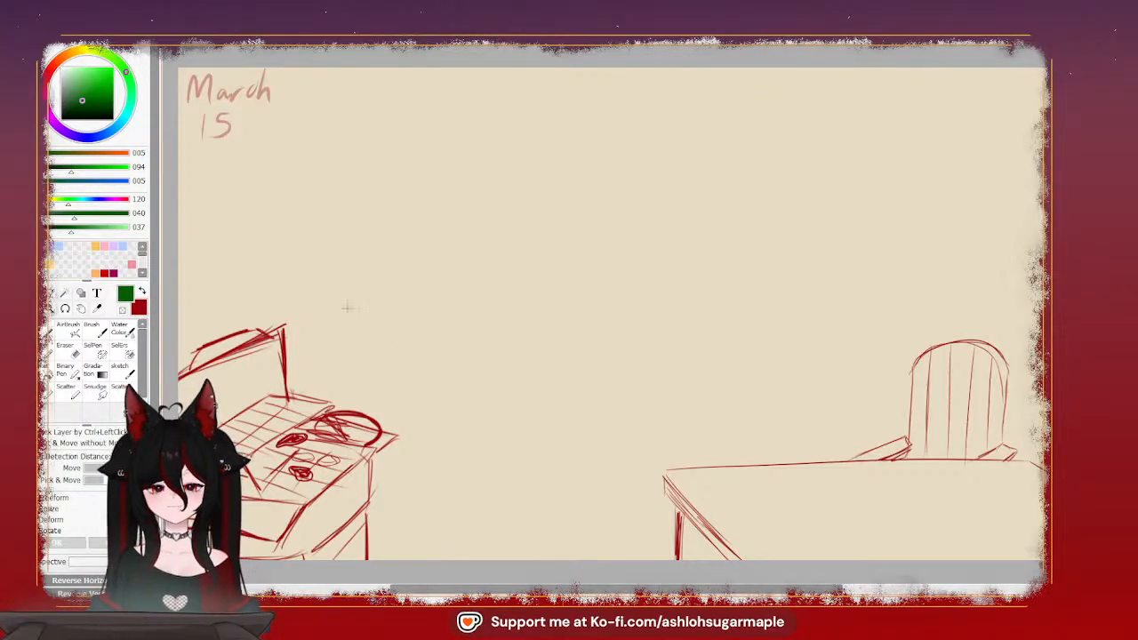
pyautogui.click(50, 334)
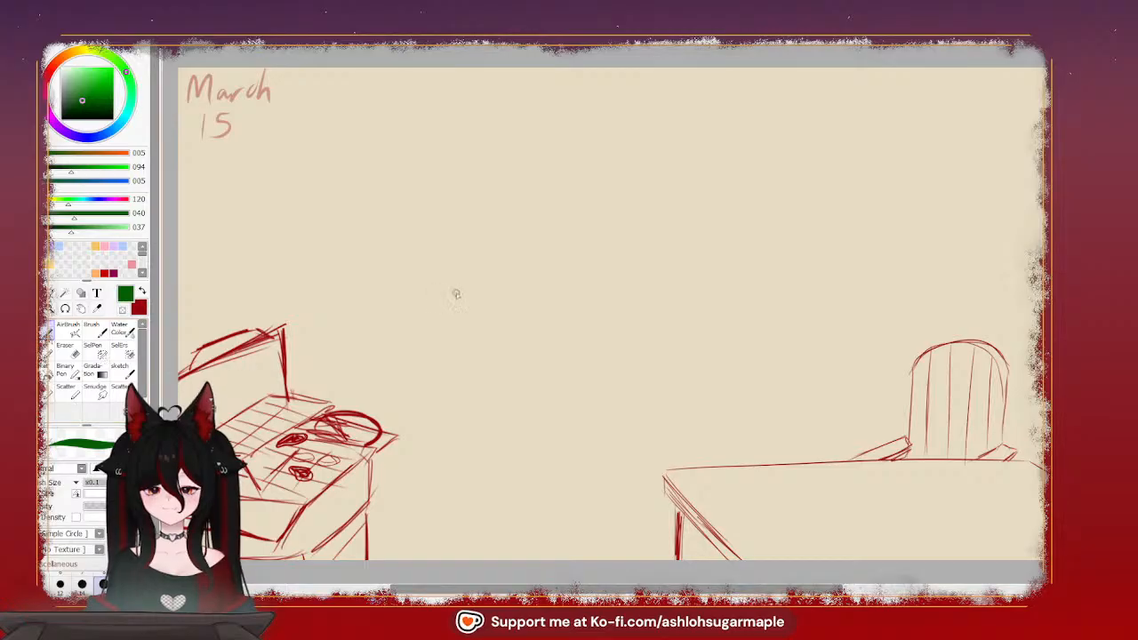
pyautogui.moveTo(352, 282); pyautogui.dragTo(880, 269)
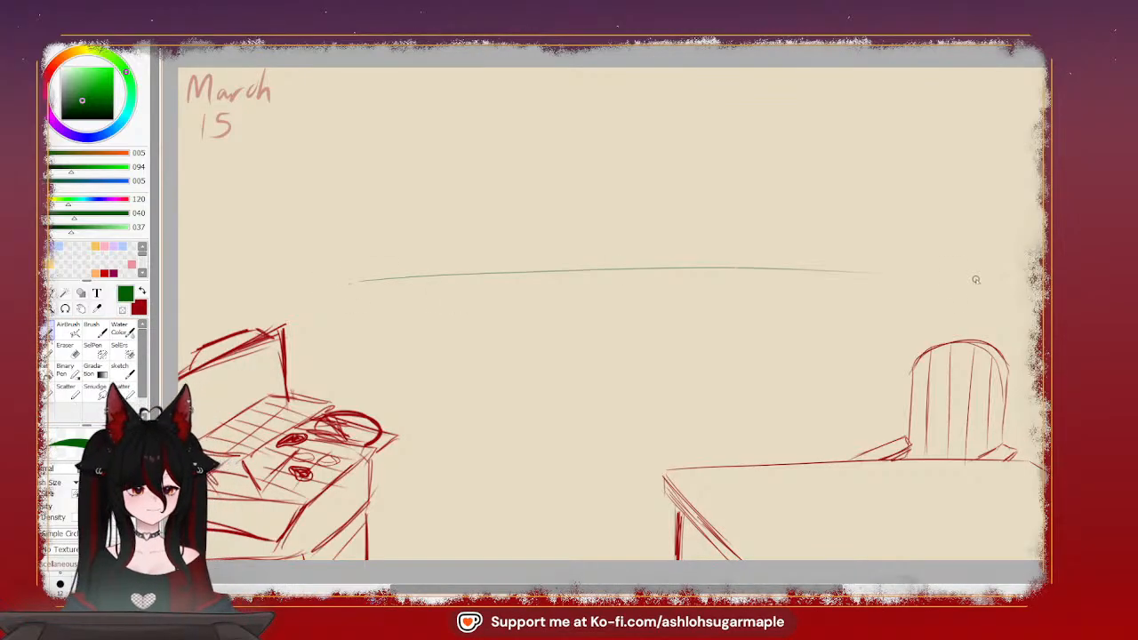
pyautogui.hotkey('ctrl', 'z')
pyautogui.moveTo(343, 285); pyautogui.dragTo(938, 279)
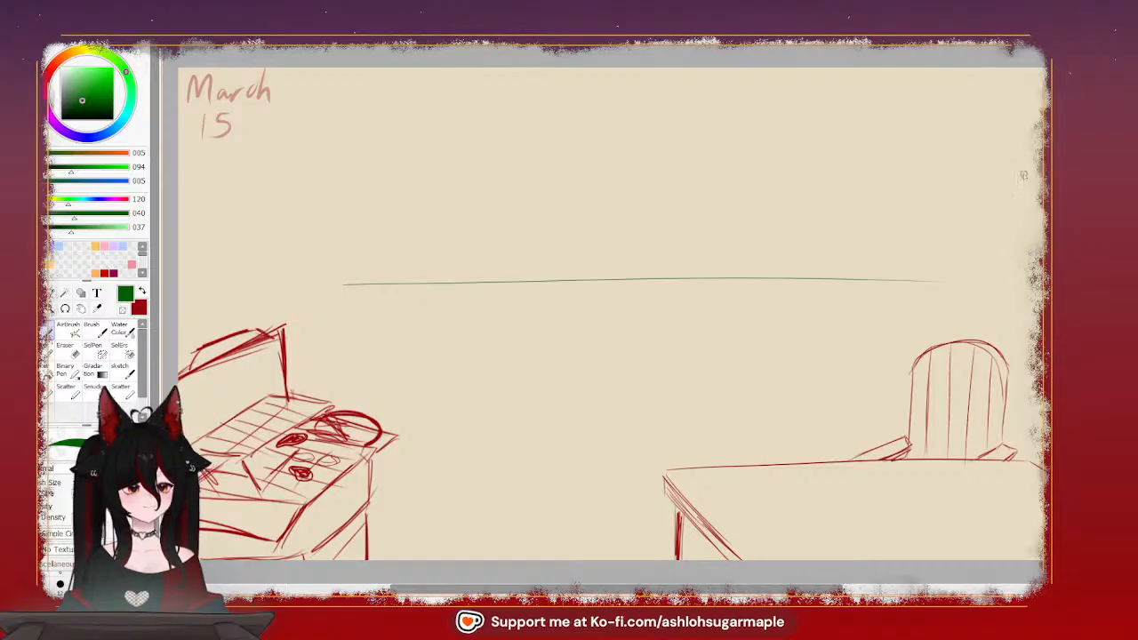
# Sketch a tall, wavy-edged tree with a short trunk at the canvas's right edge and extend the ground line to it
pyautogui.moveTo(1003, 118)
pyautogui.mouseDown()
pyautogui.moveTo(977, 144)
pyautogui.moveTo(968, 225)
pyautogui.moveTo(945, 258)
pyautogui.mouseUp()
pyautogui.hotkey('ctrl', 'z')
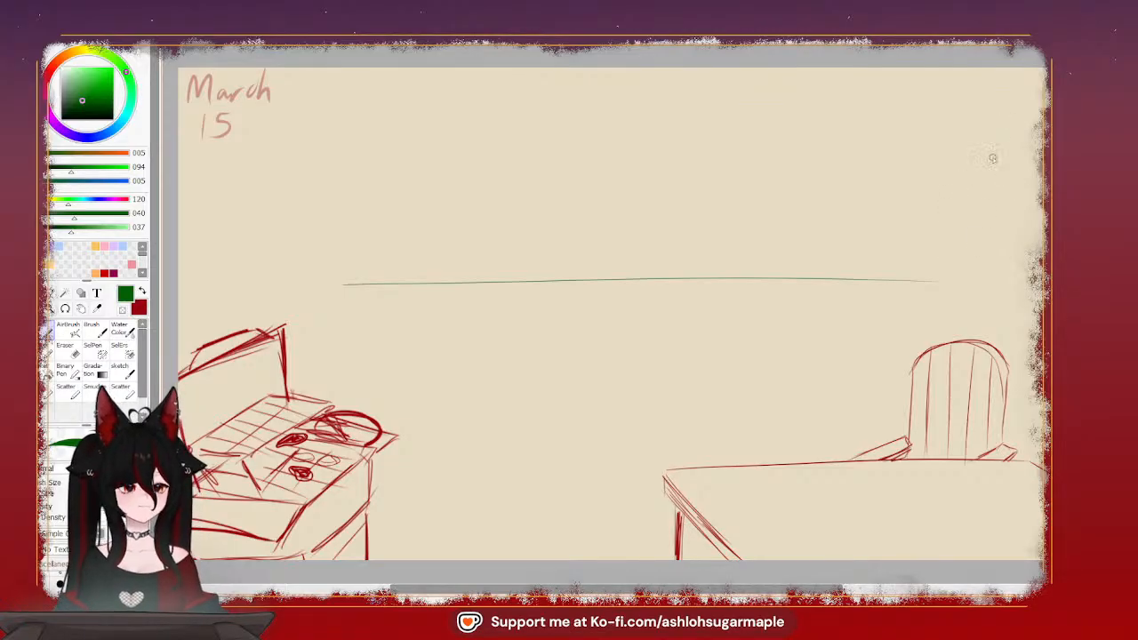
pyautogui.moveTo(983, 140)
pyautogui.mouseDown()
pyautogui.moveTo(950, 237)
pyautogui.moveTo(973, 258)
pyautogui.moveTo(1032, 267)
pyautogui.mouseUp()
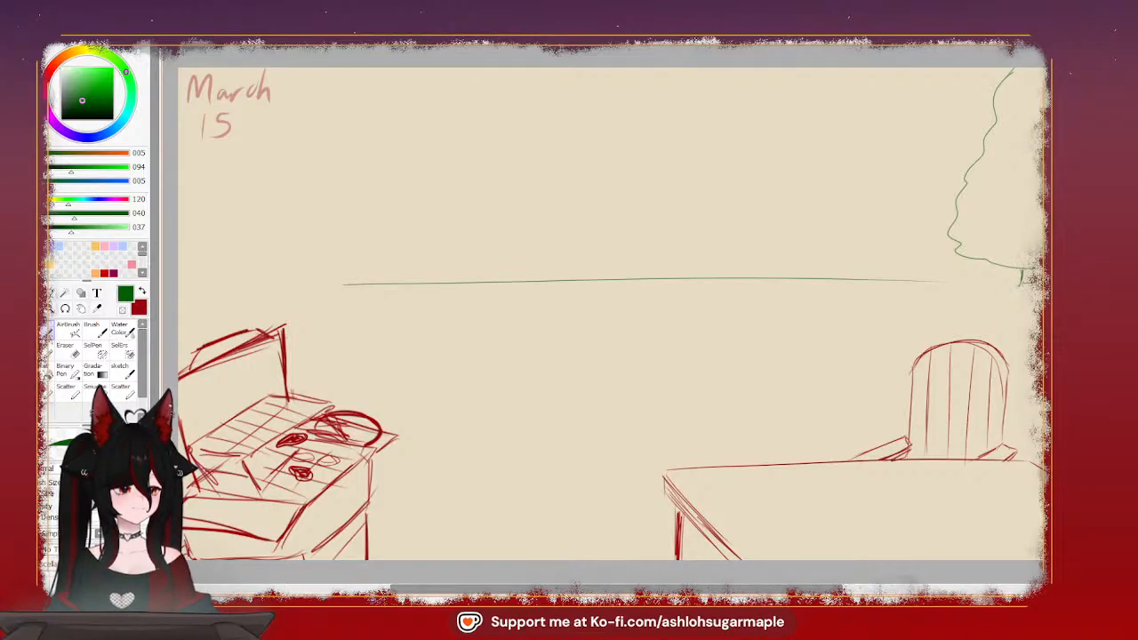
pyautogui.moveTo(1032, 280); pyautogui.dragTo(927, 284)
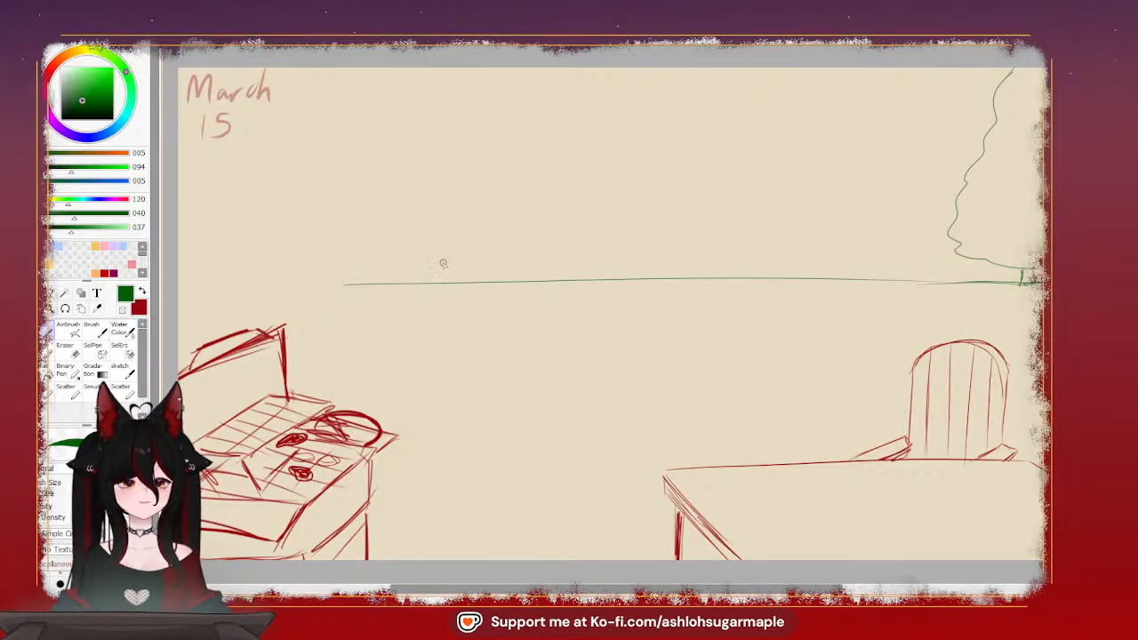
# Sketch a small rounded bush near the ground line's left end and a diagonal edge running down to the stove
pyautogui.moveTo(373, 283)
pyautogui.mouseDown()
pyautogui.moveTo(375, 256)
pyautogui.moveTo(469, 212)
pyautogui.mouseUp()
pyautogui.hotkey('ctrl', 'z')
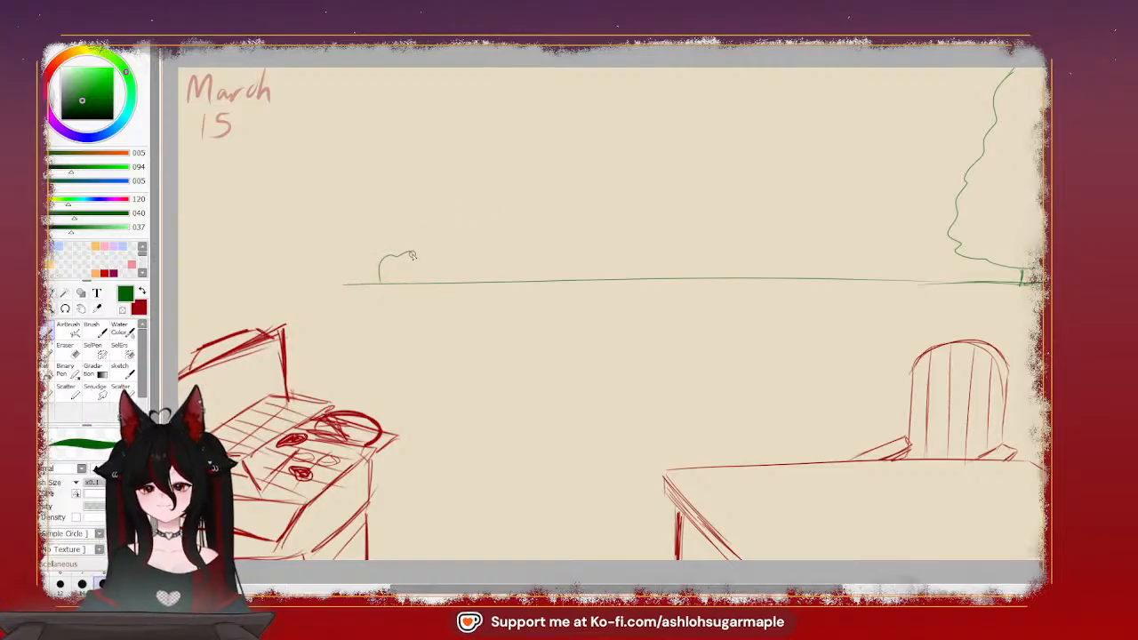
pyautogui.hotkey('ctrl', 'z')
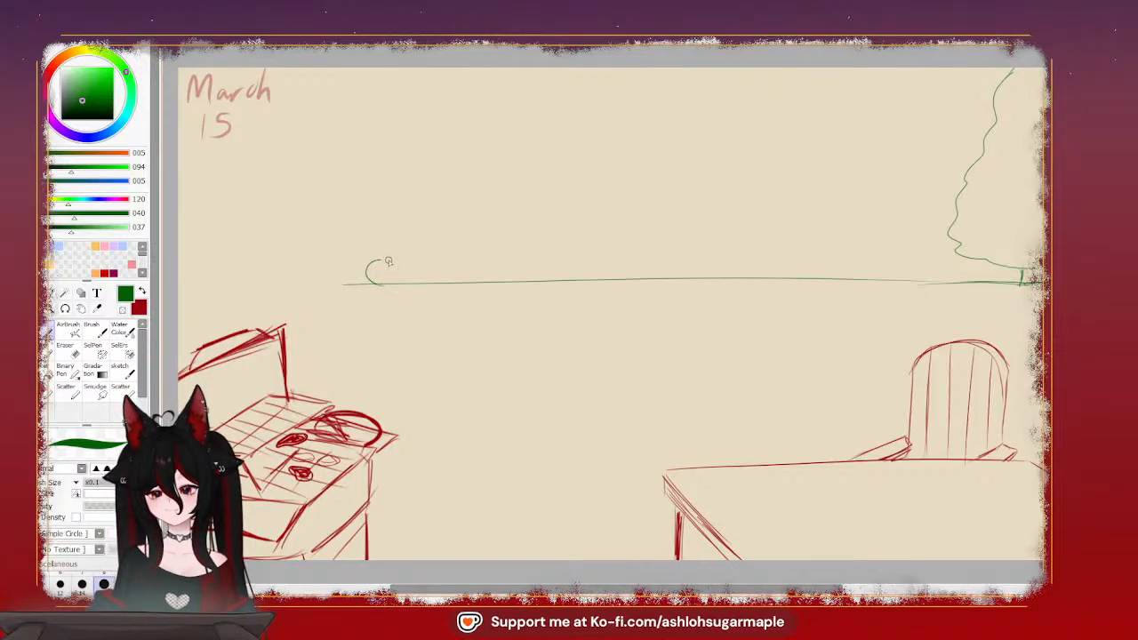
pyautogui.moveTo(388, 261)
pyautogui.mouseDown()
pyautogui.moveTo(393, 246)
pyautogui.moveTo(423, 236)
pyautogui.moveTo(452, 244)
pyautogui.moveTo(464, 274)
pyautogui.mouseUp()
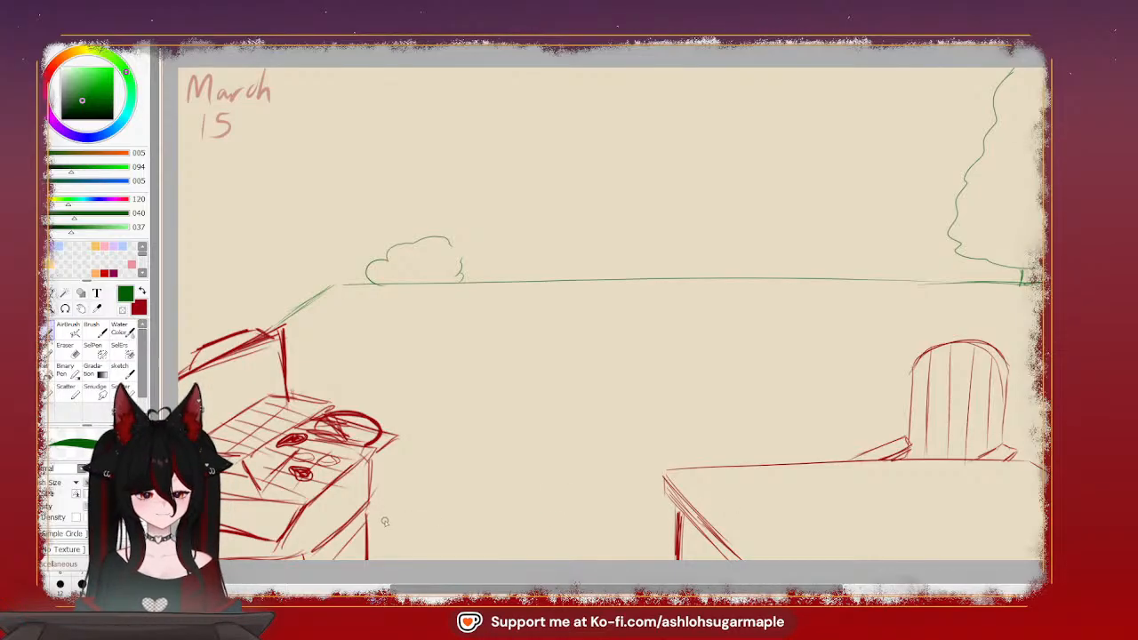
# Sketch a thin green horizontal line between the stove and the table leg for the near edge of the ground
pyautogui.moveTo(372, 515); pyautogui.dragTo(608, 503)
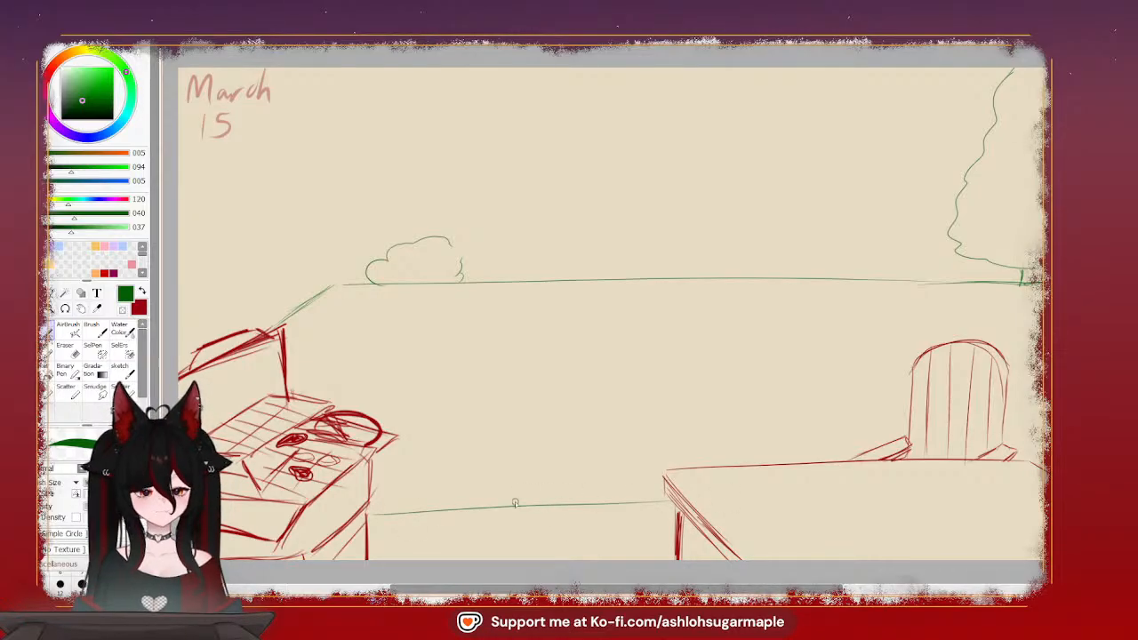
pyautogui.hotkey('ctrl', 'z')
pyautogui.moveTo(399, 510); pyautogui.dragTo(703, 515)
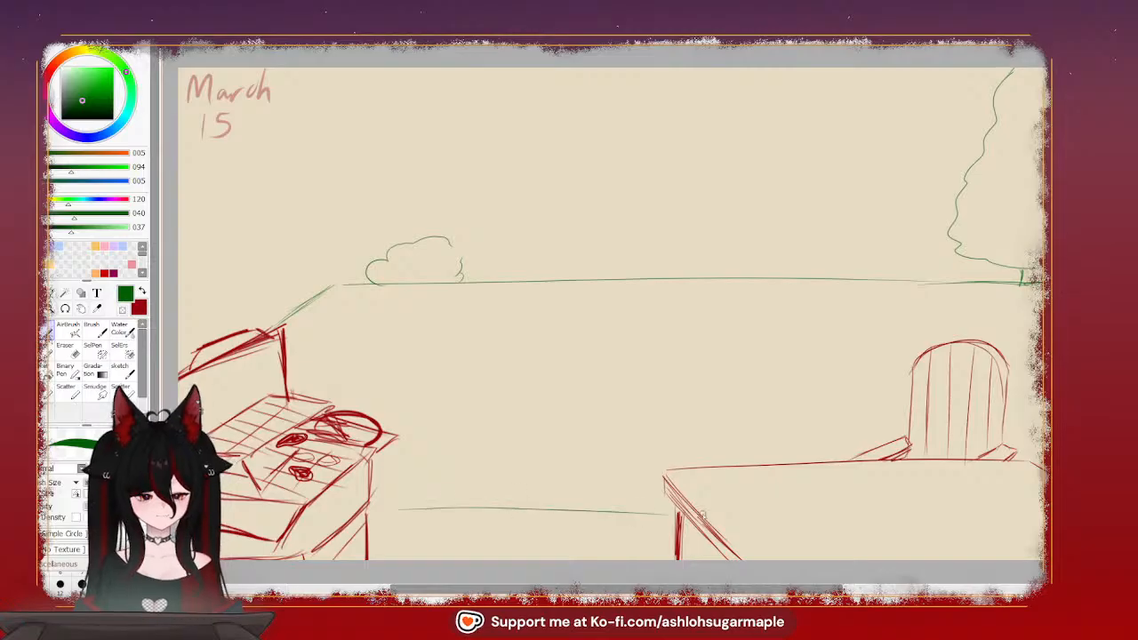
pyautogui.hotkey('ctrl', 'z')
pyautogui.moveTo(449, 514); pyautogui.dragTo(724, 515)
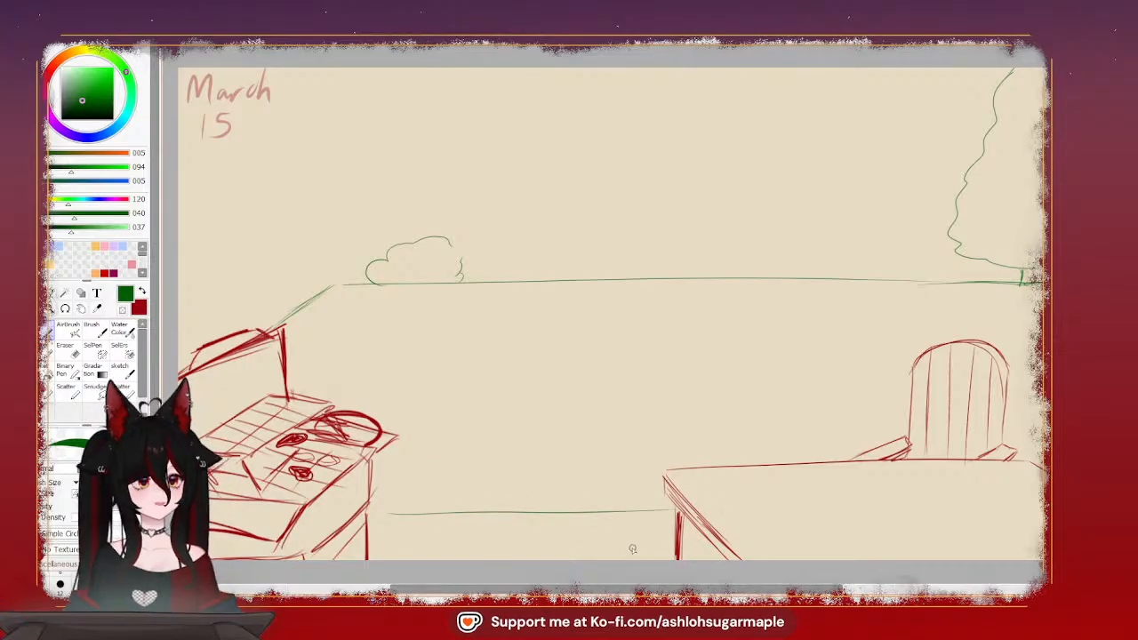
# Outline a fence in dark red behind the bush, with a left post and a long top edge reaching the tree
pyautogui.click(49, 74)
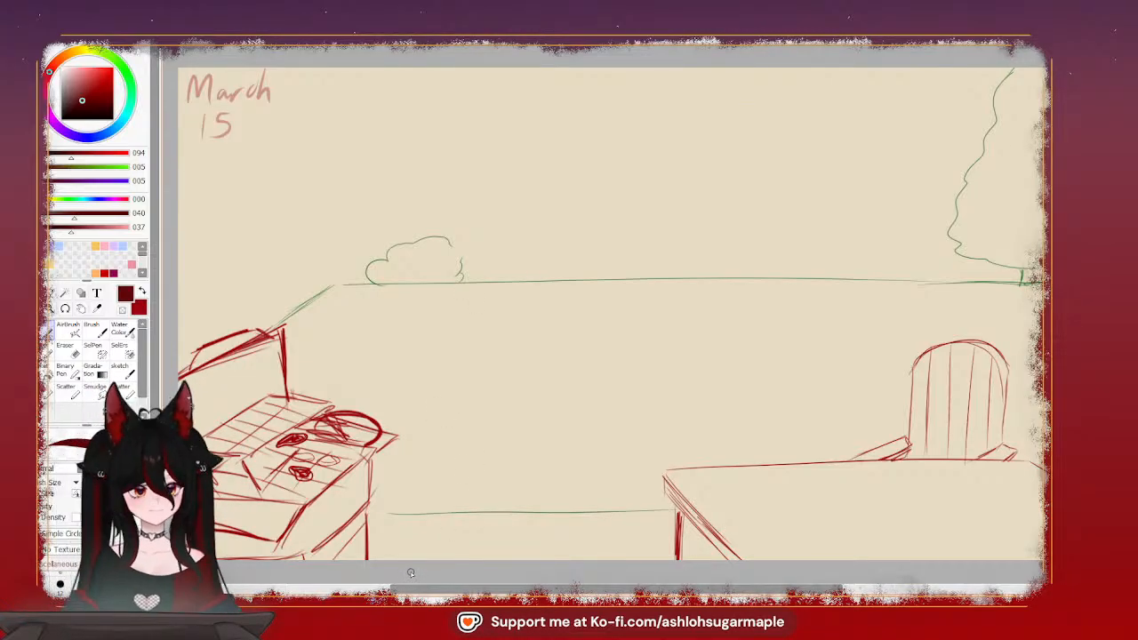
pyautogui.moveTo(337, 286)
pyautogui.mouseDown()
pyautogui.moveTo(337, 210)
pyautogui.moveTo(337, 280)
pyautogui.mouseUp()
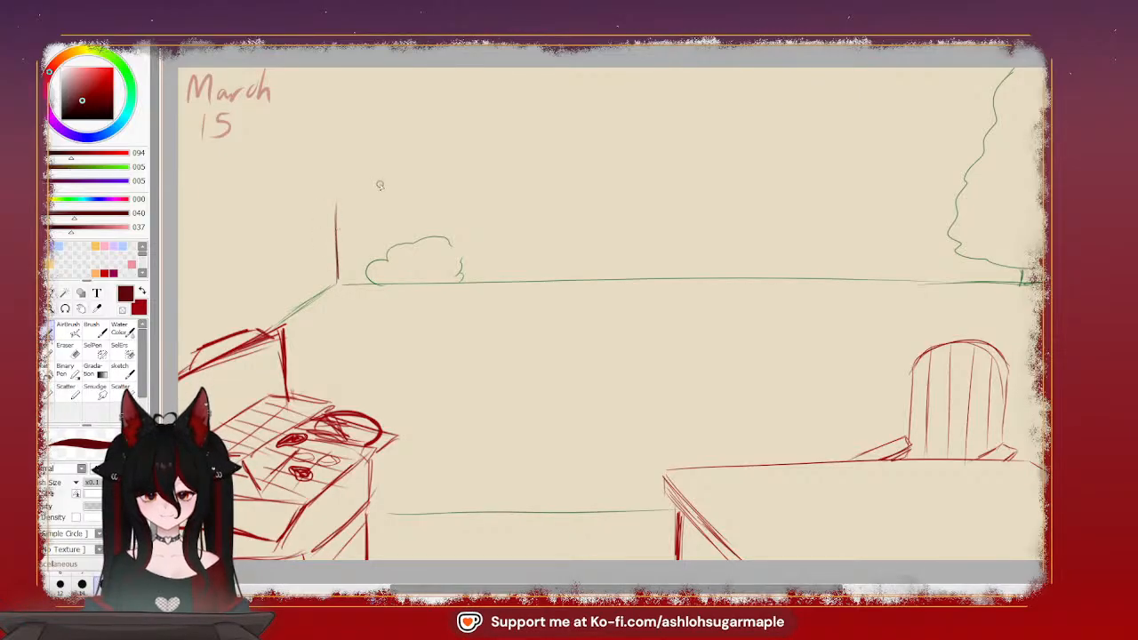
pyautogui.moveTo(339, 199); pyautogui.dragTo(943, 192)
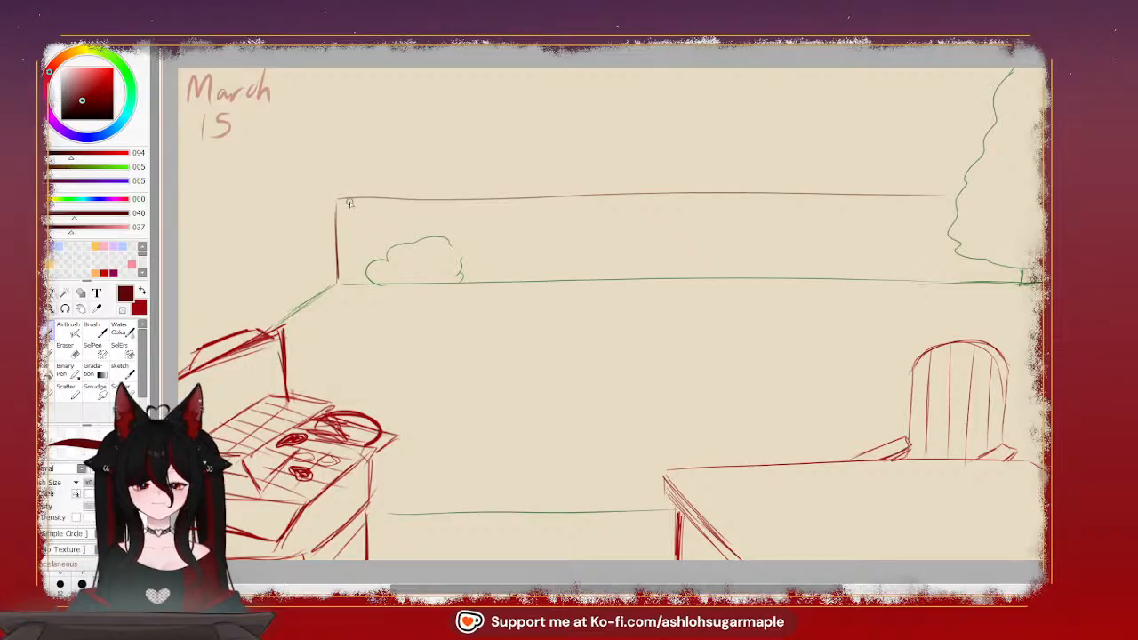
# Add evenly spaced vertical board lines at the fence's left end, stopping them where they meet the bush
pyautogui.moveTo(352, 202); pyautogui.dragTo(353, 277)
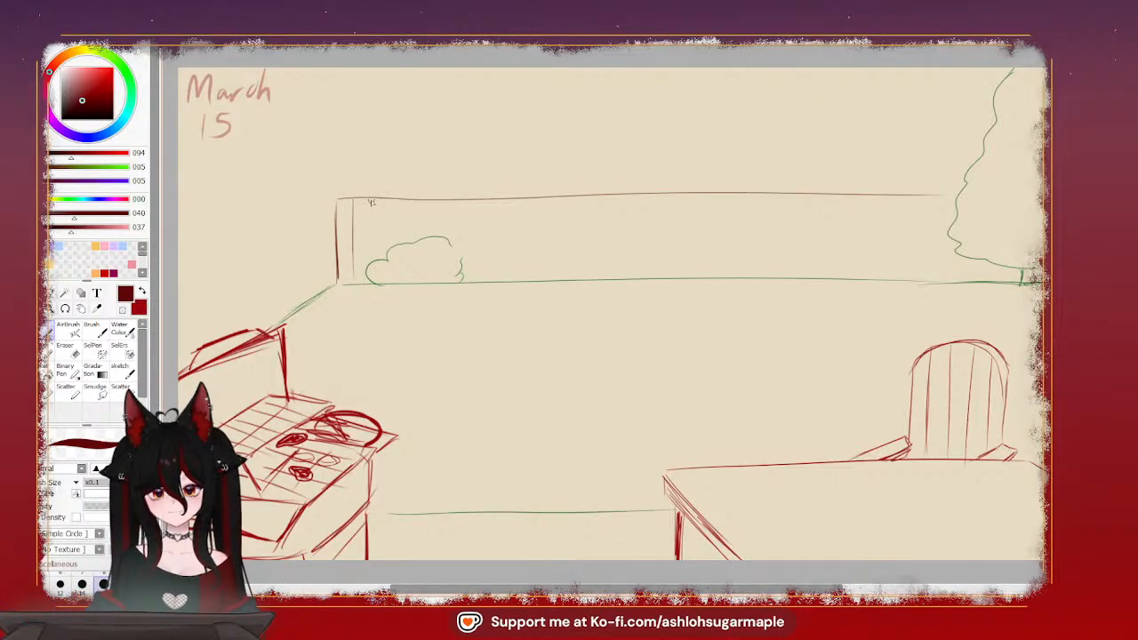
pyautogui.moveTo(368, 202); pyautogui.dragTo(368, 258)
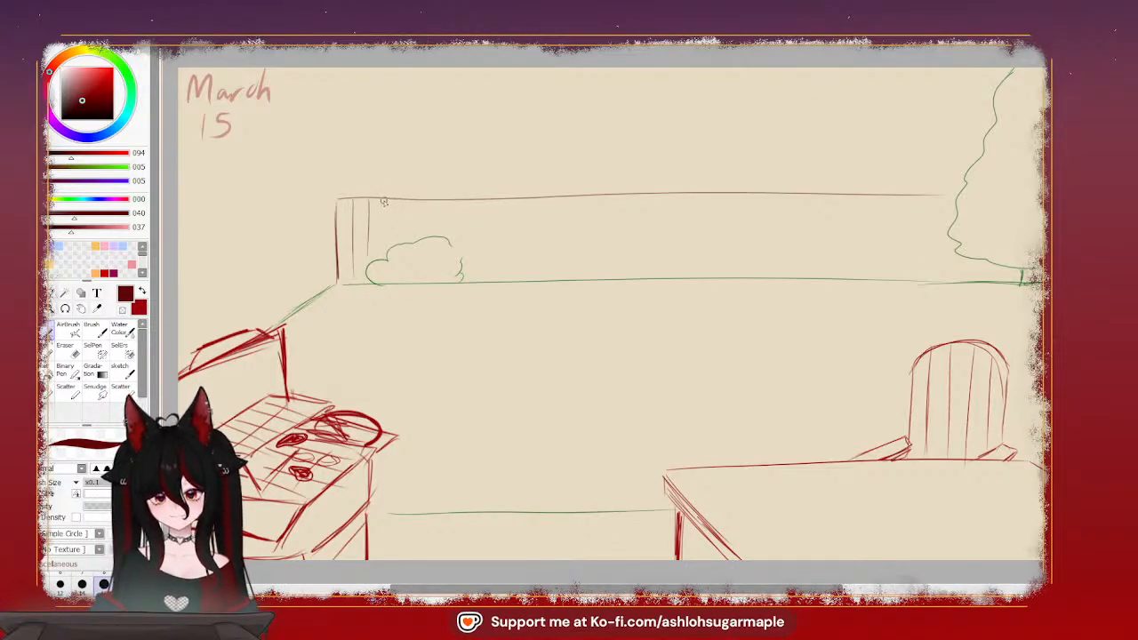
pyautogui.moveTo(384, 202); pyautogui.dragTo(385, 240)
pyautogui.moveTo(398, 202); pyautogui.dragTo(398, 253)
pyautogui.hotkey('ctrl', 'z')
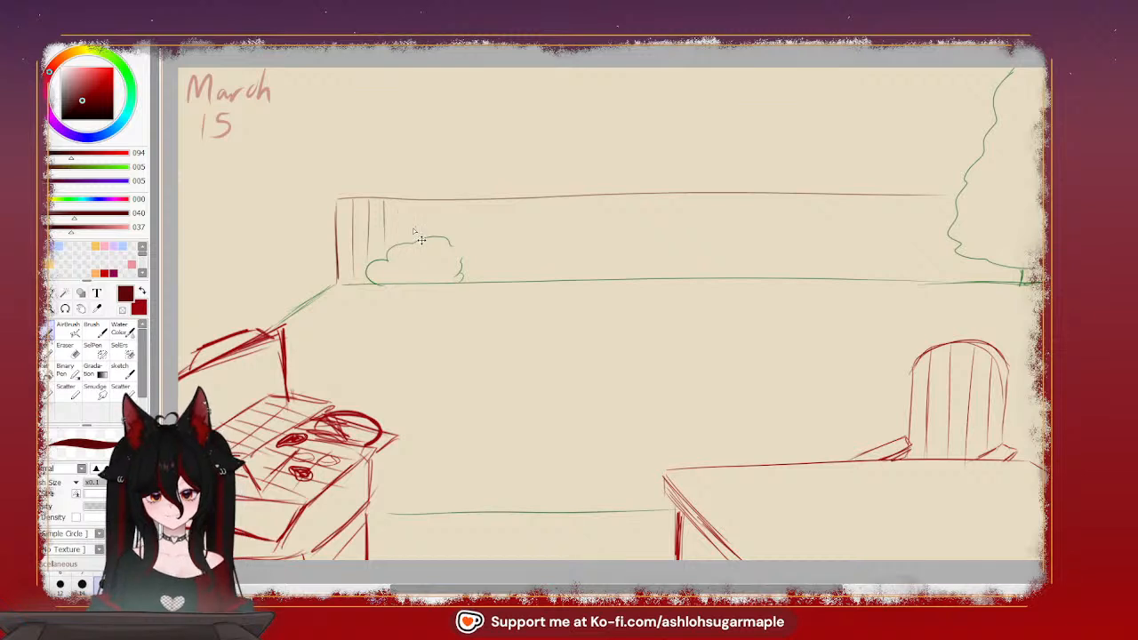
pyautogui.moveTo(397, 201); pyautogui.dragTo(398, 242)
pyautogui.hotkey('ctrl', 'z')
pyautogui.moveTo(399, 202); pyautogui.dragTo(399, 237)
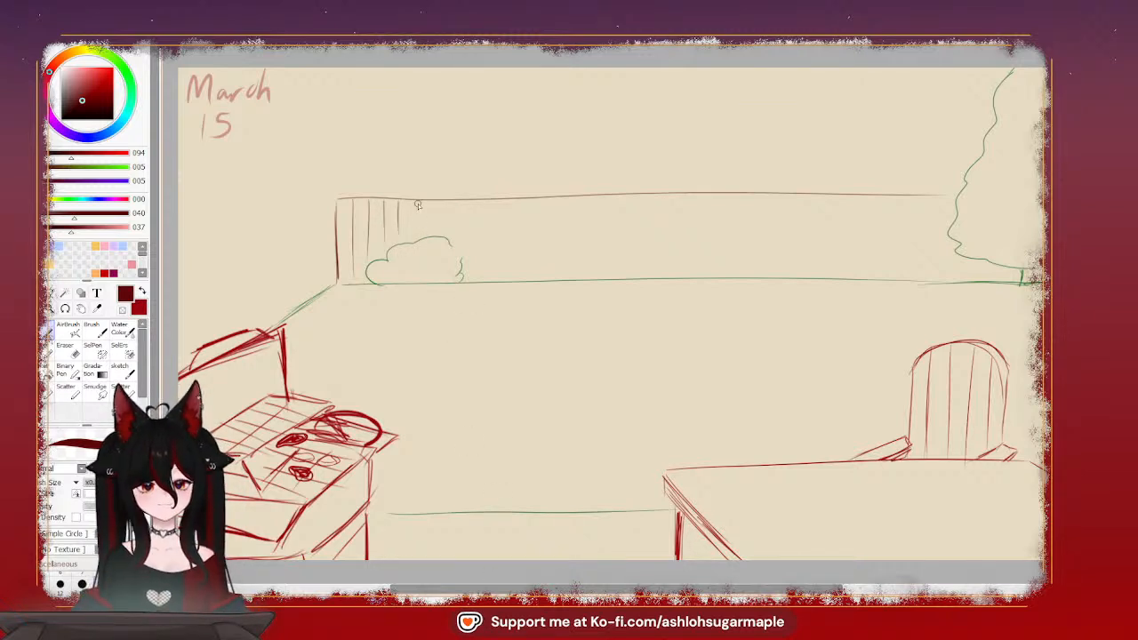
# Continue the evenly spaced vertical fence boards above the bush and a short way past its right side, down to the ground line
pyautogui.moveTo(412, 202)
pyautogui.mouseDown()
pyautogui.moveTo(412, 239)
pyautogui.moveTo(445, 233)
pyautogui.moveTo(457, 249)
pyautogui.mouseUp()
pyautogui.hotkey('ctrl', 'z')
pyautogui.moveTo(455, 203)
pyautogui.mouseDown()
pyautogui.moveTo(454, 235)
pyautogui.moveTo(475, 203)
pyautogui.moveTo(471, 278)
pyautogui.mouseUp()
pyautogui.hotkey('ctrl', 'z')
pyautogui.moveTo(469, 201); pyautogui.dragTo(471, 276)
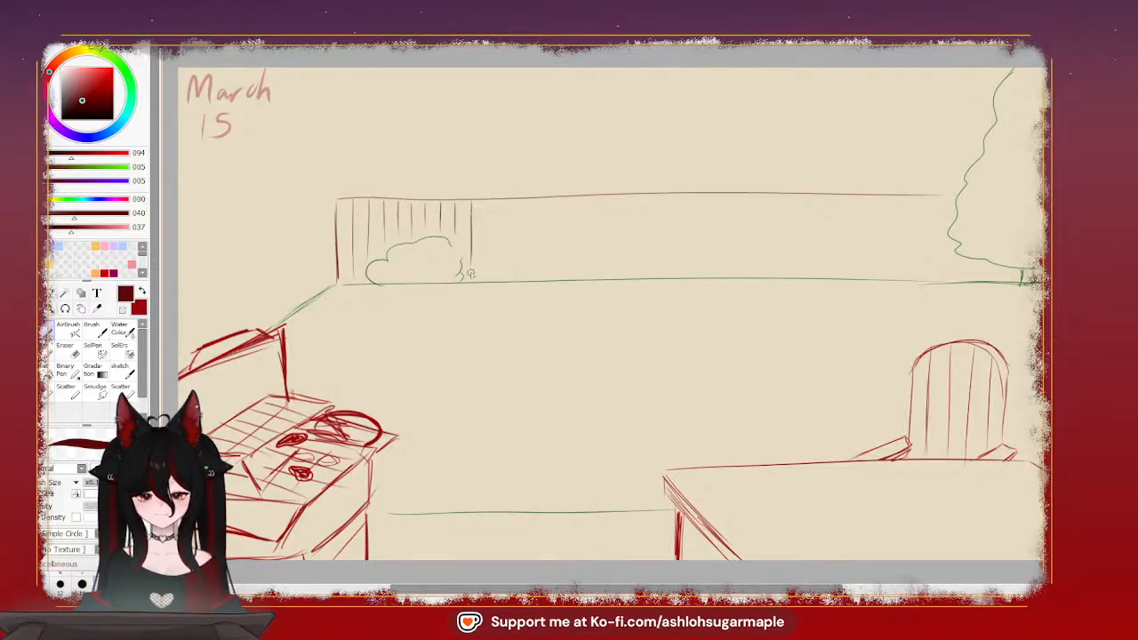
pyautogui.moveTo(488, 203); pyautogui.dragTo(486, 267)
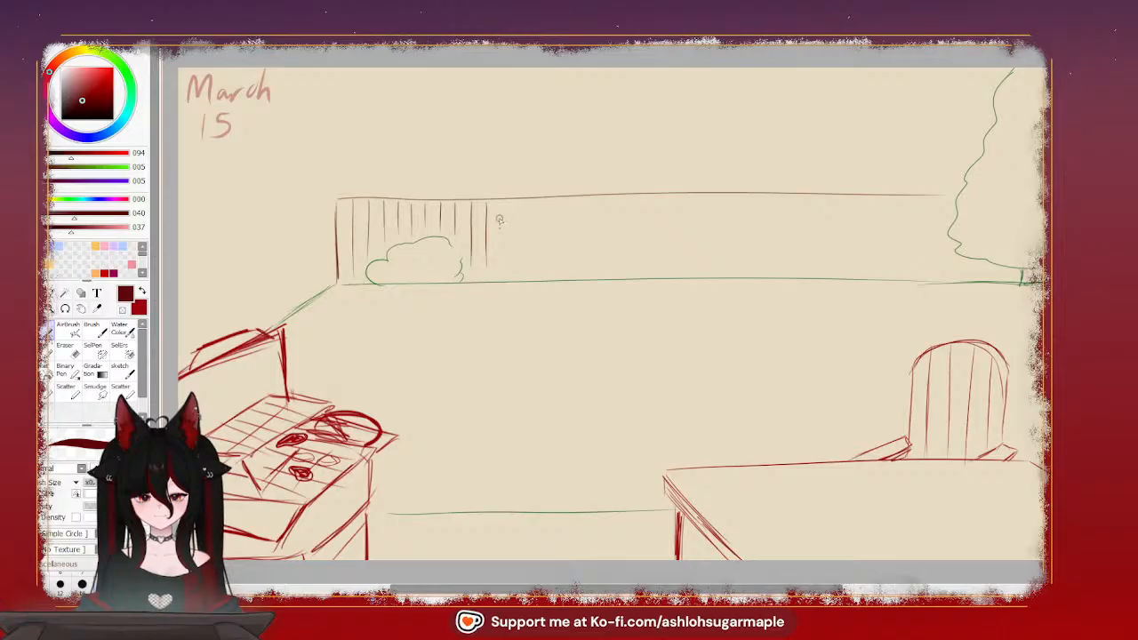
pyautogui.hotkey('ctrl', 'z')
pyautogui.moveTo(489, 207); pyautogui.dragTo(489, 269)
pyautogui.hotkey('ctrl', 'z')
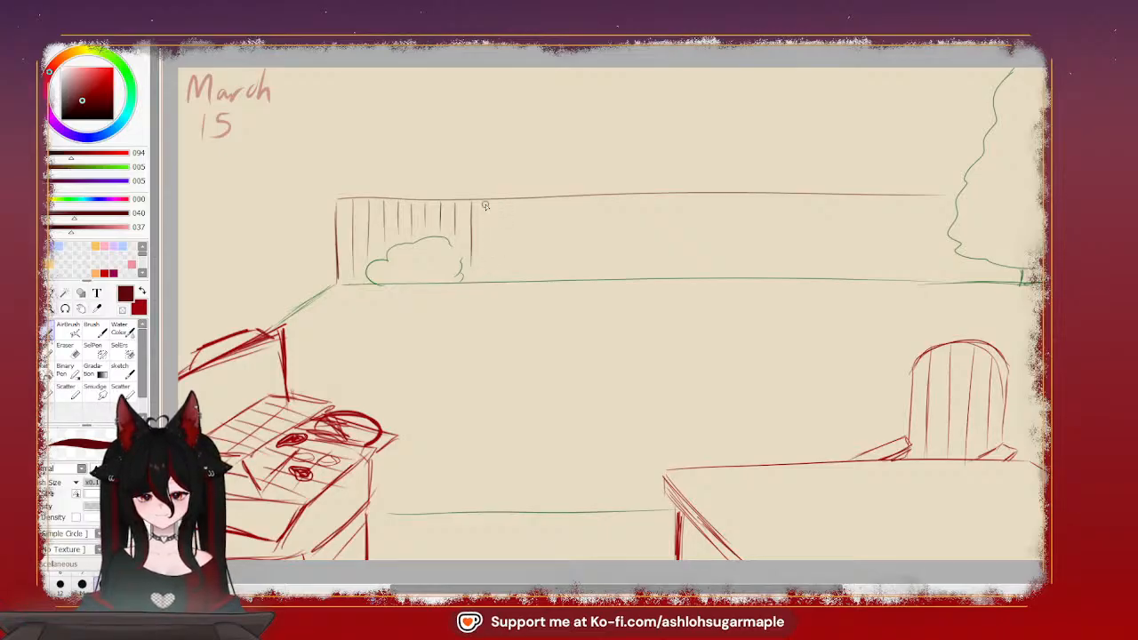
pyautogui.moveTo(485, 205); pyautogui.dragTo(491, 267)
pyautogui.moveTo(503, 206); pyautogui.dragTo(501, 274)
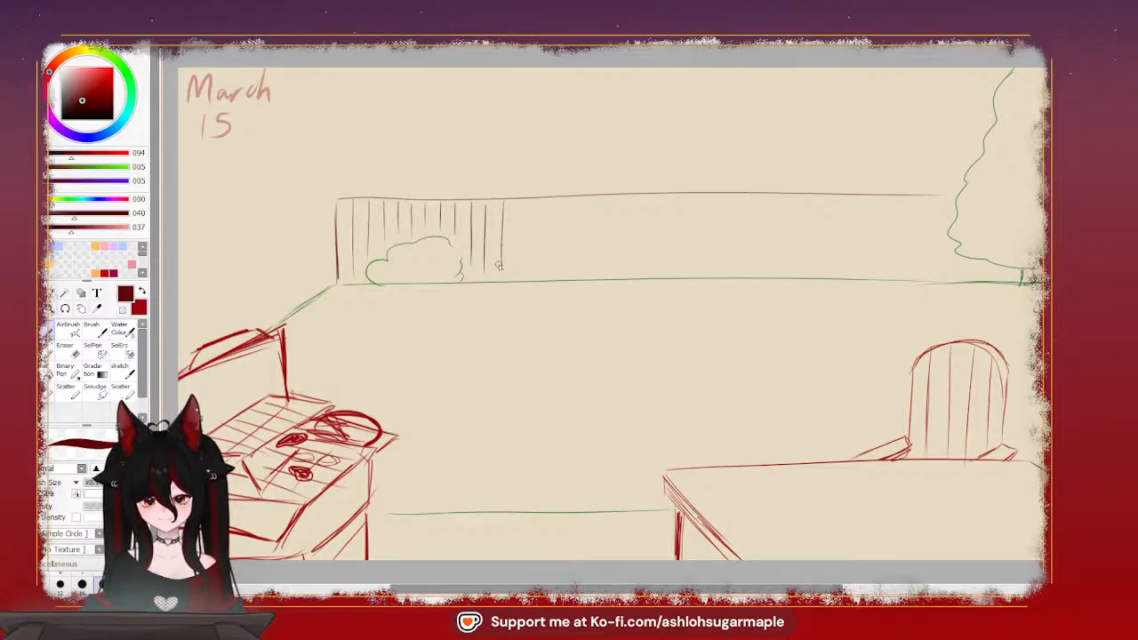
pyautogui.hotkey('ctrl', 'z')
pyautogui.moveTo(500, 198); pyautogui.dragTo(501, 276)
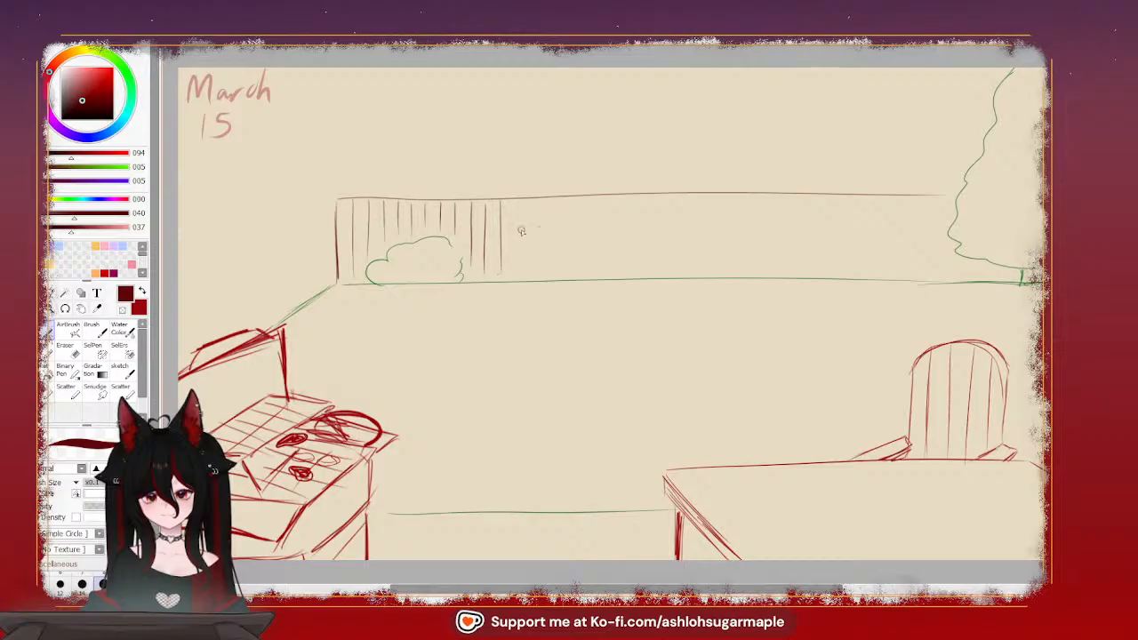
pyautogui.moveTo(512, 205); pyautogui.dragTo(513, 260)
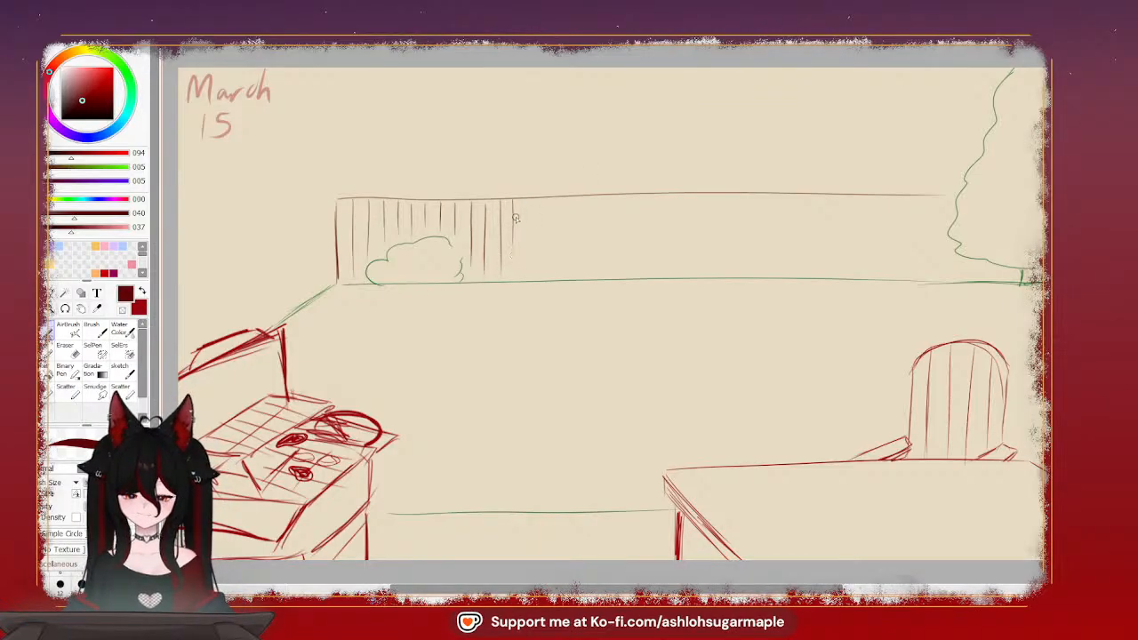
pyautogui.hotkey('ctrl', 'z')
pyautogui.moveTo(513, 203); pyautogui.dragTo(516, 274)
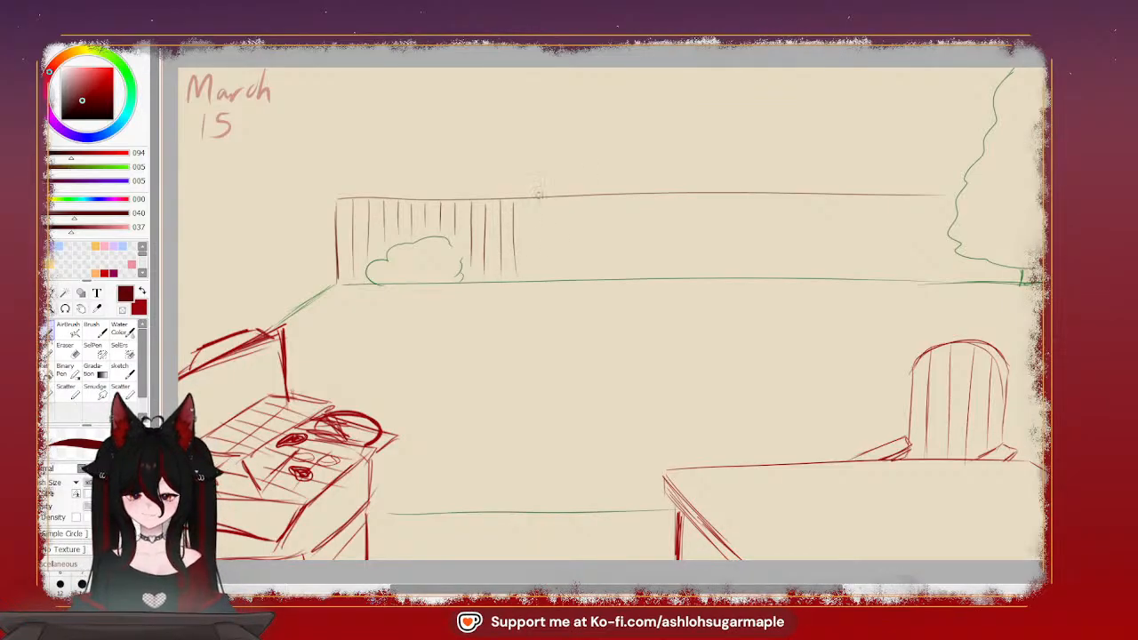
pyautogui.moveTo(526, 198); pyautogui.dragTo(528, 274)
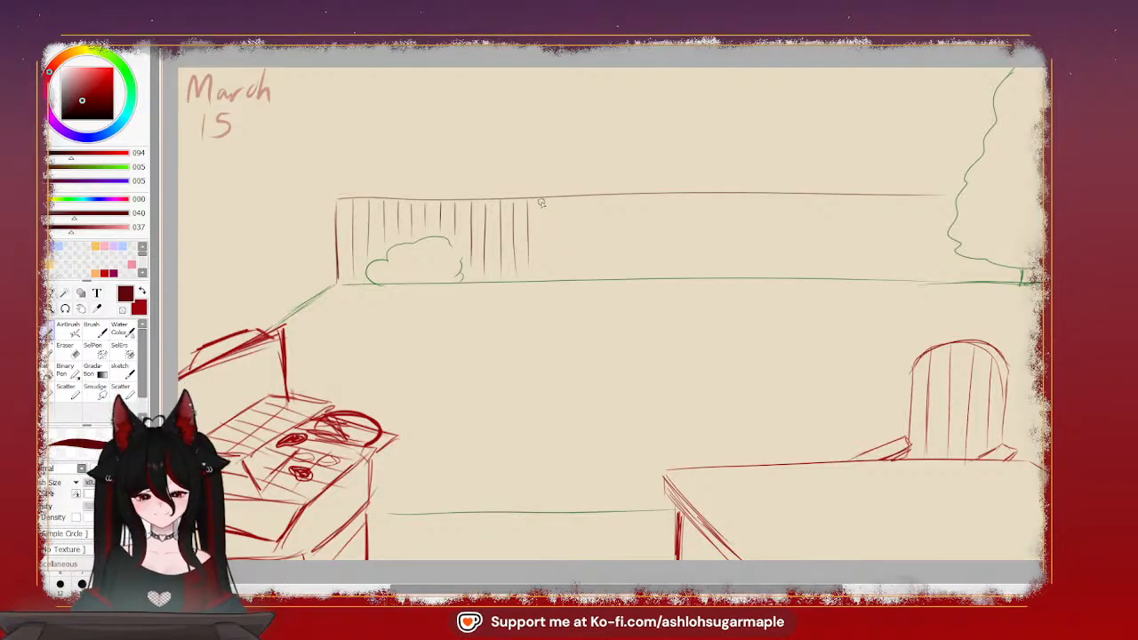
# Extend the vertical board lines across the middle of the fence until they stand above the table's left corner
pyautogui.moveTo(543, 204); pyautogui.dragTo(544, 265)
pyautogui.hotkey('ctrl', 'z')
pyautogui.moveTo(542, 201); pyautogui.dragTo(542, 280)
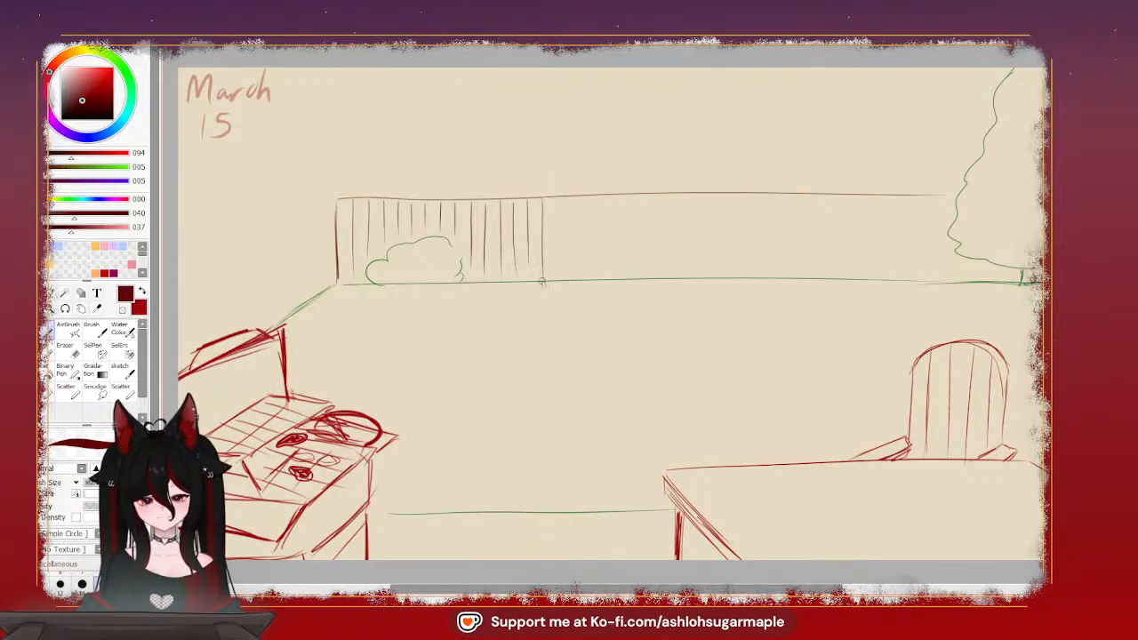
pyautogui.moveTo(557, 201); pyautogui.dragTo(557, 278)
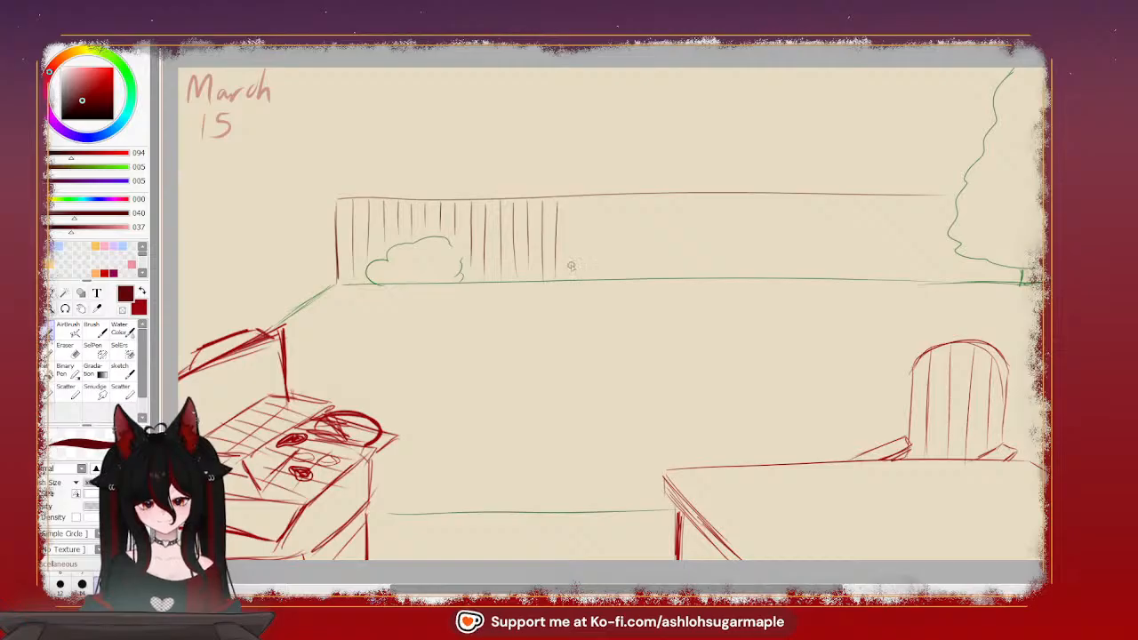
pyautogui.moveTo(569, 202); pyautogui.dragTo(570, 277)
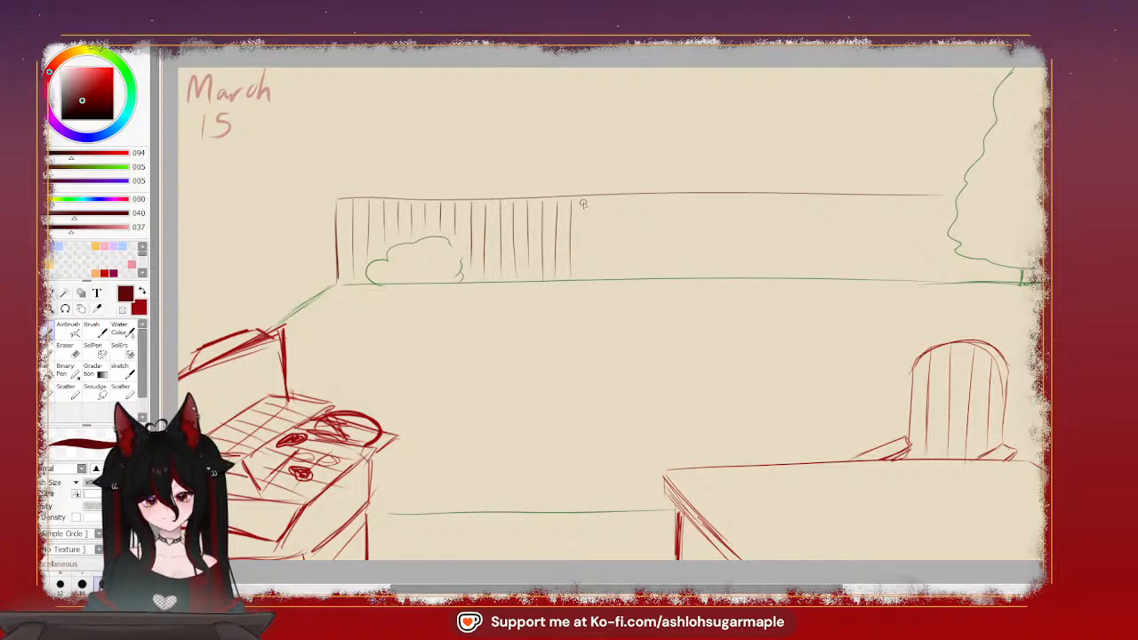
pyautogui.moveTo(584, 204); pyautogui.dragTo(587, 276)
pyautogui.hotkey('ctrl', 'z')
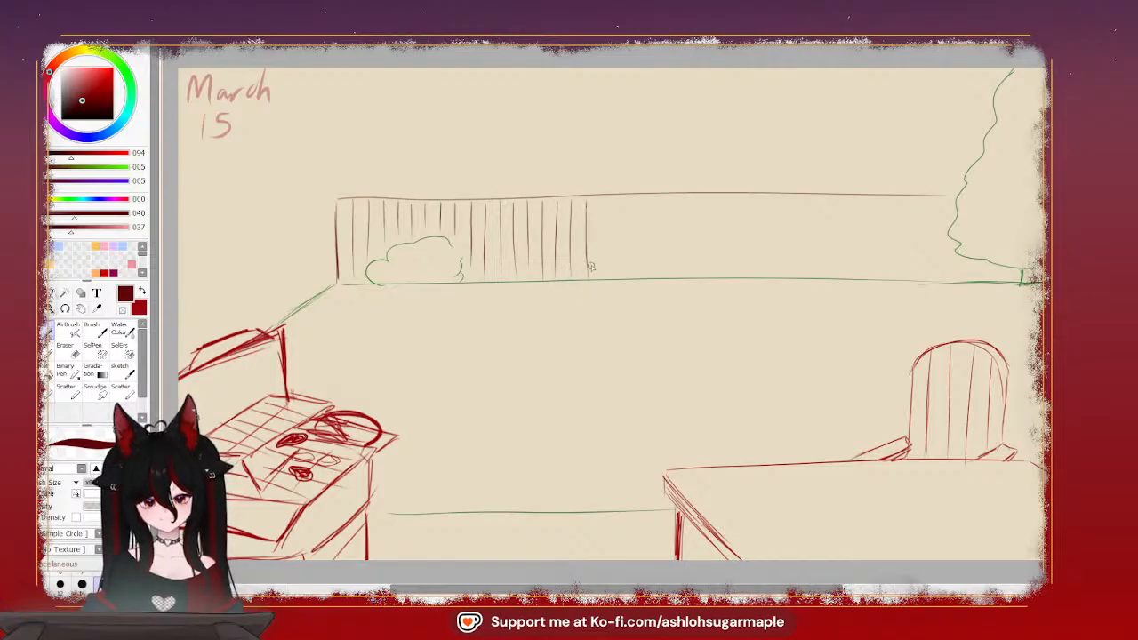
pyautogui.hotkey('ctrl', 'z')
pyautogui.moveTo(586, 202); pyautogui.dragTo(583, 269)
pyautogui.moveTo(601, 208); pyautogui.dragTo(601, 277)
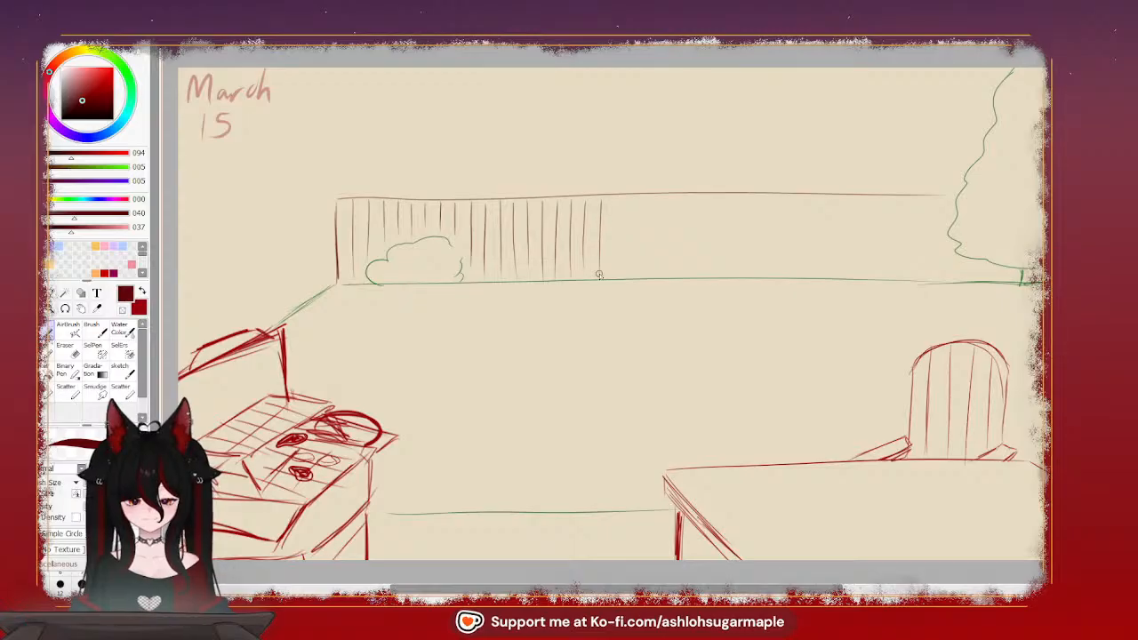
pyautogui.moveTo(616, 201); pyautogui.dragTo(614, 270)
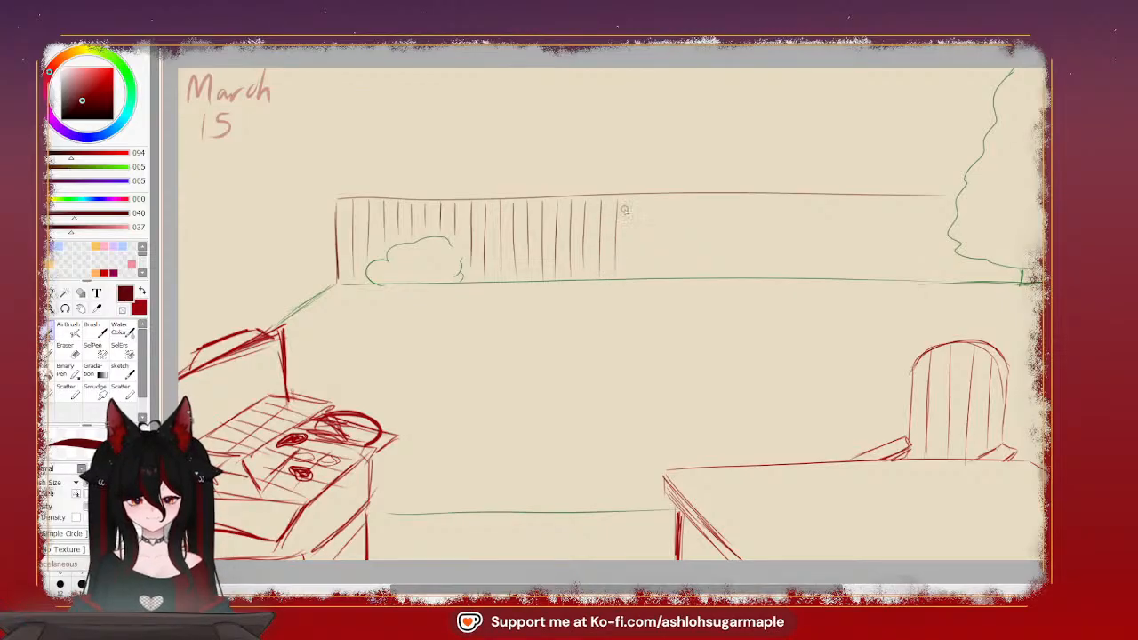
pyautogui.moveTo(630, 197); pyautogui.dragTo(631, 281)
pyautogui.hotkey('ctrl', 'z')
pyautogui.moveTo(631, 196); pyautogui.dragTo(629, 281)
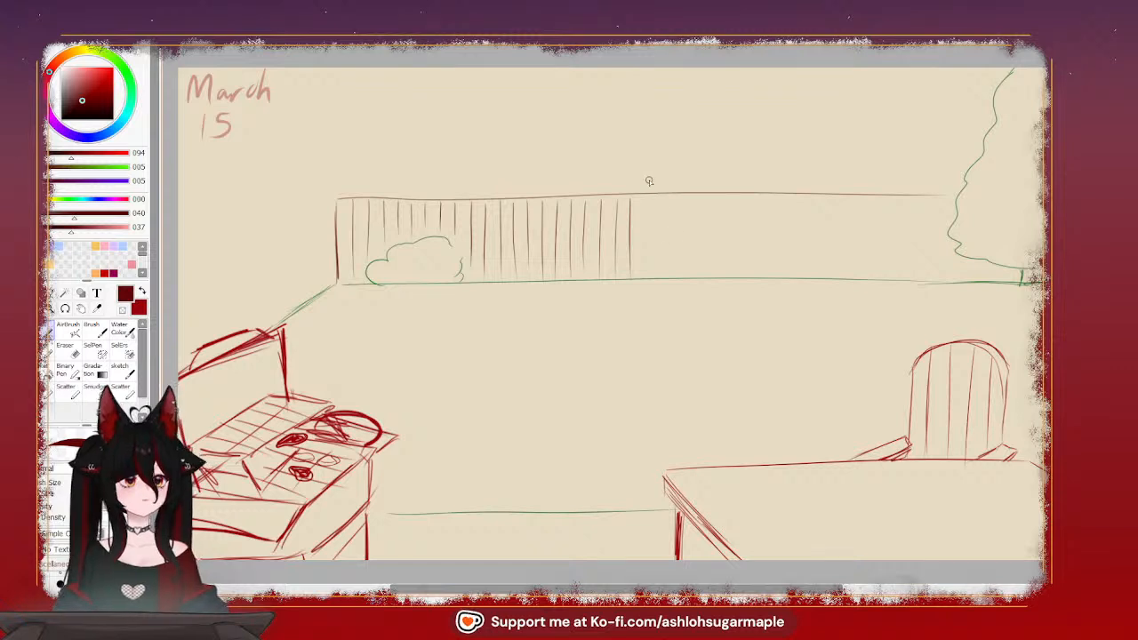
pyautogui.moveTo(643, 198)
pyautogui.mouseDown()
pyautogui.moveTo(644, 256)
pyautogui.moveTo(658, 238)
pyautogui.moveTo(662, 285)
pyautogui.mouseUp()
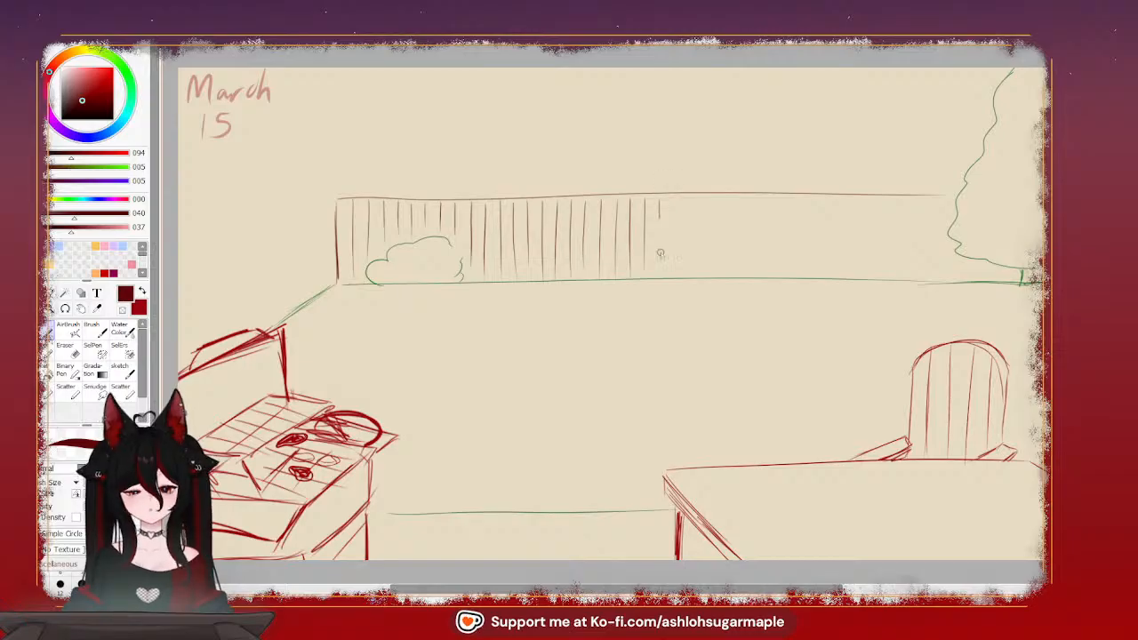
pyautogui.moveTo(658, 201); pyautogui.dragTo(661, 279)
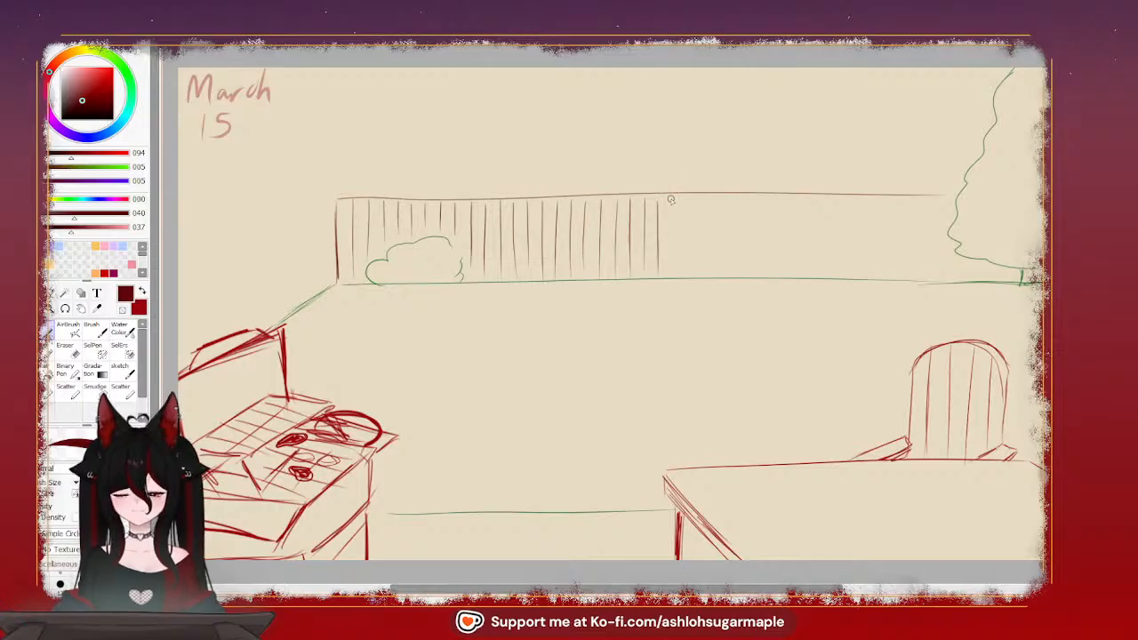
pyautogui.moveTo(671, 199); pyautogui.dragTo(674, 271)
pyautogui.hotkey('ctrl', 'z')
pyautogui.moveTo(671, 199); pyautogui.dragTo(671, 282)
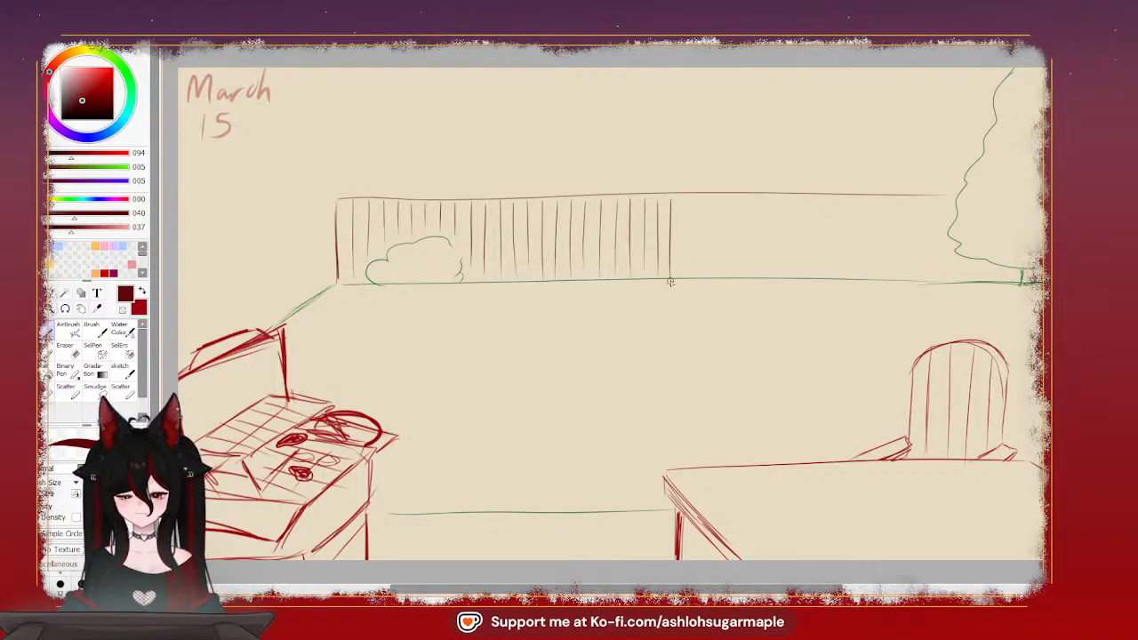
pyautogui.moveTo(683, 198); pyautogui.dragTo(682, 265)
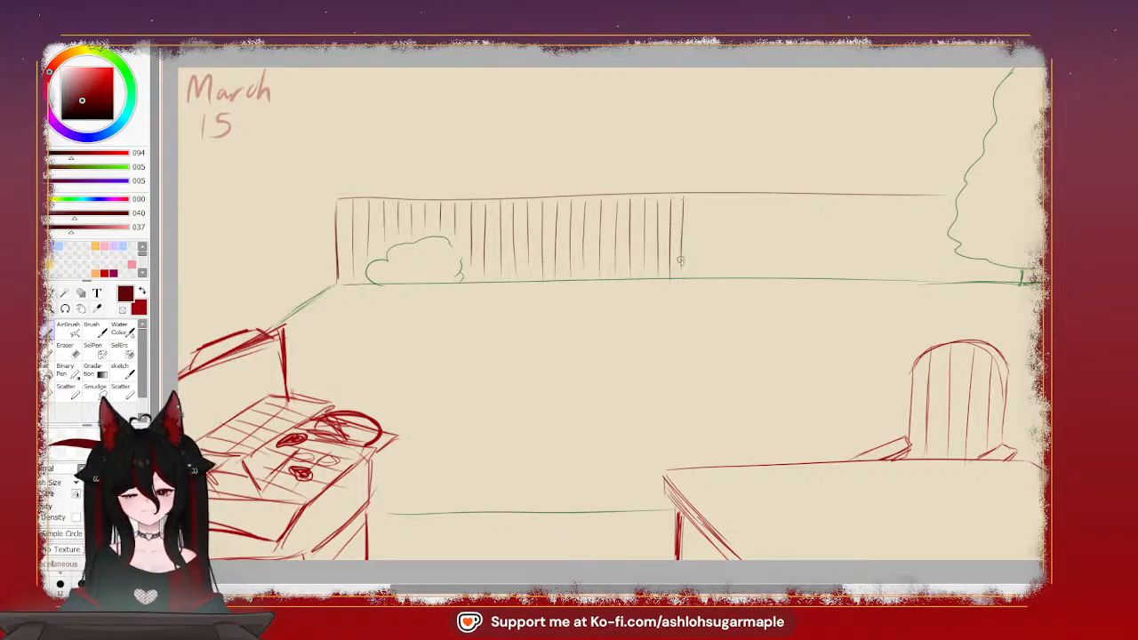
pyautogui.hotkey('ctrl', 'z')
pyautogui.moveTo(683, 197); pyautogui.dragTo(684, 273)
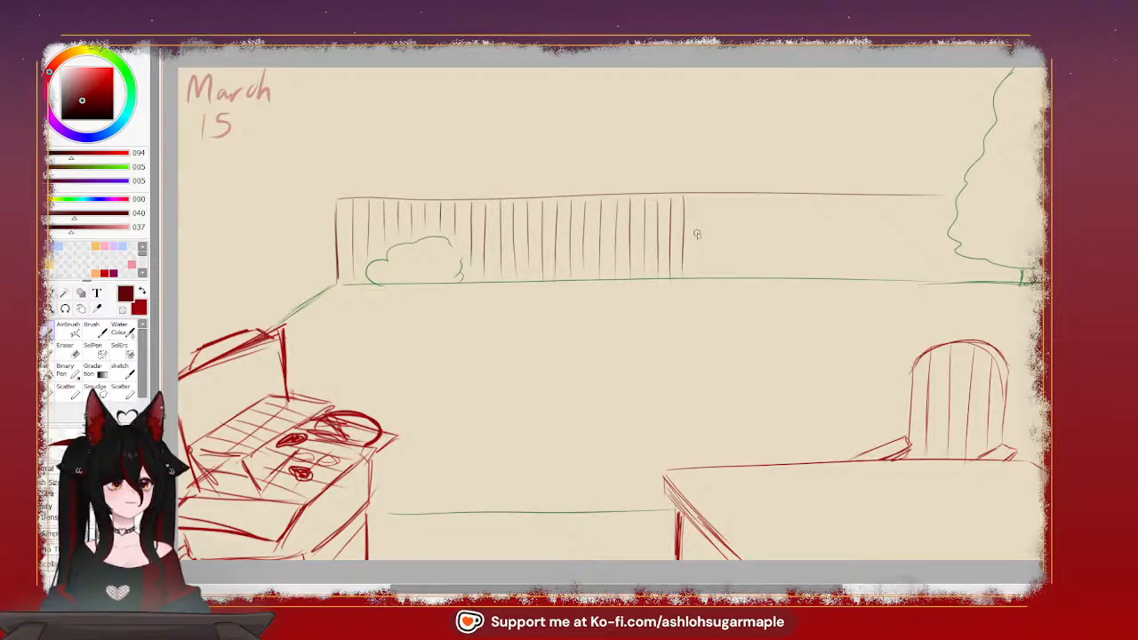
# Add further evenly spaced fence boards behind the left part of the tabletop, from the fence's top edge toward the ground line
pyautogui.moveTo(698, 195); pyautogui.dragTo(696, 267)
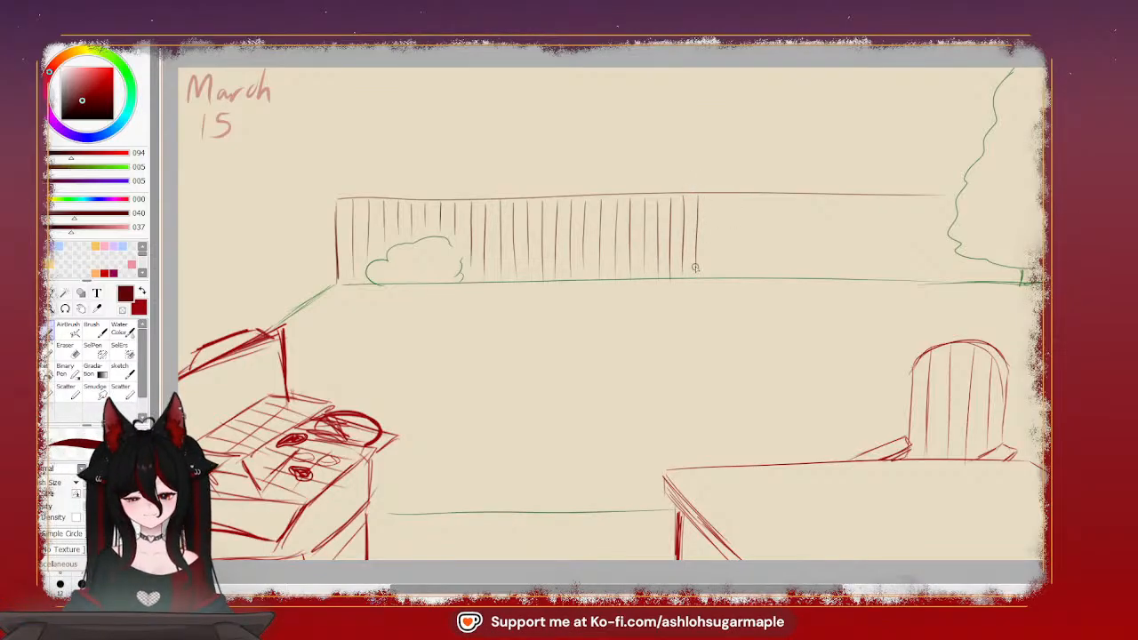
pyautogui.moveTo(713, 196); pyautogui.dragTo(711, 264)
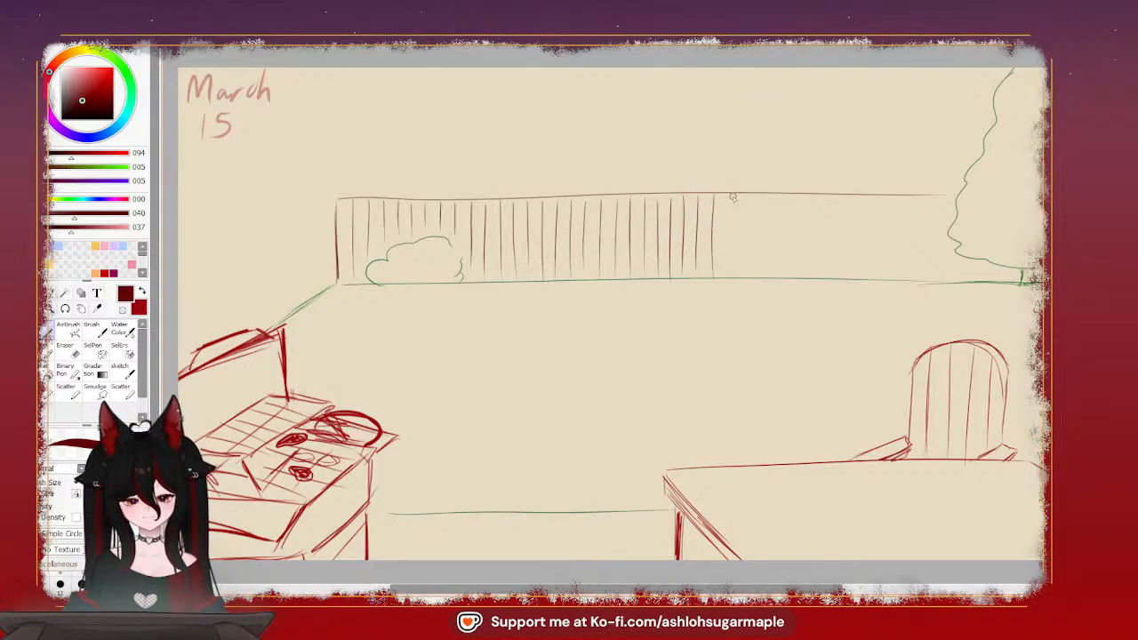
pyautogui.moveTo(730, 196); pyautogui.dragTo(725, 271)
pyautogui.moveTo(740, 194); pyautogui.dragTo(739, 274)
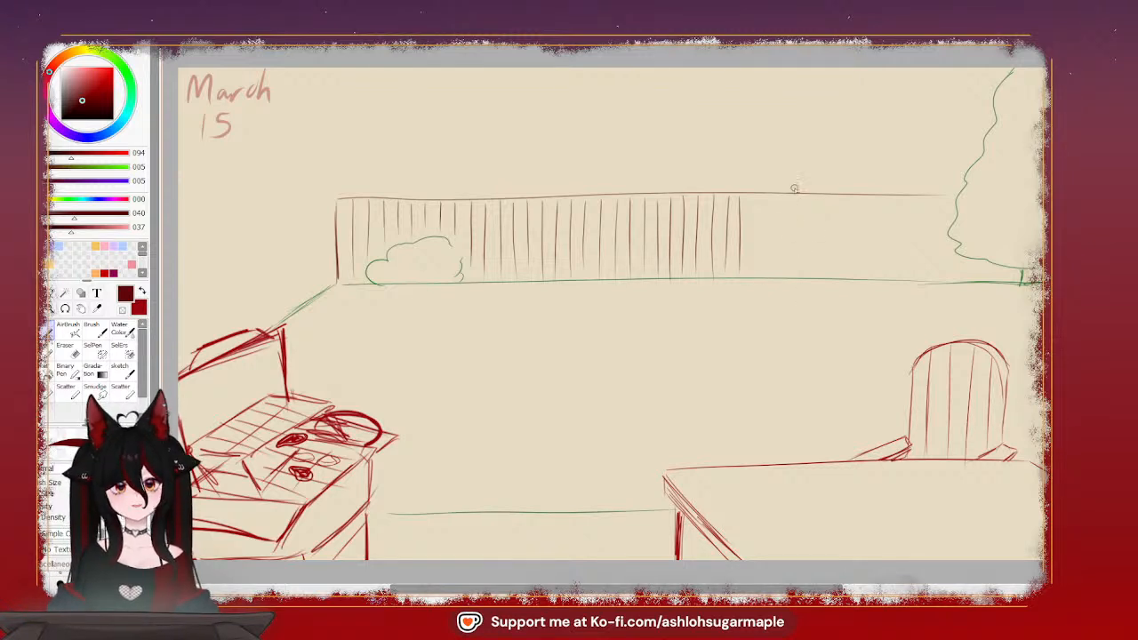
pyautogui.moveTo(750, 198); pyautogui.dragTo(753, 268)
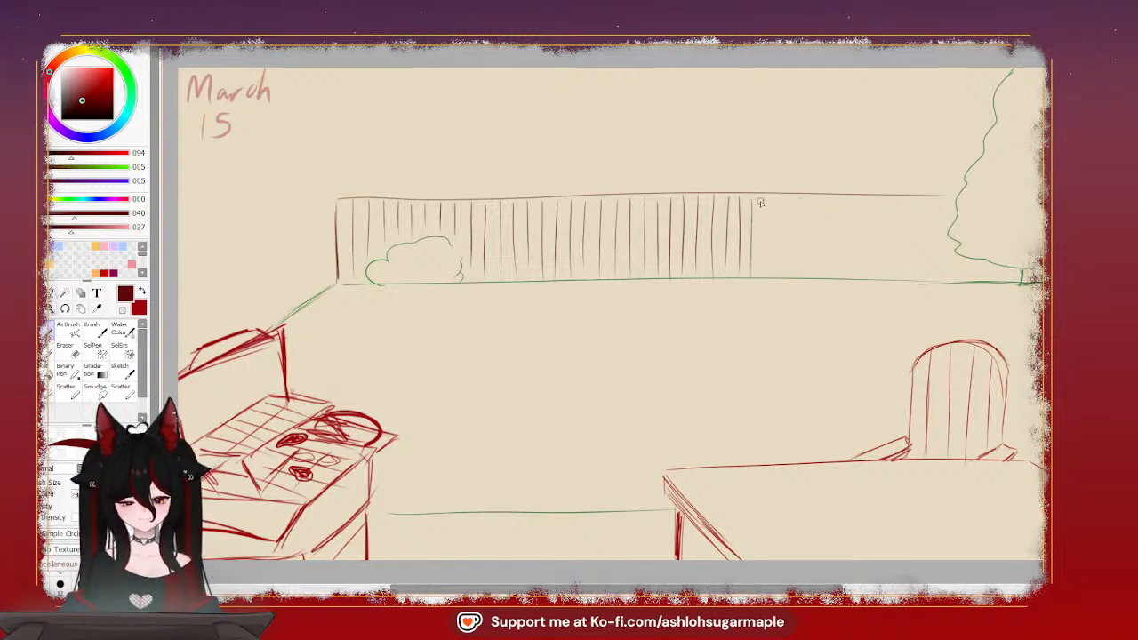
pyautogui.moveTo(767, 196); pyautogui.dragTo(764, 278)
pyautogui.moveTo(780, 196); pyautogui.dragTo(780, 274)
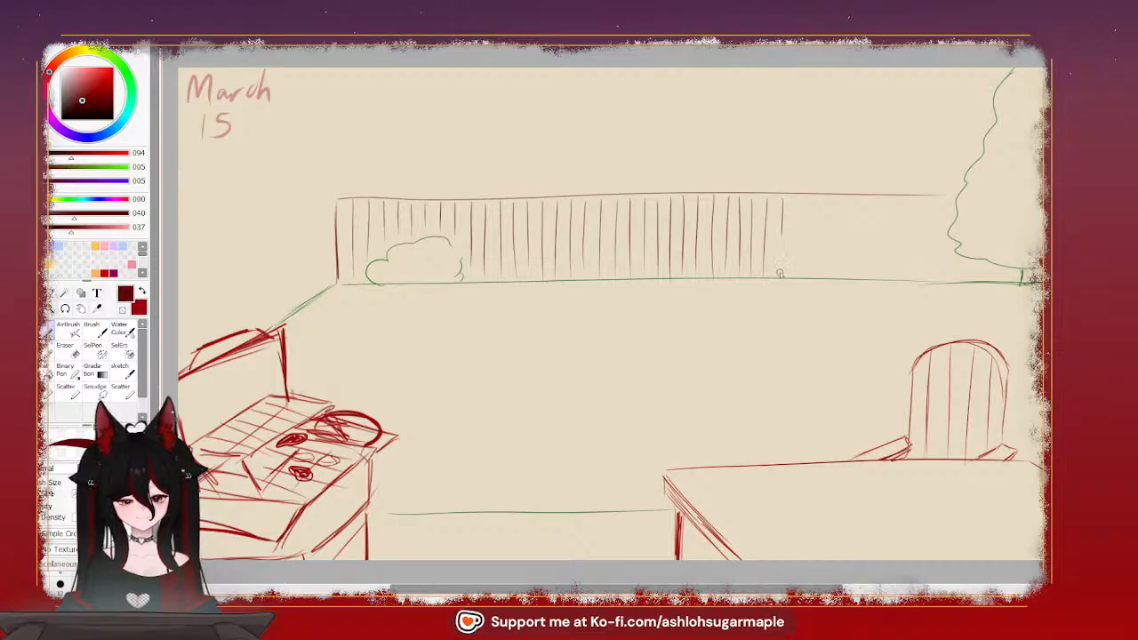
pyautogui.moveTo(799, 198); pyautogui.dragTo(796, 275)
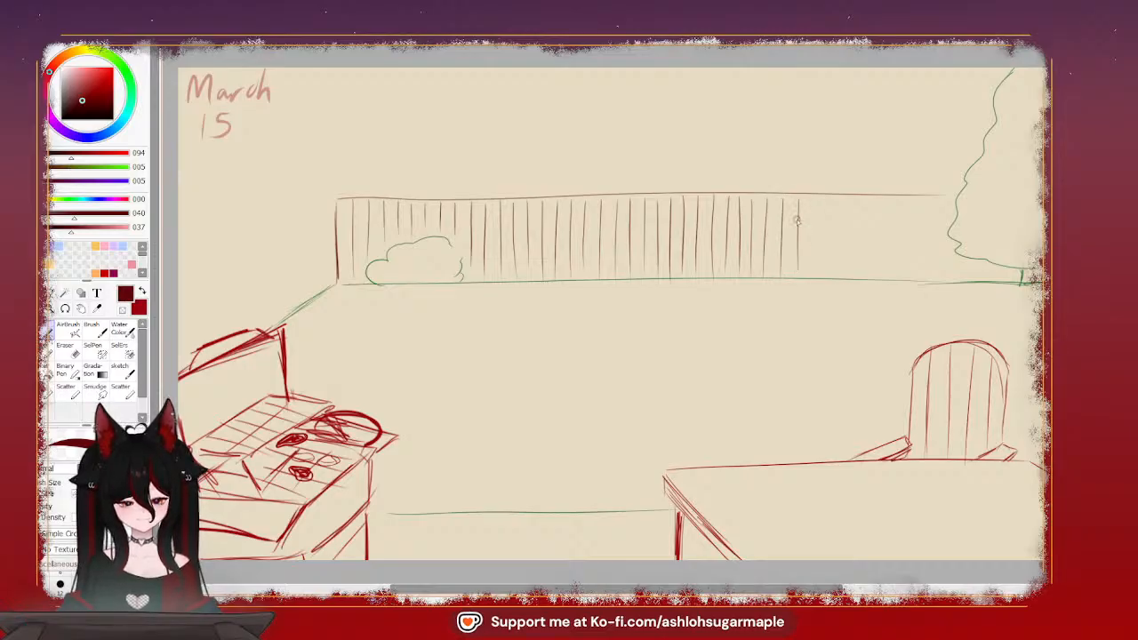
pyautogui.hotkey('ctrl', 'z')
pyautogui.moveTo(796, 200); pyautogui.dragTo(792, 269)
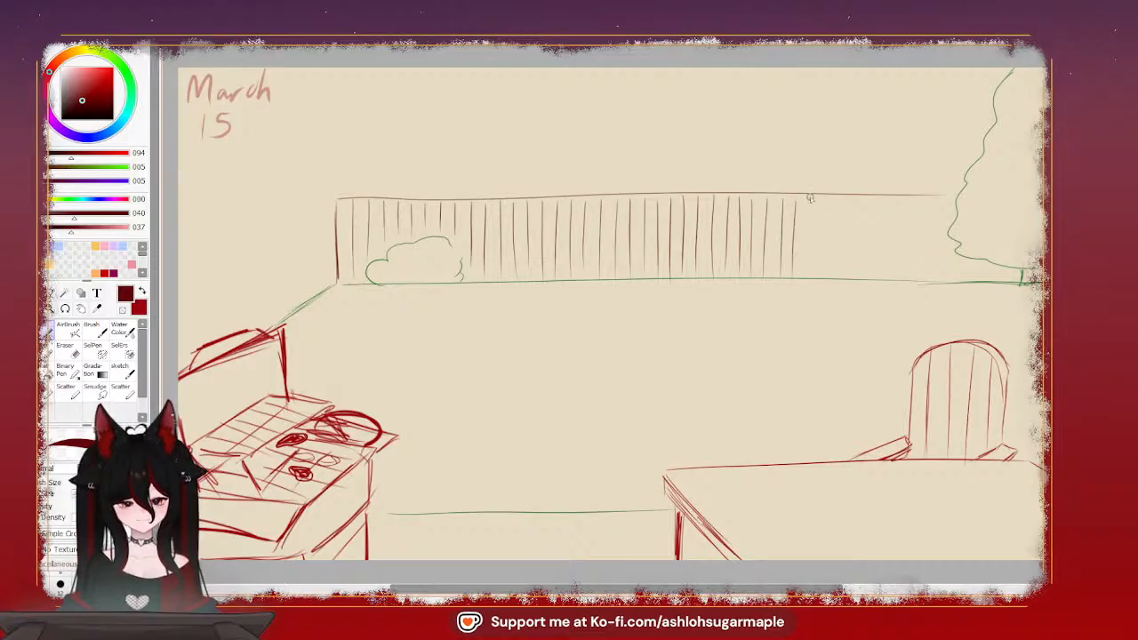
pyautogui.moveTo(810, 197); pyautogui.dragTo(808, 277)
pyautogui.hotkey('ctrl', 'z')
pyautogui.moveTo(810, 195); pyautogui.dragTo(807, 258)
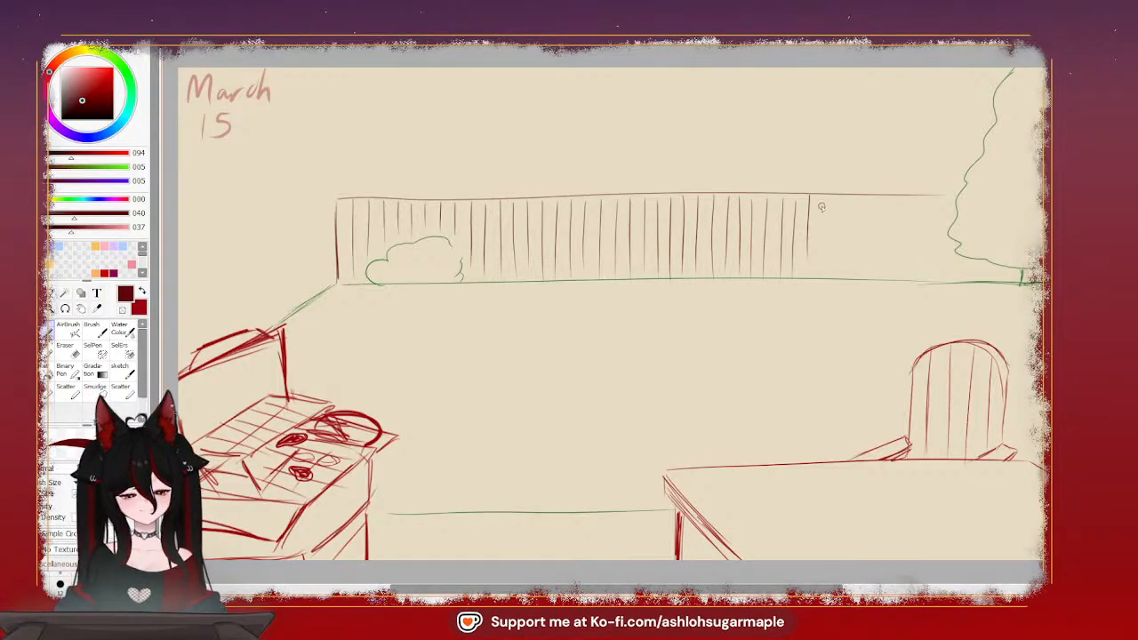
pyautogui.hotkey('ctrl', 'z')
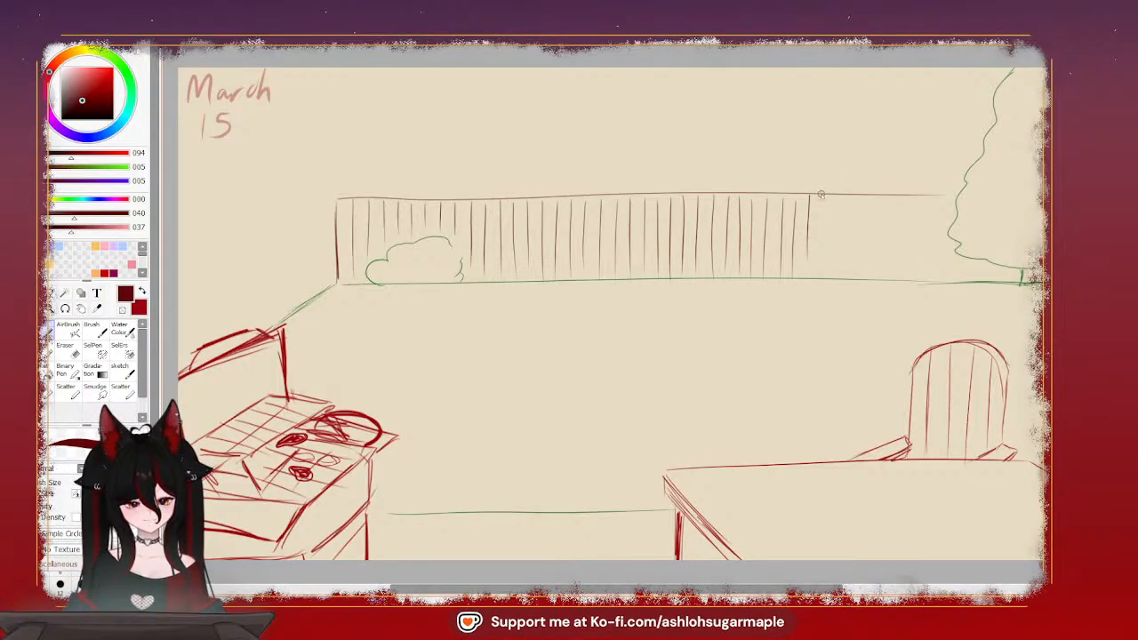
pyautogui.moveTo(821, 193); pyautogui.dragTo(821, 269)
pyautogui.hotkey('ctrl', 'z')
pyautogui.moveTo(820, 198); pyautogui.dragTo(820, 272)
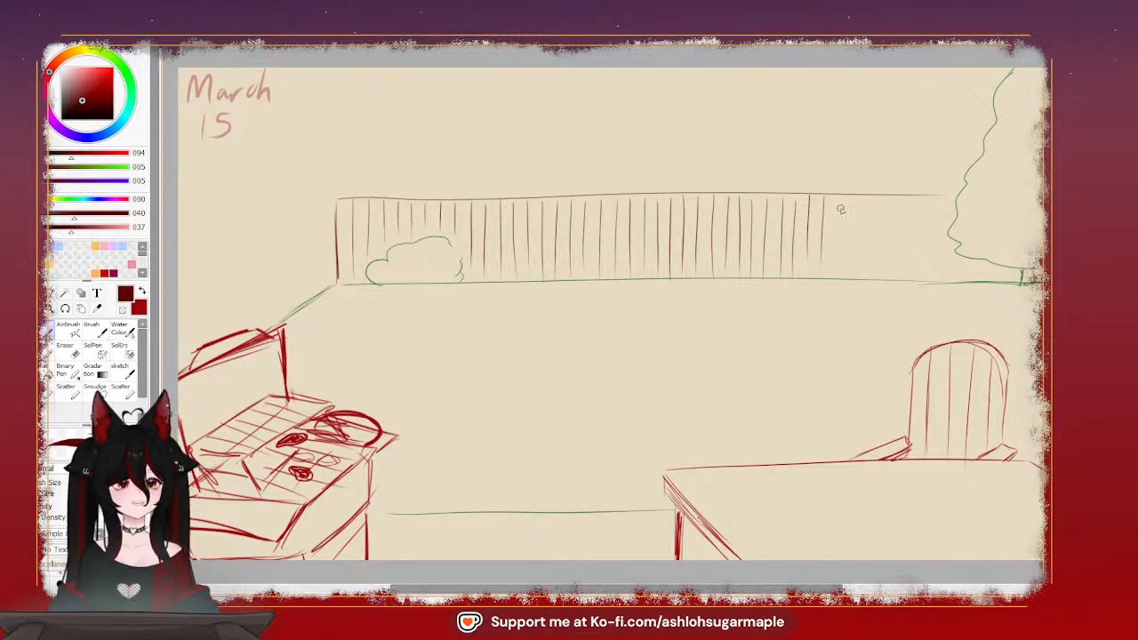
# Continue the evenly spaced vertical fence boards behind the middle of the tabletop, redrawing any line that is spaced too widely
pyautogui.moveTo(835, 198); pyautogui.dragTo(834, 263)
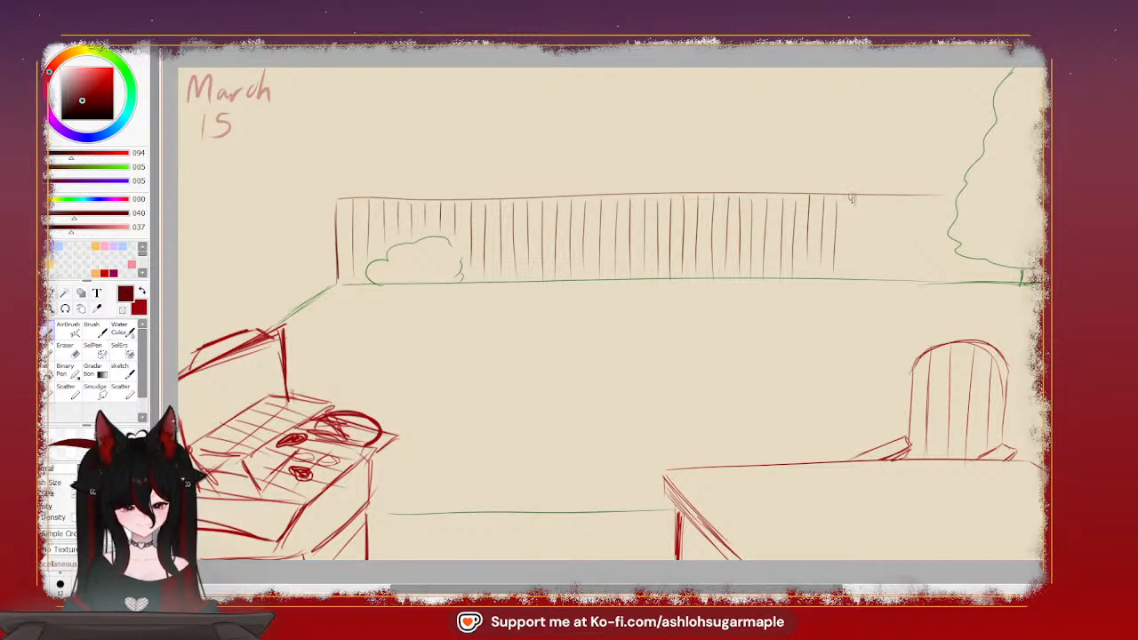
pyautogui.moveTo(850, 199); pyautogui.dragTo(849, 275)
pyautogui.moveTo(870, 197); pyautogui.dragTo(869, 272)
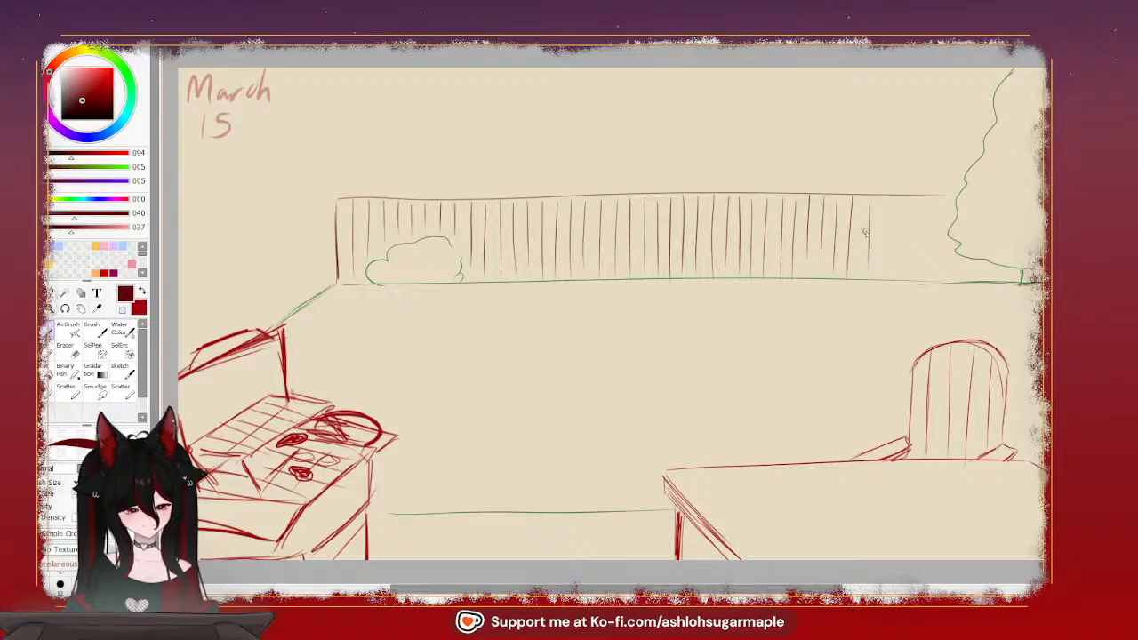
pyautogui.hotkey('ctrl', 'z')
pyautogui.moveTo(864, 199); pyautogui.dragTo(862, 271)
pyautogui.hotkey('ctrl', 'z')
pyautogui.moveTo(865, 197); pyautogui.dragTo(863, 269)
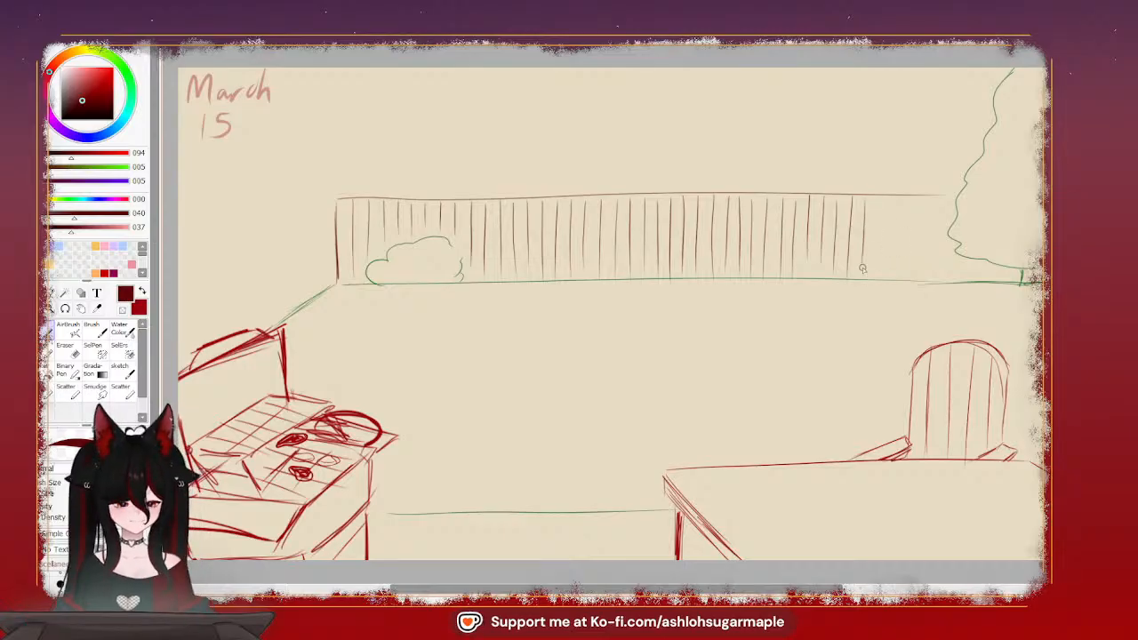
pyautogui.moveTo(884, 194); pyautogui.dragTo(882, 277)
pyautogui.hotkey('ctrl', 'z')
pyautogui.moveTo(876, 196); pyautogui.dragTo(875, 273)
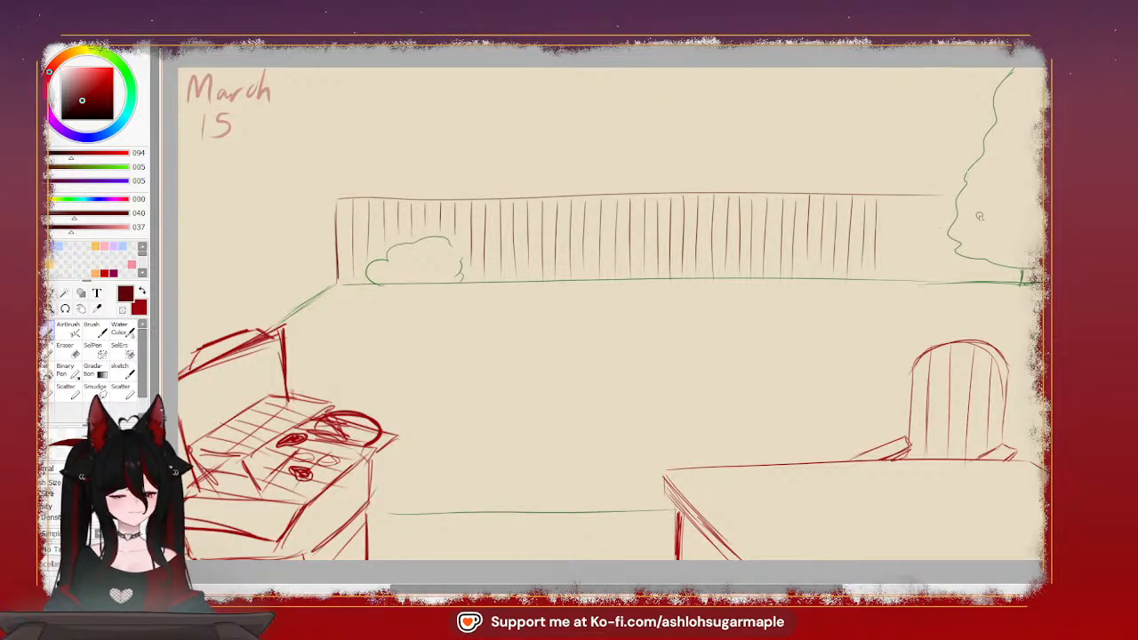
# Finish the back fence's vertical boards up to the large tree, adding short board lines beneath its lowest foliage
pyautogui.moveTo(888, 196); pyautogui.dragTo(889, 277)
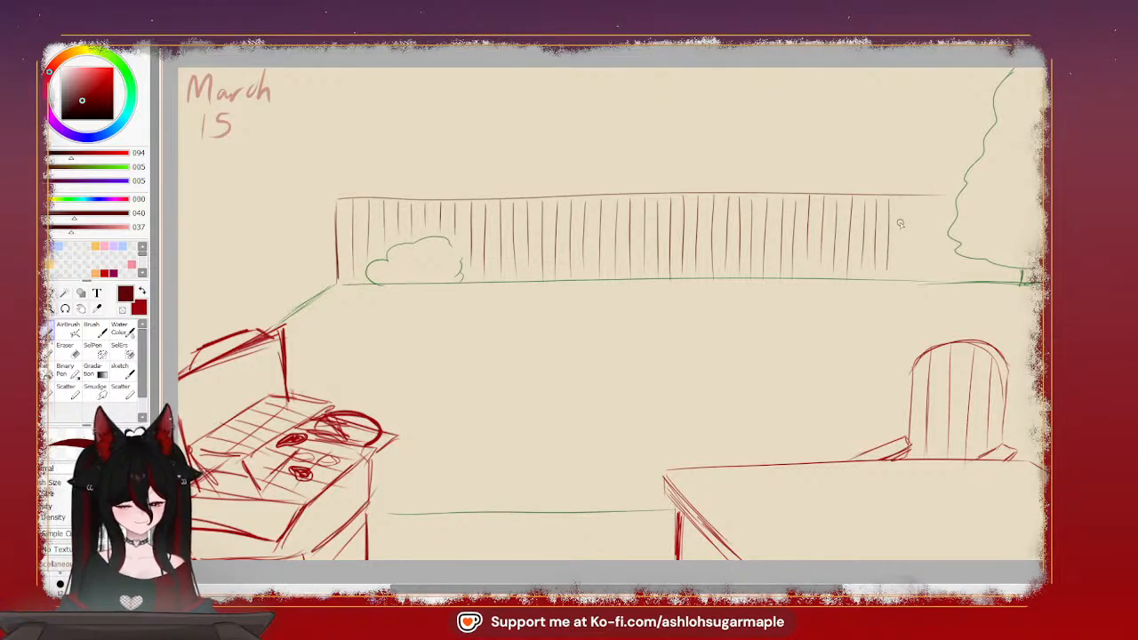
pyautogui.moveTo(900, 195); pyautogui.dragTo(900, 277)
pyautogui.moveTo(915, 197); pyautogui.dragTo(915, 281)
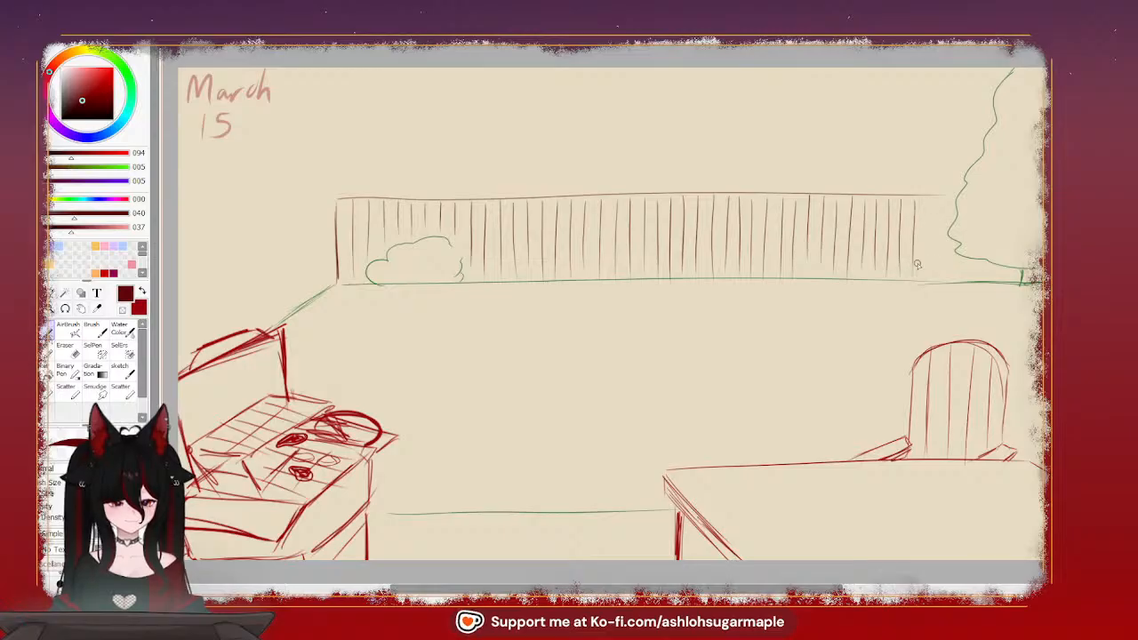
pyautogui.moveTo(930, 198); pyautogui.dragTo(929, 276)
pyautogui.moveTo(943, 201)
pyautogui.mouseDown()
pyautogui.moveTo(942, 274)
pyautogui.moveTo(1000, 277)
pyautogui.mouseUp()
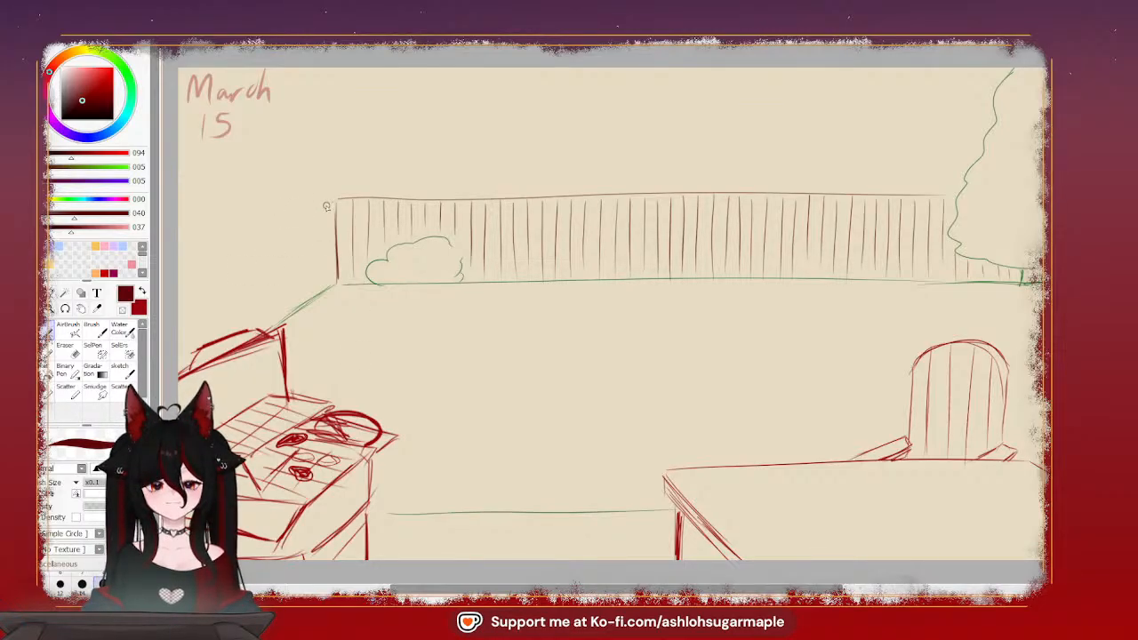
# Draw the side fence's top edge sloping down from the back fence's corner toward the canvas's left edge
pyautogui.moveTo(326, 205); pyautogui.dragTo(244, 255)
pyautogui.hotkey('ctrl', 'z')
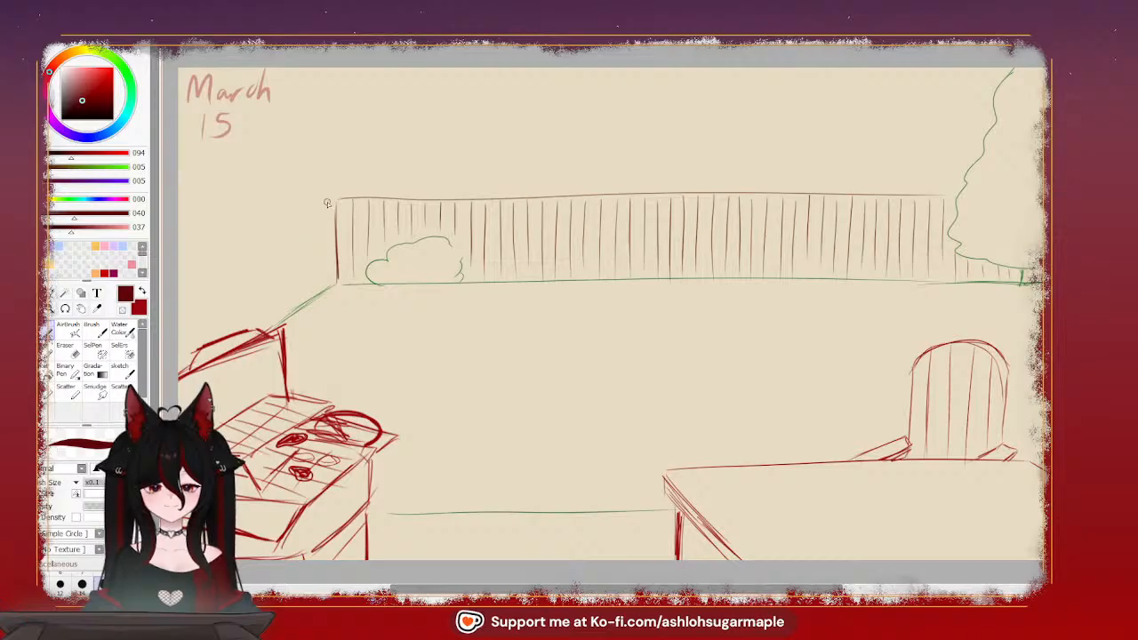
pyautogui.moveTo(332, 202); pyautogui.dragTo(198, 257)
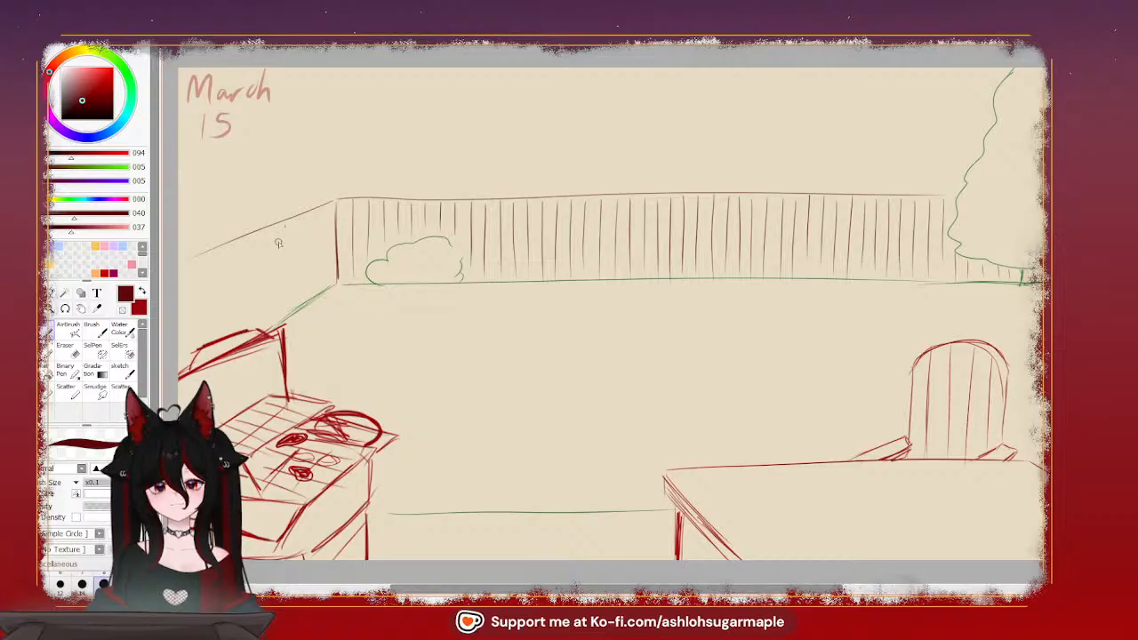
pyautogui.moveTo(283, 224); pyautogui.dragTo(286, 305)
pyautogui.moveTo(313, 234); pyautogui.dragTo(308, 233)
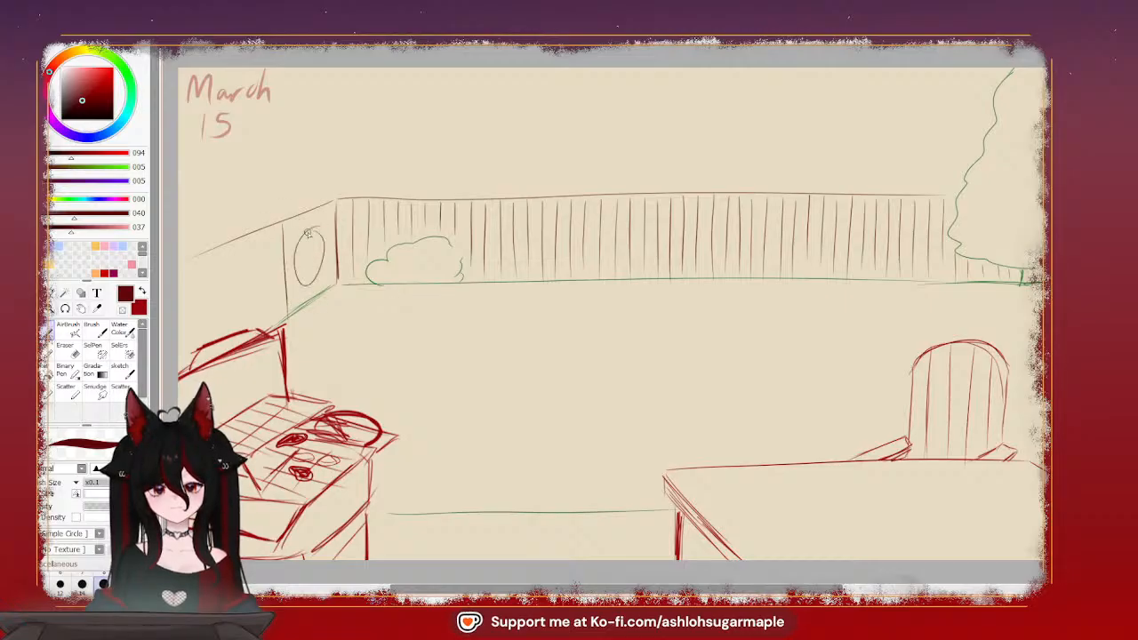
pyautogui.hotkey('ctrl', 'z')
pyautogui.hotkey('ctrl', 'z')
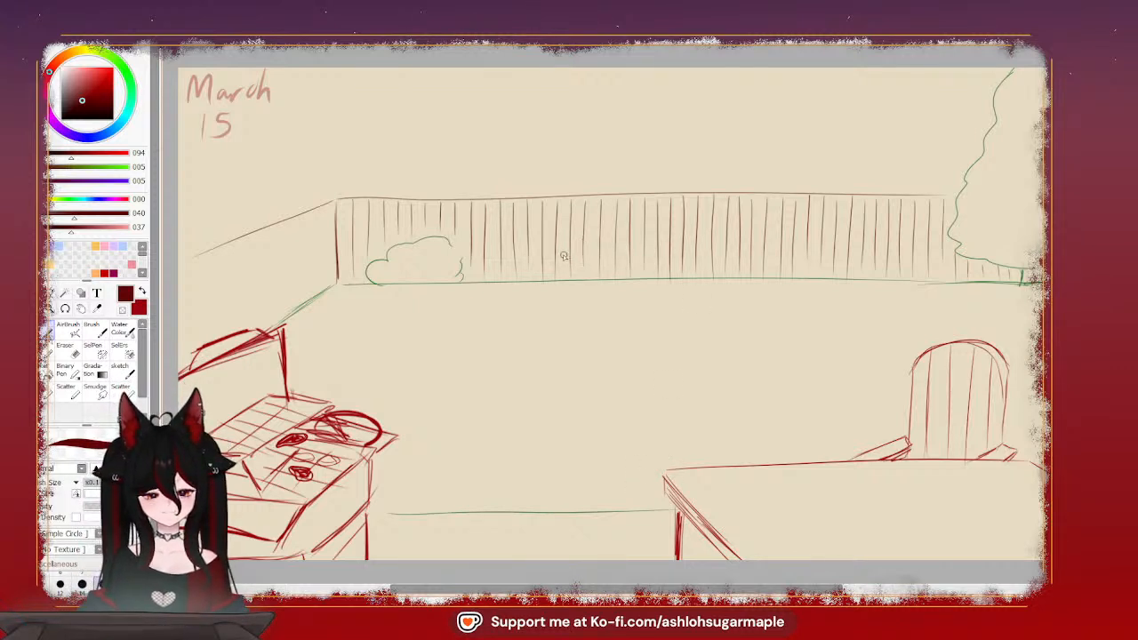
# Draw a small bold circle low on the back fence and a dark vertical post line on the side fence down to the stove
pyautogui.moveTo(564, 255); pyautogui.dragTo(562, 256)
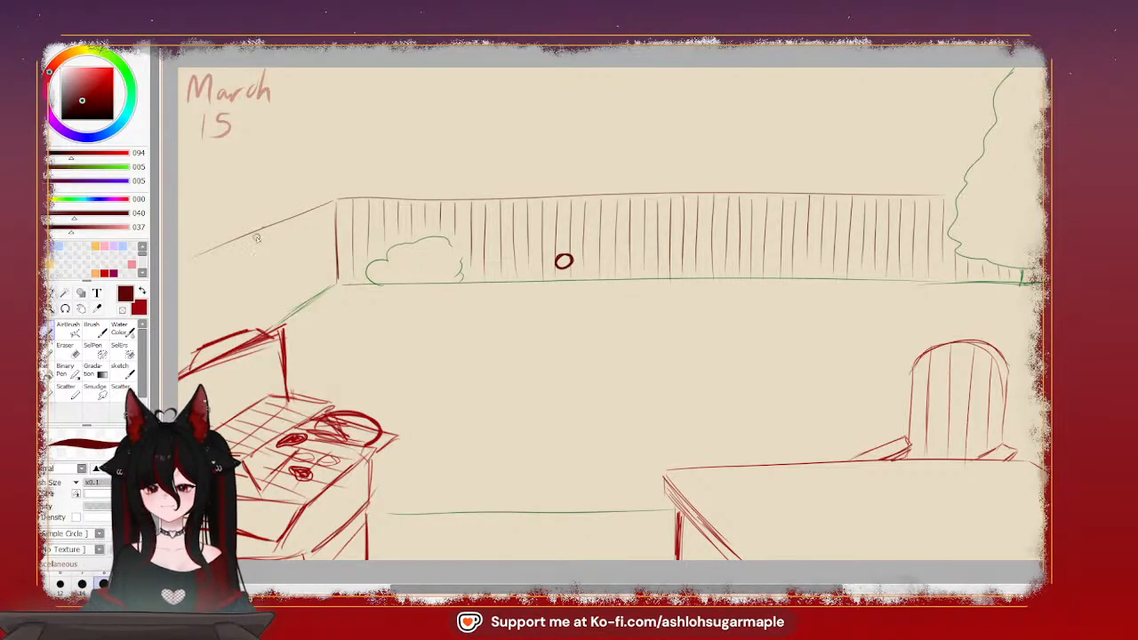
pyautogui.moveTo(259, 251); pyautogui.dragTo(261, 307)
pyautogui.hotkey('ctrl', 'z')
pyautogui.hotkey('ctrl', 'z')
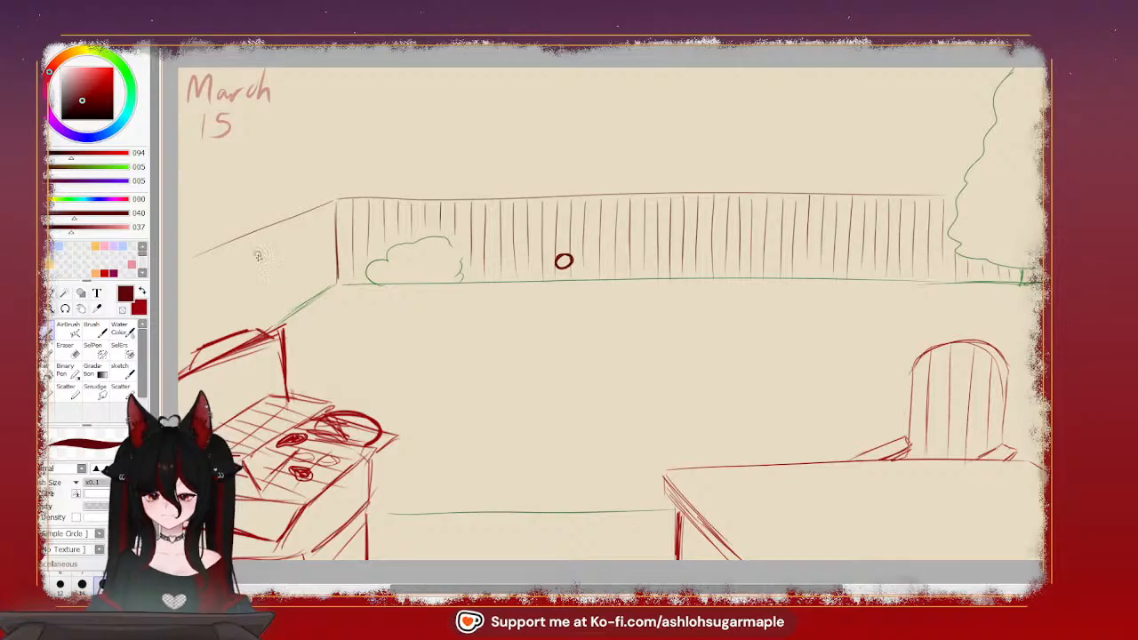
pyautogui.moveTo(256, 231); pyautogui.dragTo(258, 330)
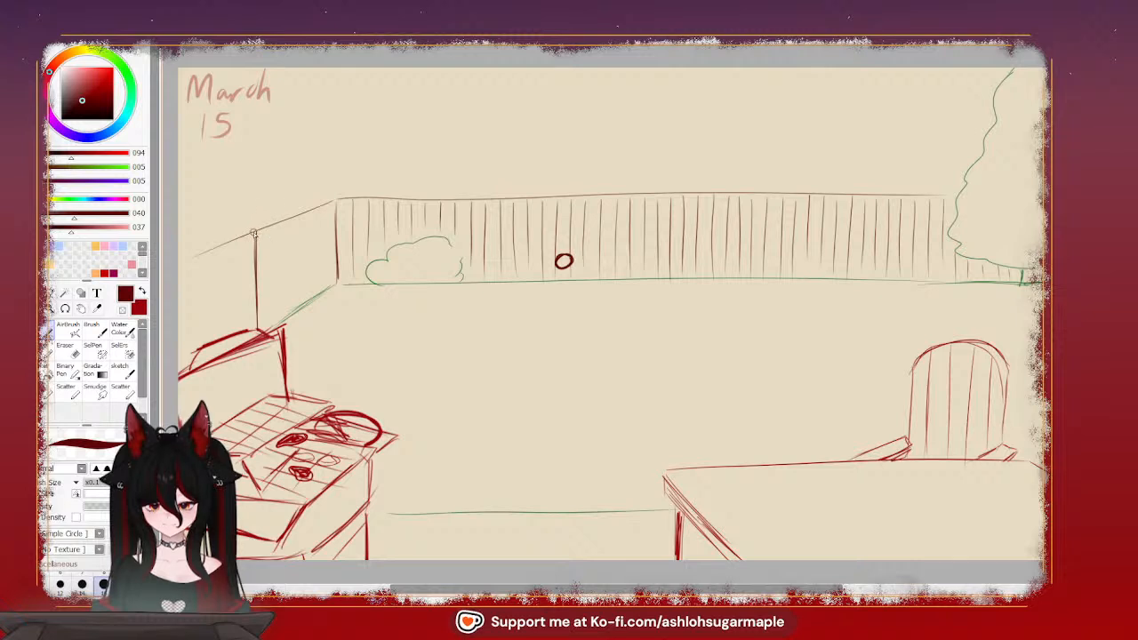
pyautogui.moveTo(256, 233); pyautogui.dragTo(296, 205)
pyautogui.hotkey('ctrl', 'z')
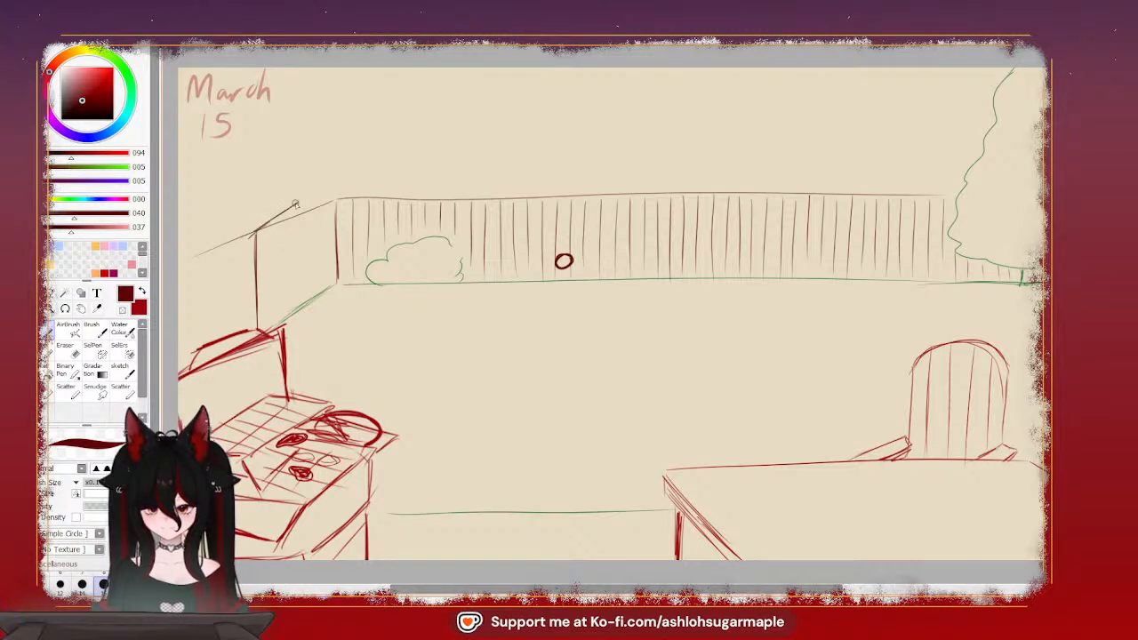
pyautogui.hotkey('ctrl', 'z')
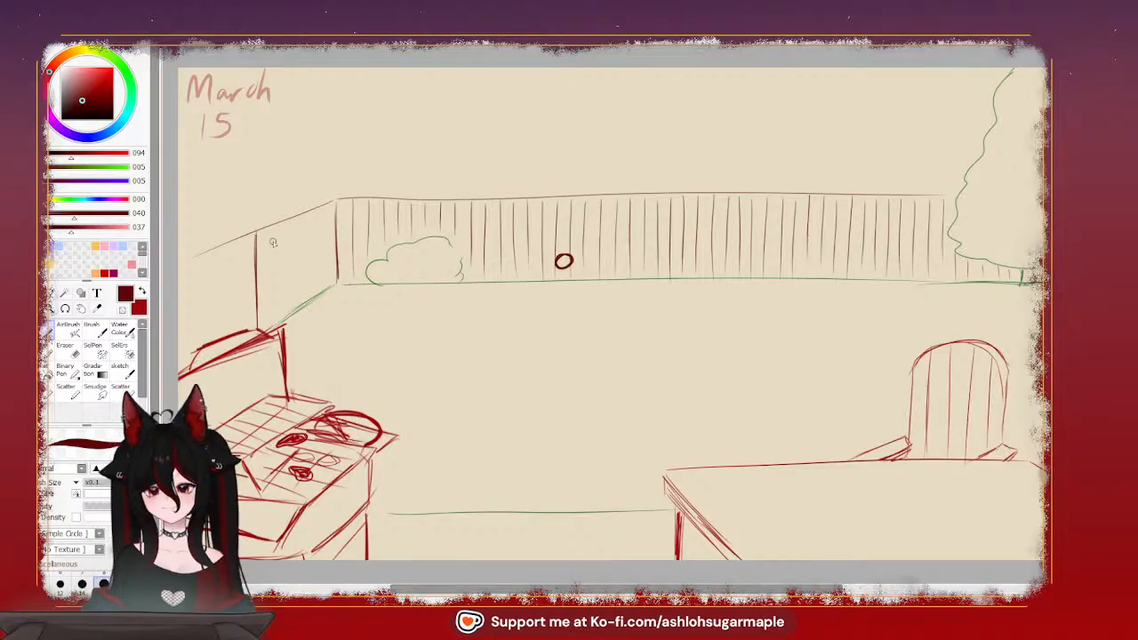
# Fill the side fence with spaced vertical board lines on both sides of the dark post line
pyautogui.moveTo(236, 242); pyautogui.dragTo(236, 317)
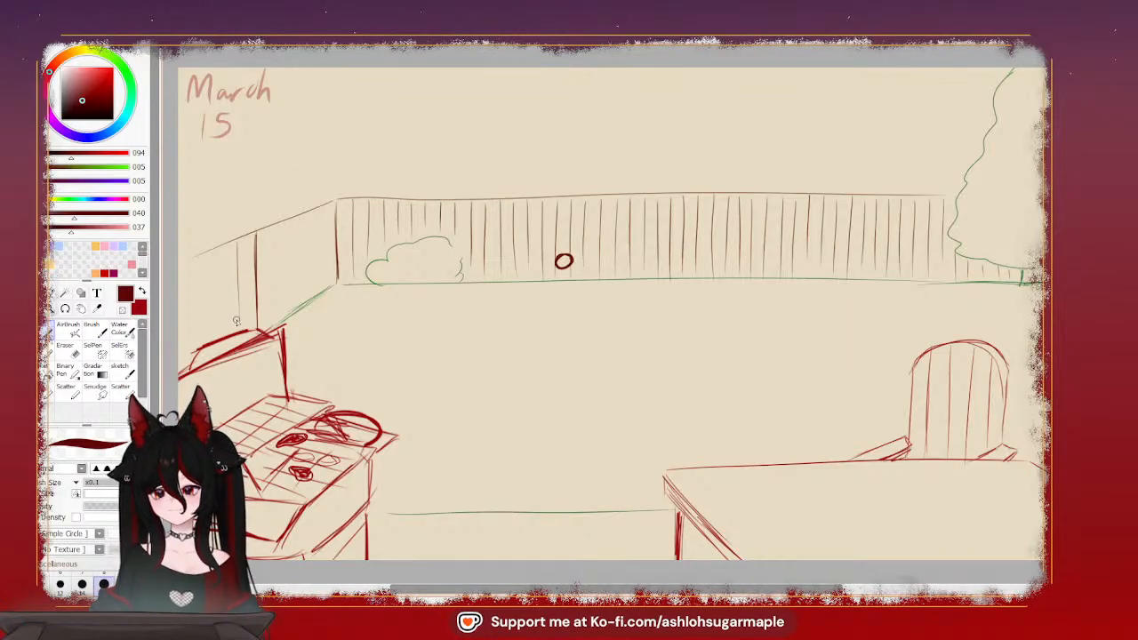
pyautogui.moveTo(219, 256); pyautogui.dragTo(213, 318)
pyautogui.moveTo(199, 261); pyautogui.dragTo(197, 331)
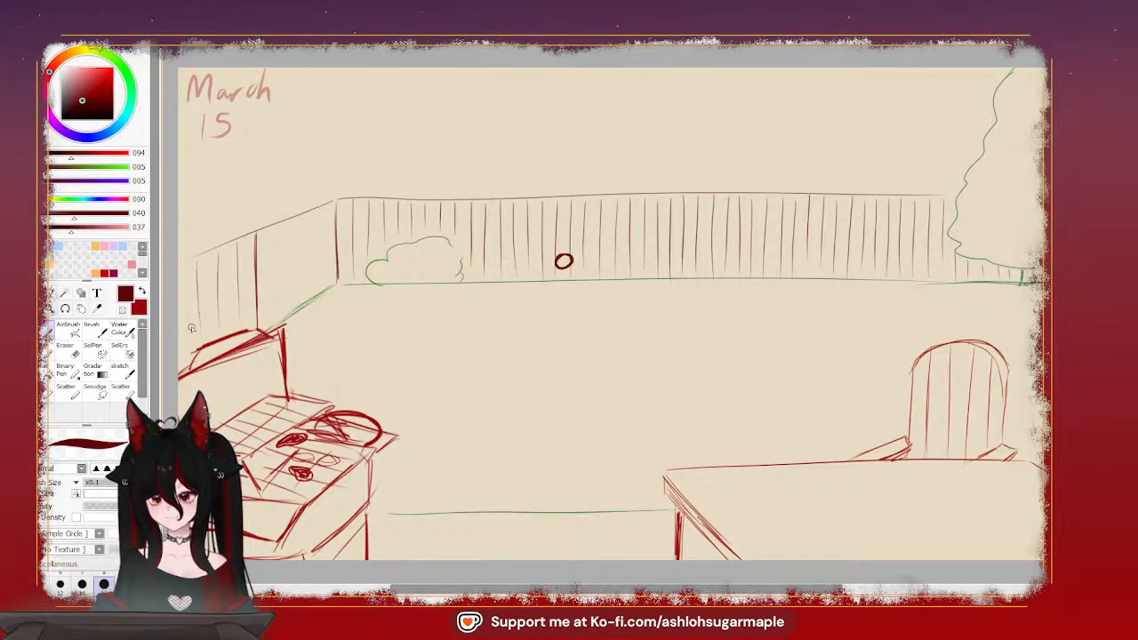
pyautogui.moveTo(270, 236)
pyautogui.mouseDown()
pyautogui.moveTo(272, 316)
pyautogui.moveTo(289, 297)
pyautogui.mouseUp()
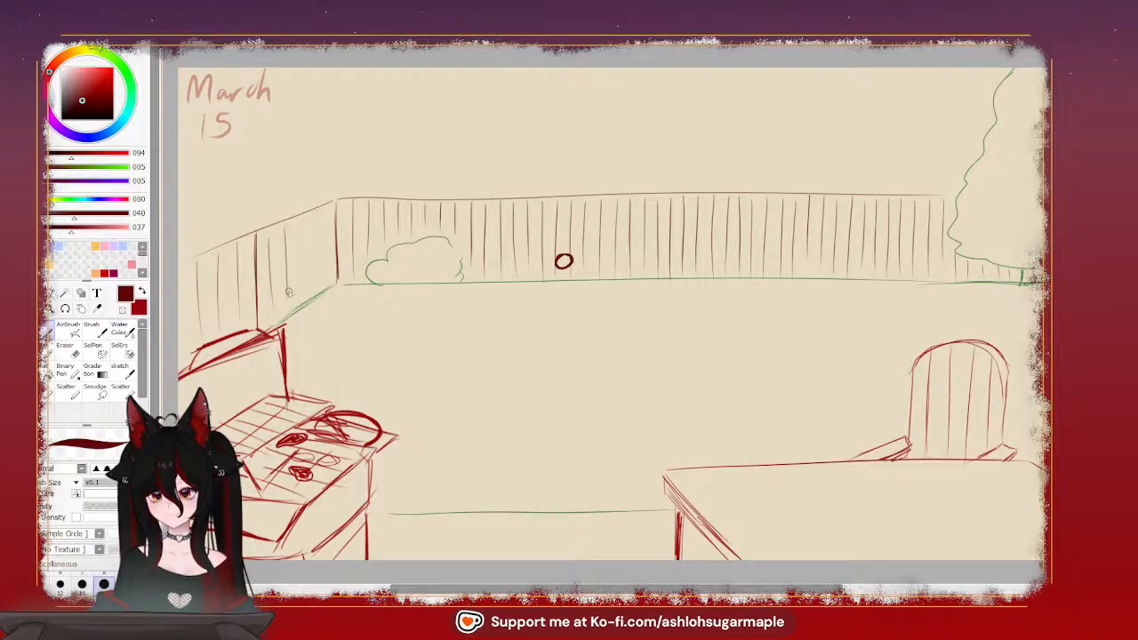
pyautogui.moveTo(305, 216)
pyautogui.mouseDown()
pyautogui.moveTo(308, 293)
pyautogui.moveTo(322, 282)
pyautogui.mouseUp()
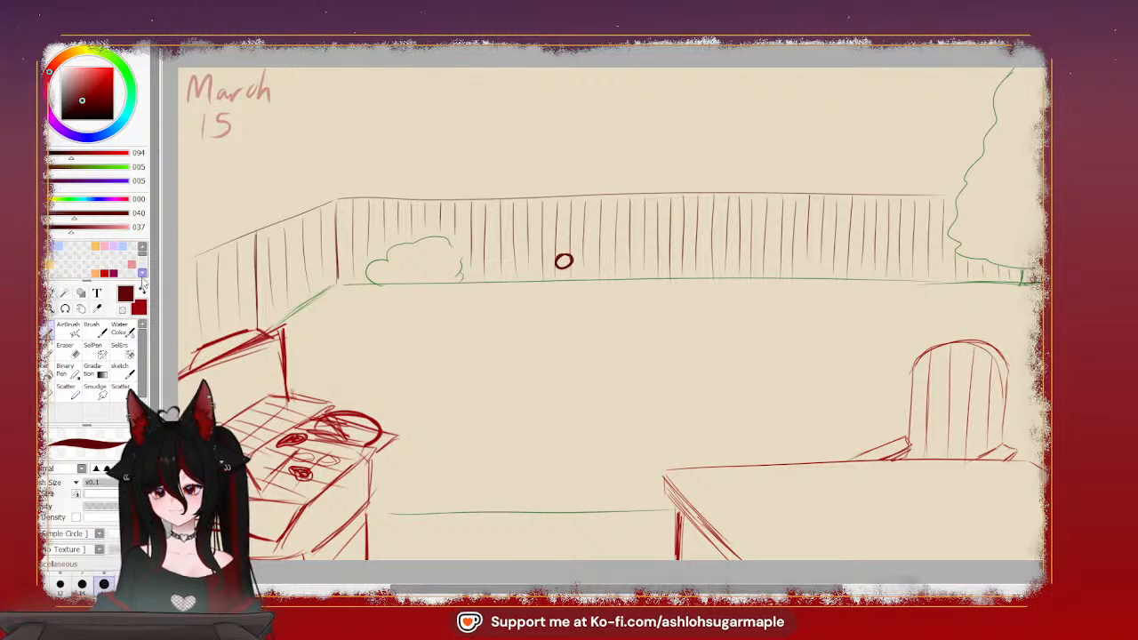
# Sketch a small standing figure in pink (RGB 210, 88, 153) at the fence corner, with round head, outstretched arm, flared skirt and legs
pyautogui.moveTo(55, 72)
pyautogui.mouseDown()
pyautogui.moveTo(51, 96)
pyautogui.moveTo(88, 77)
pyautogui.mouseUp()
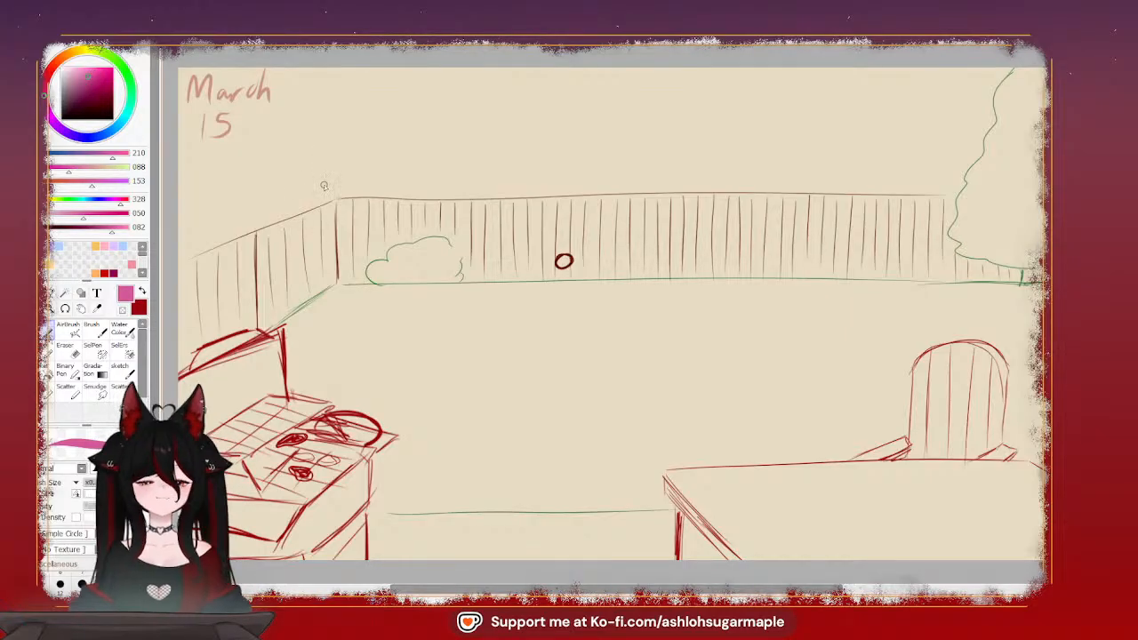
pyautogui.moveTo(322, 172)
pyautogui.mouseDown()
pyautogui.moveTo(310, 204)
pyautogui.moveTo(335, 190)
pyautogui.moveTo(328, 227)
pyautogui.moveTo(310, 204)
pyautogui.moveTo(314, 238)
pyautogui.moveTo(311, 209)
pyautogui.moveTo(315, 238)
pyautogui.moveTo(317, 211)
pyautogui.mouseUp()
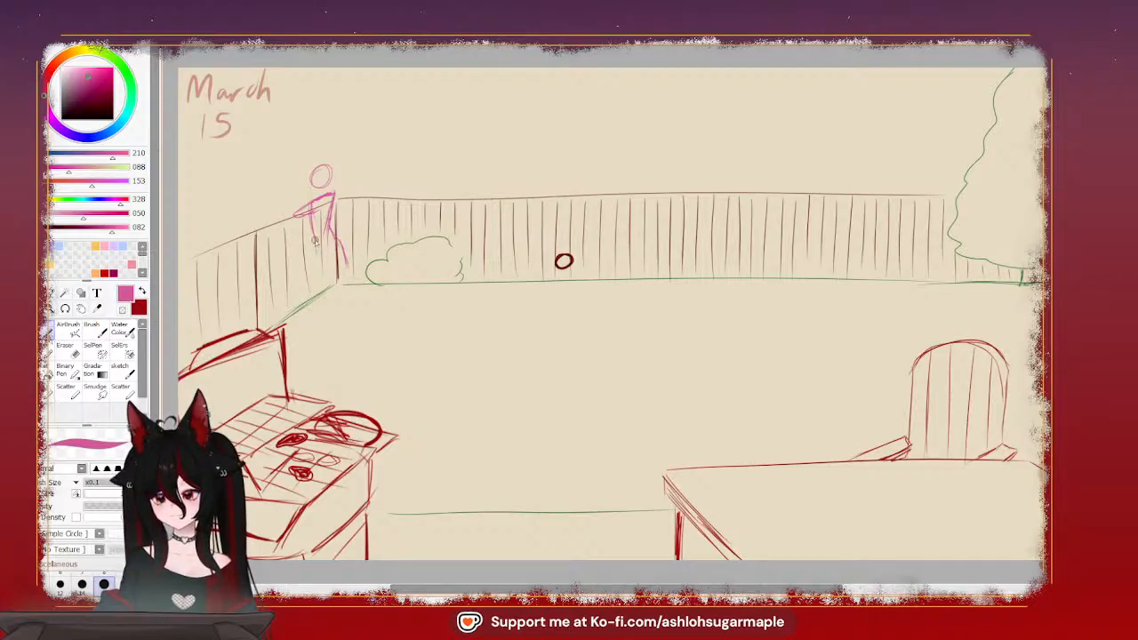
pyautogui.moveTo(314, 240)
pyautogui.mouseDown()
pyautogui.moveTo(328, 278)
pyautogui.moveTo(314, 278)
pyautogui.moveTo(356, 277)
pyautogui.moveTo(313, 279)
pyautogui.moveTo(354, 279)
pyautogui.mouseUp()
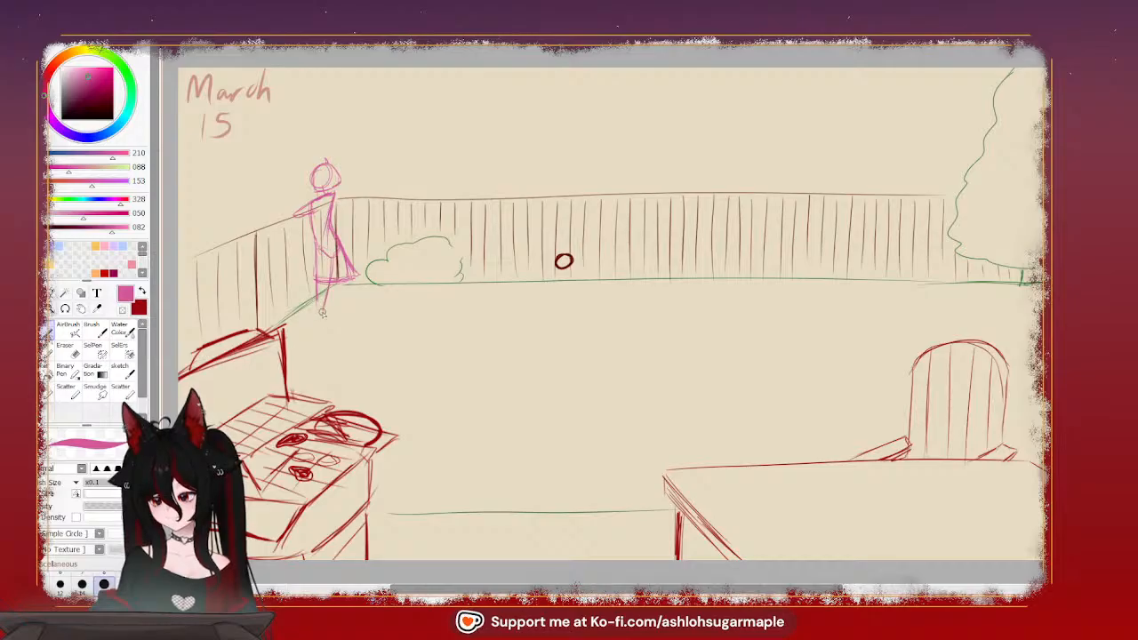
pyautogui.moveTo(321, 282); pyautogui.dragTo(317, 311)
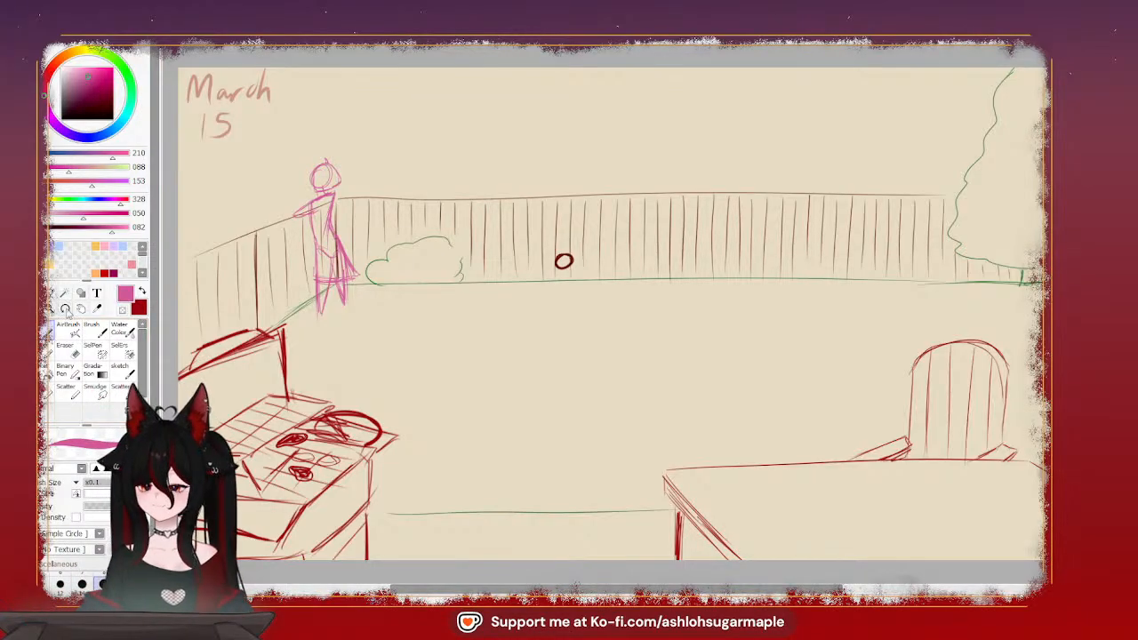
# Erase the flared back edge of the figure's skirt and redraw the skirt shorter, with a bent arm and small marks atop the head
pyautogui.click(77, 363)
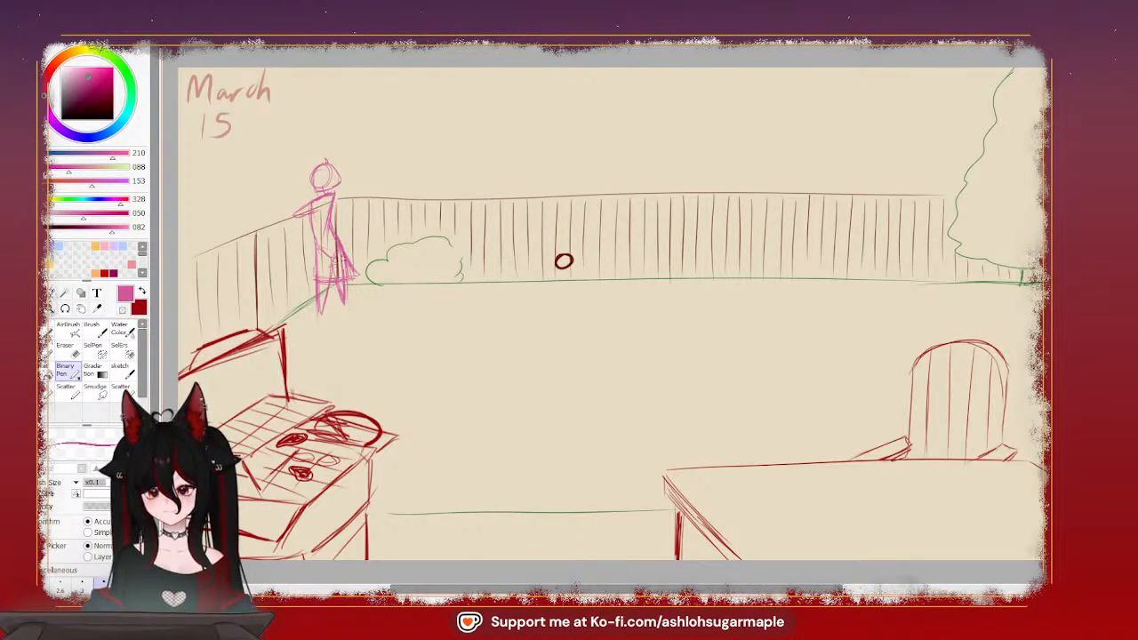
pyautogui.press('e')
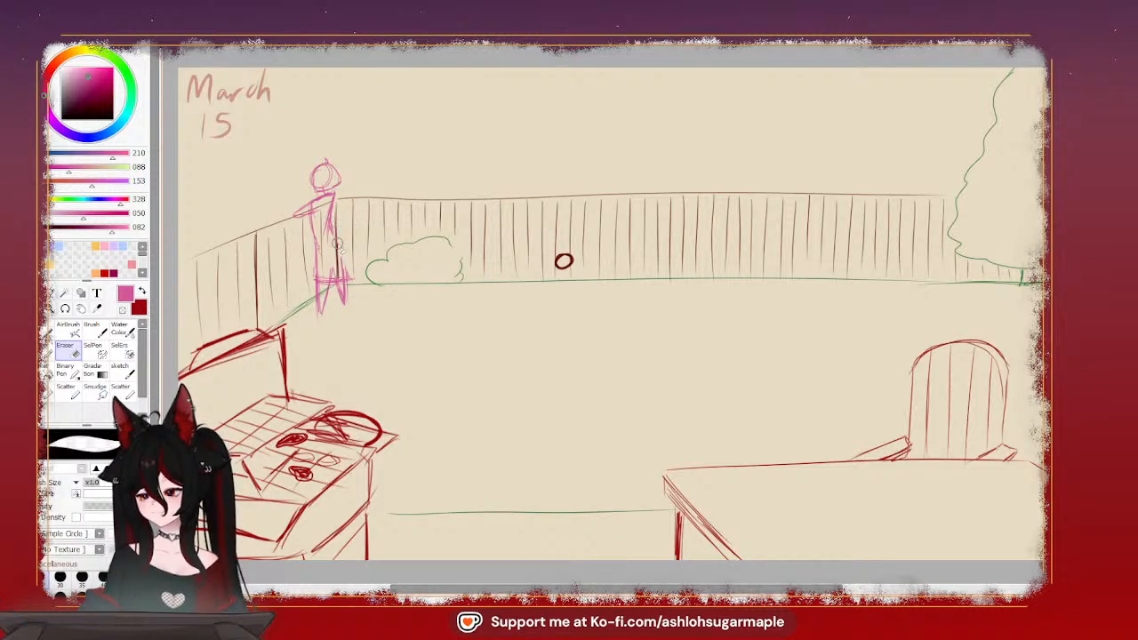
pyautogui.moveTo(351, 284)
pyautogui.mouseDown()
pyautogui.moveTo(343, 263)
pyautogui.moveTo(316, 280)
pyautogui.mouseUp()
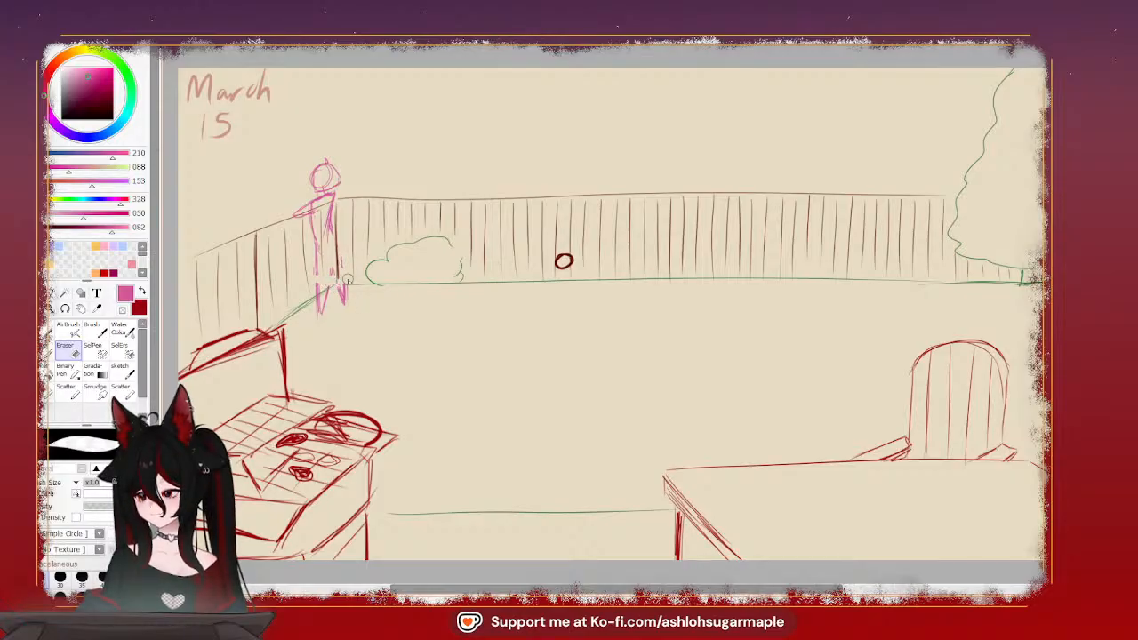
pyautogui.hotkey('ctrl', 'z')
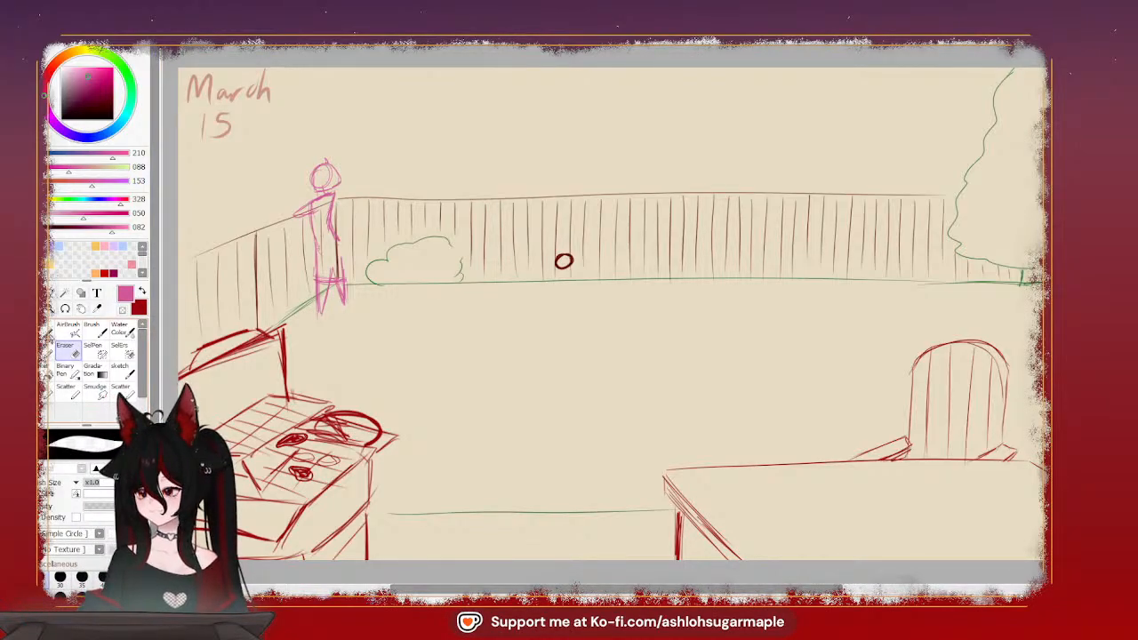
pyautogui.click(71, 389)
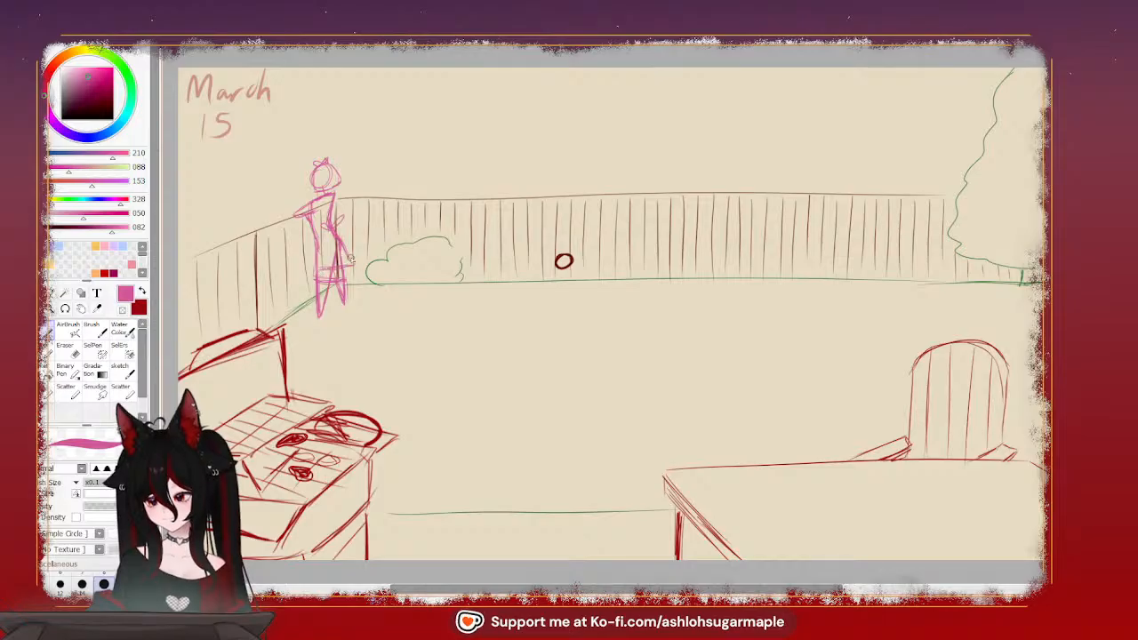
# Erase the figure's legs below the skirt's hem and redraw them closer together, tapering to a point
pyautogui.click(67, 351)
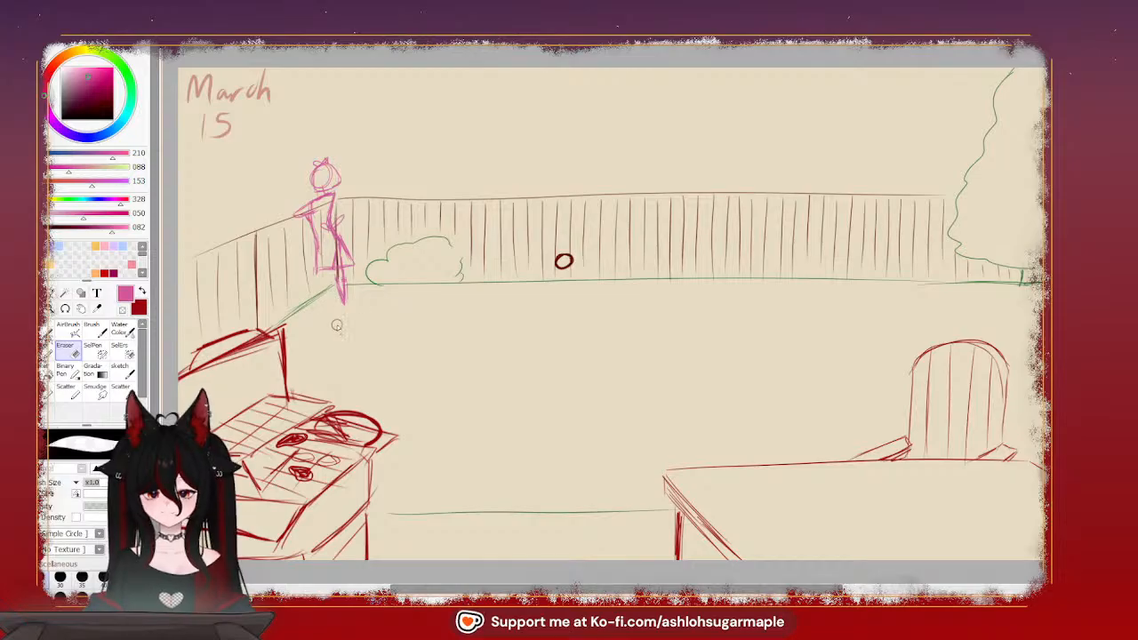
pyautogui.moveTo(339, 280); pyautogui.dragTo(341, 276)
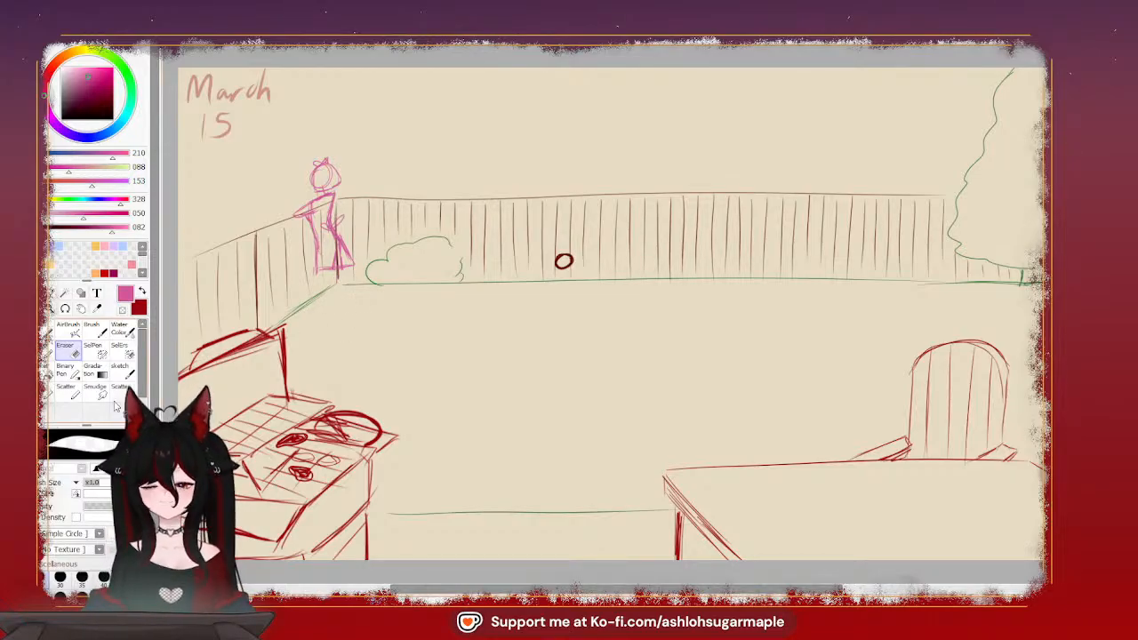
pyautogui.click(47, 329)
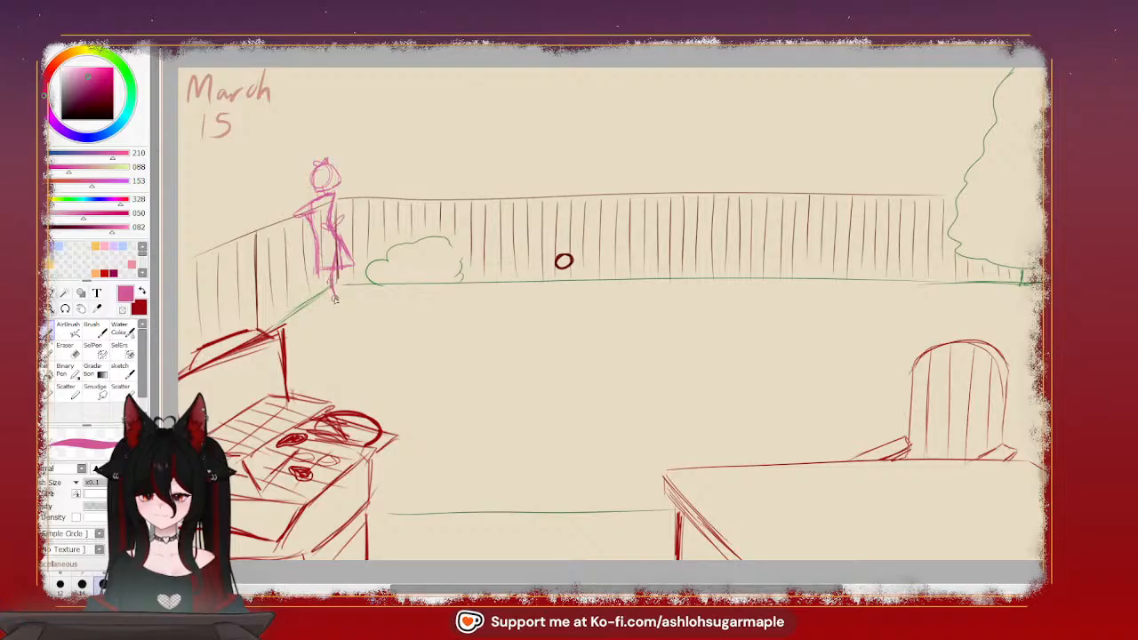
pyautogui.moveTo(320, 274); pyautogui.dragTo(338, 303)
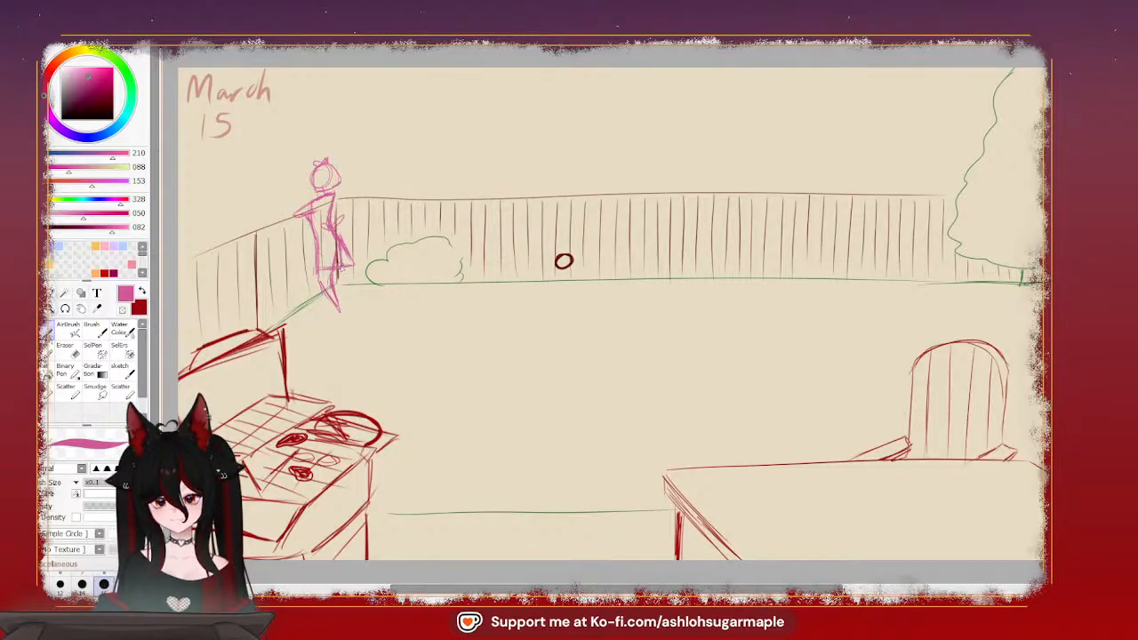
pyautogui.moveTo(339, 274); pyautogui.dragTo(340, 310)
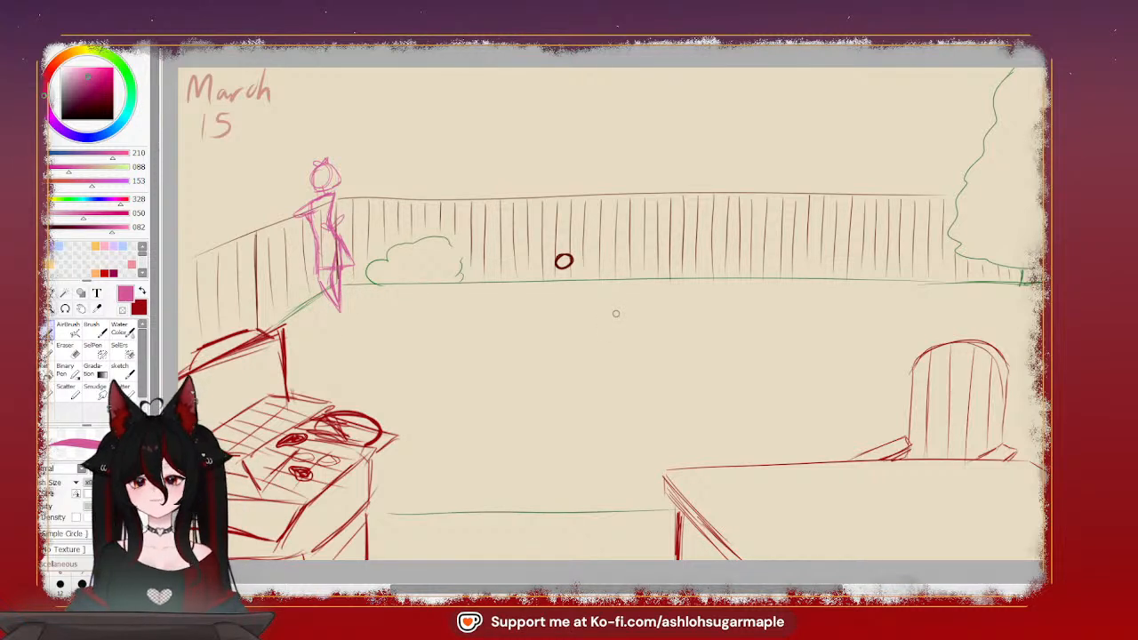
pyautogui.press('e')
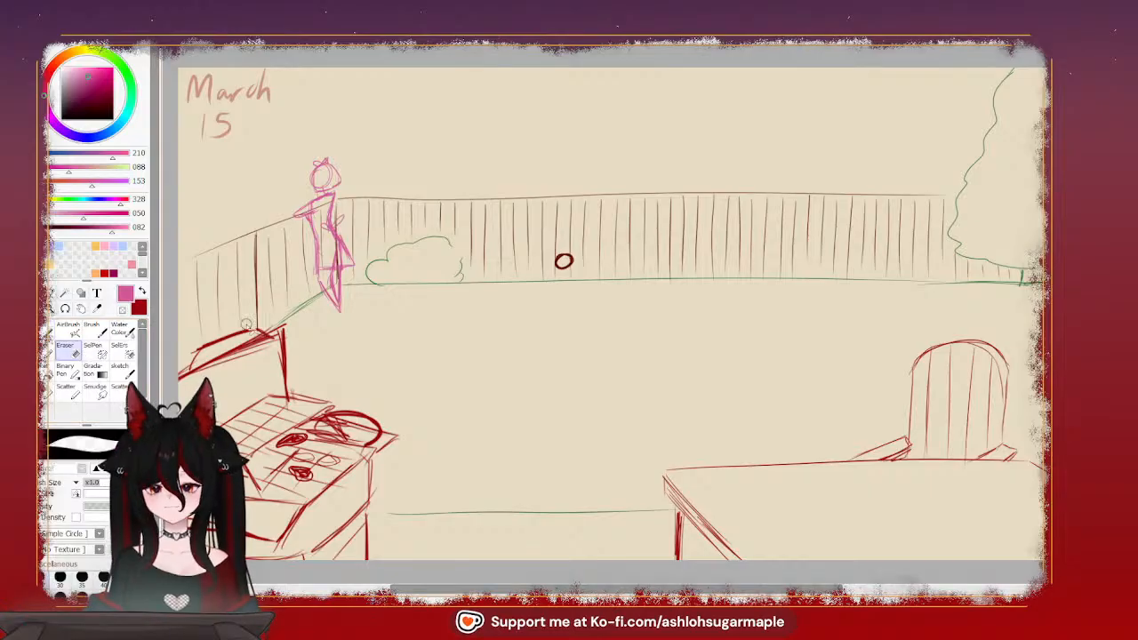
# Erase the stray sketch line inside the lower part of the pink figure's skirt
pyautogui.moveTo(333, 269)
pyautogui.mouseDown()
pyautogui.moveTo(337, 247)
pyautogui.moveTo(334, 258)
pyautogui.mouseUp()
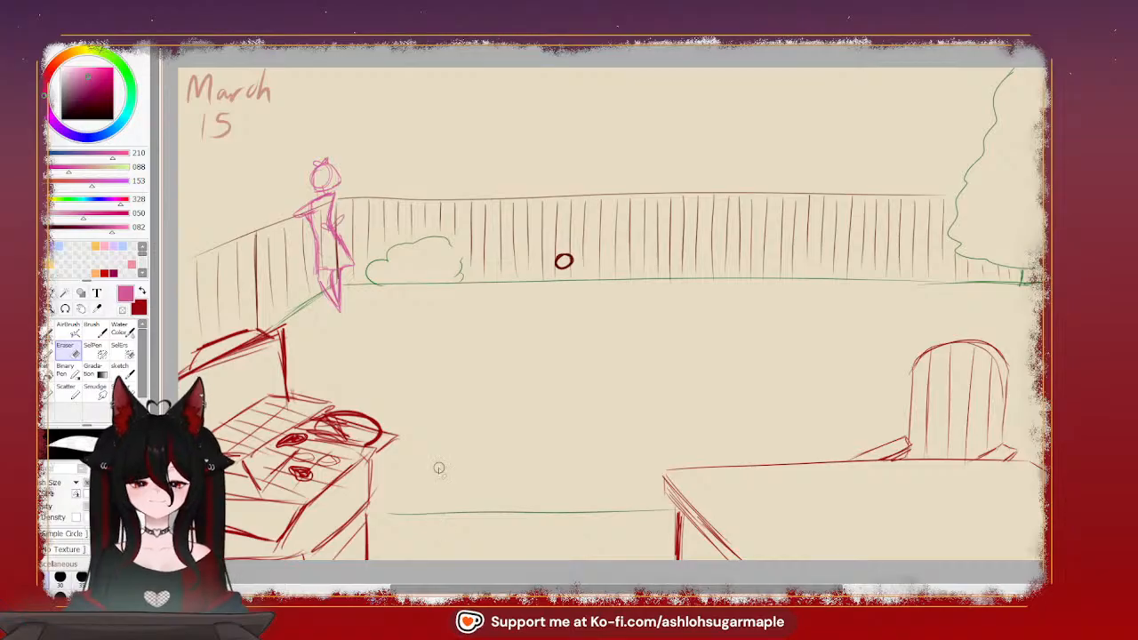
# Sketch a second figure's round head in purple (RGB 128, 61, 210) behind the side fence, facing the pink figure, with a filled dark patch on the face
pyautogui.click(67, 134)
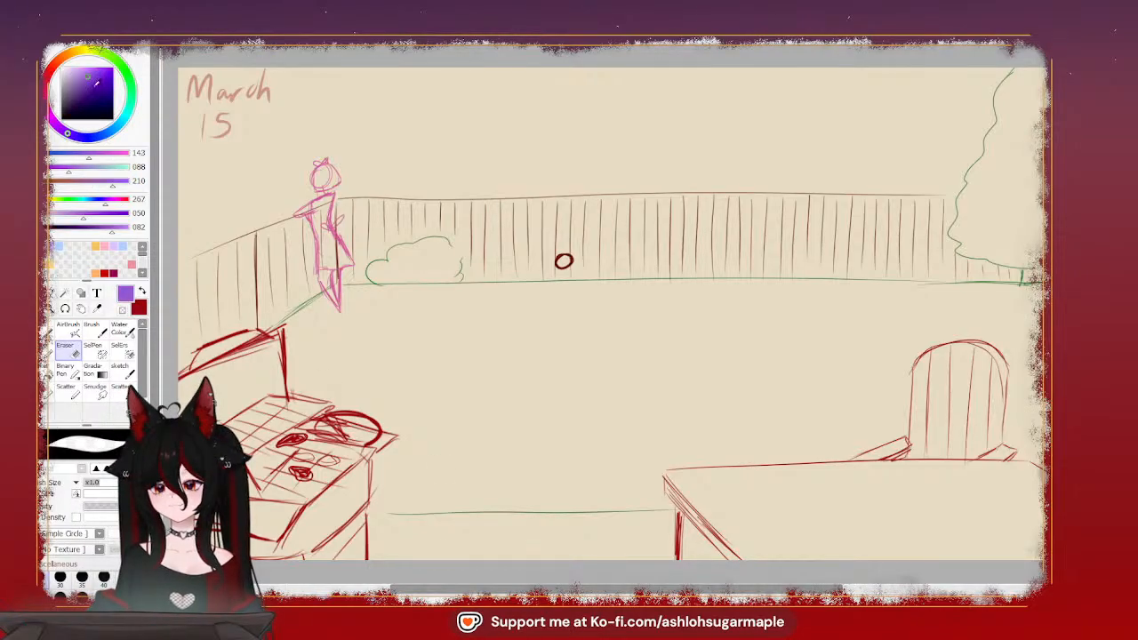
pyautogui.moveTo(96, 83); pyautogui.dragTo(94, 74)
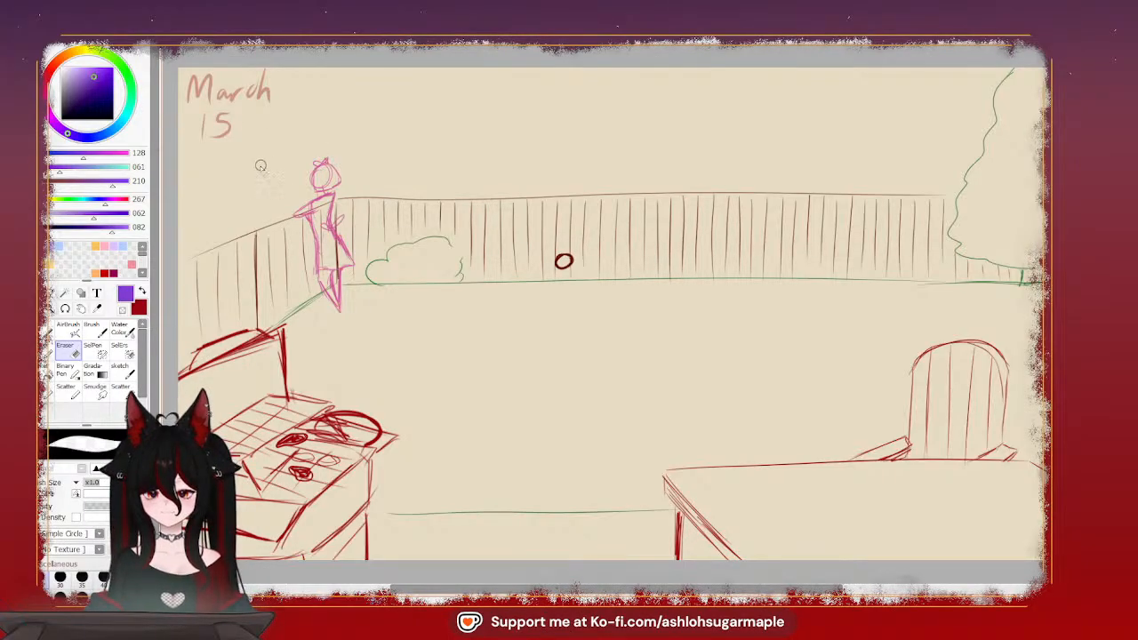
pyautogui.click(48, 331)
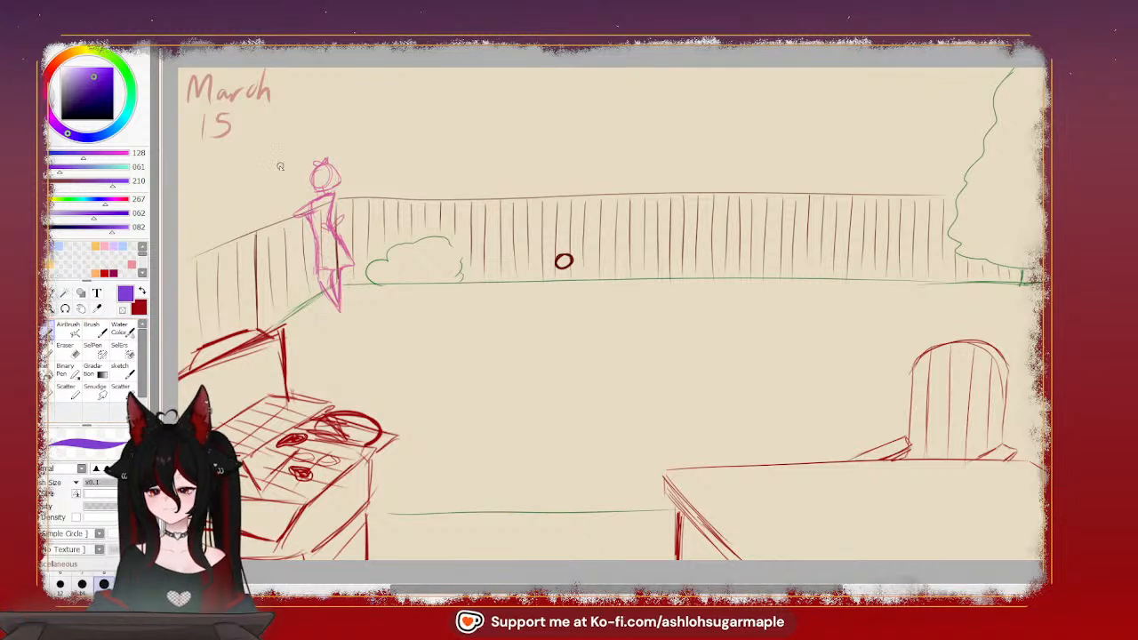
pyautogui.moveTo(272, 164); pyautogui.dragTo(273, 180)
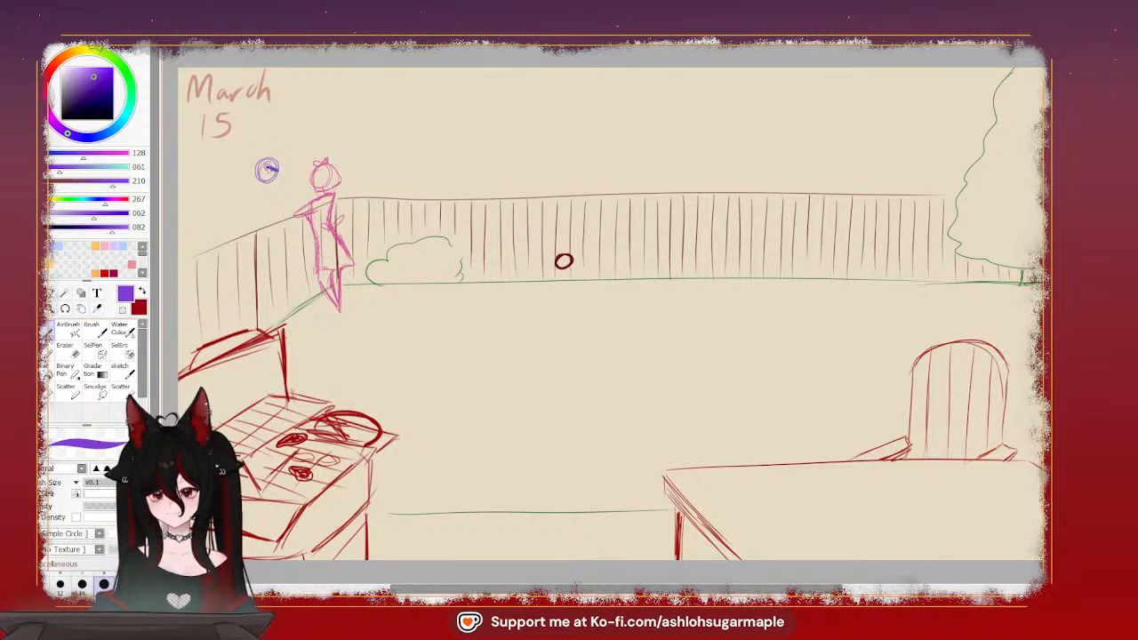
pyautogui.moveTo(269, 170)
pyautogui.mouseDown()
pyautogui.moveTo(282, 165)
pyautogui.moveTo(271, 170)
pyautogui.mouseUp()
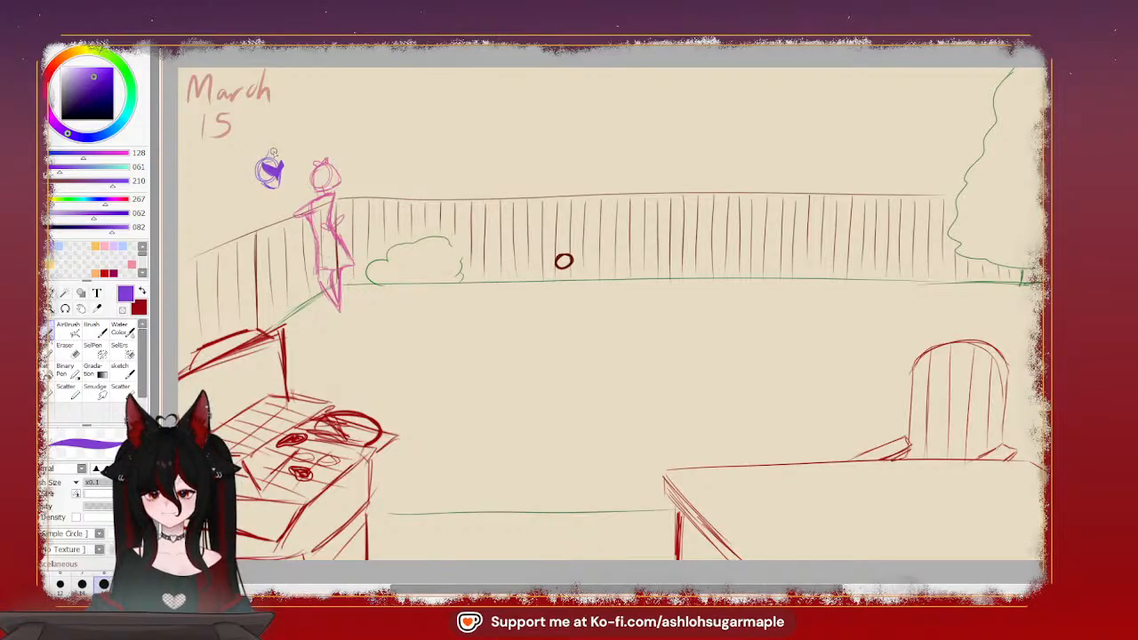
pyautogui.moveTo(271, 159)
pyautogui.mouseDown()
pyautogui.moveTo(258, 135)
pyautogui.moveTo(260, 164)
pyautogui.mouseUp()
pyautogui.hotkey('ctrl', 'z')
pyautogui.hotkey('ctrl', 'z')
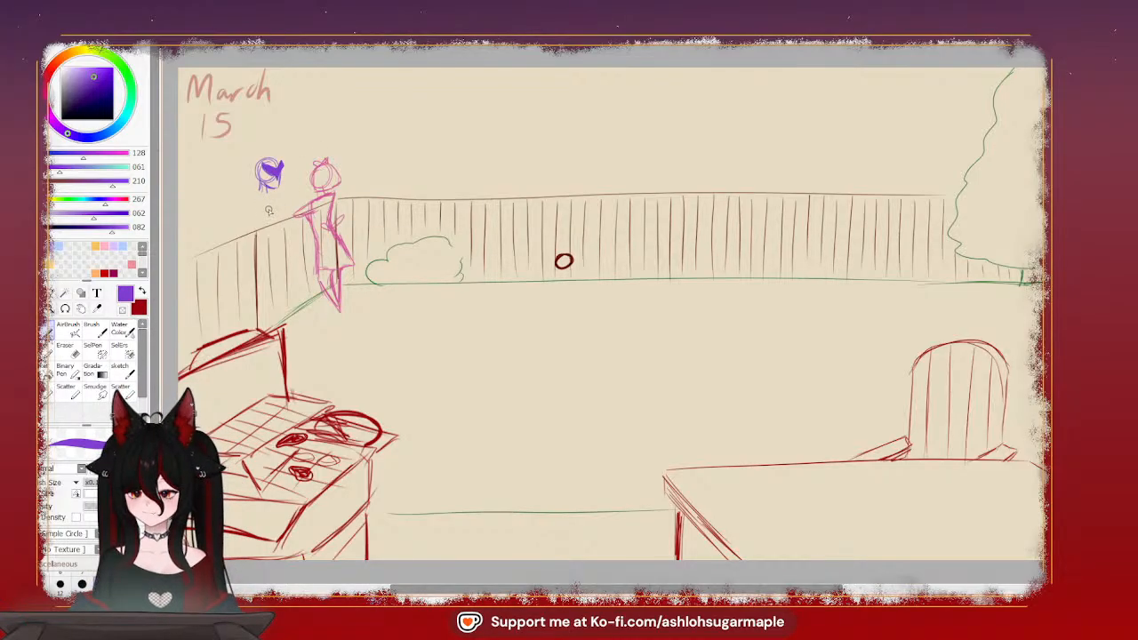
# Draw a flat slanted tray shape between the two figures, plus the purple figure's shoulder and arm down to the fence top
pyautogui.moveTo(264, 215); pyautogui.dragTo(300, 205)
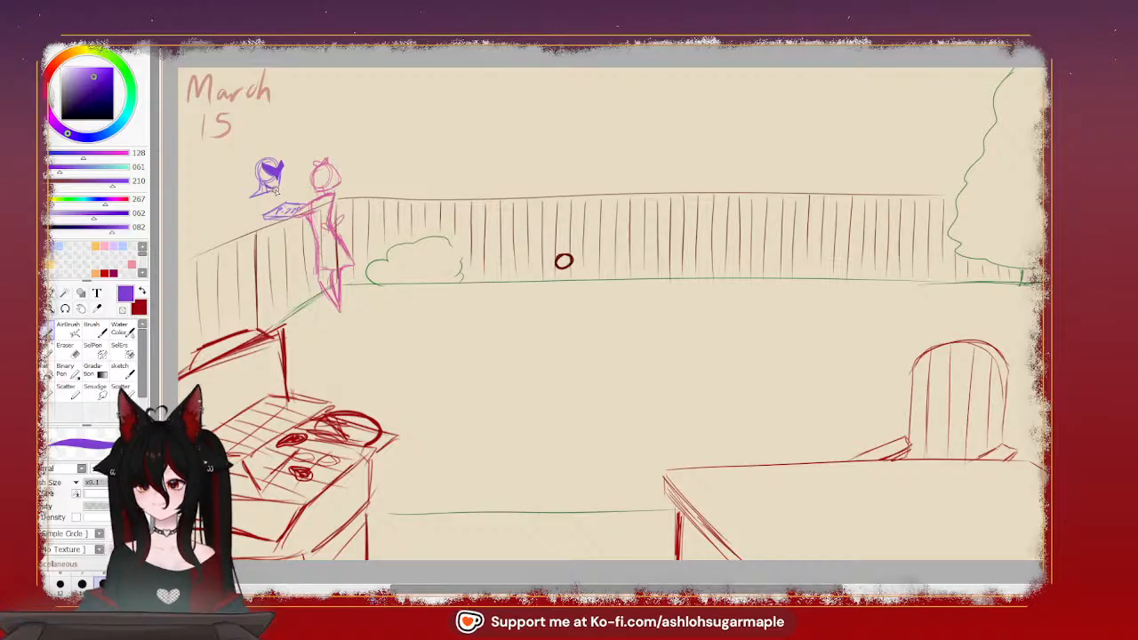
pyautogui.moveTo(253, 196); pyautogui.dragTo(246, 211)
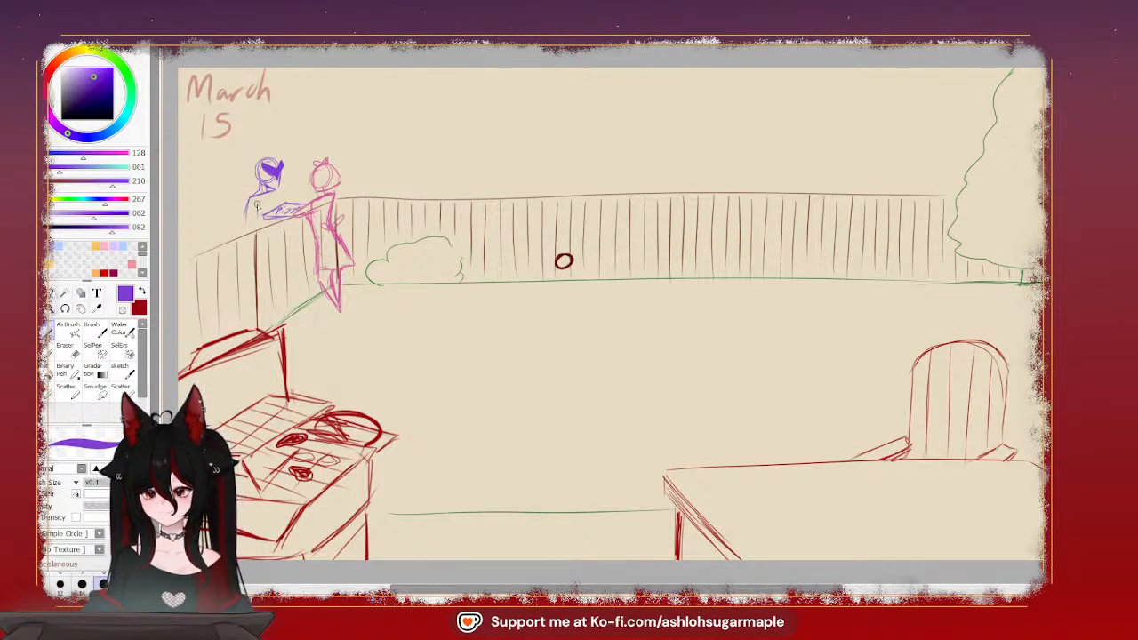
pyautogui.moveTo(257, 206); pyautogui.dragTo(250, 230)
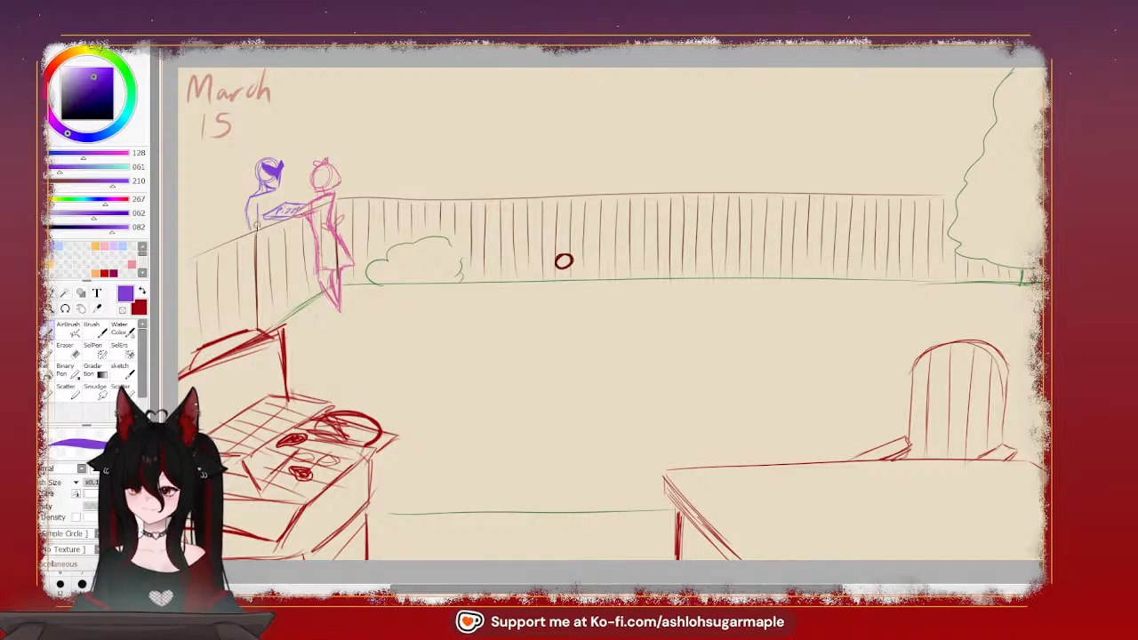
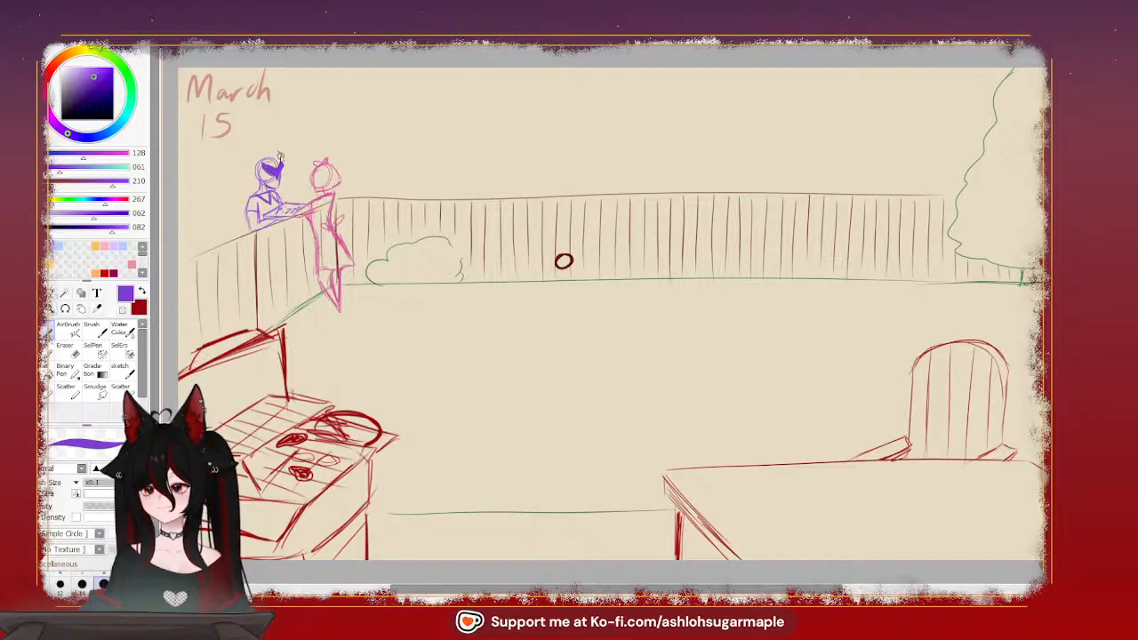
# Draw a pair of small curved horns on top of the purple figure's head
pyautogui.moveTo(278, 151); pyautogui.dragTo(283, 166)
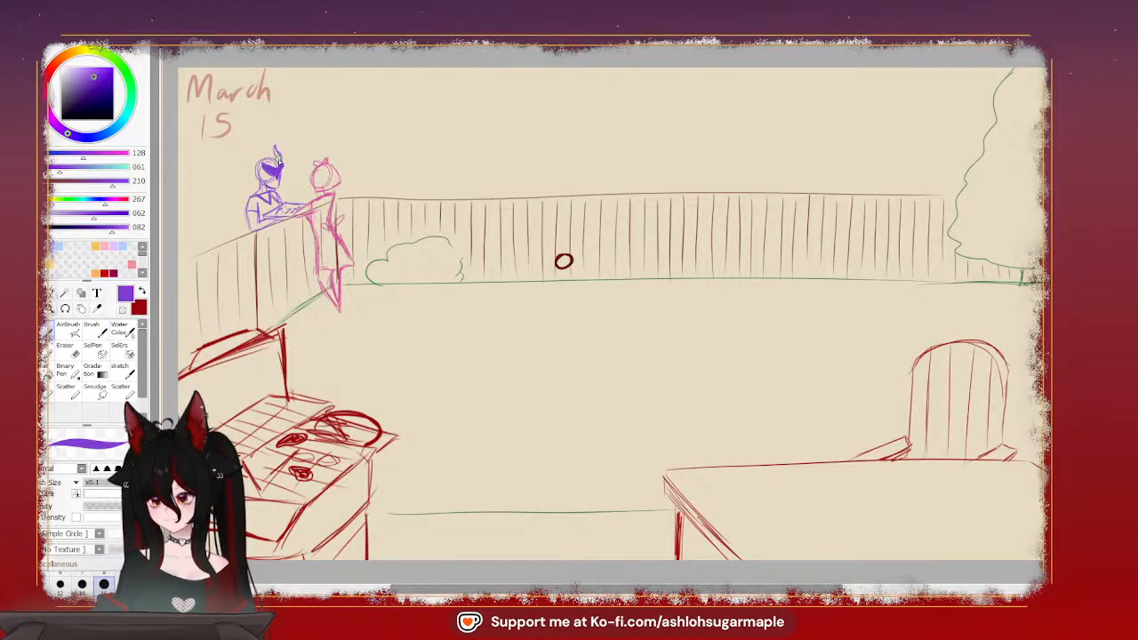
pyautogui.moveTo(280, 161); pyautogui.dragTo(278, 151)
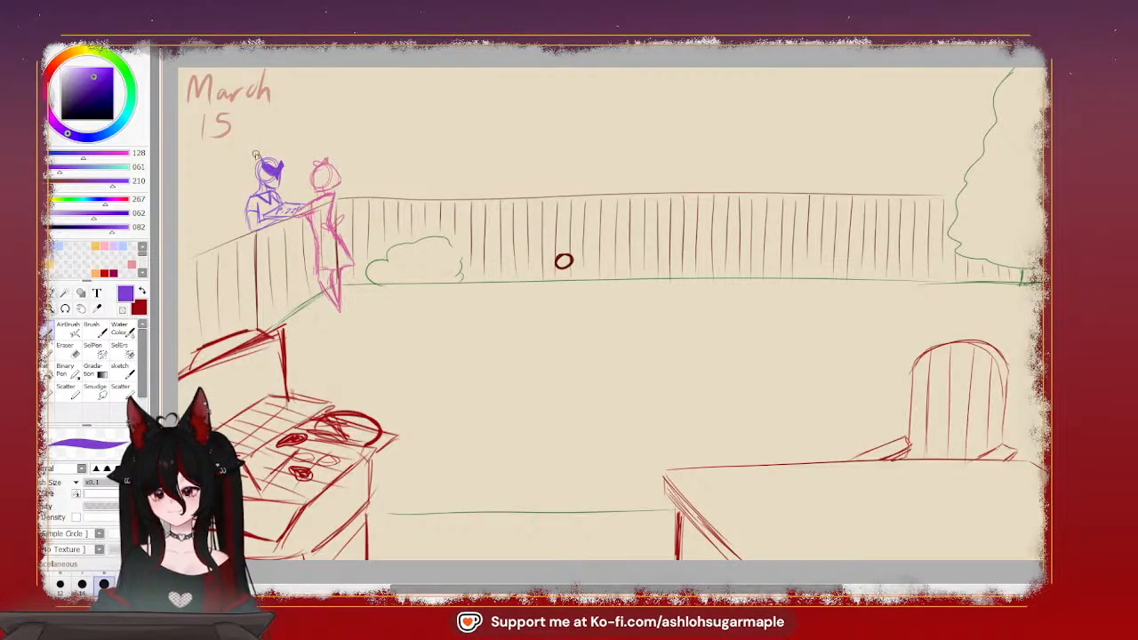
pyautogui.moveTo(265, 165); pyautogui.dragTo(254, 158)
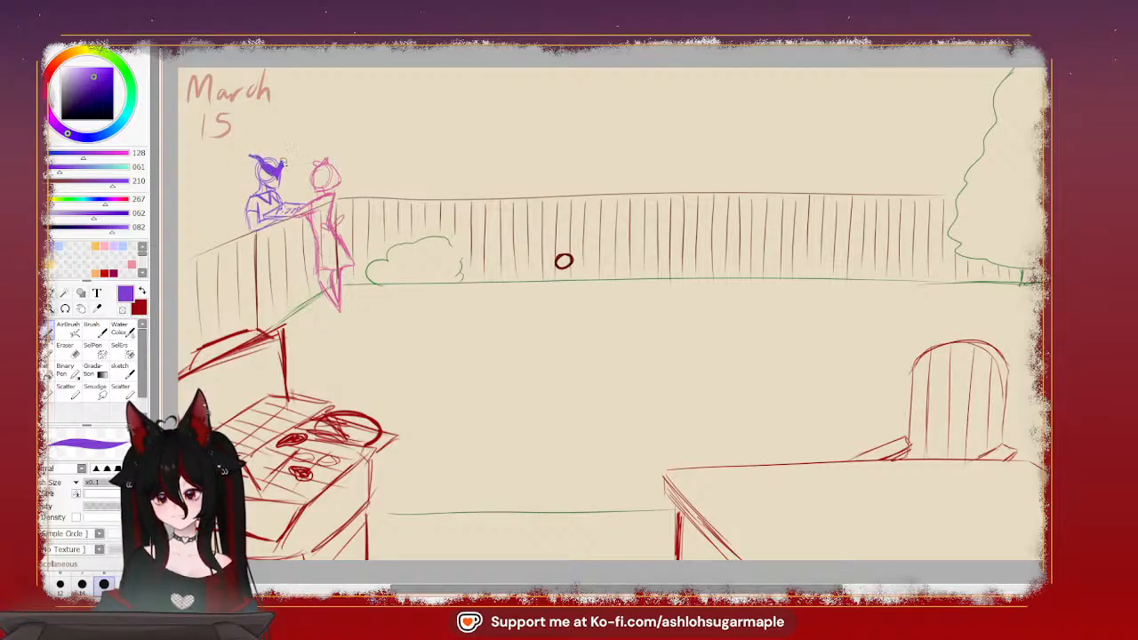
pyautogui.moveTo(283, 164)
pyautogui.mouseDown()
pyautogui.moveTo(273, 152)
pyautogui.moveTo(279, 162)
pyautogui.mouseUp()
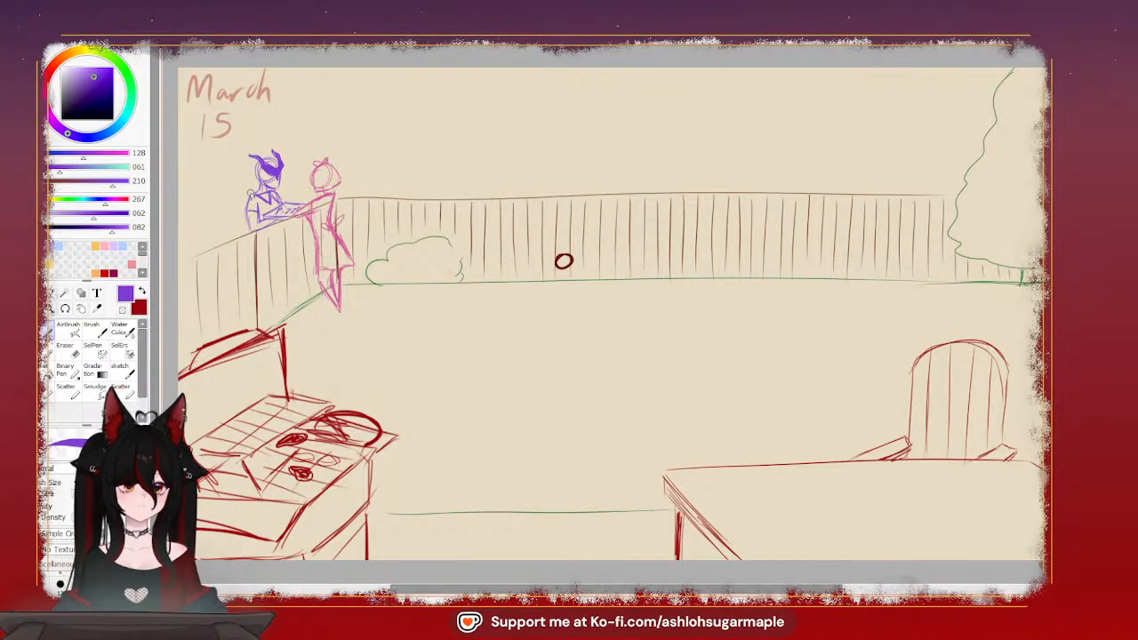
# Sketch long hair on the purple figure, falling down the back and over the chest, with strands across the crown
pyautogui.moveTo(250, 164); pyautogui.dragTo(244, 212)
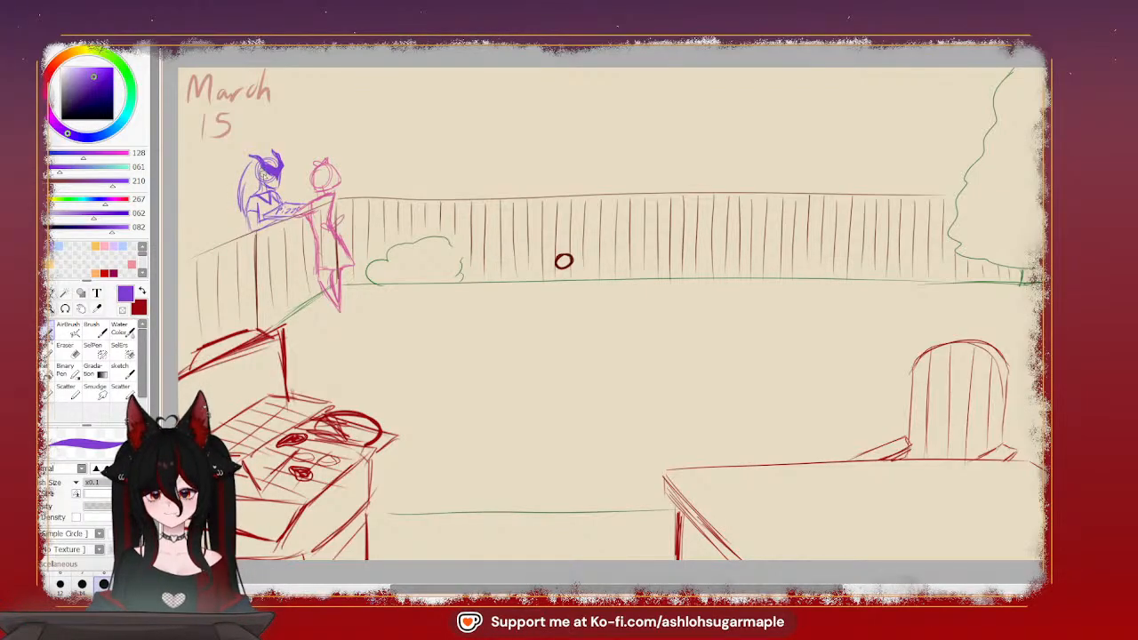
pyautogui.moveTo(265, 182)
pyautogui.mouseDown()
pyautogui.moveTo(258, 206)
pyautogui.moveTo(289, 189)
pyautogui.moveTo(280, 197)
pyautogui.mouseUp()
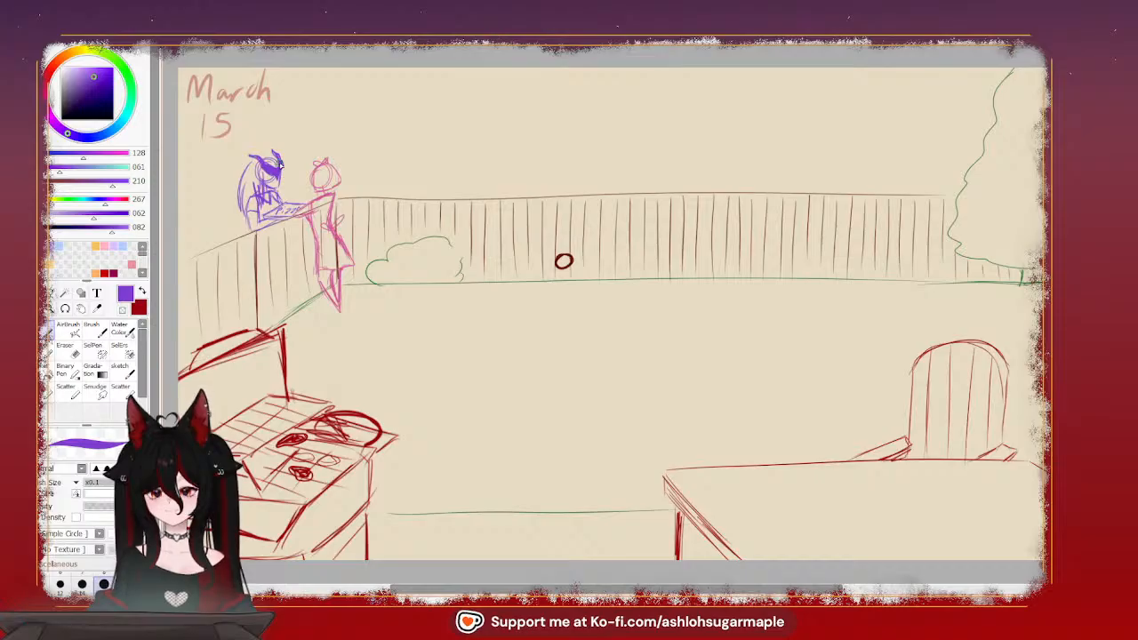
pyautogui.moveTo(275, 153)
pyautogui.mouseDown()
pyautogui.moveTo(282, 167)
pyautogui.moveTo(266, 152)
pyautogui.moveTo(246, 162)
pyautogui.mouseUp()
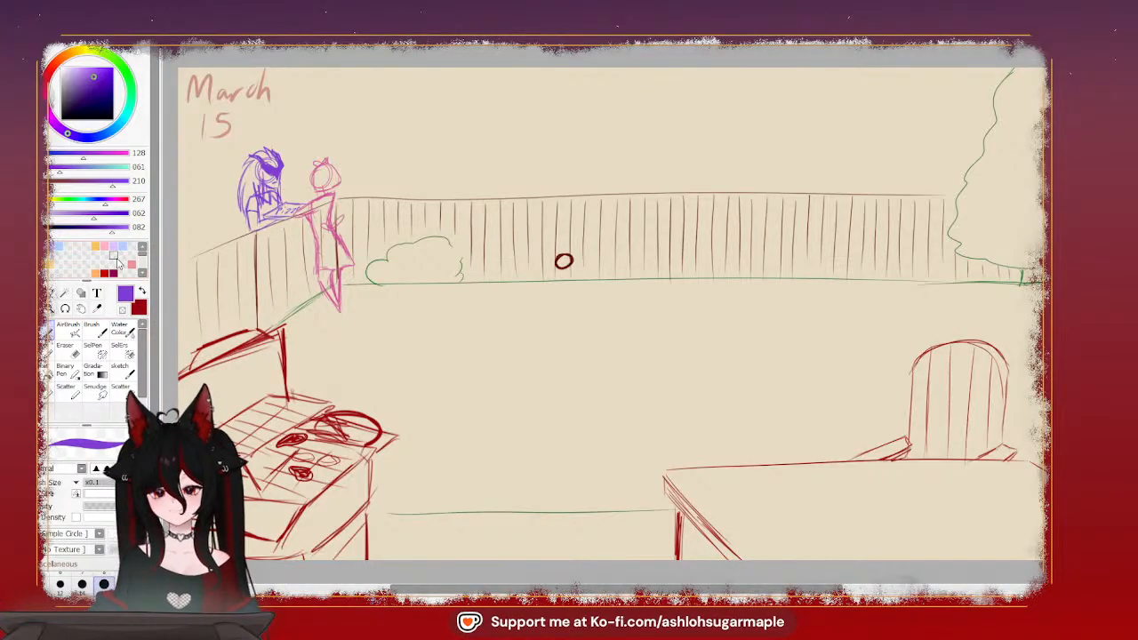
# Paint a small green item (RGB 22, 169, 46) with ochre accents (RGB 191, 141, 42) between the two figures' hands
pyautogui.click(129, 80)
pyautogui.click(95, 85)
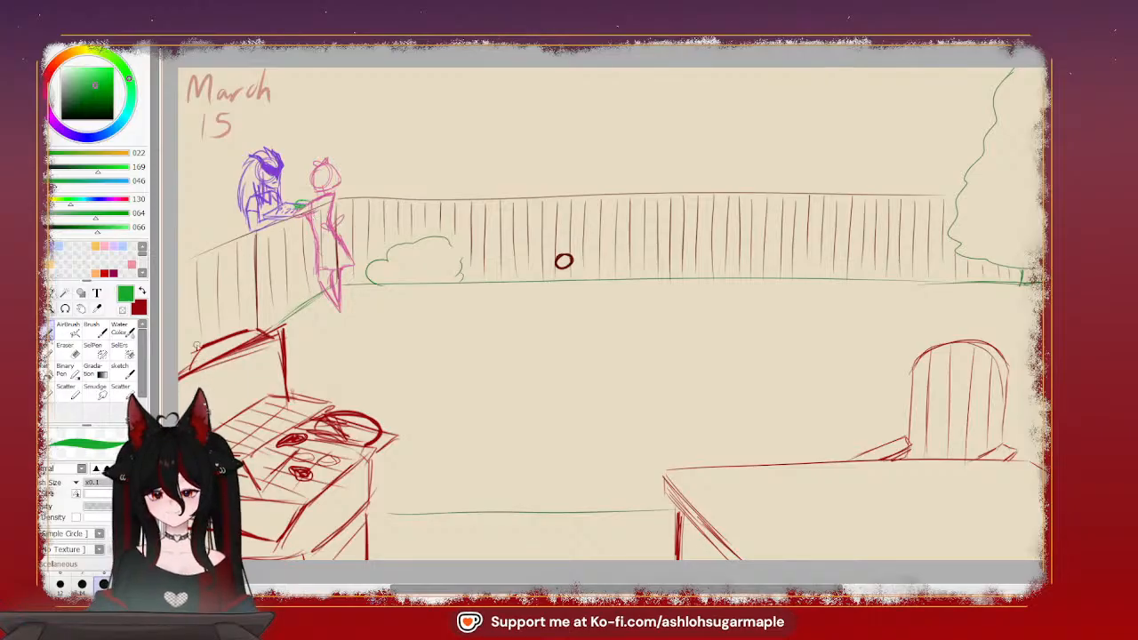
pyautogui.click(95, 272)
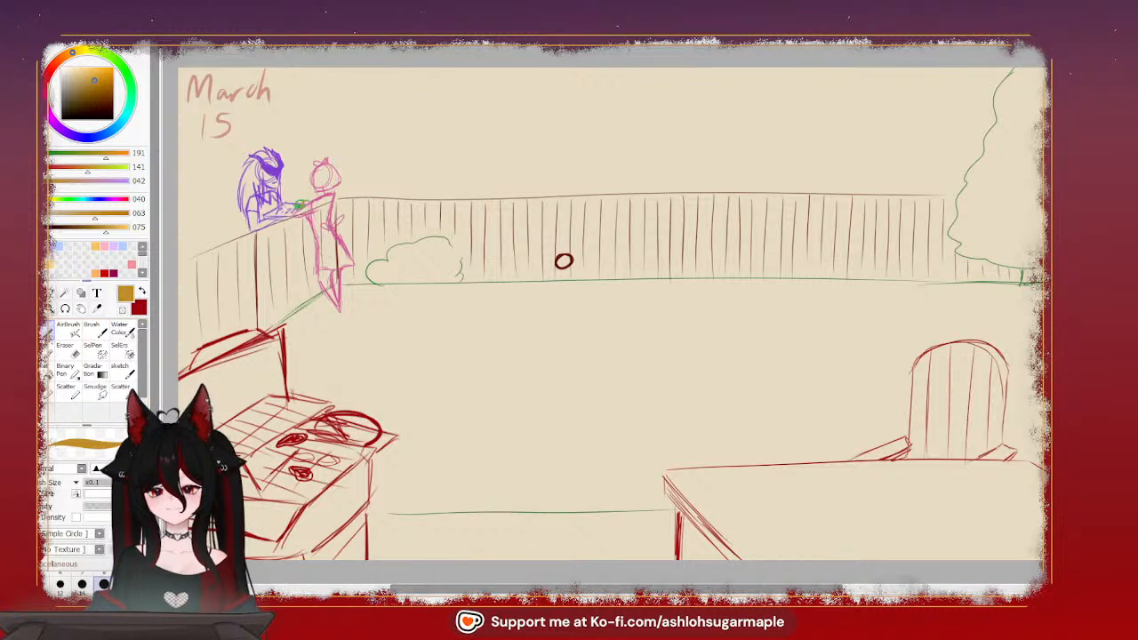
# Sample the pink figure's color (RGB 211, 95, 155) and sketch its hand holding the green item
pyautogui.click(98, 310)
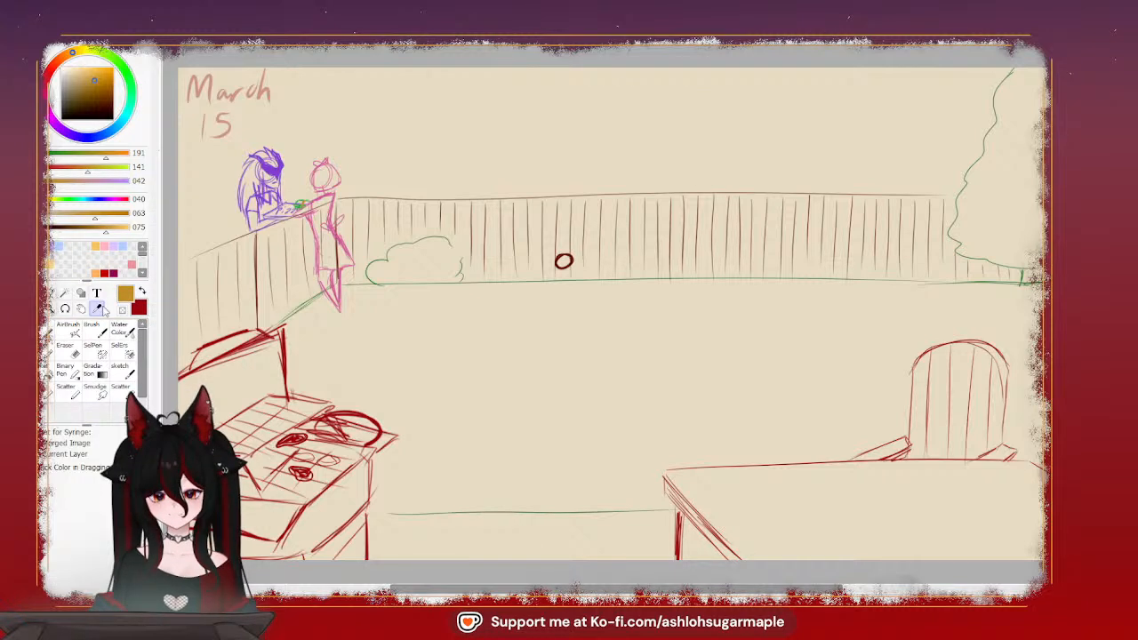
pyautogui.click(328, 189)
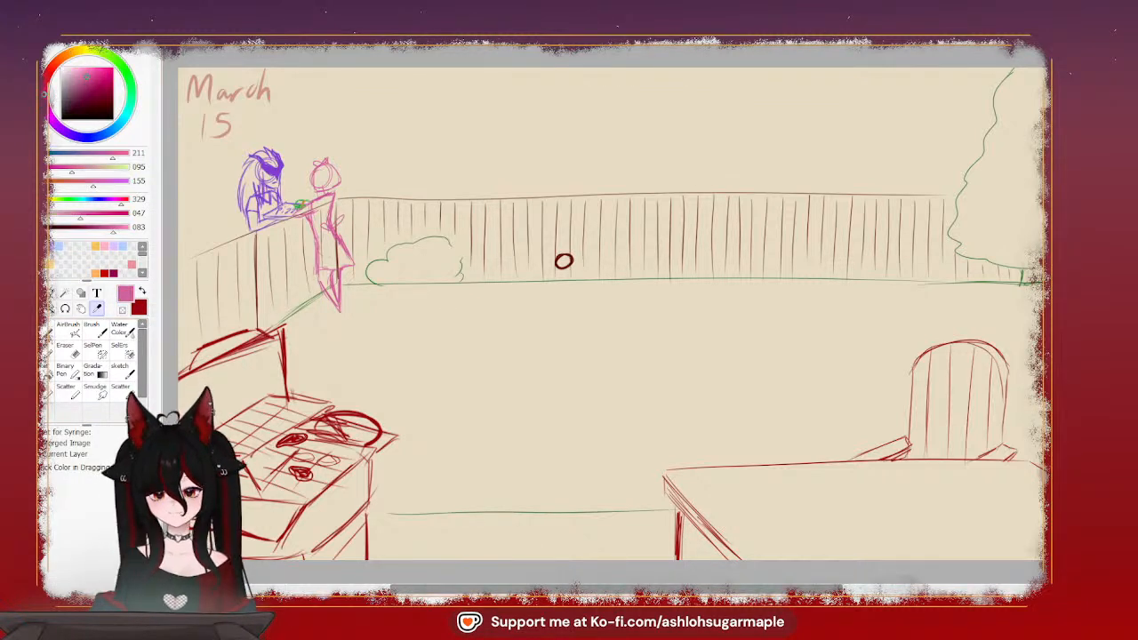
pyautogui.click(131, 352)
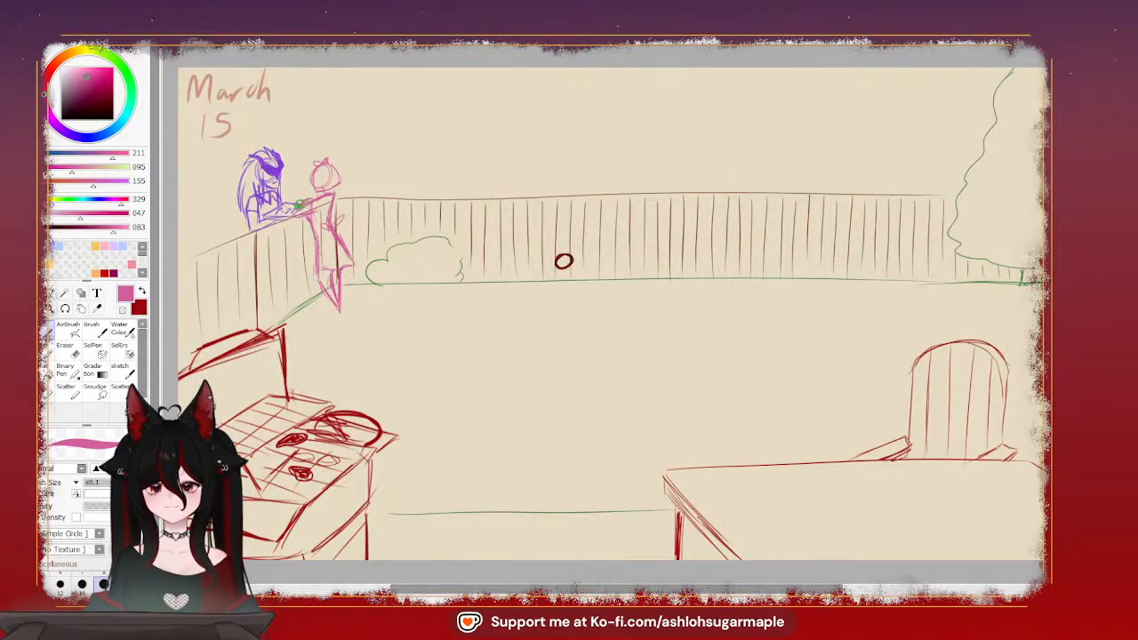
# Stretch the pink figure slightly taller and shift it toward the fence, then erase the tray hatching between the figures
pyautogui.click(51, 293)
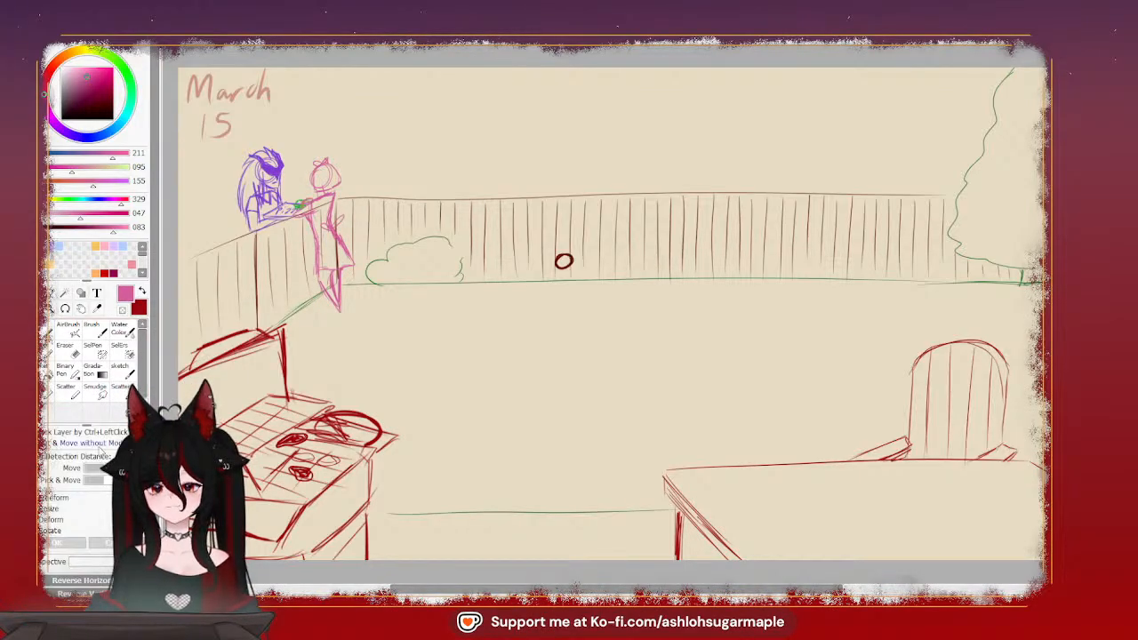
pyautogui.hotkey('ctrl', 't')
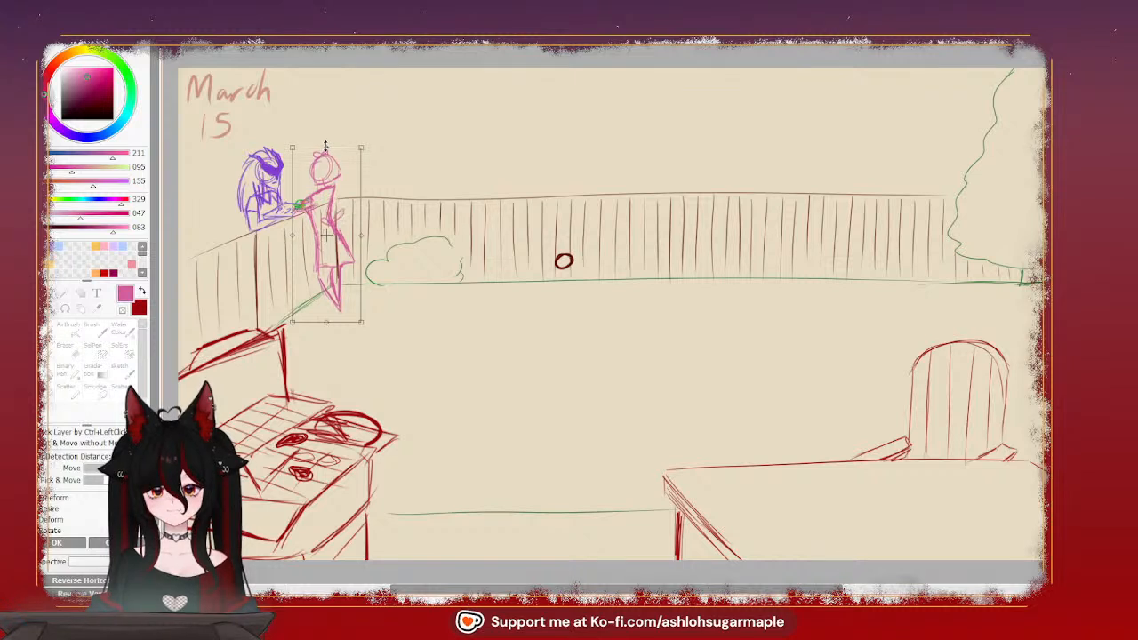
pyautogui.moveTo(325, 145); pyautogui.dragTo(327, 151)
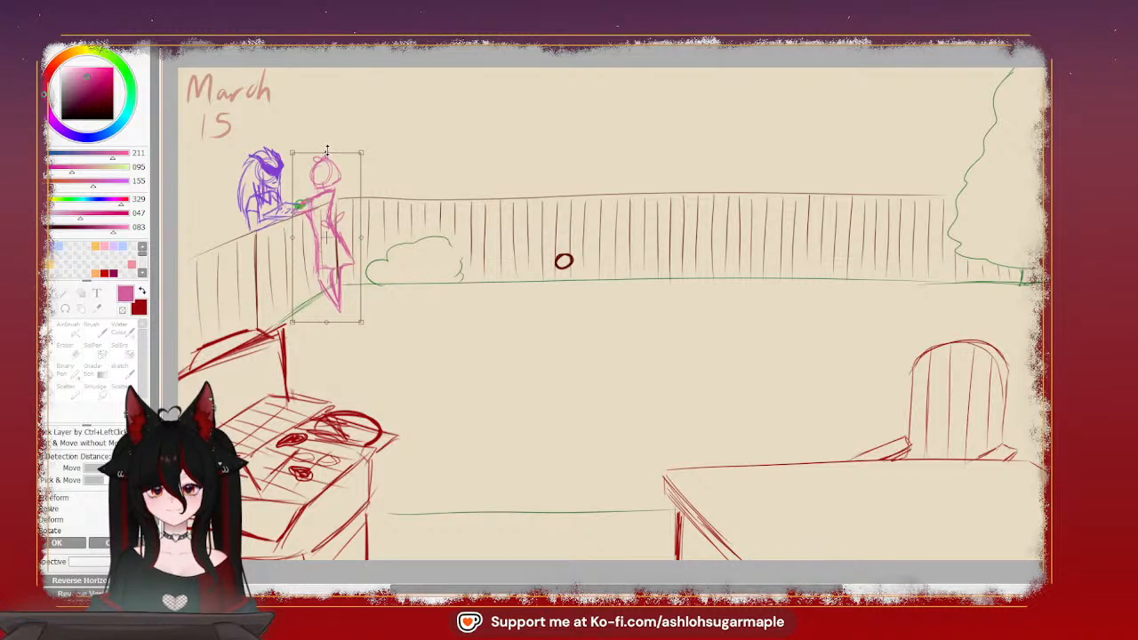
pyautogui.moveTo(331, 326); pyautogui.dragTo(335, 298)
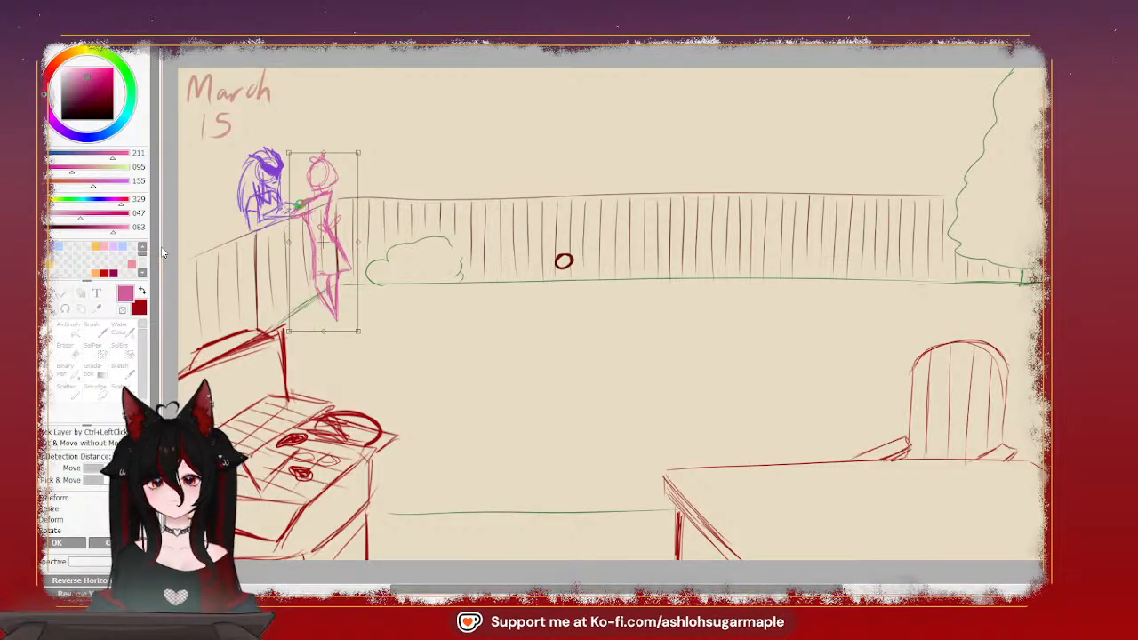
pyautogui.click(73, 546)
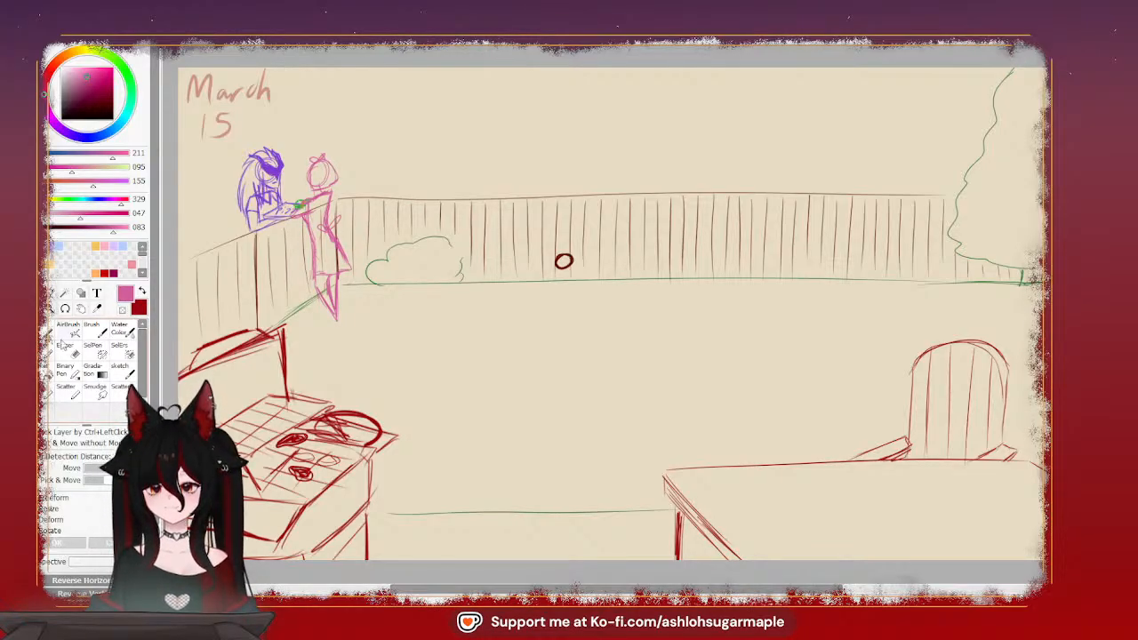
pyautogui.click(65, 346)
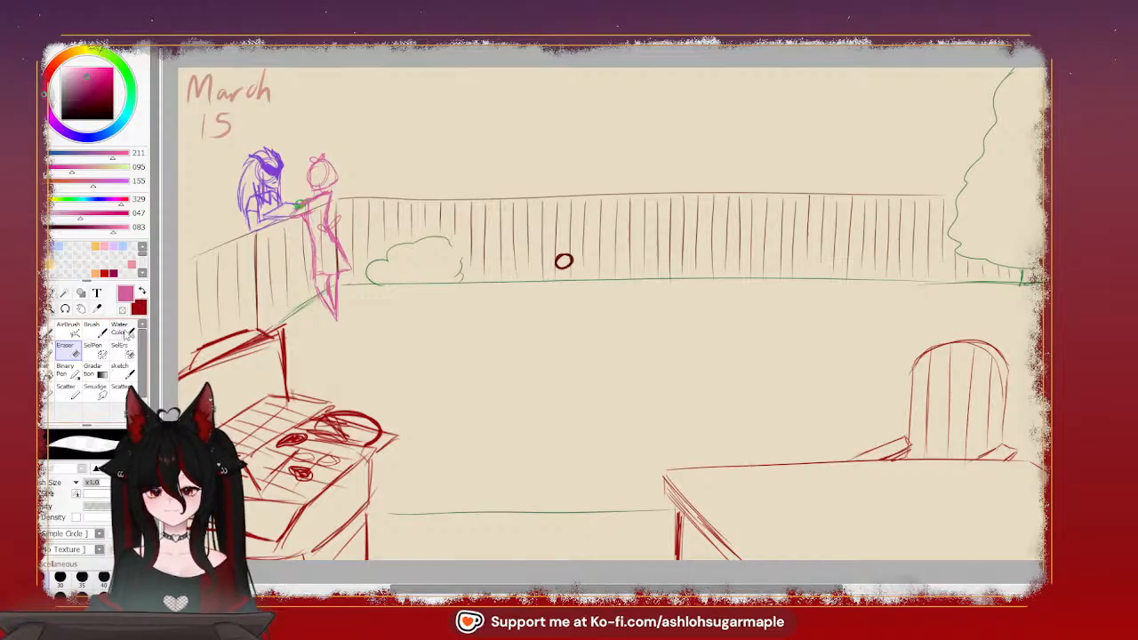
# Try a small filled dark red oval (RGB 152, 3, 15) with green and orange accents beside the green item
pyautogui.click(142, 291)
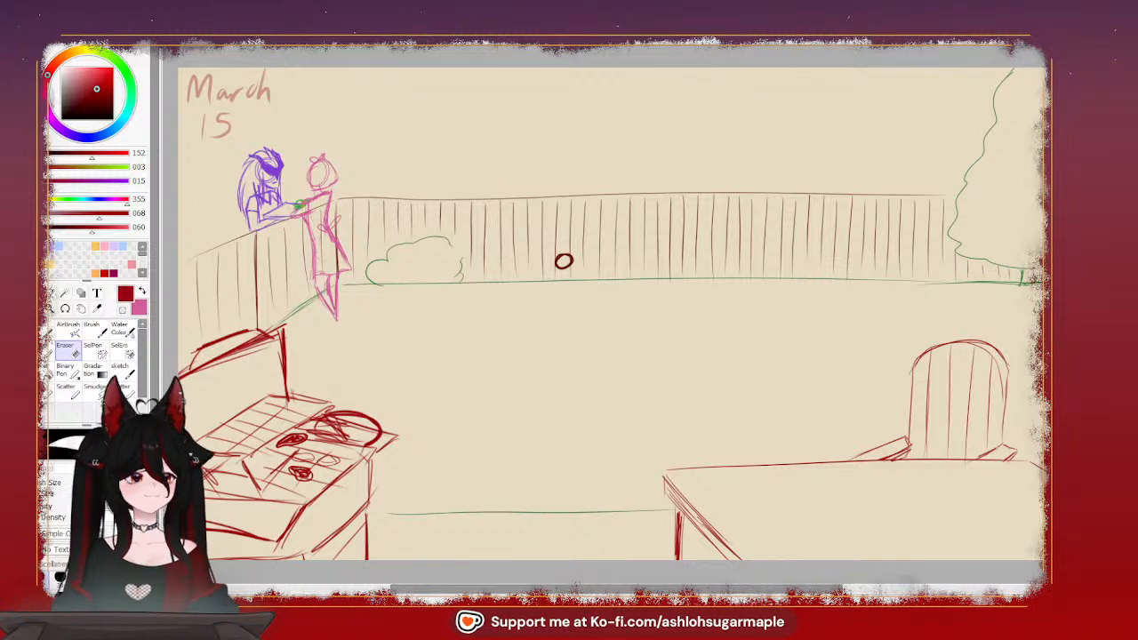
pyautogui.click(66, 331)
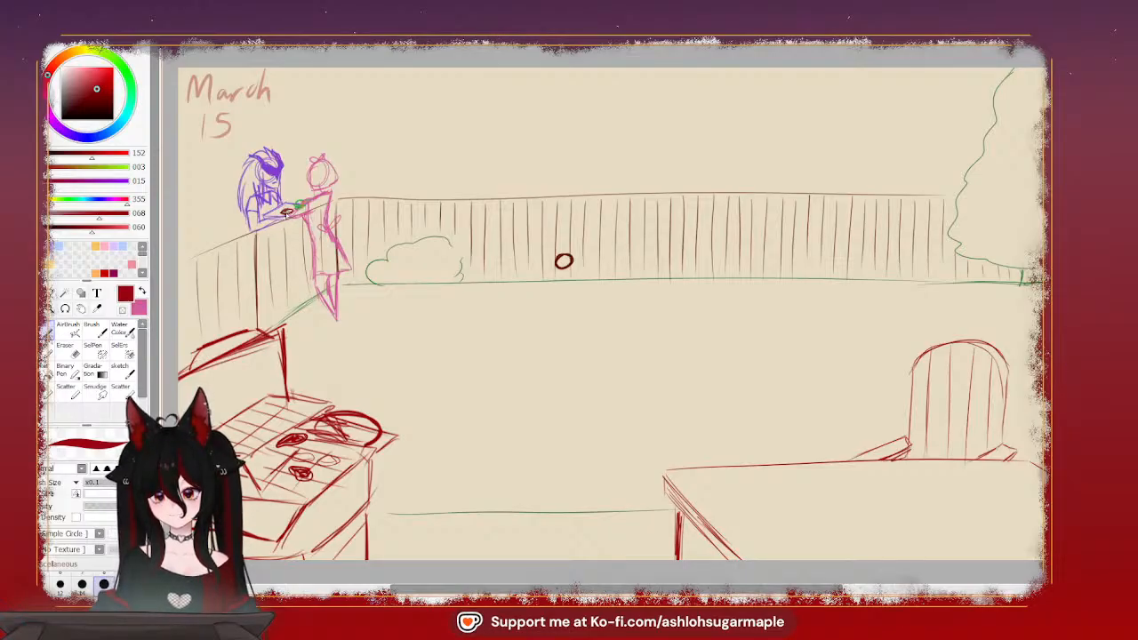
pyautogui.moveTo(287, 212); pyautogui.dragTo(283, 213)
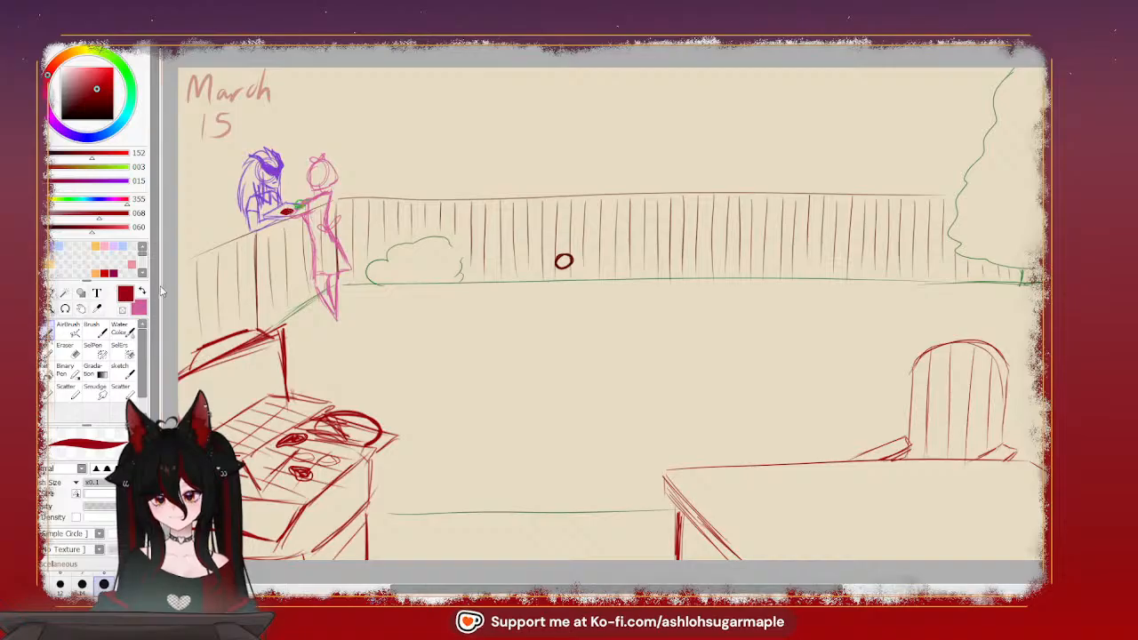
pyautogui.click(127, 75)
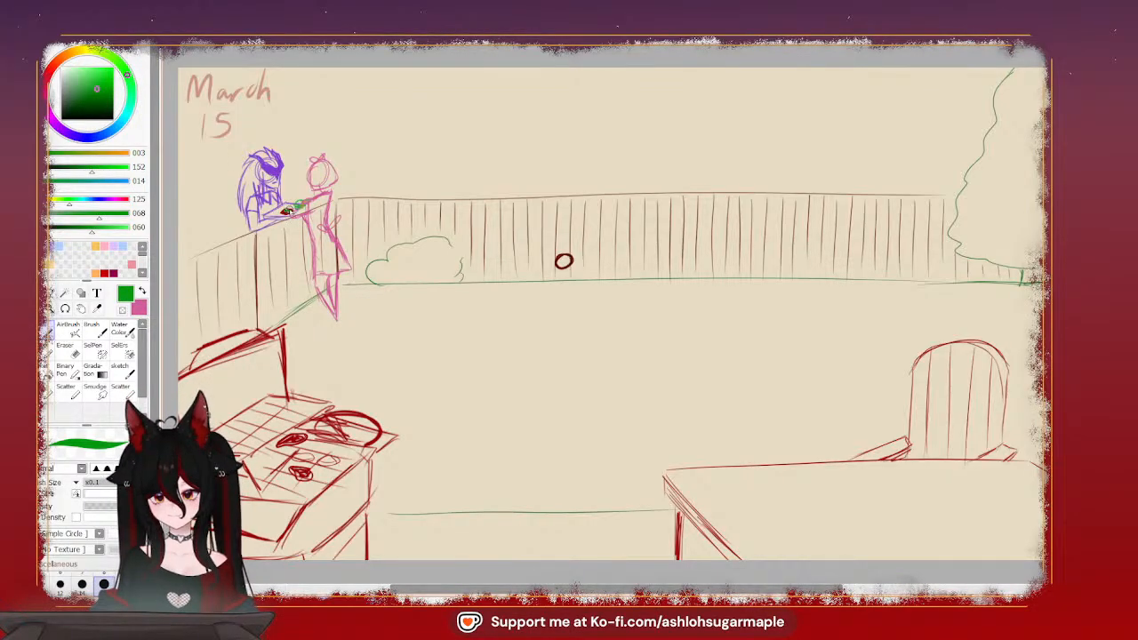
pyautogui.moveTo(288, 210); pyautogui.dragTo(281, 211)
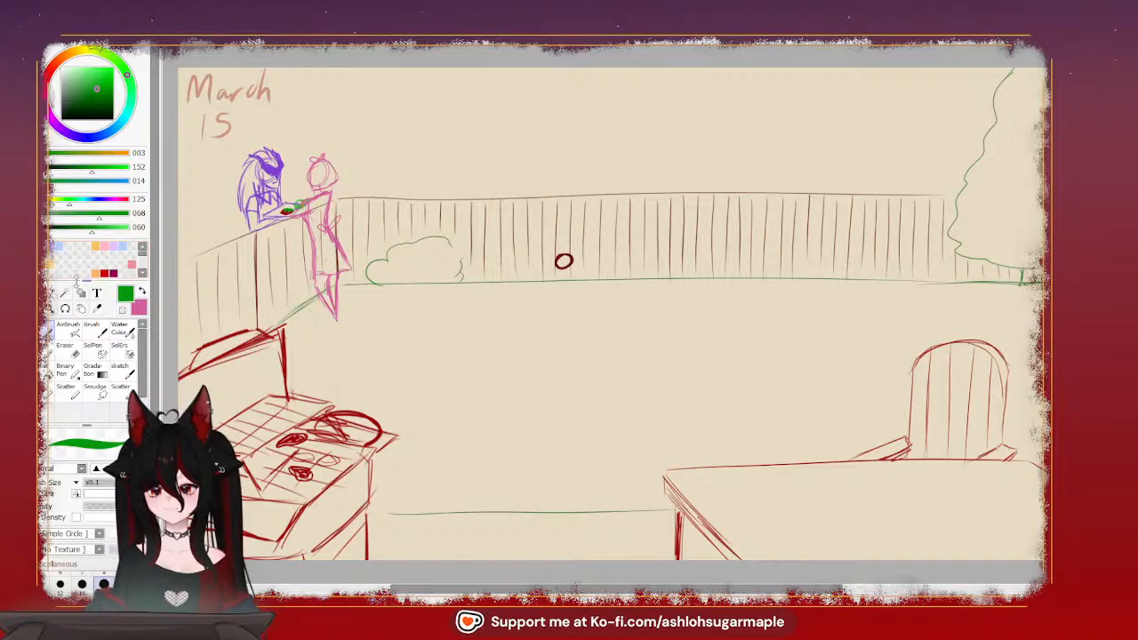
pyautogui.click(95, 246)
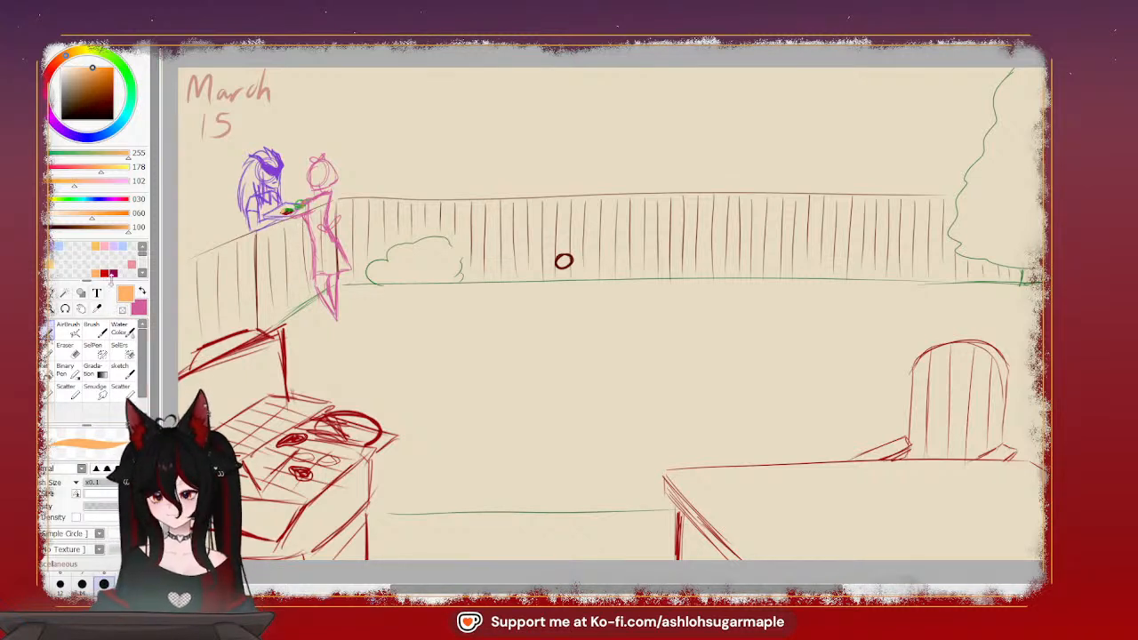
pyautogui.click(123, 101)
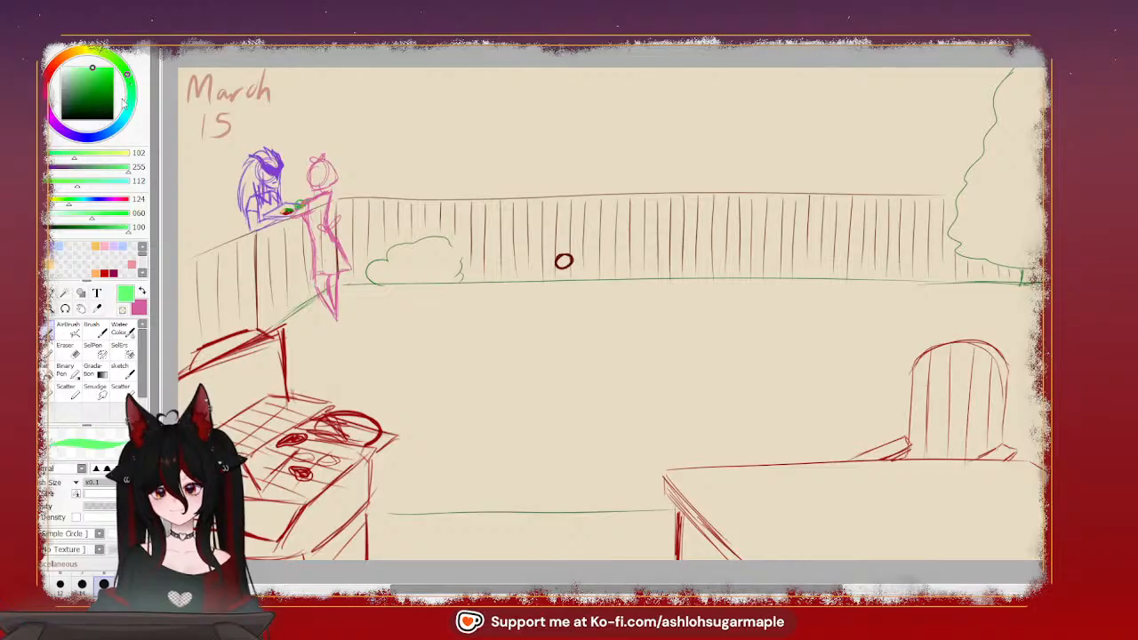
pyautogui.click(82, 89)
pyautogui.click(37, 308)
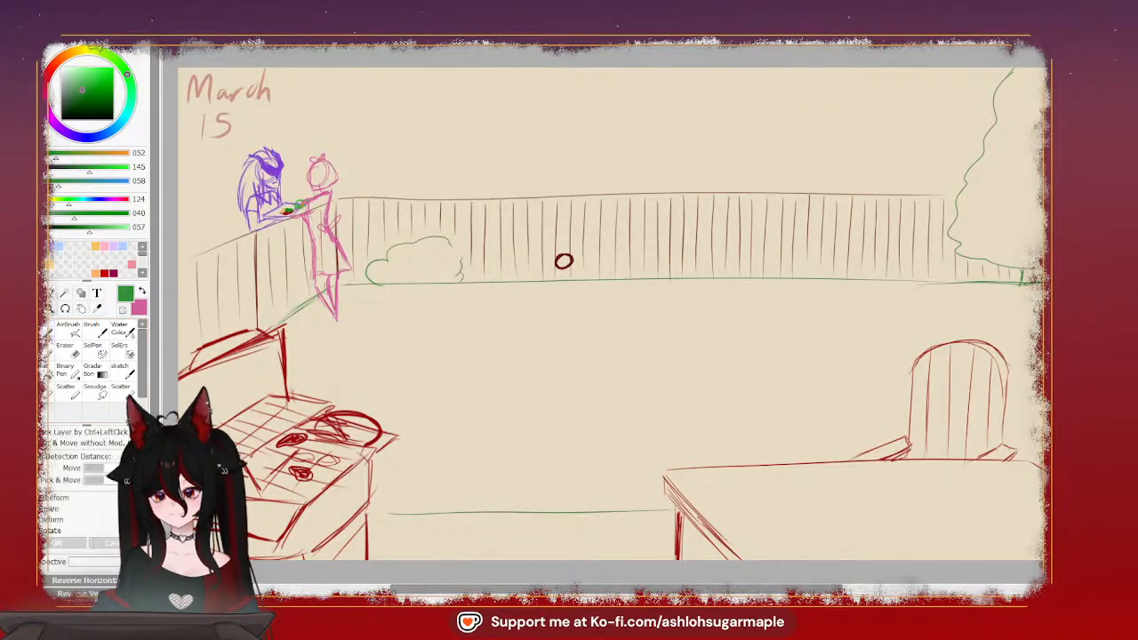
pyautogui.click(66, 331)
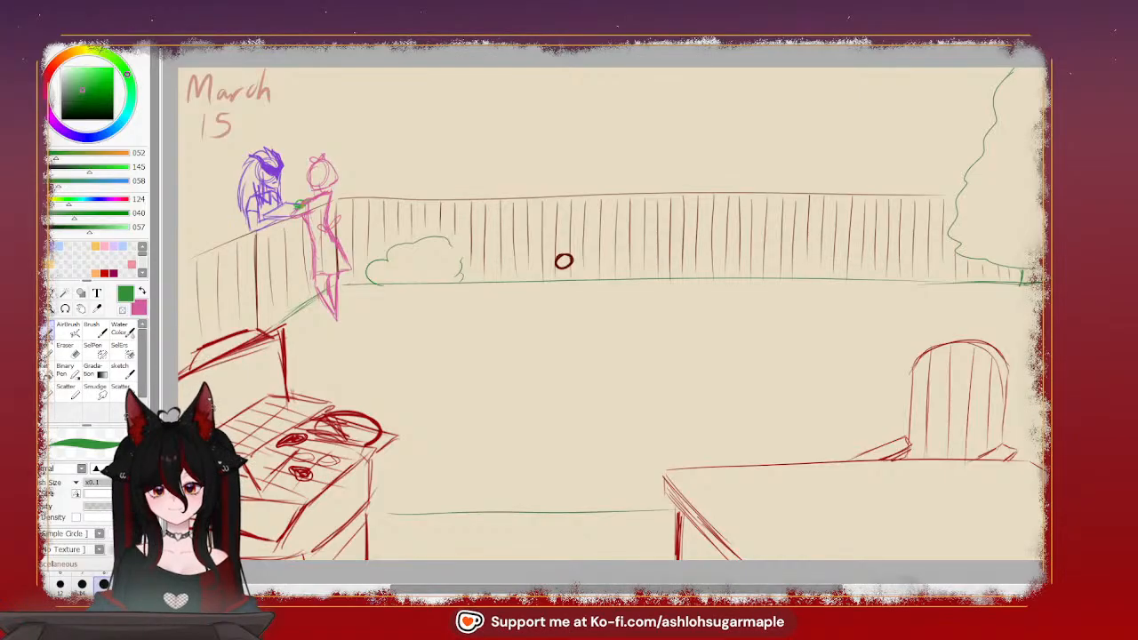
# Set the drawing color to dark green (RGB 23, 91, 28)
pyautogui.scroll(3, 615, 313)
pyautogui.moveTo(267, 222); pyautogui.dragTo(755, 333)
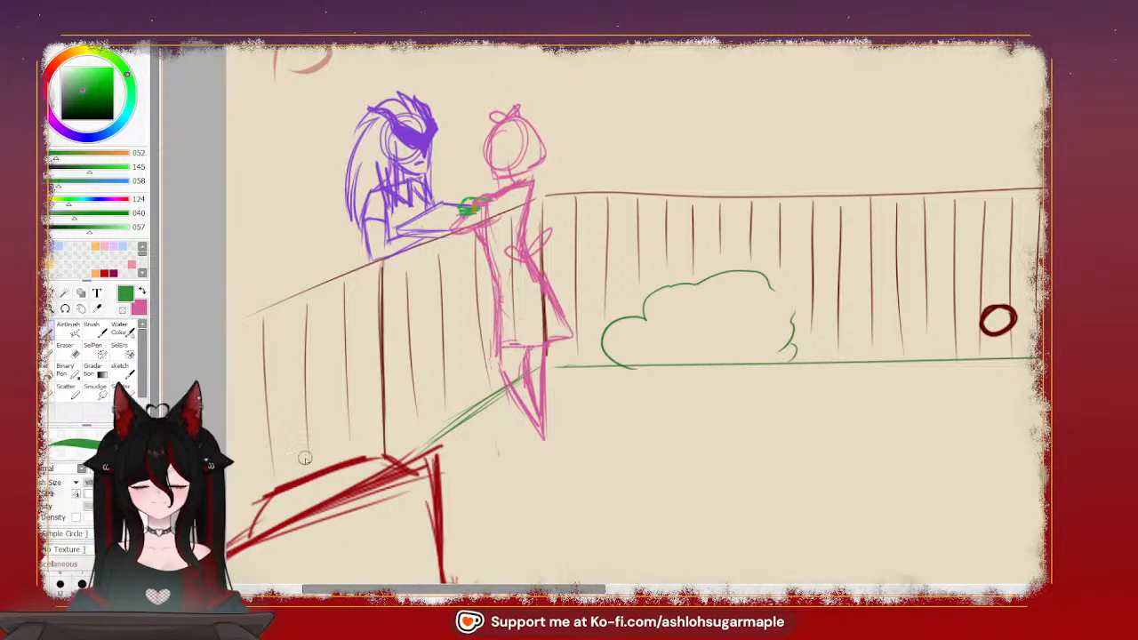
pyautogui.moveTo(80, 109); pyautogui.dragTo(77, 101)
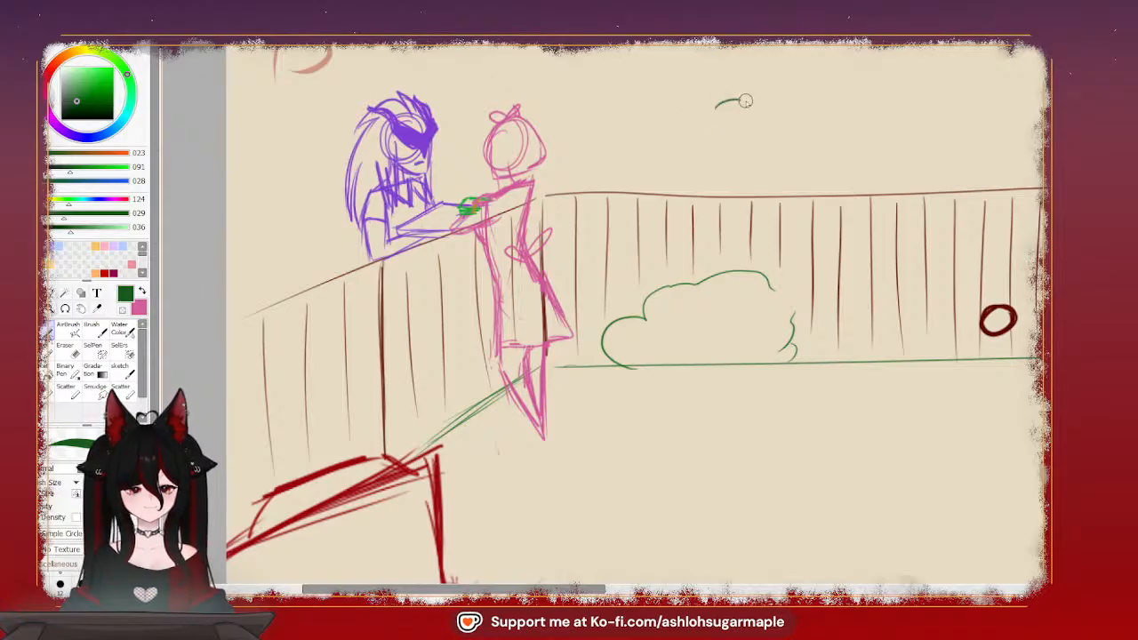
pyautogui.moveTo(757, 124); pyautogui.dragTo(745, 153)
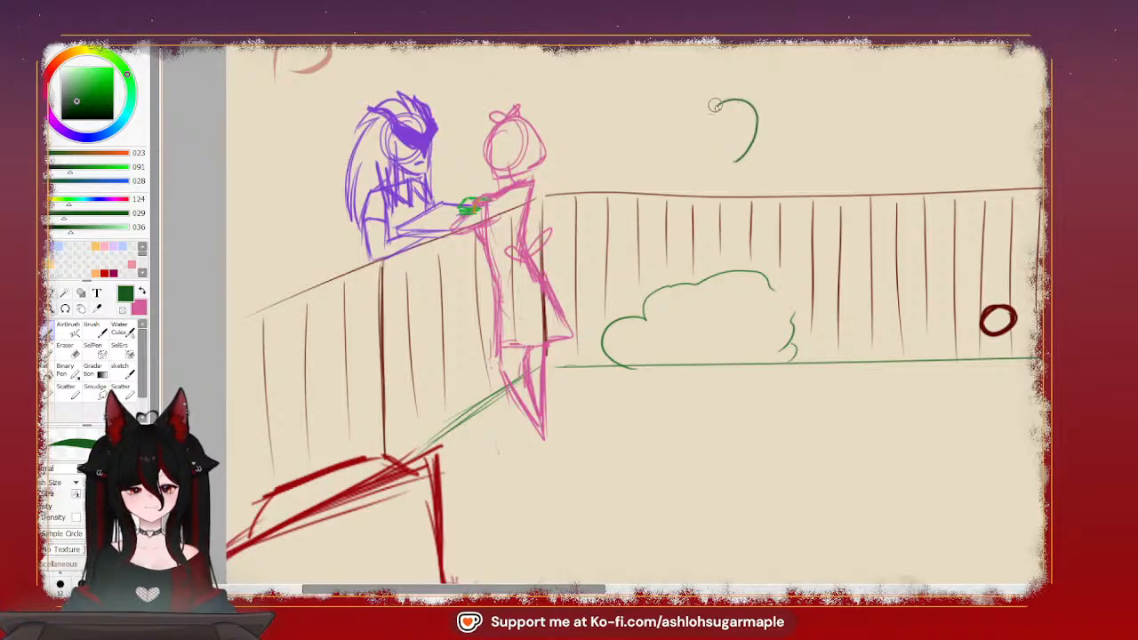
pyautogui.moveTo(715, 105)
pyautogui.mouseDown()
pyautogui.moveTo(697, 100)
pyautogui.moveTo(676, 125)
pyautogui.moveTo(710, 158)
pyautogui.moveTo(716, 151)
pyautogui.mouseUp()
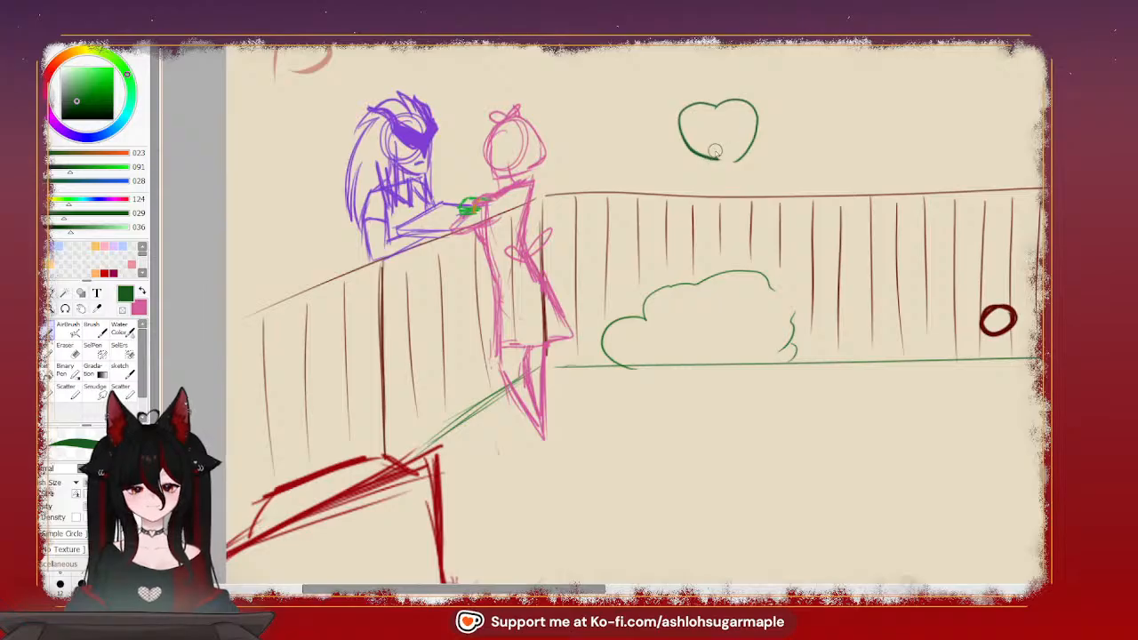
pyautogui.hotkey('ctrl', 'z')
pyautogui.moveTo(712, 105)
pyautogui.mouseDown()
pyautogui.moveTo(684, 114)
pyautogui.moveTo(674, 133)
pyautogui.moveTo(690, 160)
pyautogui.mouseUp()
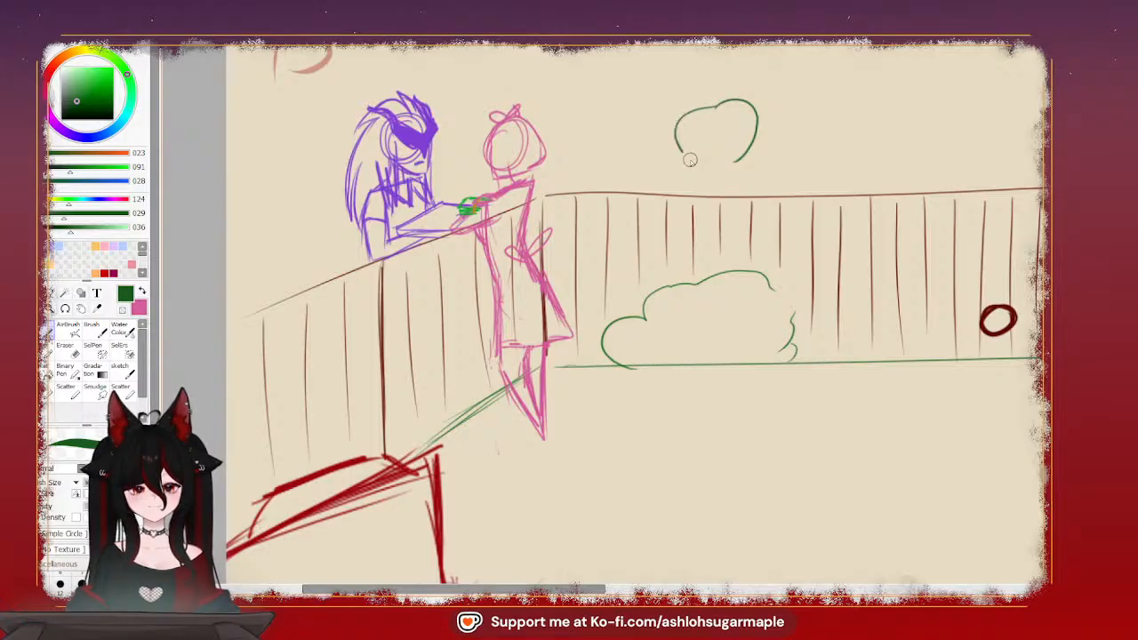
pyautogui.hotkey('ctrl', 'z')
pyautogui.hotkey('ctrl', 'z')
# Draw a round apple outline with a small stem above the back fence, then erase the side of the outline nearer the figures
pyautogui.moveTo(711, 107)
pyautogui.mouseDown()
pyautogui.moveTo(745, 101)
pyautogui.moveTo(760, 114)
pyautogui.moveTo(744, 161)
pyautogui.moveTo(714, 169)
pyautogui.moveTo(681, 151)
pyautogui.moveTo(676, 115)
pyautogui.moveTo(716, 99)
pyautogui.mouseUp()
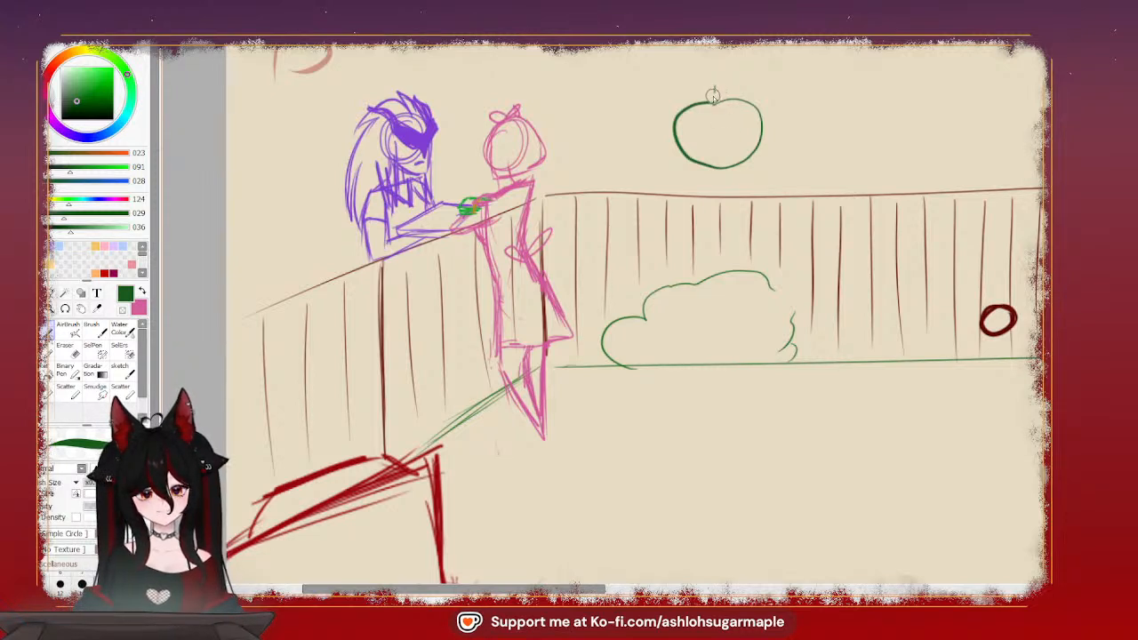
pyautogui.moveTo(713, 95); pyautogui.dragTo(718, 82)
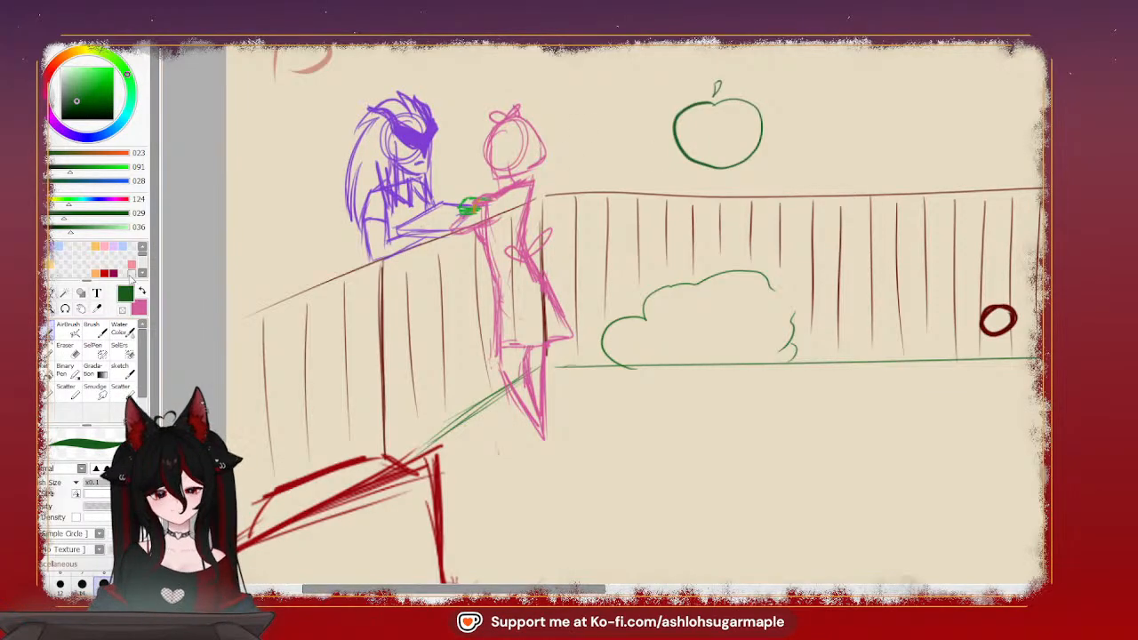
pyautogui.click(65, 348)
pyautogui.moveTo(682, 105)
pyautogui.mouseDown()
pyautogui.moveTo(690, 163)
pyautogui.moveTo(677, 130)
pyautogui.moveTo(705, 164)
pyautogui.mouseUp()
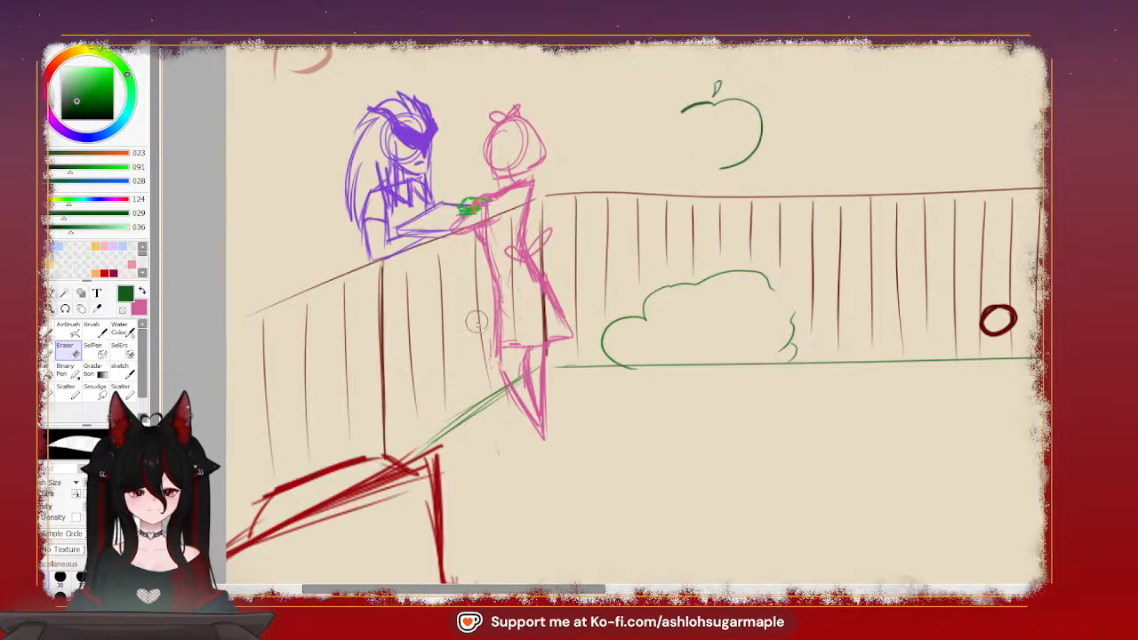
# Draw a jagged bite edge along the open side of the green apple and a wavy dripping coating line across it
pyautogui.click(48, 334)
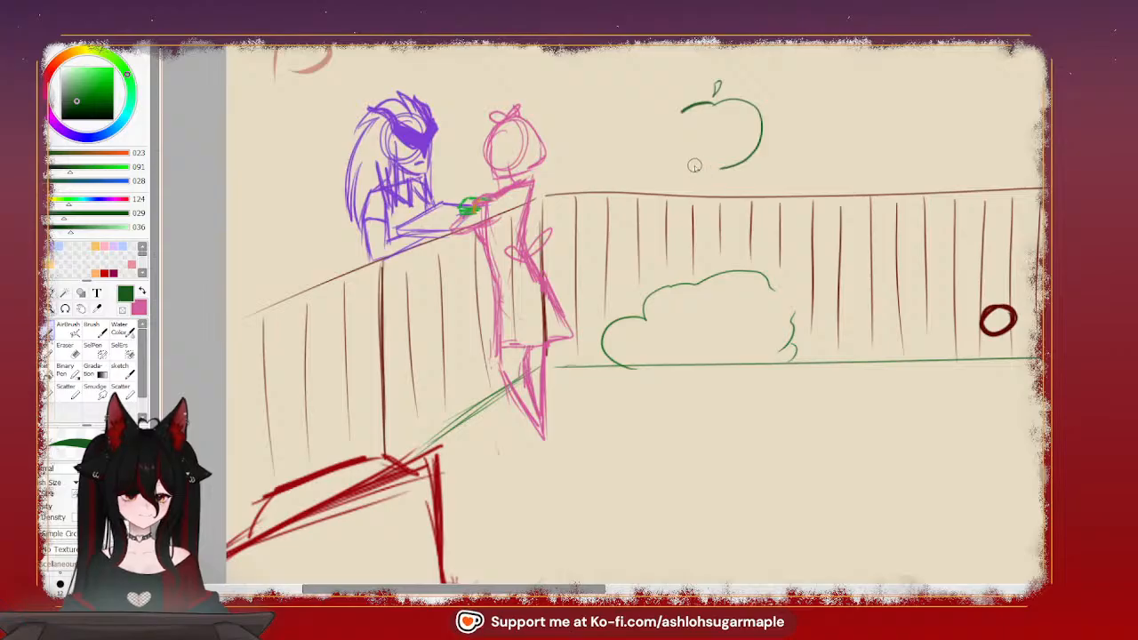
pyautogui.moveTo(694, 166); pyautogui.dragTo(725, 170)
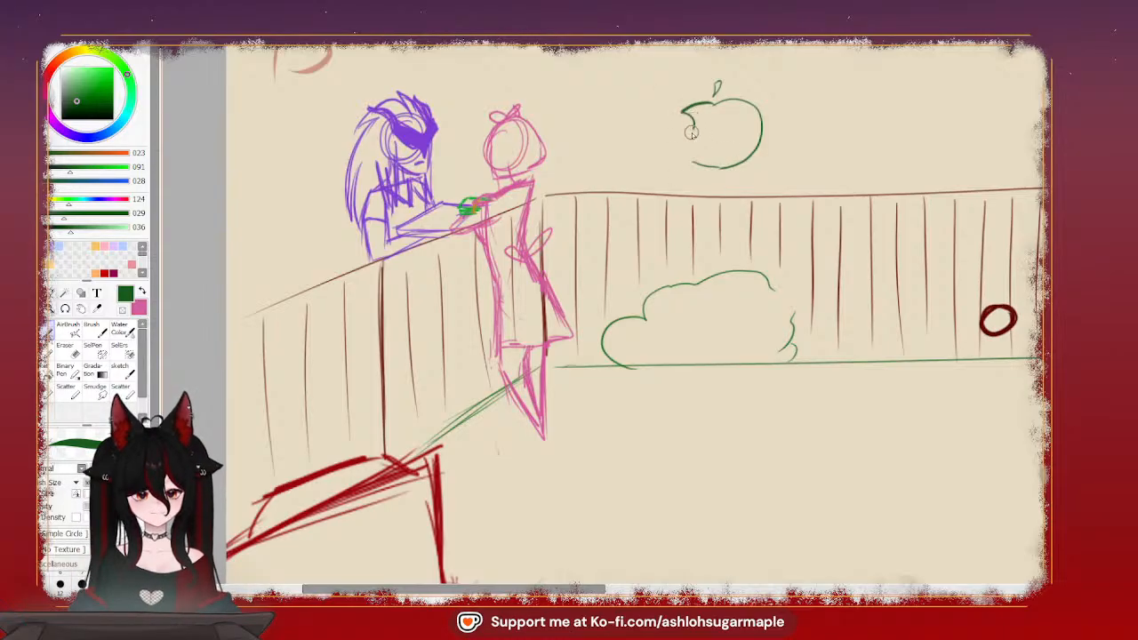
pyautogui.moveTo(691, 132); pyautogui.dragTo(698, 157)
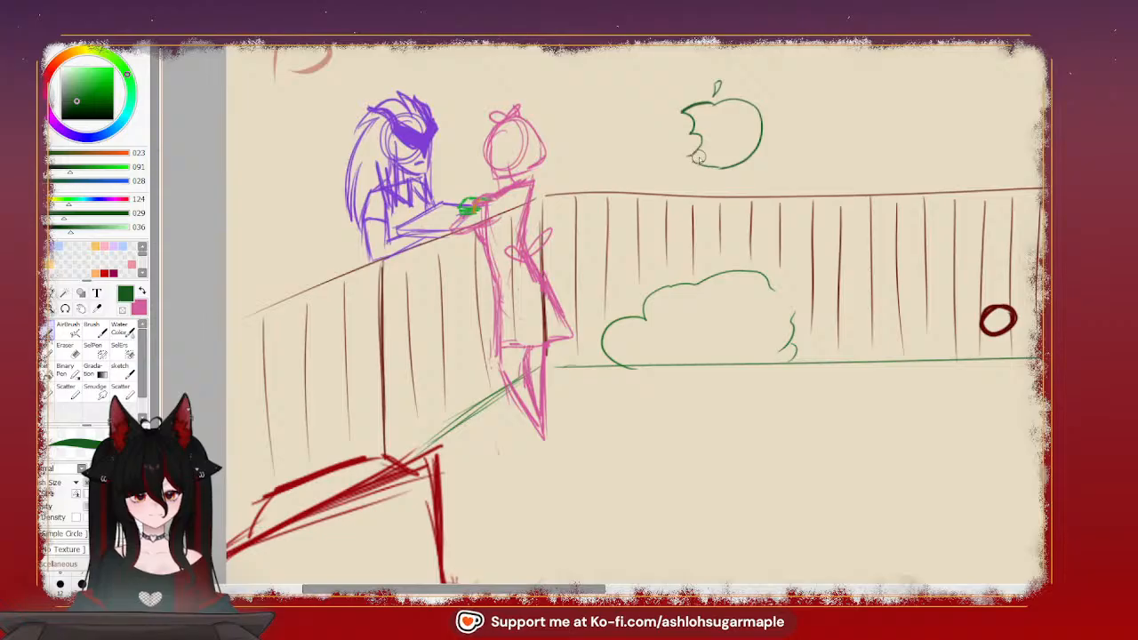
pyautogui.hotkey('ctrl', 'z')
pyautogui.hotkey('ctrl', 'z')
pyautogui.moveTo(683, 111); pyautogui.dragTo(697, 121)
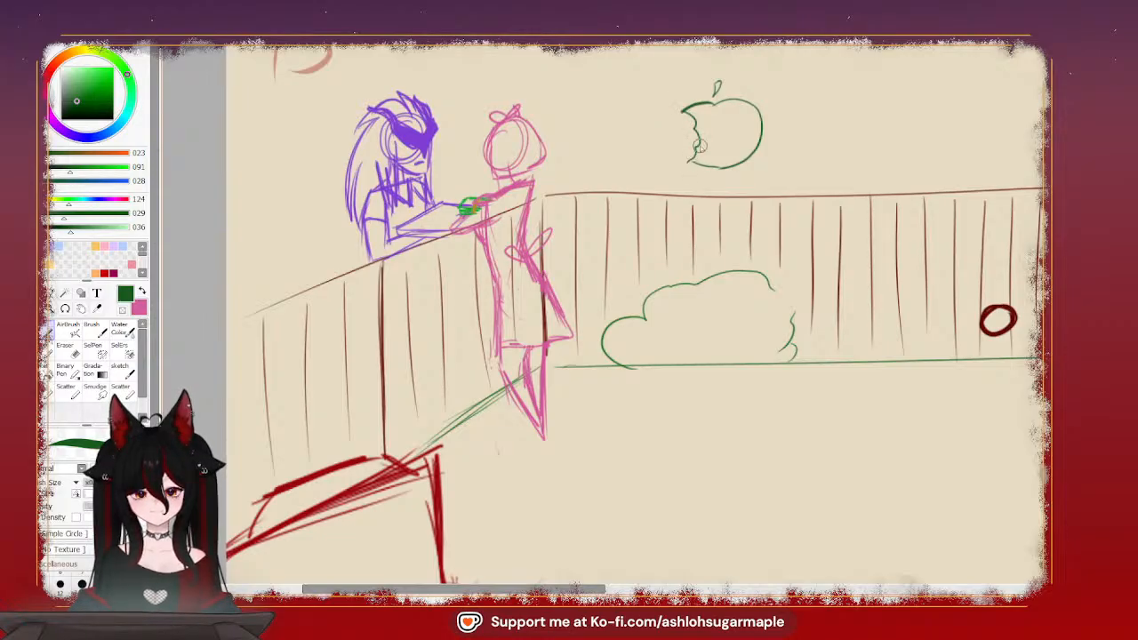
pyautogui.hotkey('ctrl', 'z')
pyautogui.hotkey('ctrl', 'z')
pyautogui.moveTo(693, 161); pyautogui.dragTo(694, 142)
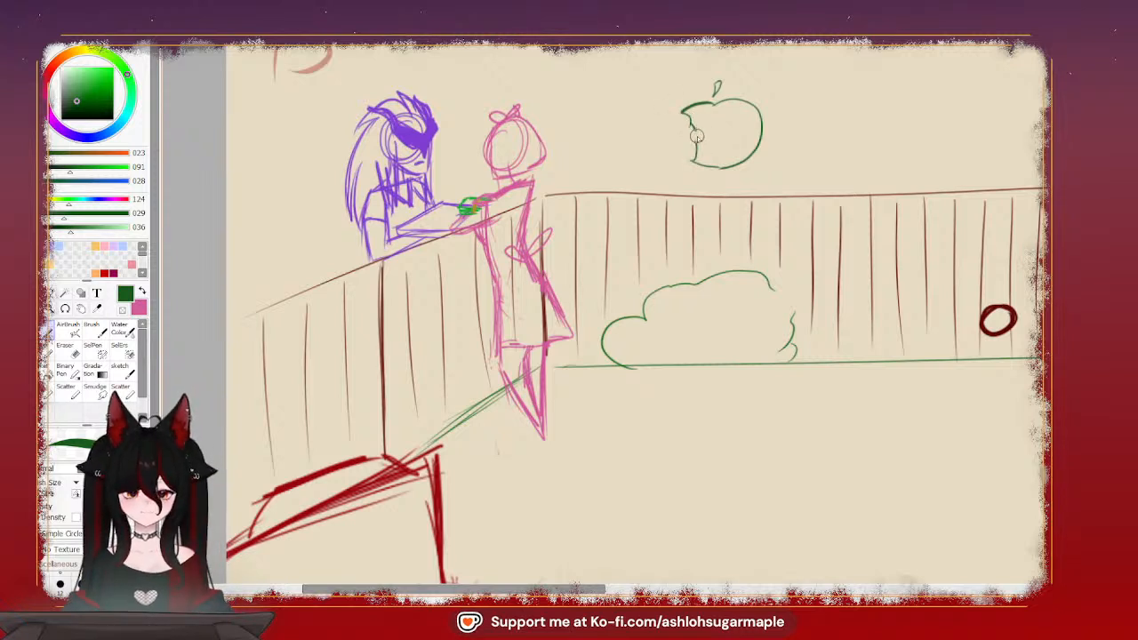
pyautogui.moveTo(698, 136); pyautogui.dragTo(691, 155)
pyautogui.hotkey('ctrl', 'z')
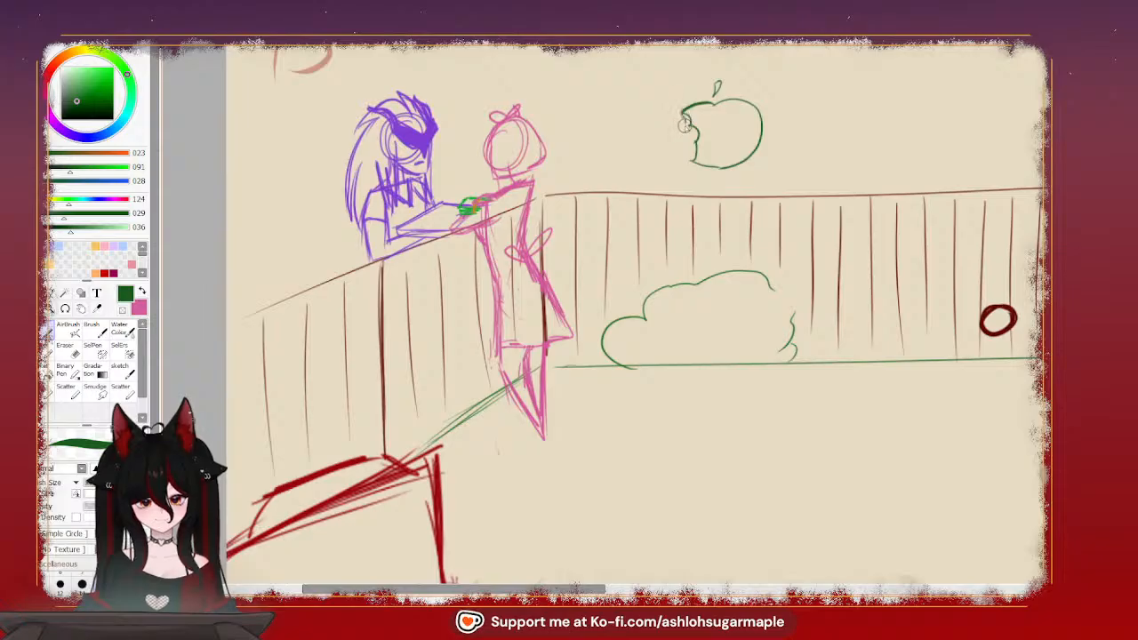
pyautogui.moveTo(690, 133); pyautogui.dragTo(688, 147)
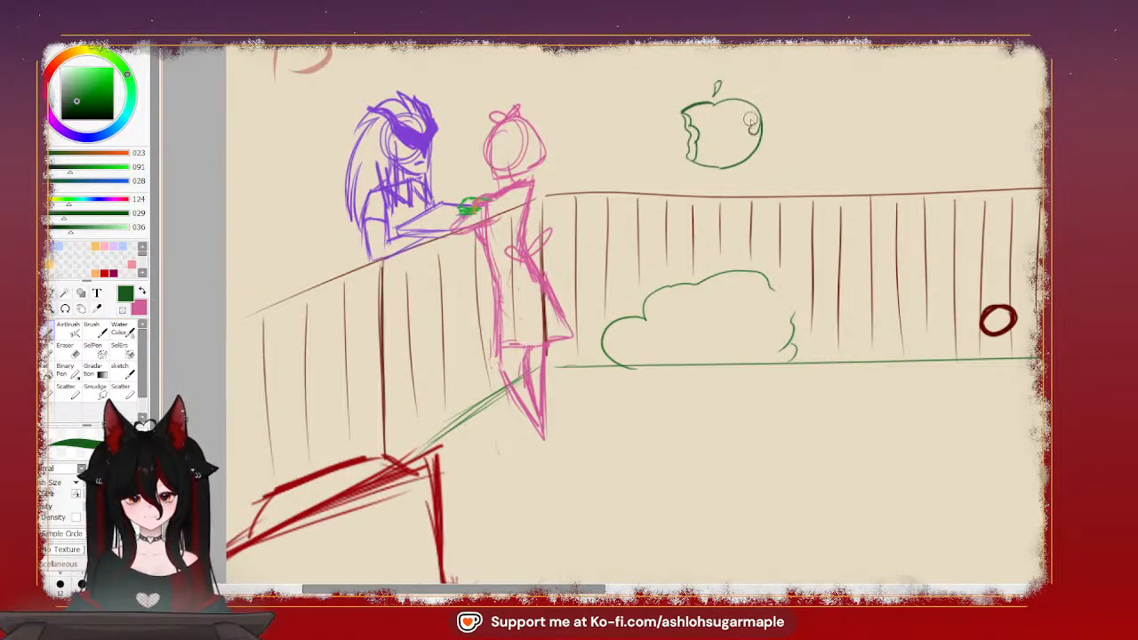
pyautogui.moveTo(750, 121)
pyautogui.mouseDown()
pyautogui.moveTo(735, 142)
pyautogui.moveTo(714, 125)
pyautogui.mouseUp()
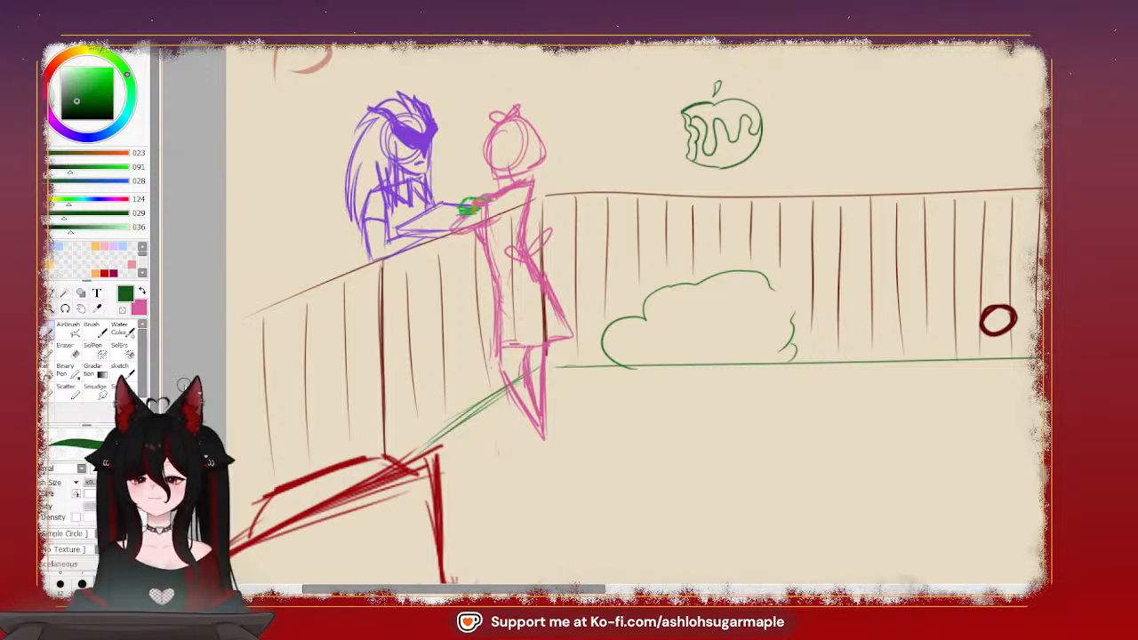
pyautogui.click(52, 295)
pyautogui.moveTo(758, 60)
pyautogui.mouseDown()
pyautogui.moveTo(670, 92)
pyautogui.moveTo(657, 127)
pyautogui.moveTo(679, 170)
pyautogui.moveTo(730, 182)
pyautogui.moveTo(792, 112)
pyautogui.mouseUp()
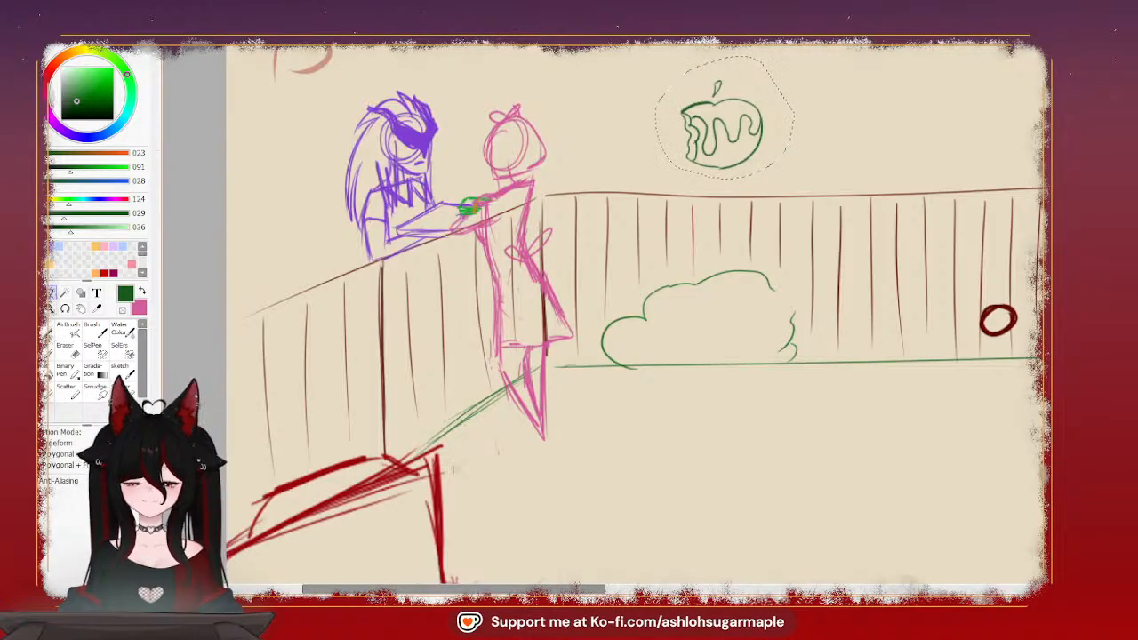
pyautogui.click(51, 293)
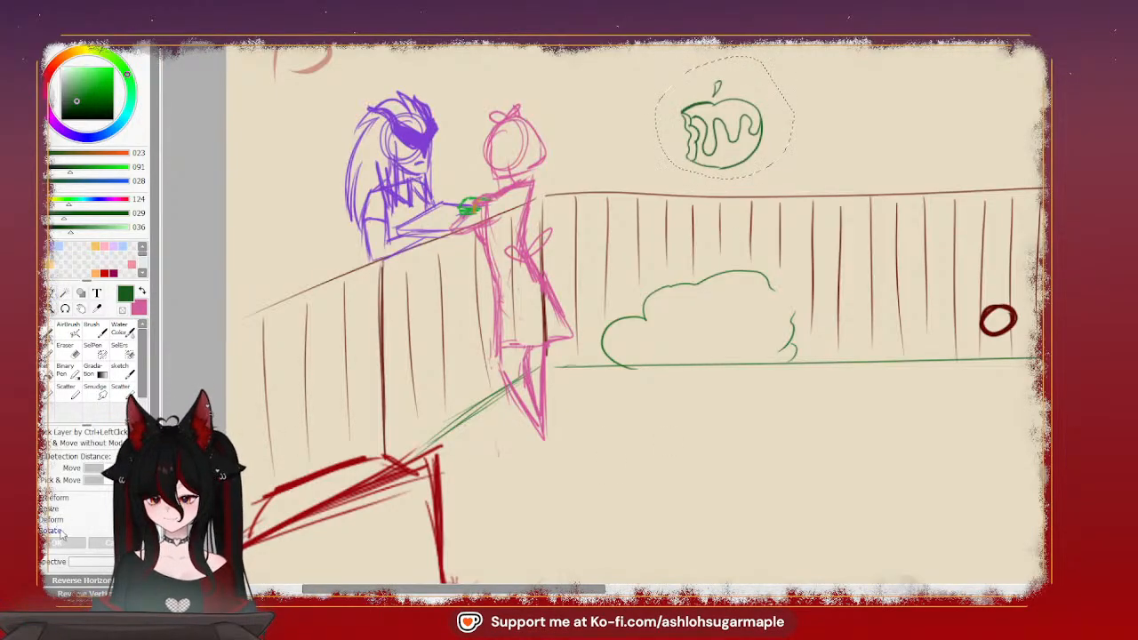
pyautogui.hotkey('ctrl', 't')
pyautogui.moveTo(722, 132)
pyautogui.mouseDown()
pyautogui.moveTo(534, 219)
pyautogui.moveTo(462, 204)
pyautogui.mouseUp()
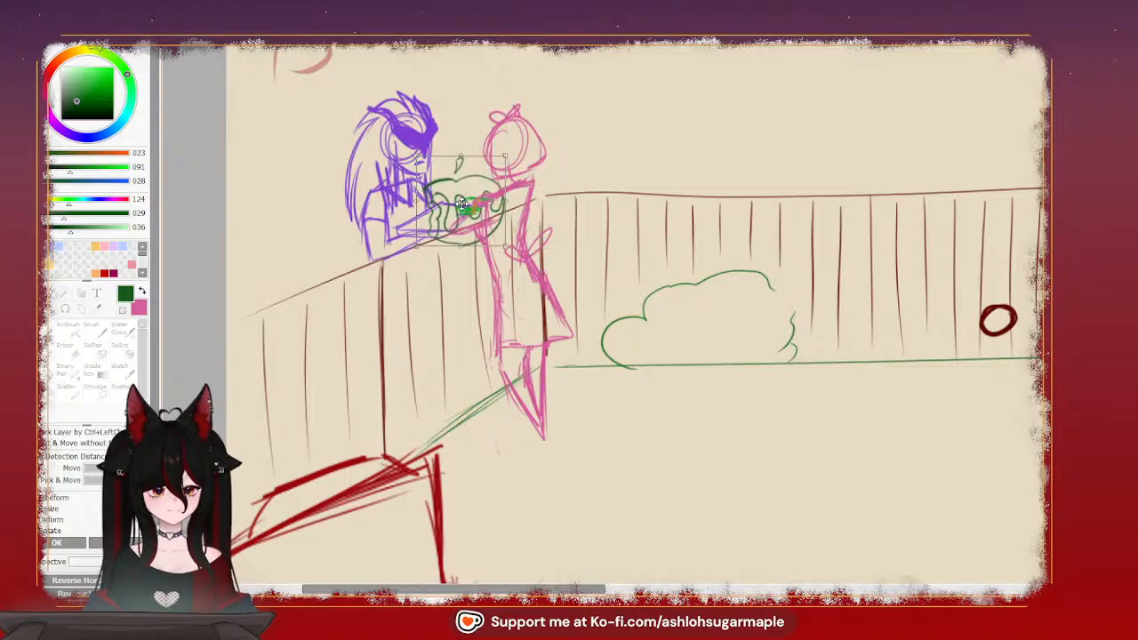
pyautogui.moveTo(513, 169); pyautogui.dragTo(483, 218)
pyautogui.moveTo(428, 175); pyautogui.dragTo(433, 194)
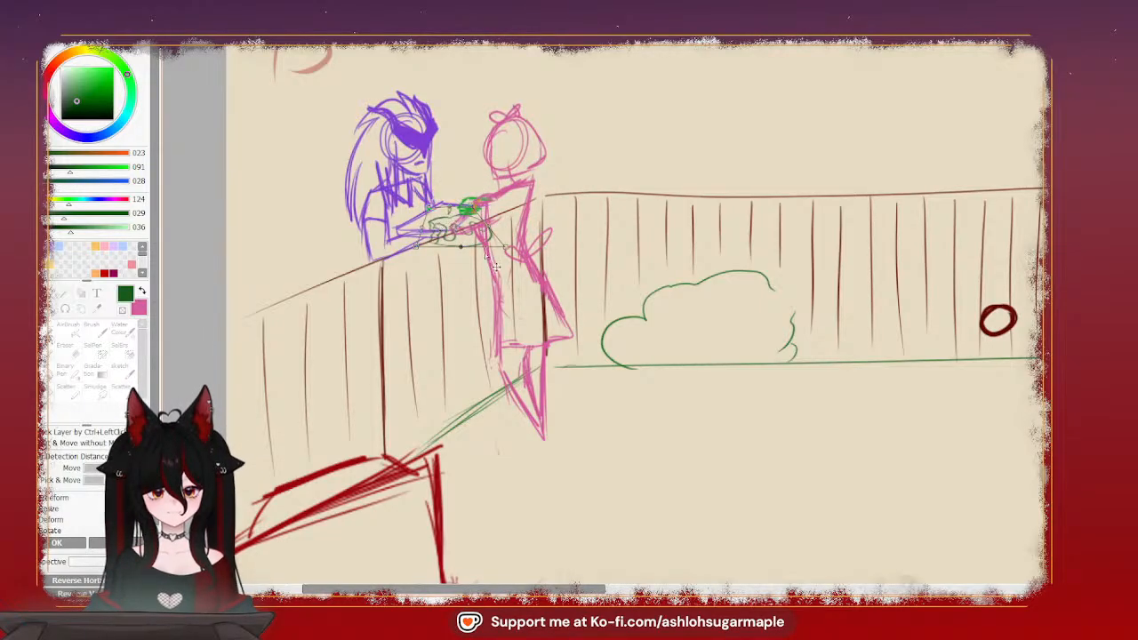
pyautogui.moveTo(509, 259)
pyautogui.mouseDown()
pyautogui.moveTo(440, 253)
pyautogui.moveTo(454, 238)
pyautogui.moveTo(466, 247)
pyautogui.moveTo(439, 206)
pyautogui.moveTo(466, 215)
pyautogui.moveTo(454, 234)
pyautogui.moveTo(411, 223)
pyautogui.moveTo(450, 231)
pyautogui.moveTo(466, 214)
pyautogui.moveTo(444, 204)
pyautogui.moveTo(449, 231)
pyautogui.mouseUp()
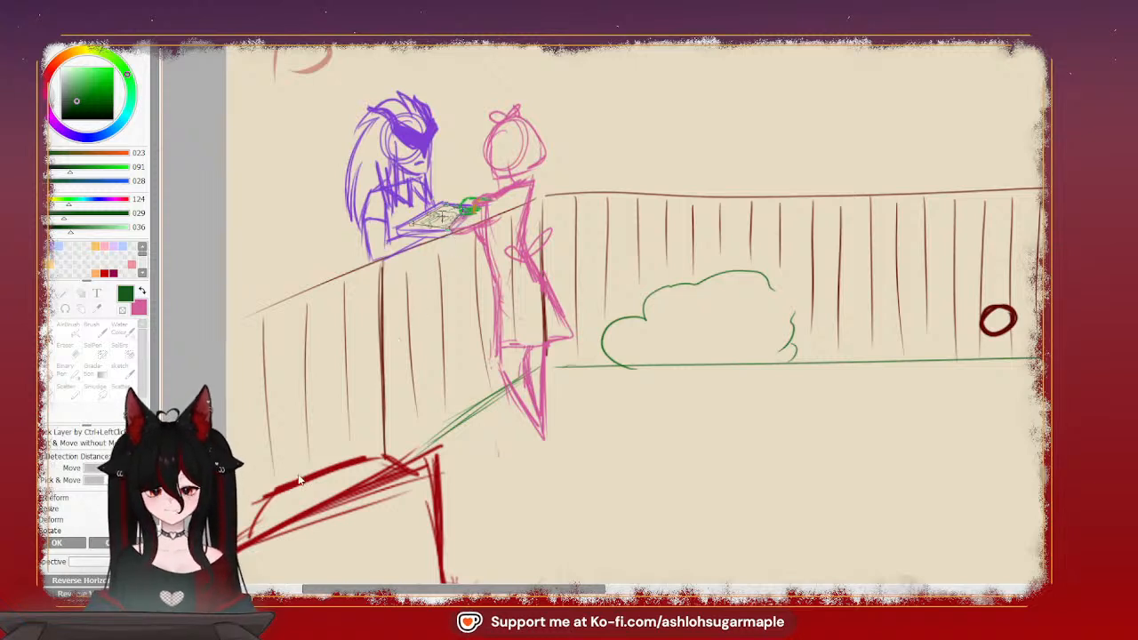
pyautogui.click(105, 543)
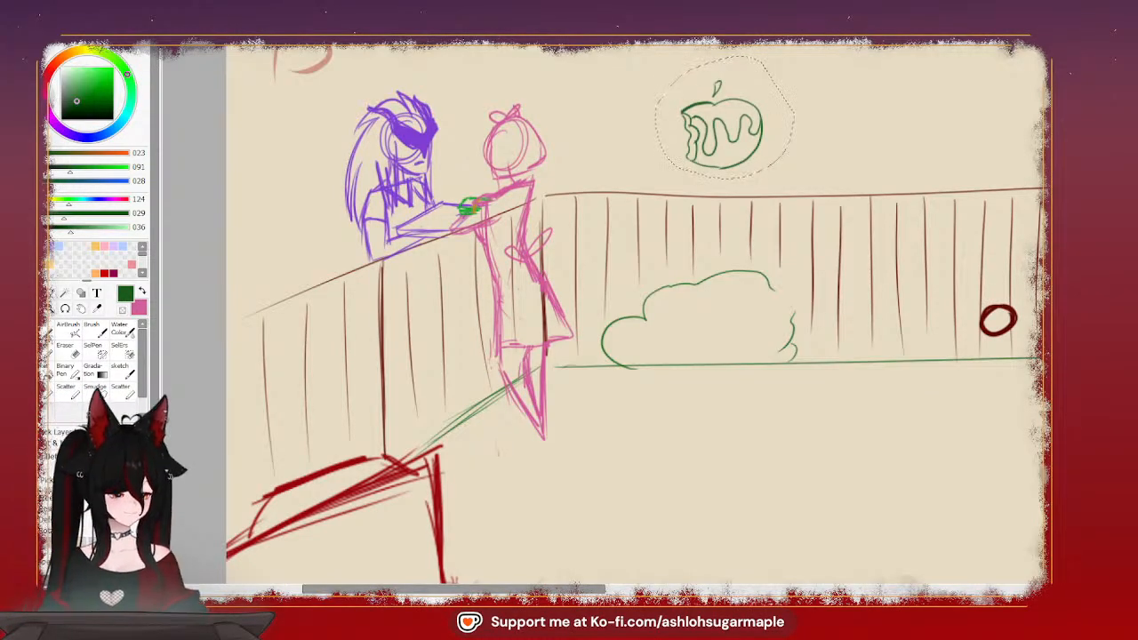
# Duplicate the bitten apple and distort the copy so it lies flat on the tray between the purple and pink figures
pyautogui.hotkey('ctrl', 'd')
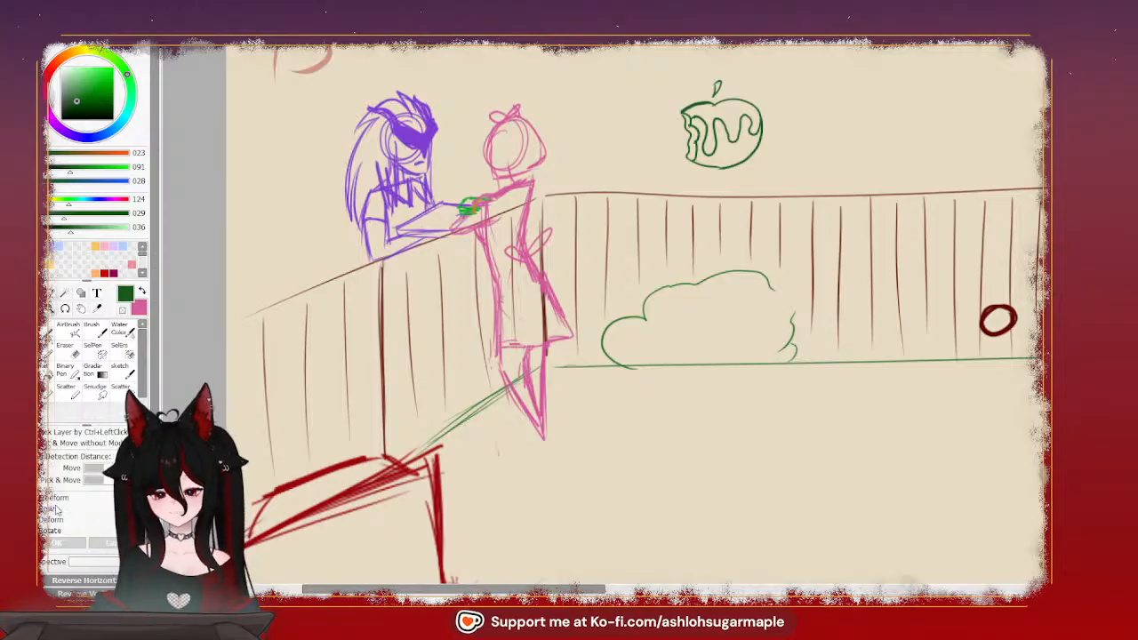
pyautogui.click(62, 524)
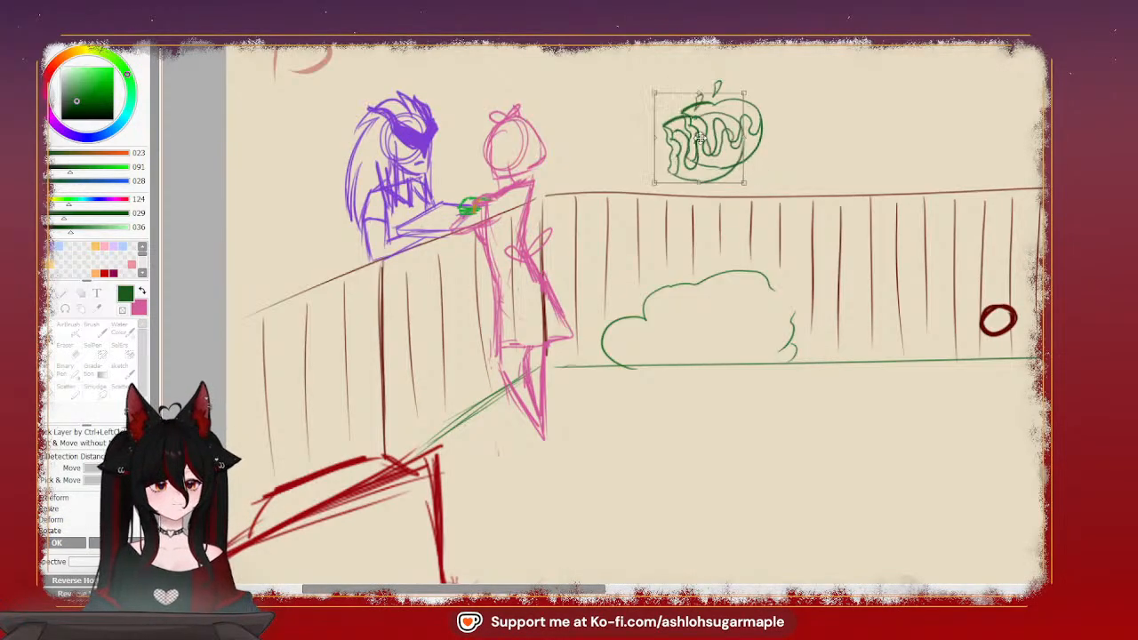
pyautogui.moveTo(702, 181); pyautogui.dragTo(482, 200)
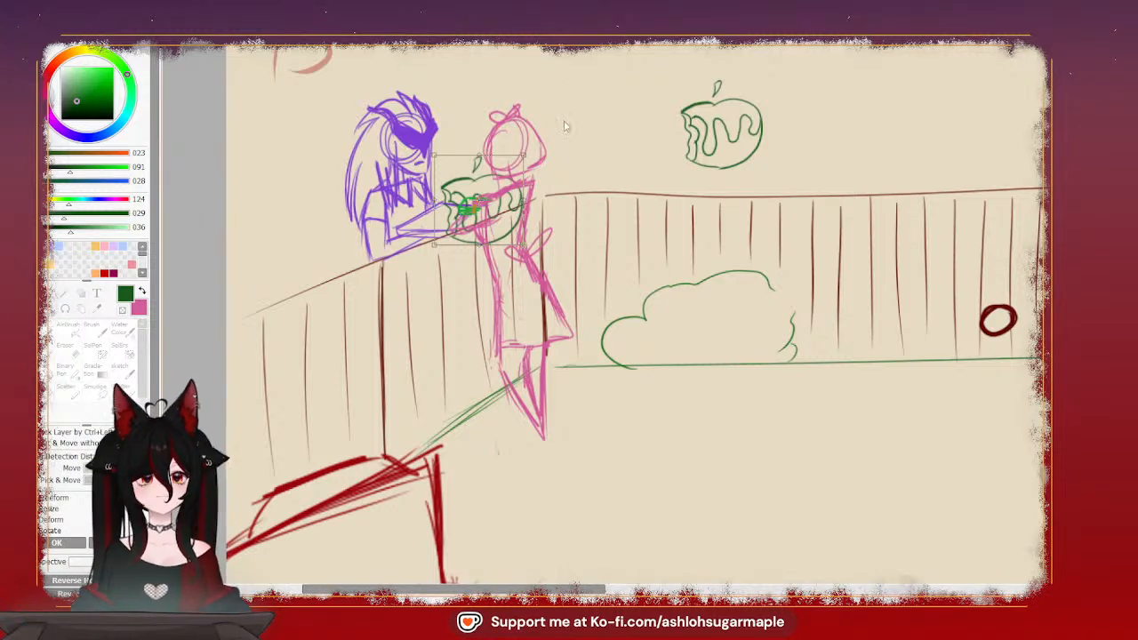
pyautogui.moveTo(478, 206); pyautogui.dragTo(457, 190)
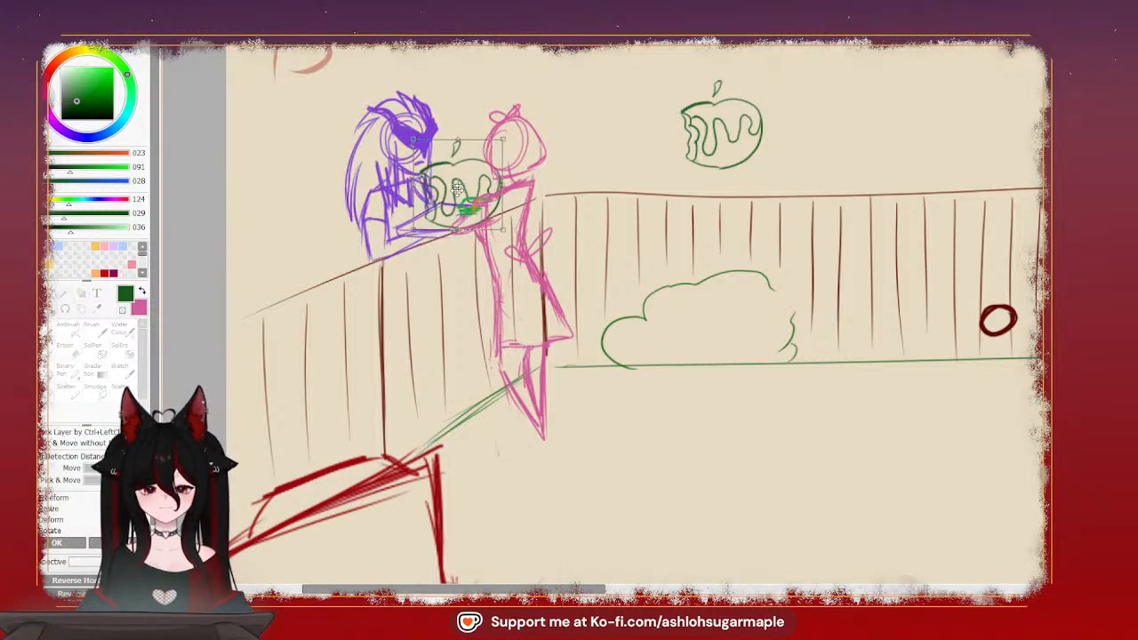
pyautogui.moveTo(503, 140); pyautogui.dragTo(498, 193)
pyautogui.moveTo(414, 139); pyautogui.dragTo(438, 203)
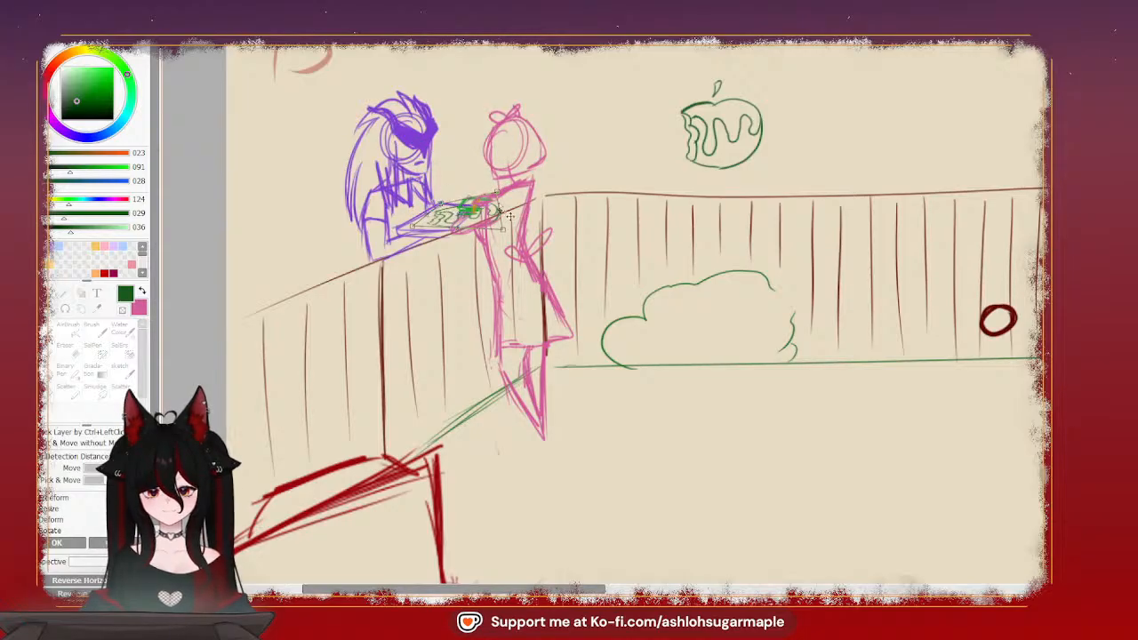
pyautogui.moveTo(425, 247); pyautogui.dragTo(422, 239)
pyautogui.moveTo(502, 231); pyautogui.dragTo(458, 232)
pyautogui.moveTo(497, 193)
pyautogui.mouseDown()
pyautogui.moveTo(463, 229)
pyautogui.moveTo(409, 226)
pyautogui.mouseUp()
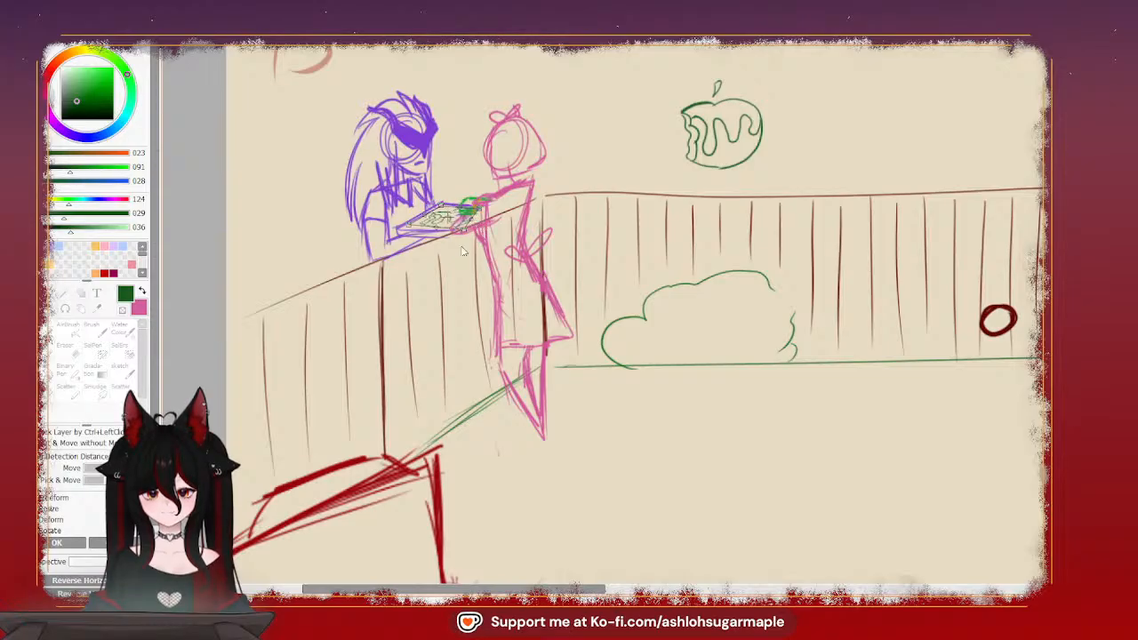
pyautogui.click(64, 544)
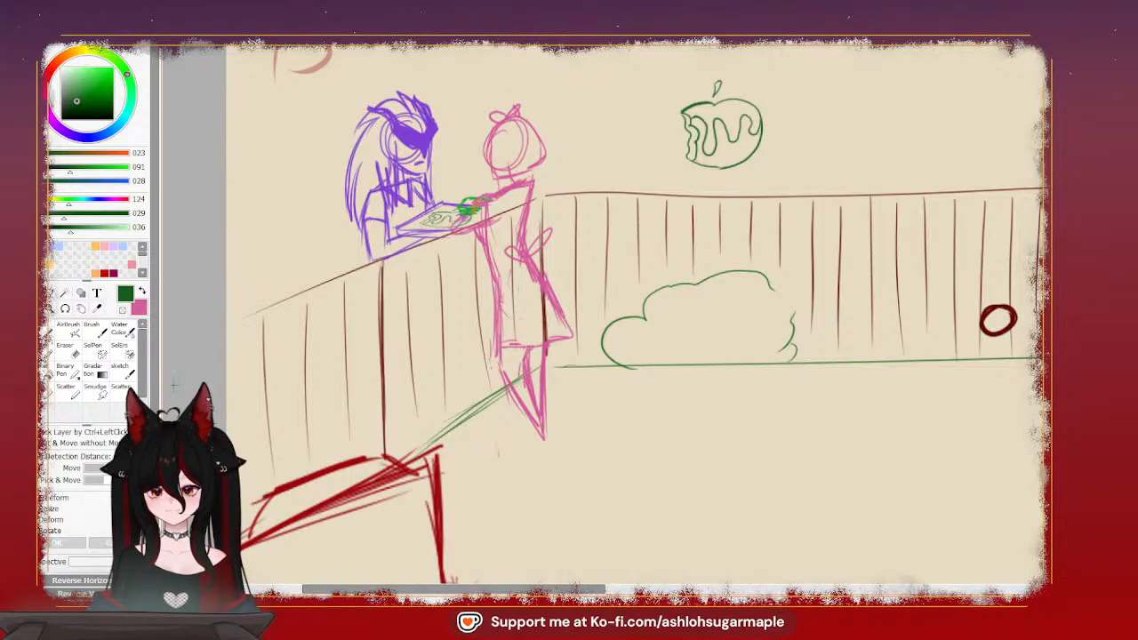
pyautogui.press('e')
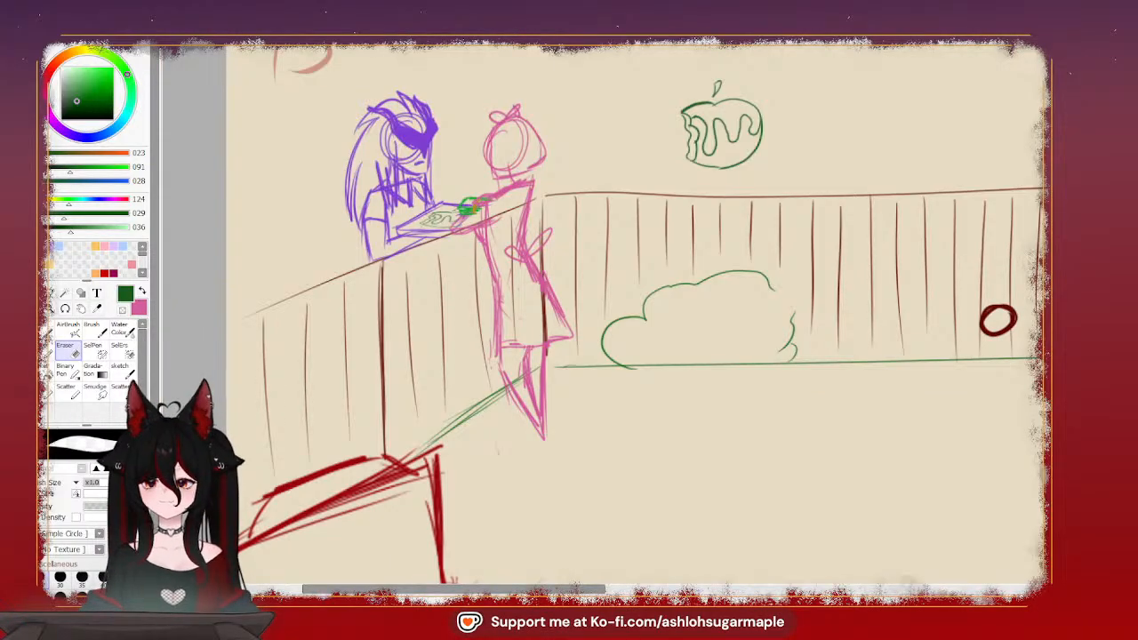
# Set the drawing color to red (RGB 210, 40, 54) and draw a flat oval plate near the table's back corner facing the grill
pyautogui.press('Home')
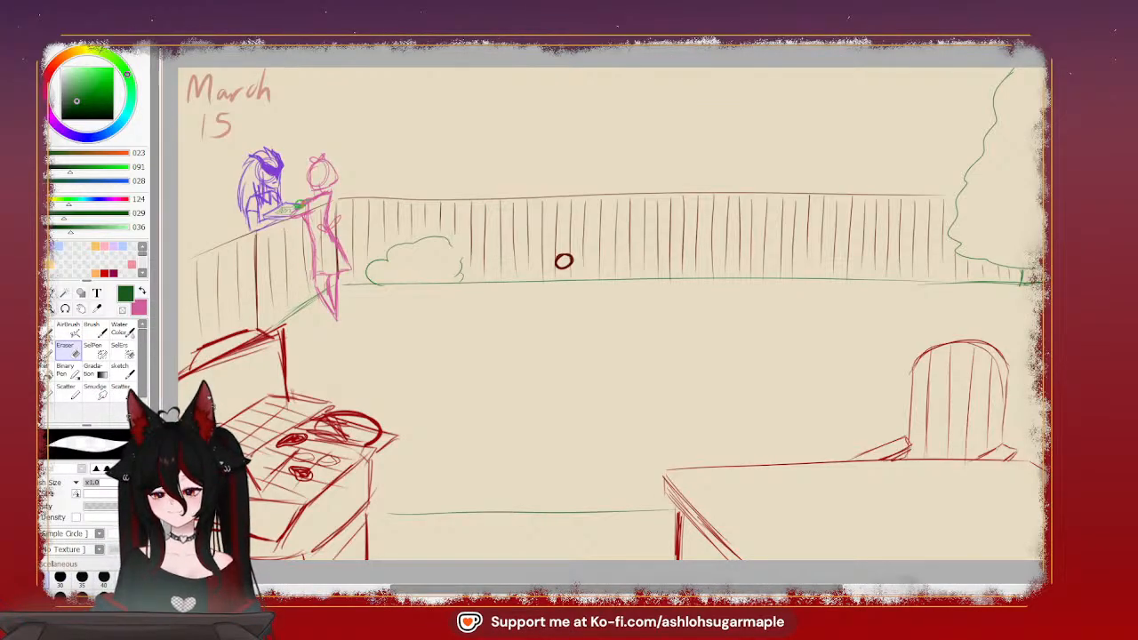
pyautogui.click(48, 76)
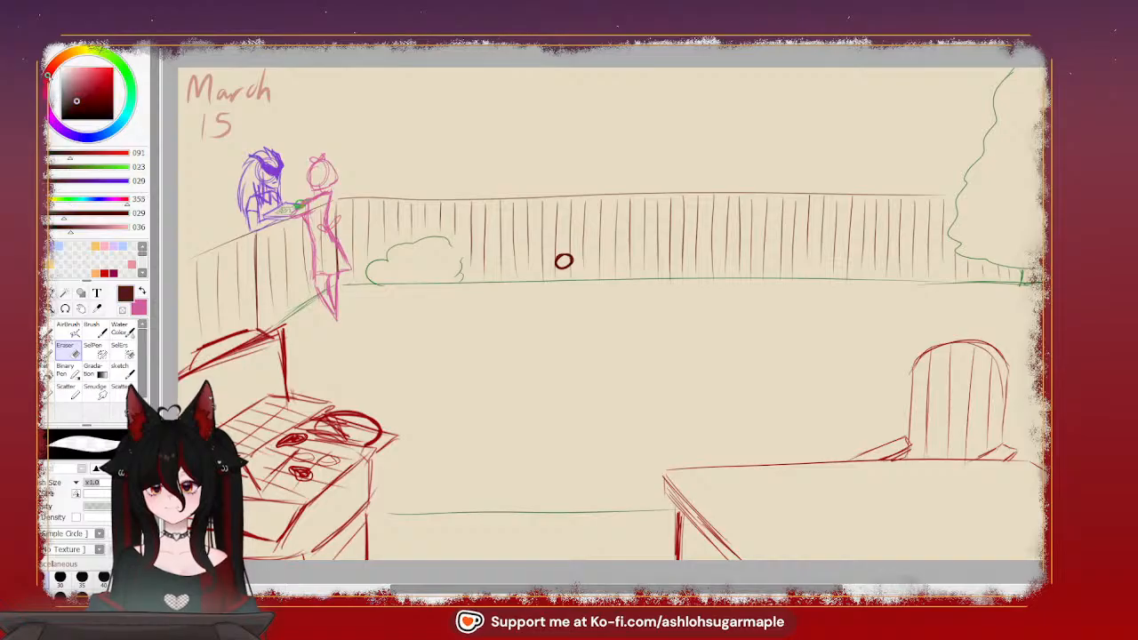
pyautogui.click(88, 72)
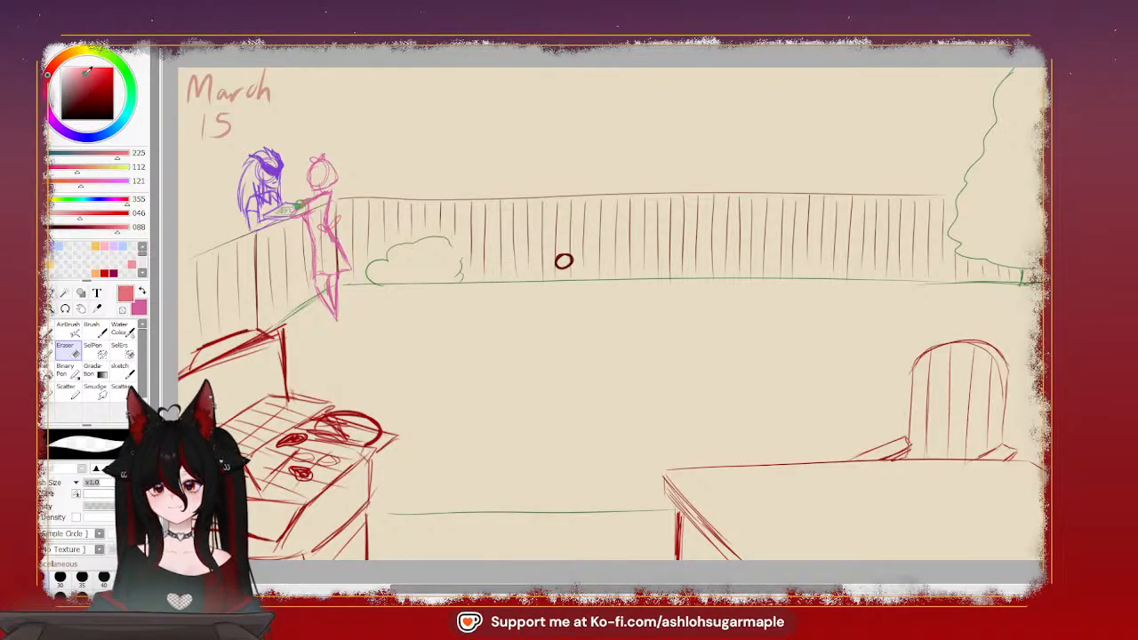
pyautogui.click(98, 76)
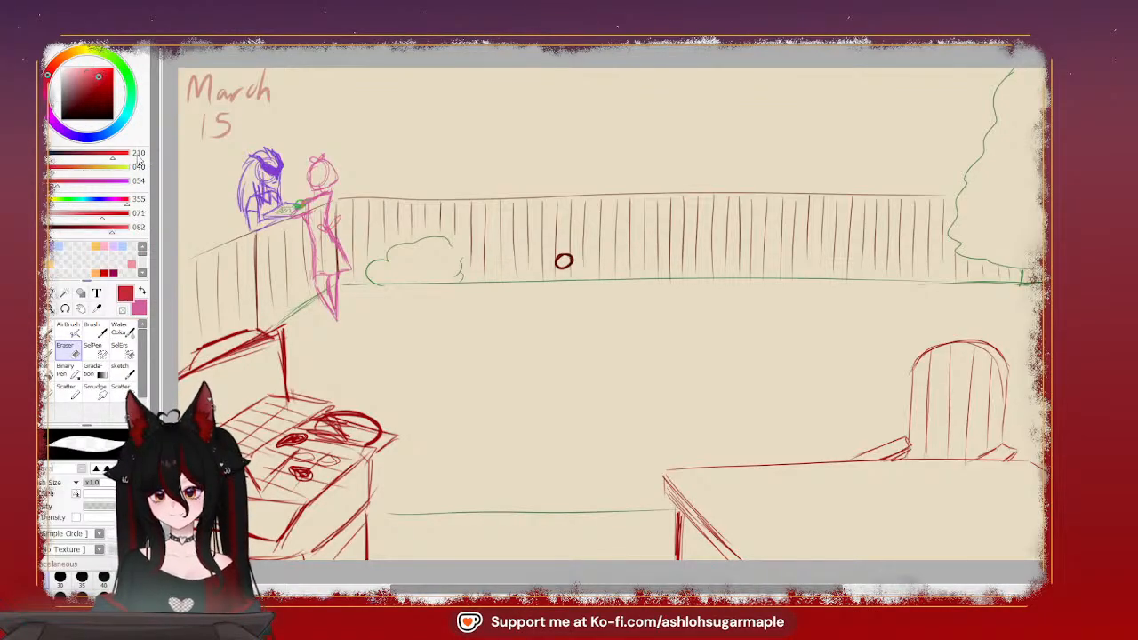
pyautogui.click(48, 331)
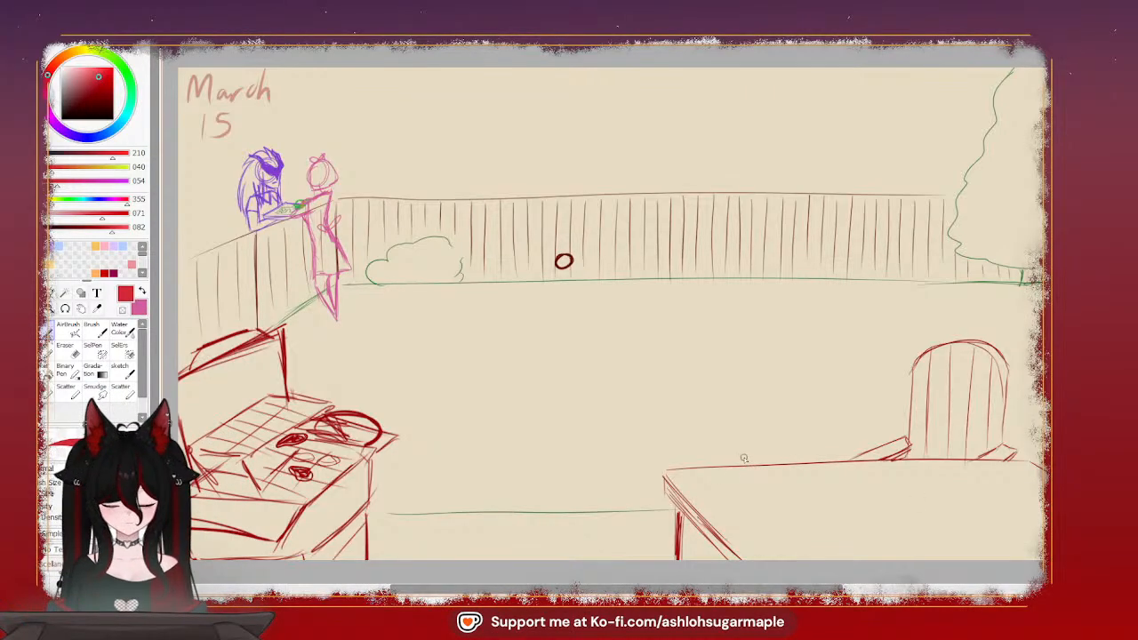
pyautogui.moveTo(710, 464); pyautogui.dragTo(766, 458)
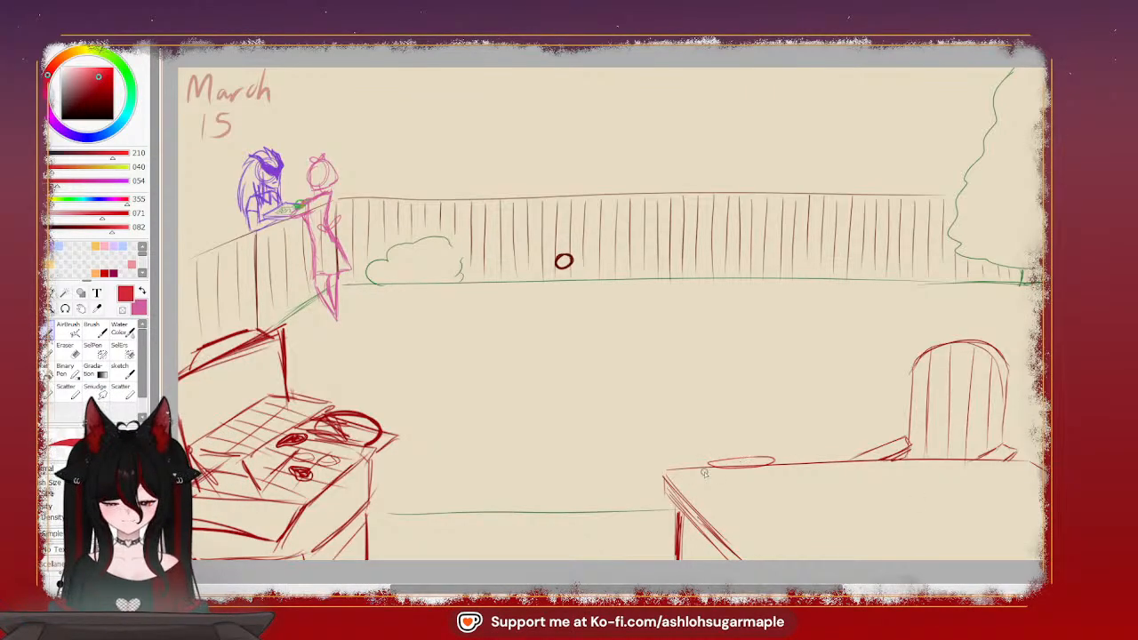
pyautogui.hotkey('ctrl', 'z')
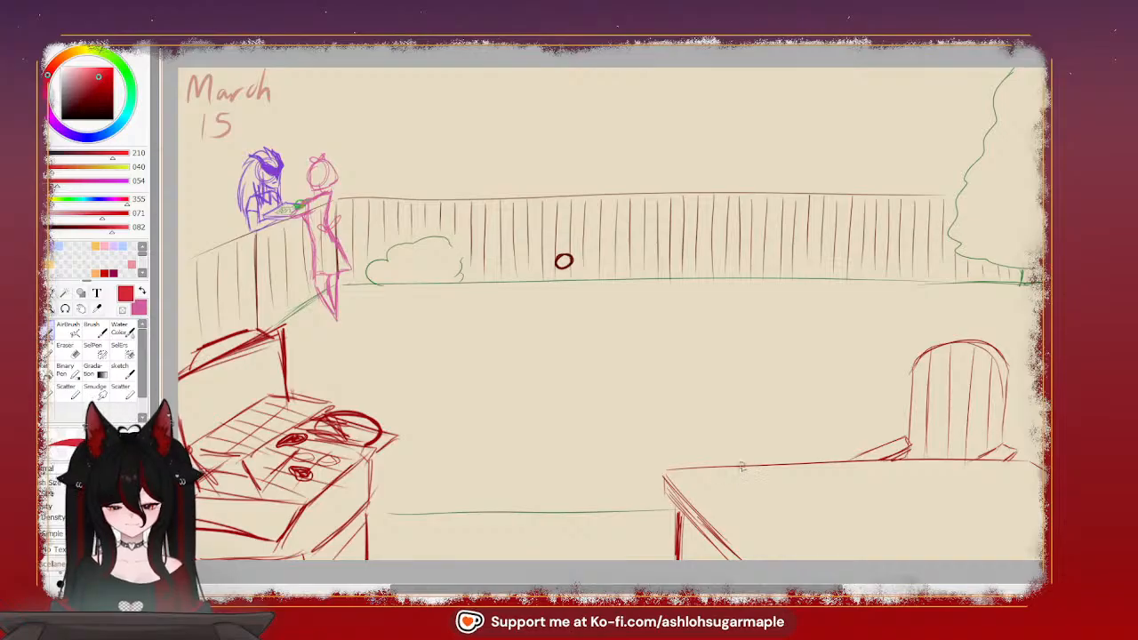
pyautogui.moveTo(743, 466)
pyautogui.mouseDown()
pyautogui.moveTo(714, 488)
pyautogui.moveTo(794, 475)
pyautogui.mouseUp()
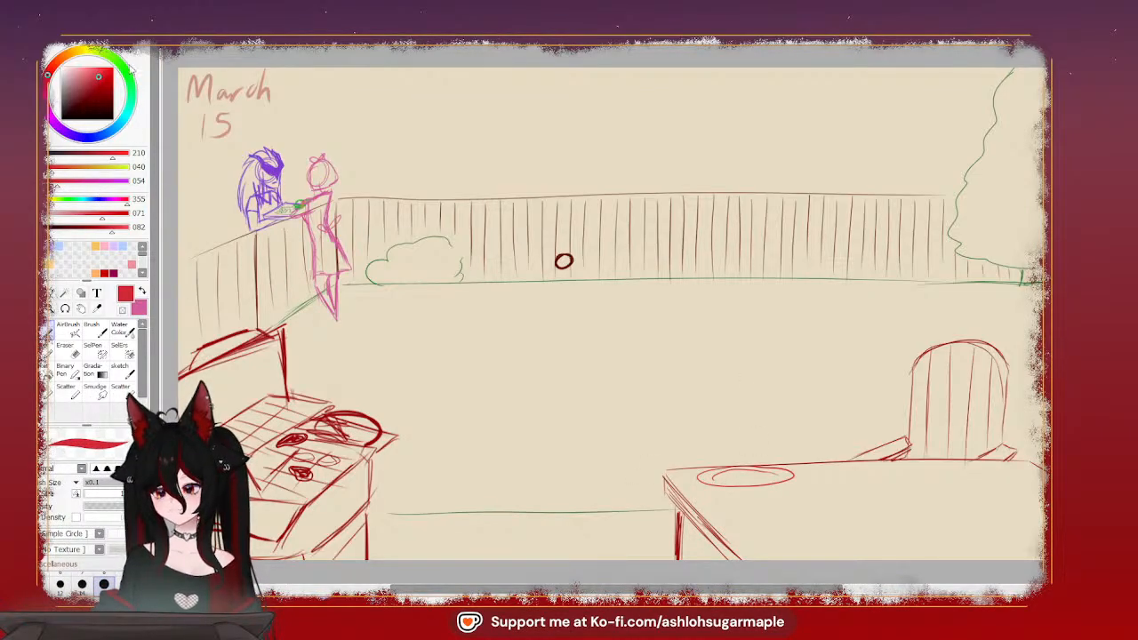
# Try a small pointed food shape on the plate in light green (RGB 147, 210, 40)
pyautogui.click(104, 53)
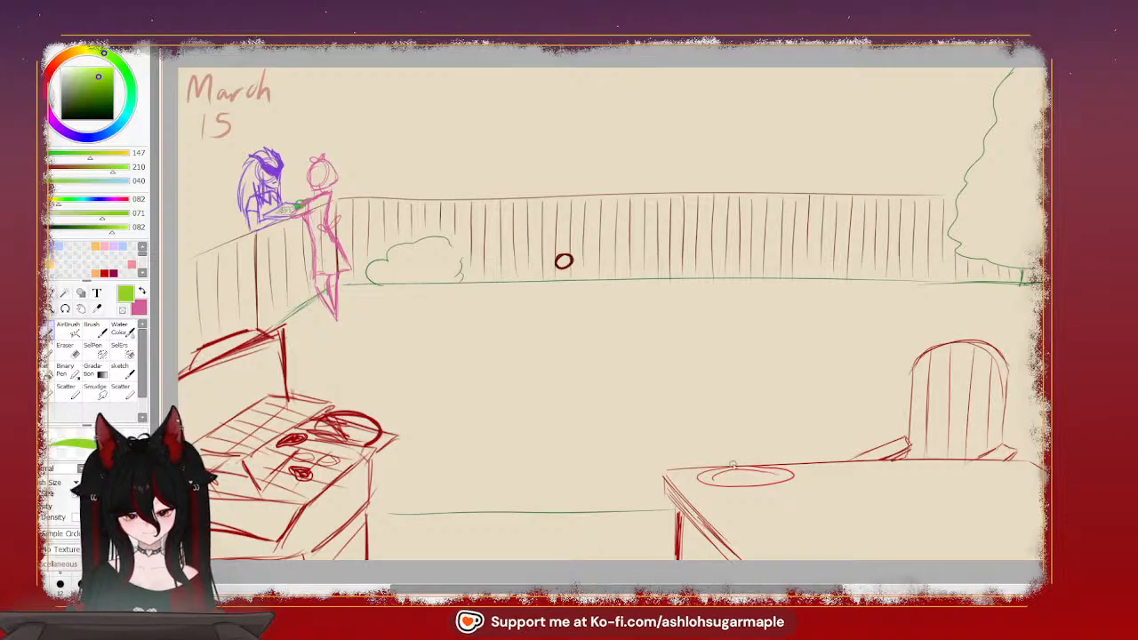
pyautogui.moveTo(729, 475); pyautogui.dragTo(730, 461)
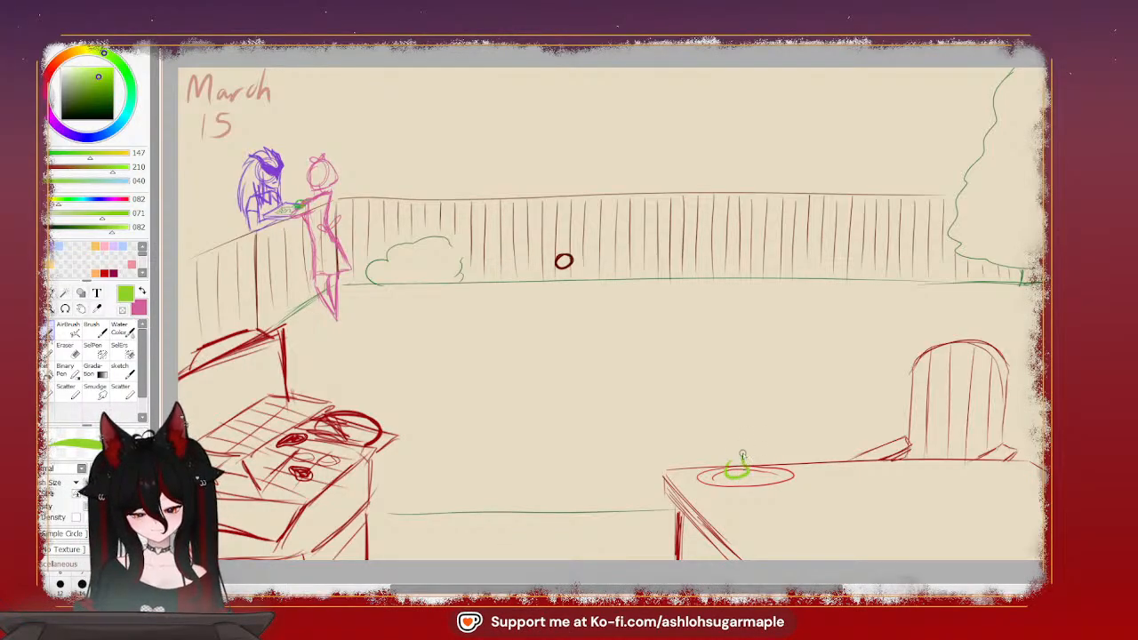
pyautogui.moveTo(744, 457); pyautogui.dragTo(735, 450)
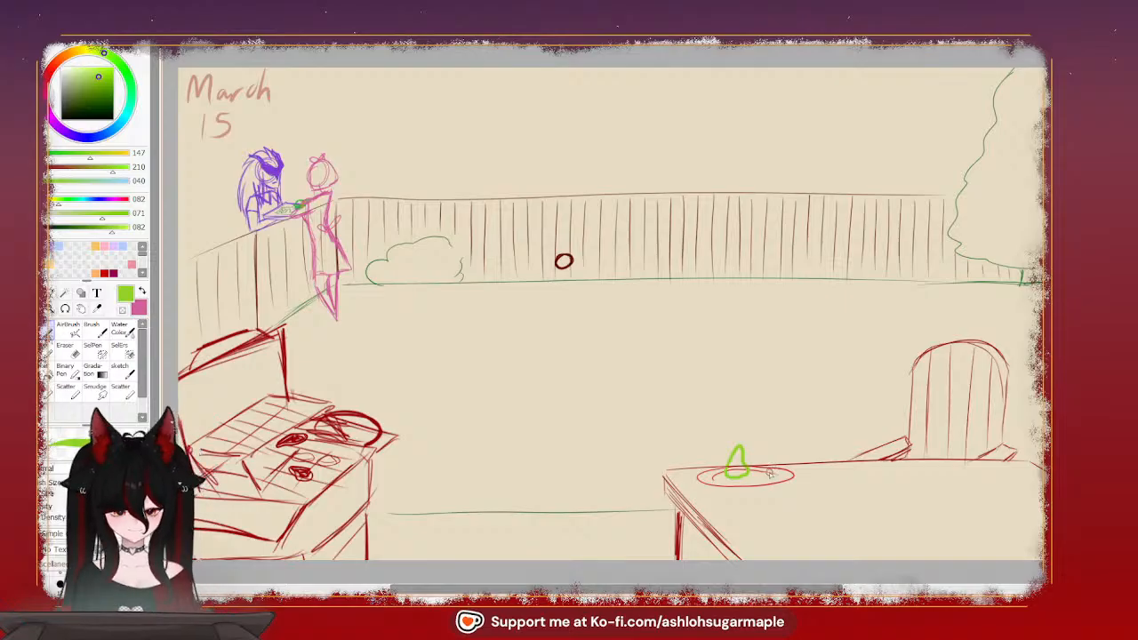
pyautogui.hotkey('ctrl', 'z')
pyautogui.hotkey('ctrl', 'z')
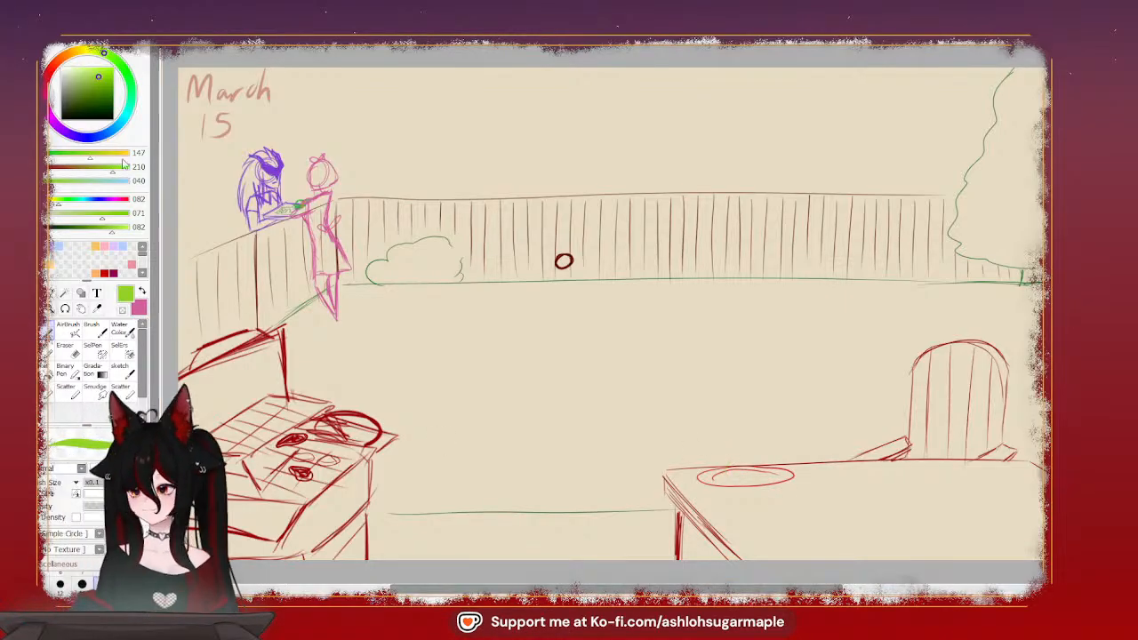
# Set the drawing color to dark green (RGB 48, 73, 4) and sketch a pear-shaped food with a rounded leafy piece beside it on the table plate
pyautogui.click(77, 105)
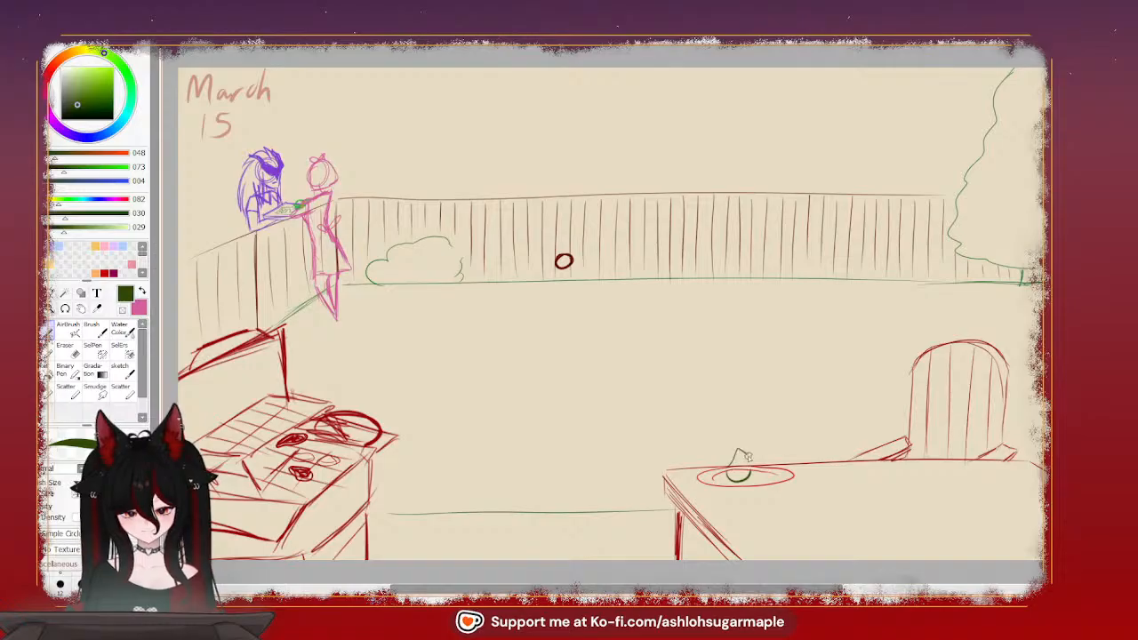
pyautogui.moveTo(736, 458); pyautogui.dragTo(741, 445)
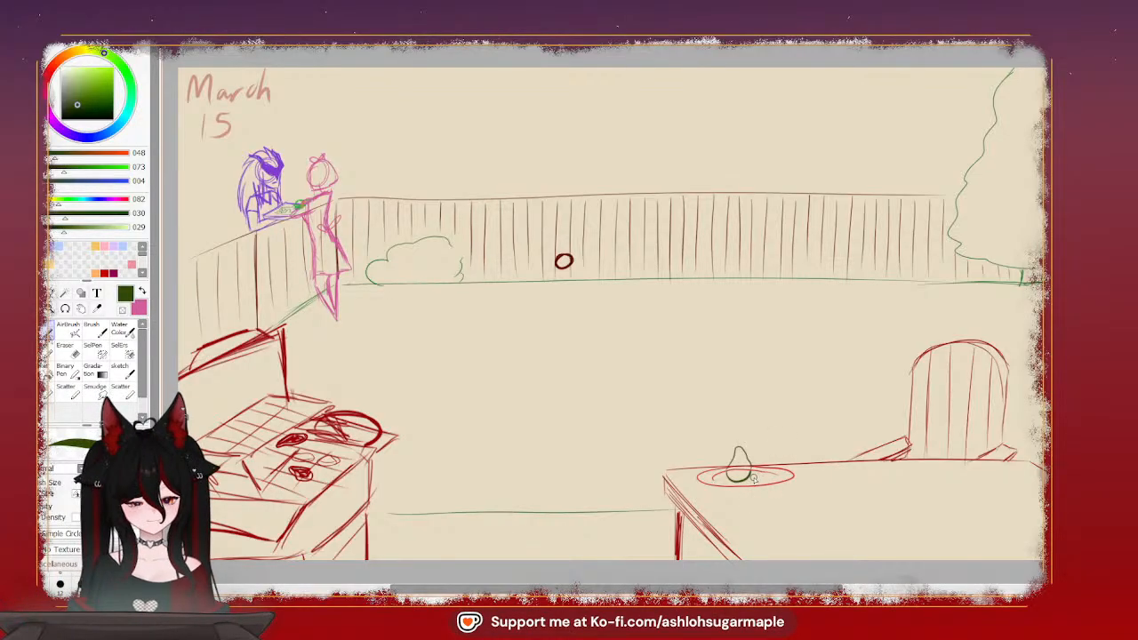
pyautogui.moveTo(770, 470)
pyautogui.mouseDown()
pyautogui.moveTo(781, 463)
pyautogui.moveTo(770, 477)
pyautogui.moveTo(769, 467)
pyautogui.moveTo(786, 479)
pyautogui.moveTo(757, 483)
pyautogui.mouseUp()
pyautogui.hotkey('ctrl', 'z')
pyautogui.hotkey('ctrl', 'z')
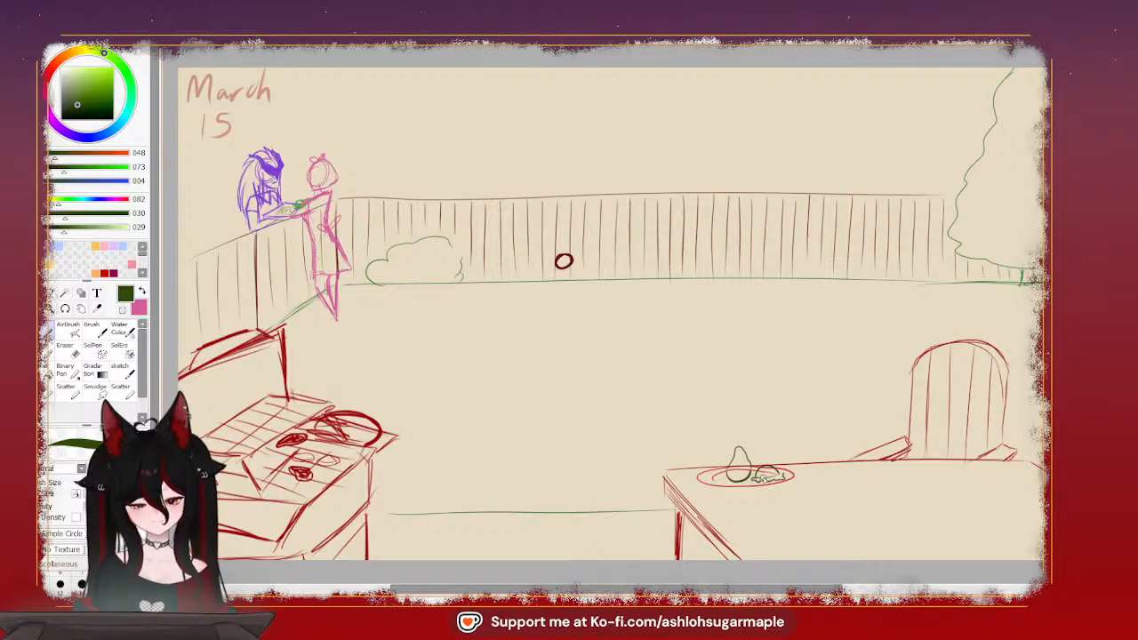
pyautogui.hotkey('ctrl', 'z')
pyautogui.hotkey('ctrl', 'z')
pyautogui.hotkey('ctrl', 'z')
pyautogui.hotkey('ctrl', 'z')
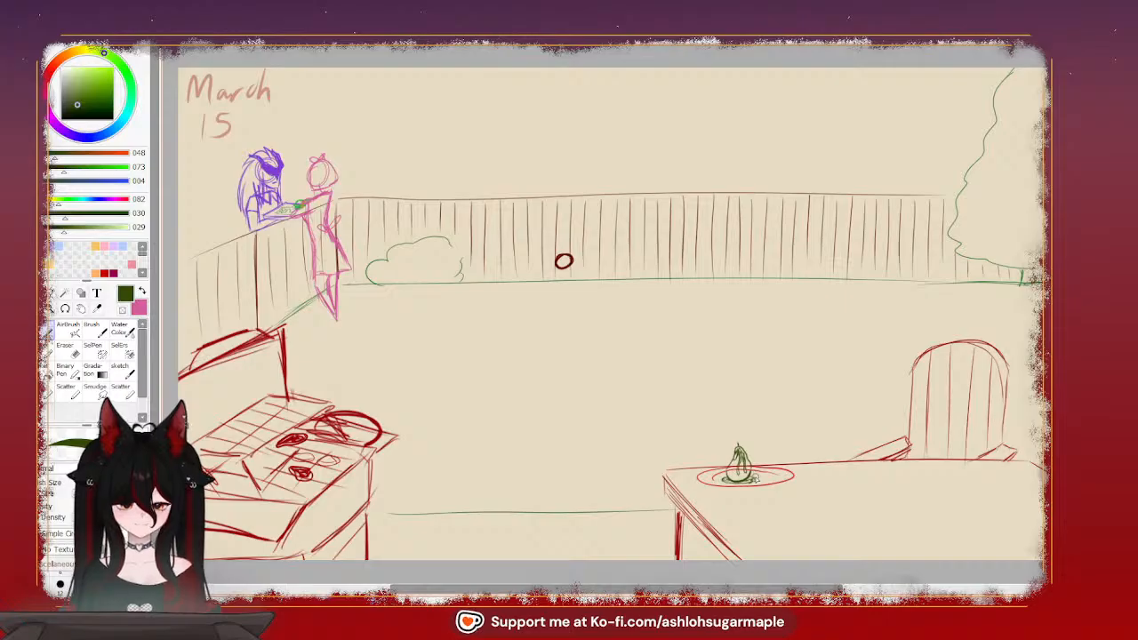
pyautogui.moveTo(756, 478)
pyautogui.mouseDown()
pyautogui.moveTo(766, 459)
pyautogui.moveTo(784, 478)
pyautogui.mouseUp()
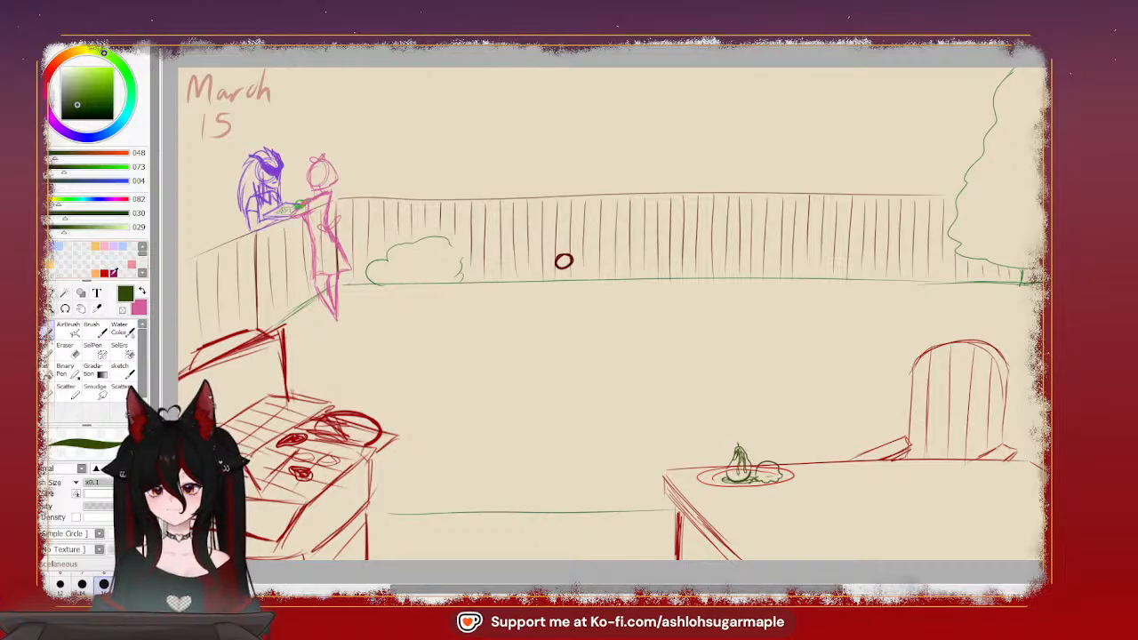
# Set the drawing color to red (RGB 201, 2, 0) and sketch a small creature's face peeking over the table corner, with nose, ear, hair tuft and eyes
pyautogui.click(105, 272)
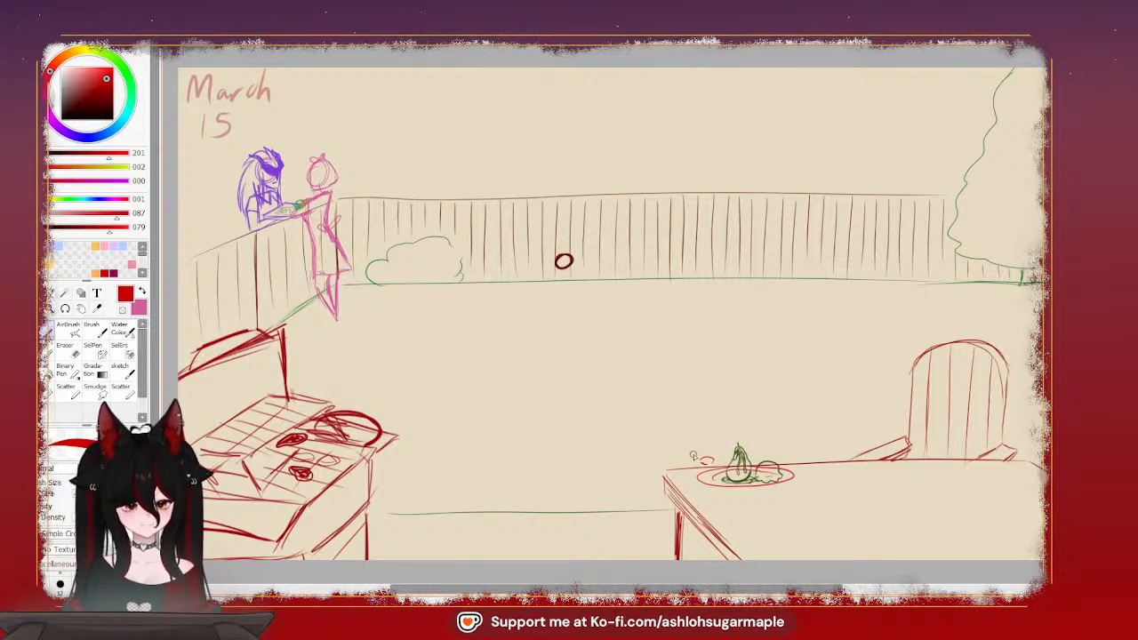
pyautogui.moveTo(696, 455); pyautogui.dragTo(685, 459)
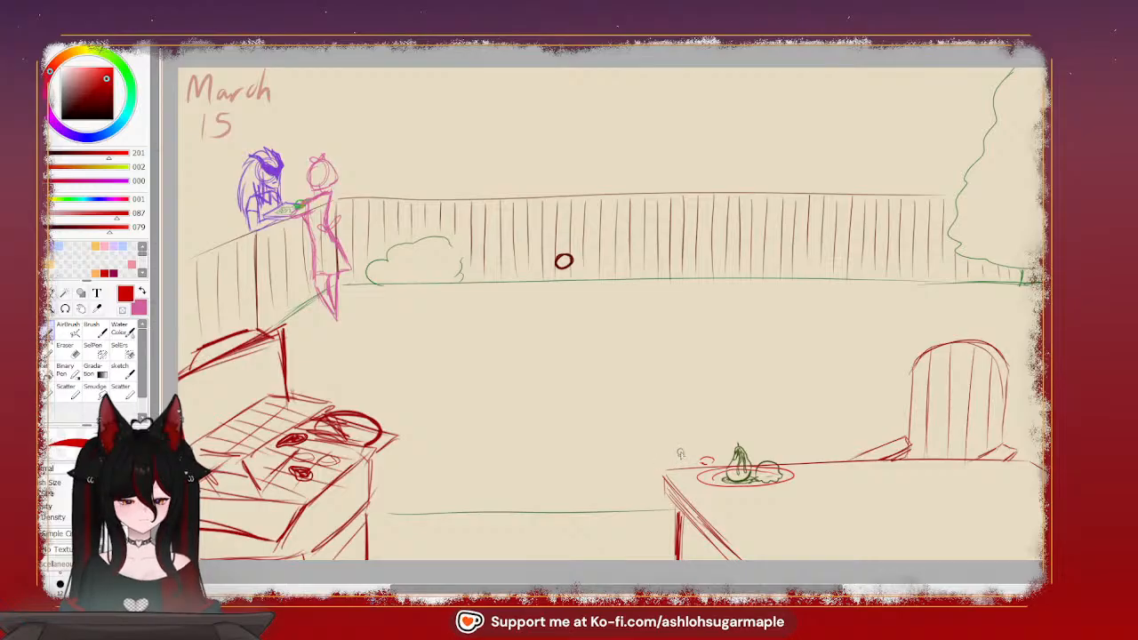
pyautogui.moveTo(656, 457)
pyautogui.mouseDown()
pyautogui.moveTo(678, 451)
pyautogui.moveTo(680, 463)
pyautogui.mouseUp()
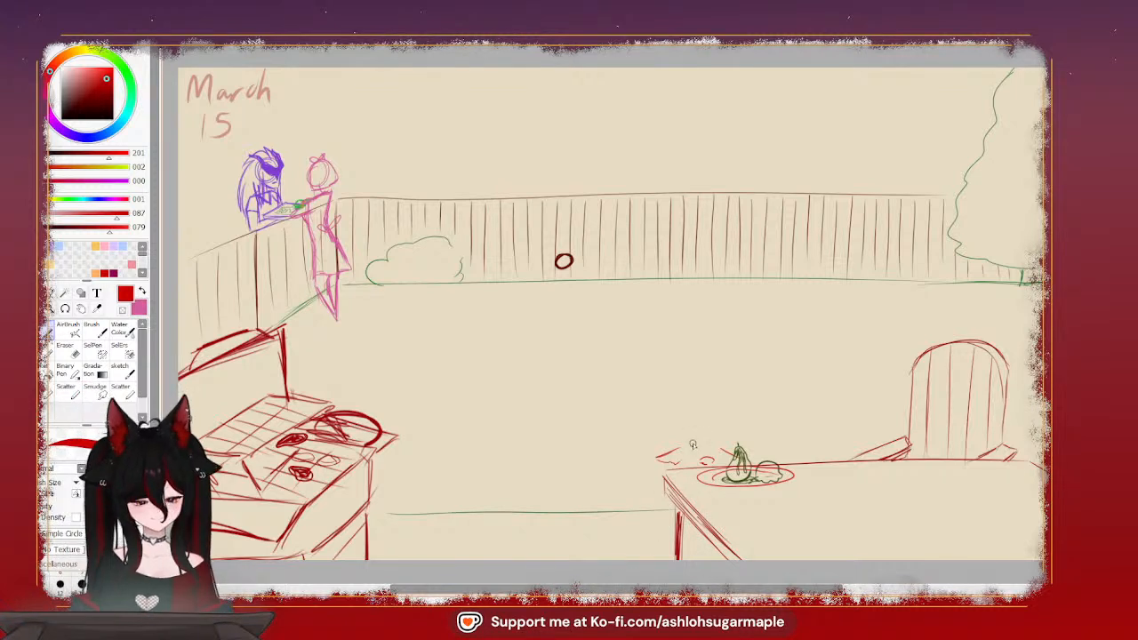
pyautogui.moveTo(690, 444); pyautogui.dragTo(714, 443)
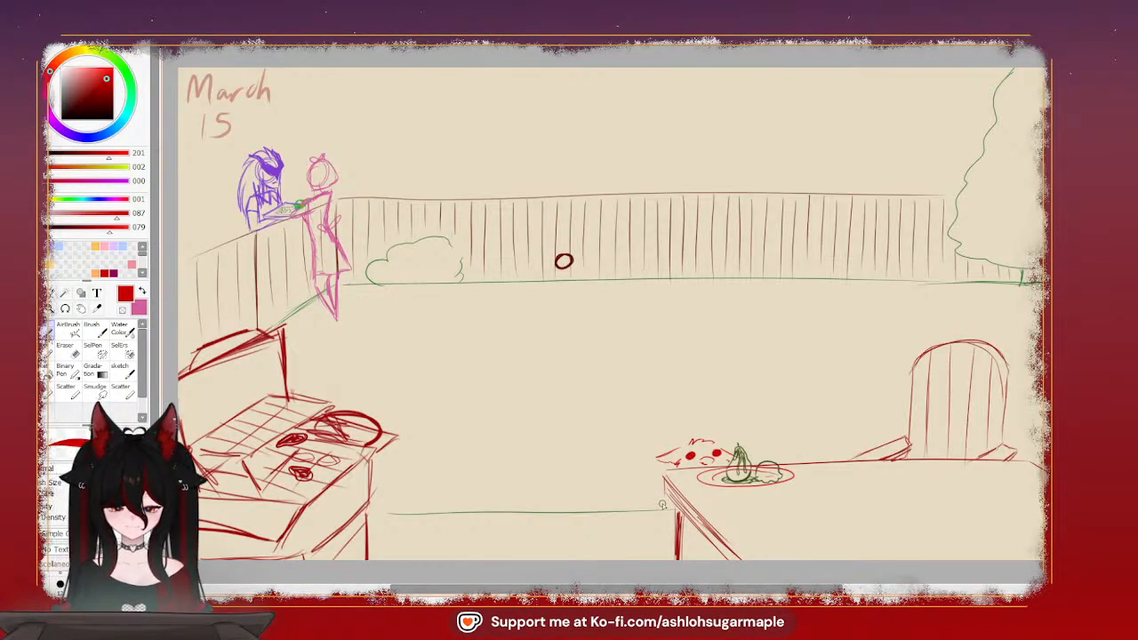
pyautogui.moveTo(662, 482)
pyautogui.mouseDown()
pyautogui.moveTo(649, 514)
pyautogui.moveTo(667, 510)
pyautogui.moveTo(639, 504)
pyautogui.mouseUp()
pyautogui.hotkey('ctrl', 'z')
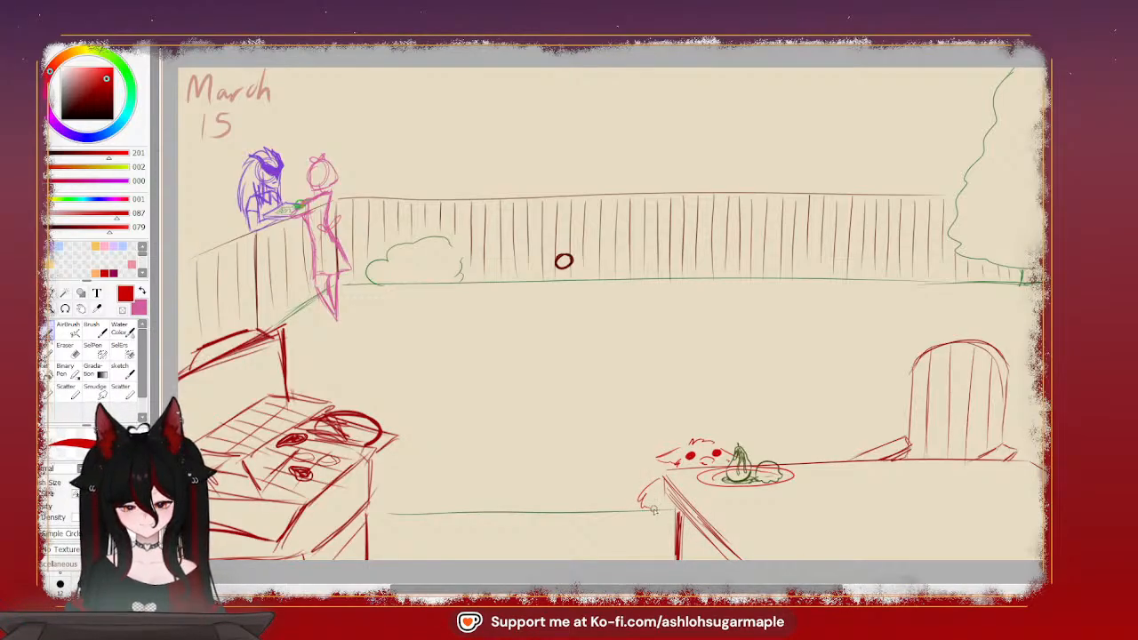
pyautogui.hotkey('ctrl', 'z')
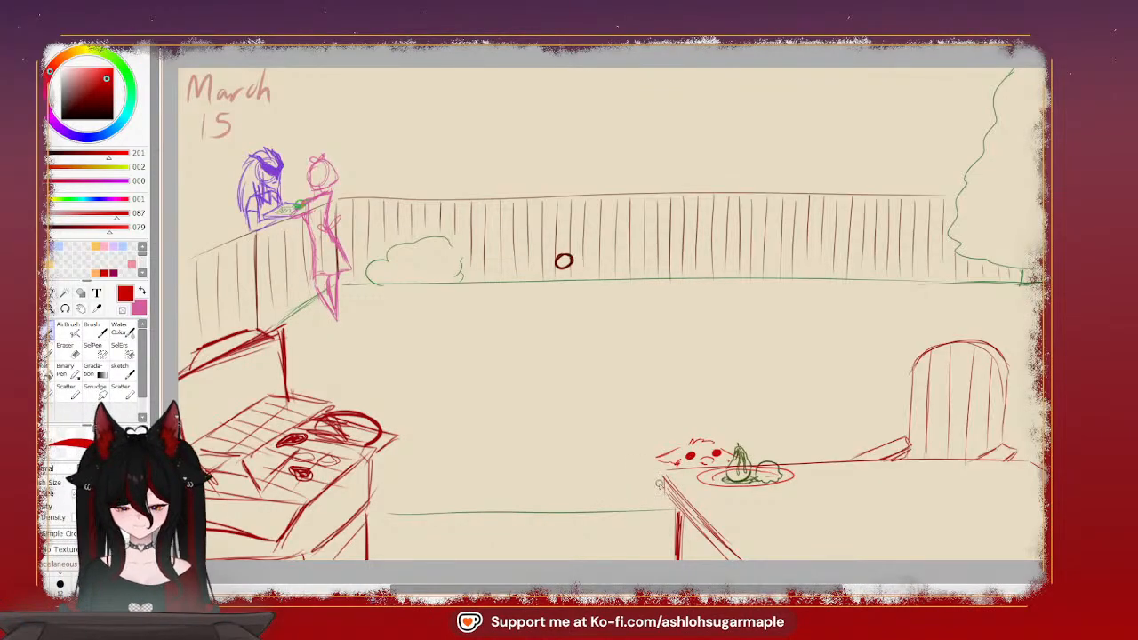
# Sketch the creature's paw on the plate, its jagged chest edge and its front legs with feet beneath the table corner
pyautogui.moveTo(656, 486)
pyautogui.mouseDown()
pyautogui.moveTo(624, 472)
pyautogui.moveTo(626, 454)
pyautogui.moveTo(616, 496)
pyautogui.moveTo(645, 508)
pyautogui.mouseUp()
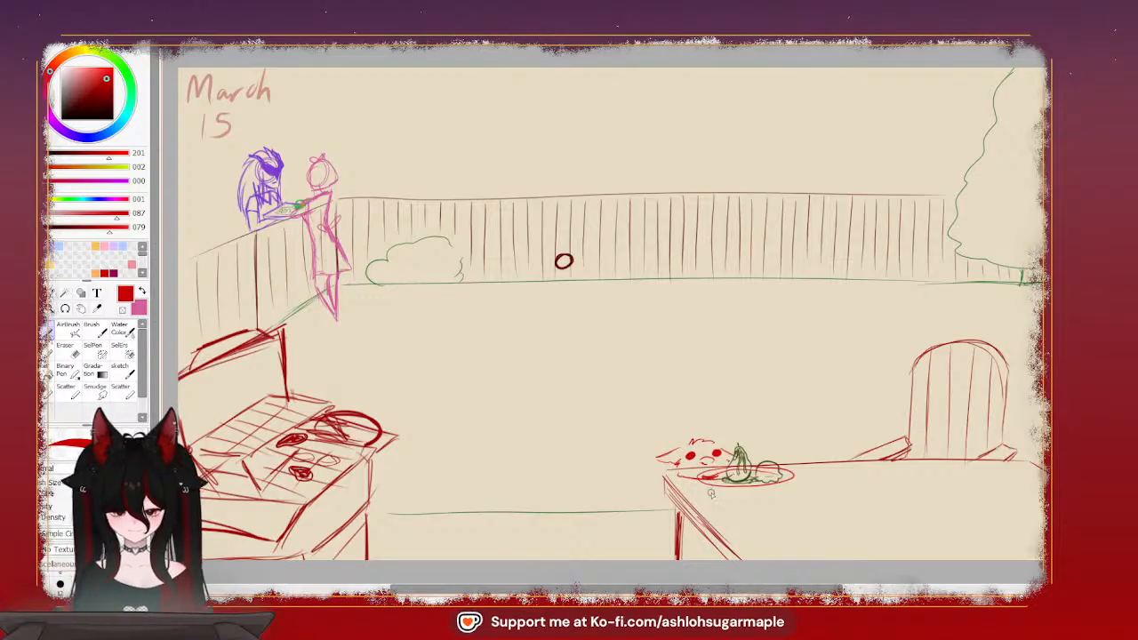
pyautogui.moveTo(682, 490); pyautogui.dragTo(723, 509)
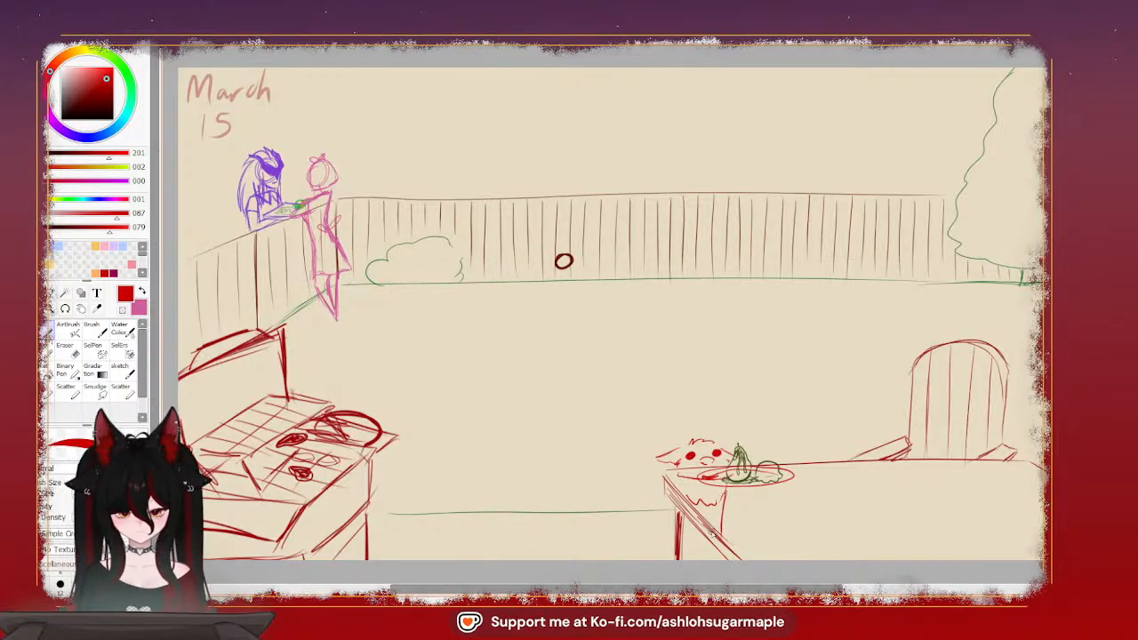
pyautogui.moveTo(723, 554)
pyautogui.mouseDown()
pyautogui.moveTo(710, 516)
pyautogui.moveTo(691, 544)
pyautogui.mouseUp()
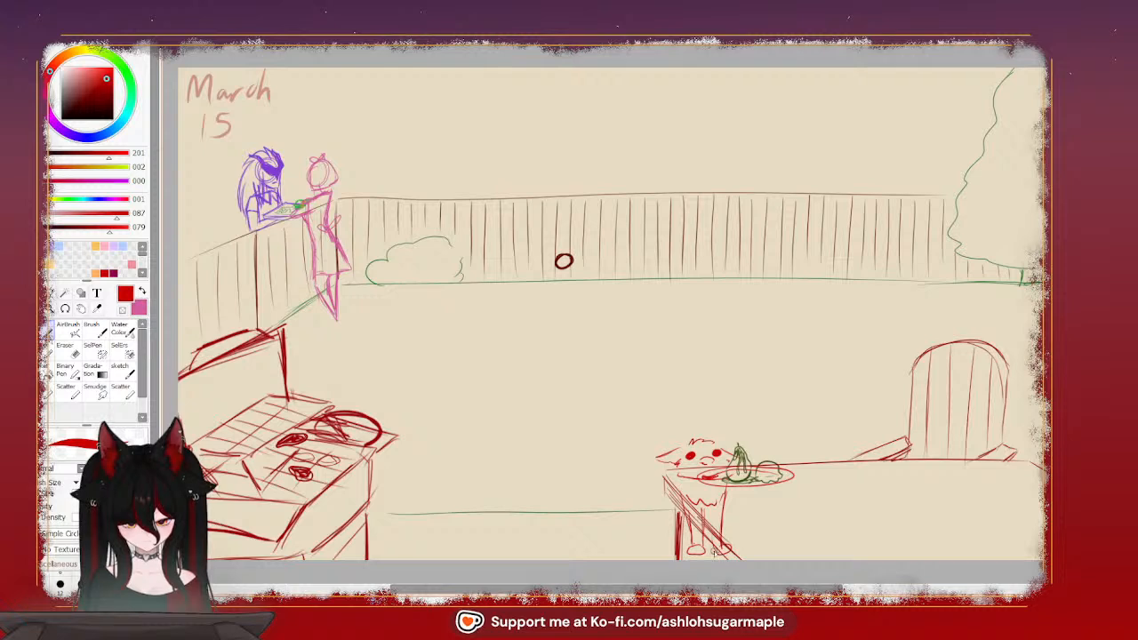
pyautogui.moveTo(713, 530); pyautogui.dragTo(711, 549)
pyautogui.moveTo(704, 509); pyautogui.dragTo(709, 550)
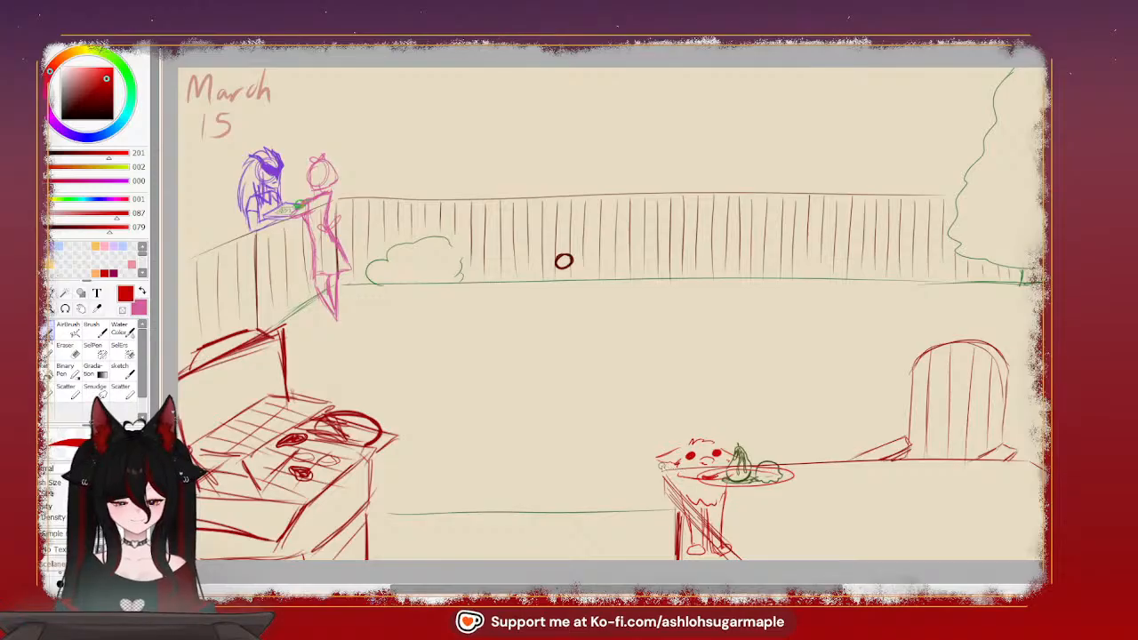
# Sketch the creature's rounded body and back haunch behind the table corner, discarding the rough trial strokes
pyautogui.moveTo(664, 465); pyautogui.dragTo(663, 487)
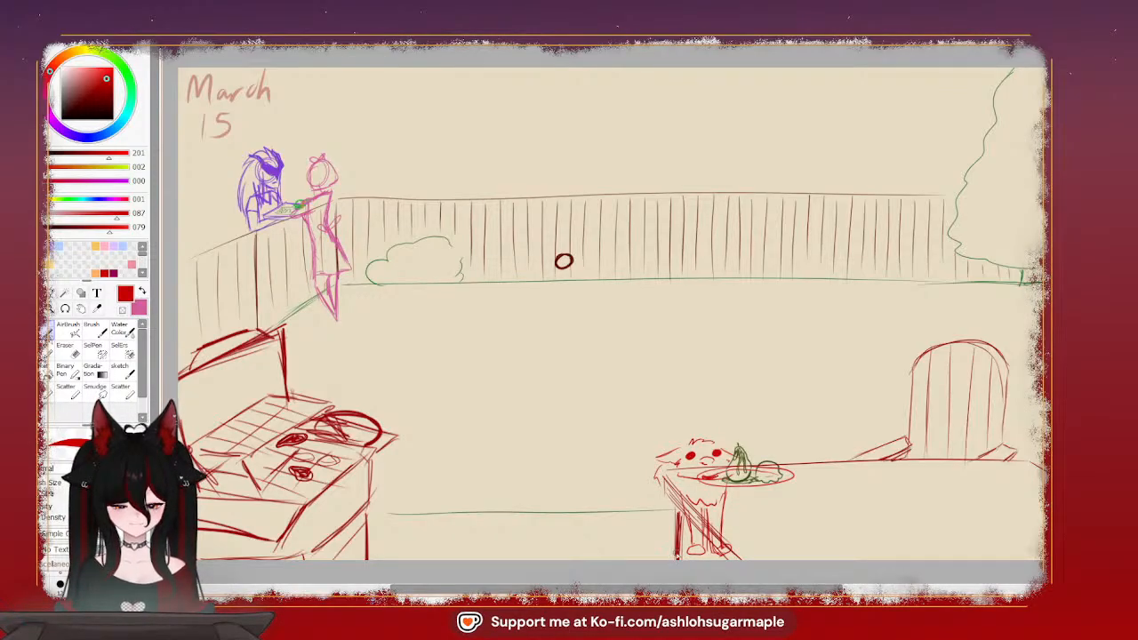
pyautogui.moveTo(658, 480); pyautogui.dragTo(658, 510)
pyautogui.hotkey('ctrl', 'z')
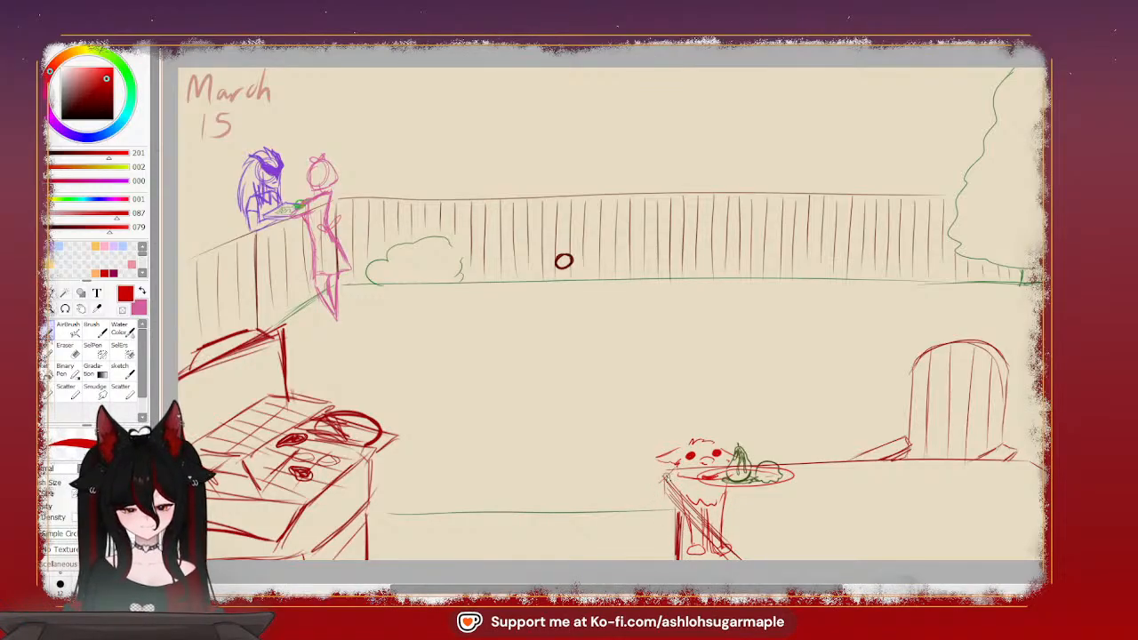
pyautogui.moveTo(661, 484); pyautogui.dragTo(648, 506)
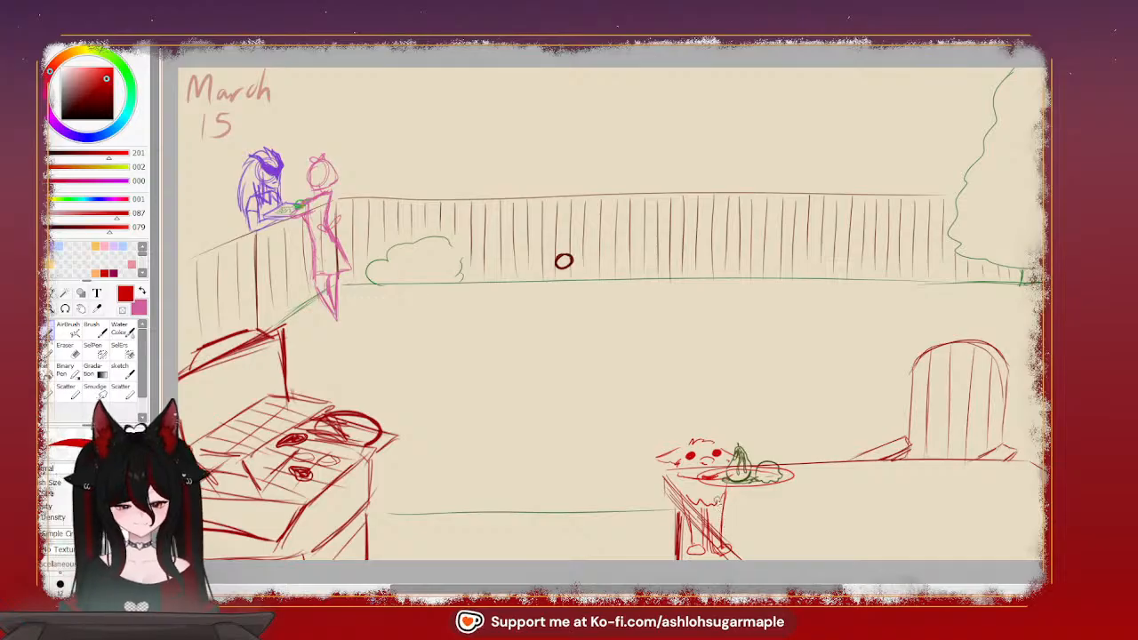
pyautogui.moveTo(726, 508)
pyautogui.mouseDown()
pyautogui.moveTo(664, 488)
pyautogui.moveTo(704, 518)
pyautogui.moveTo(727, 498)
pyautogui.mouseUp()
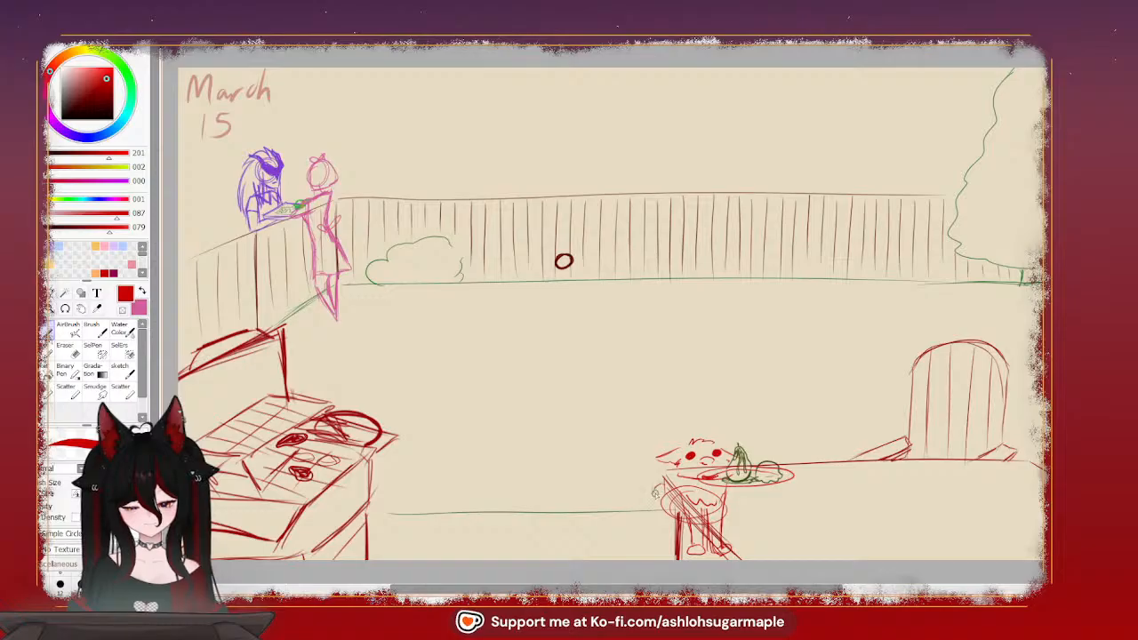
pyautogui.moveTo(653, 490); pyautogui.dragTo(650, 506)
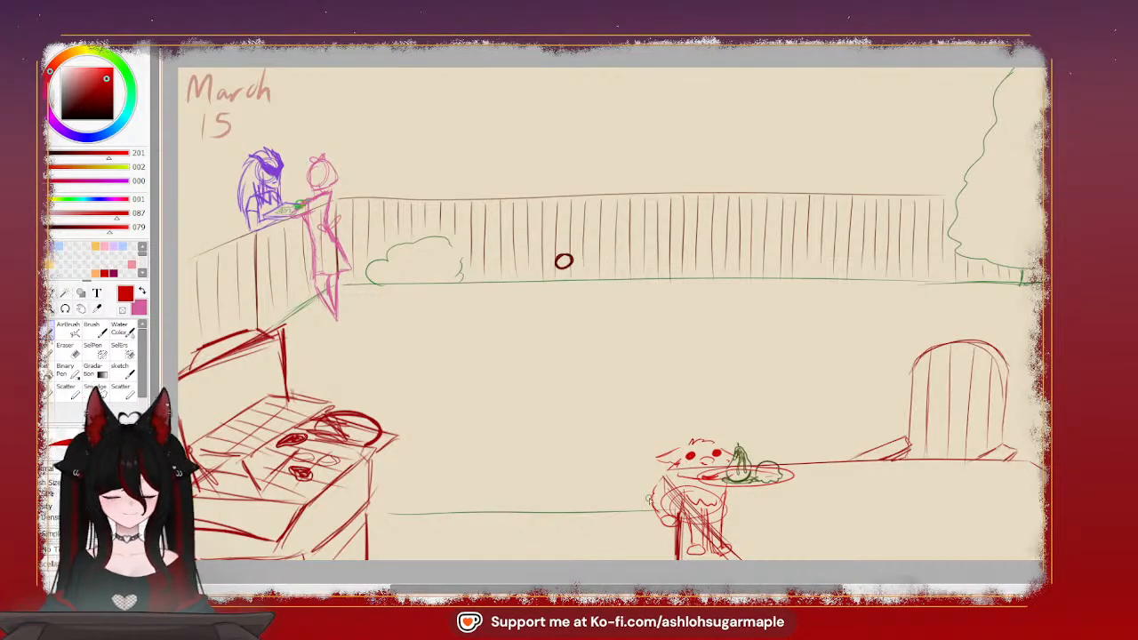
# Draw a long curved tail extending from the creature's haunch toward the grill, with a spiky upper ridge and a pointed tip
pyautogui.moveTo(654, 493)
pyautogui.mouseDown()
pyautogui.moveTo(615, 516)
pyautogui.moveTo(644, 501)
pyautogui.moveTo(590, 508)
pyautogui.moveTo(561, 497)
pyautogui.mouseUp()
pyautogui.hotkey('ctrl', 'z')
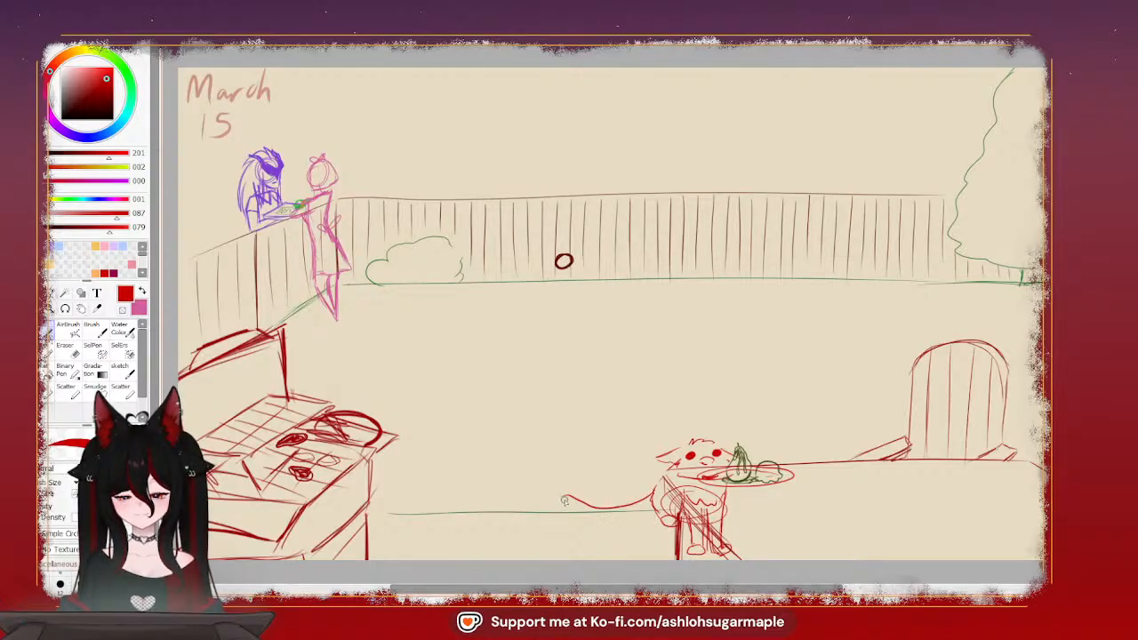
pyautogui.moveTo(562, 499)
pyautogui.mouseDown()
pyautogui.moveTo(590, 519)
pyautogui.moveTo(658, 514)
pyautogui.mouseUp()
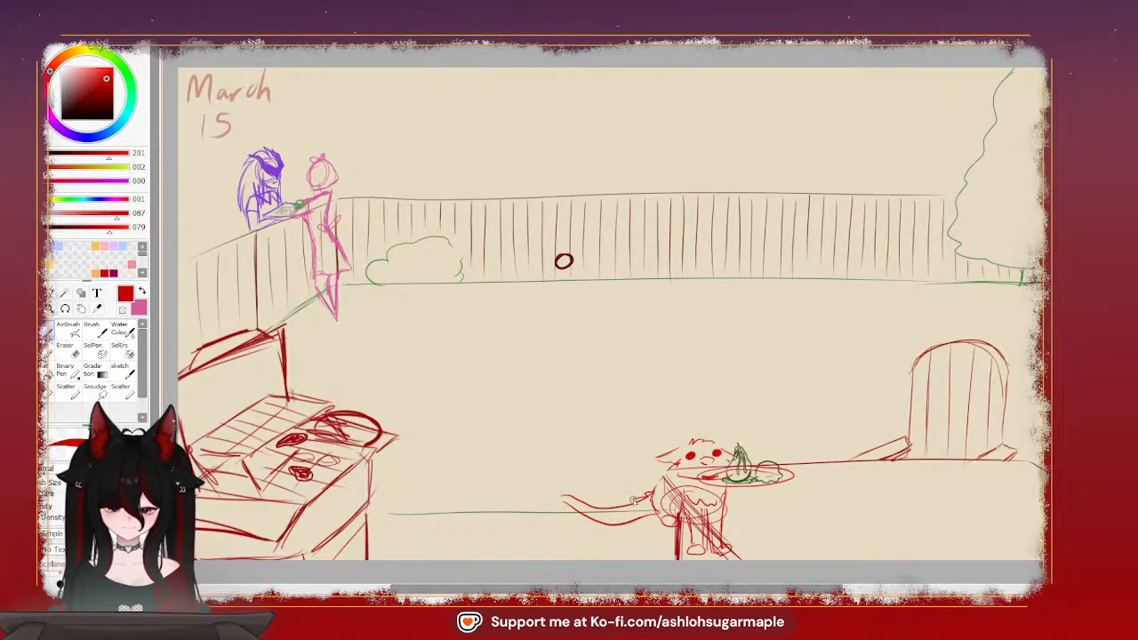
pyautogui.moveTo(634, 502); pyautogui.dragTo(589, 508)
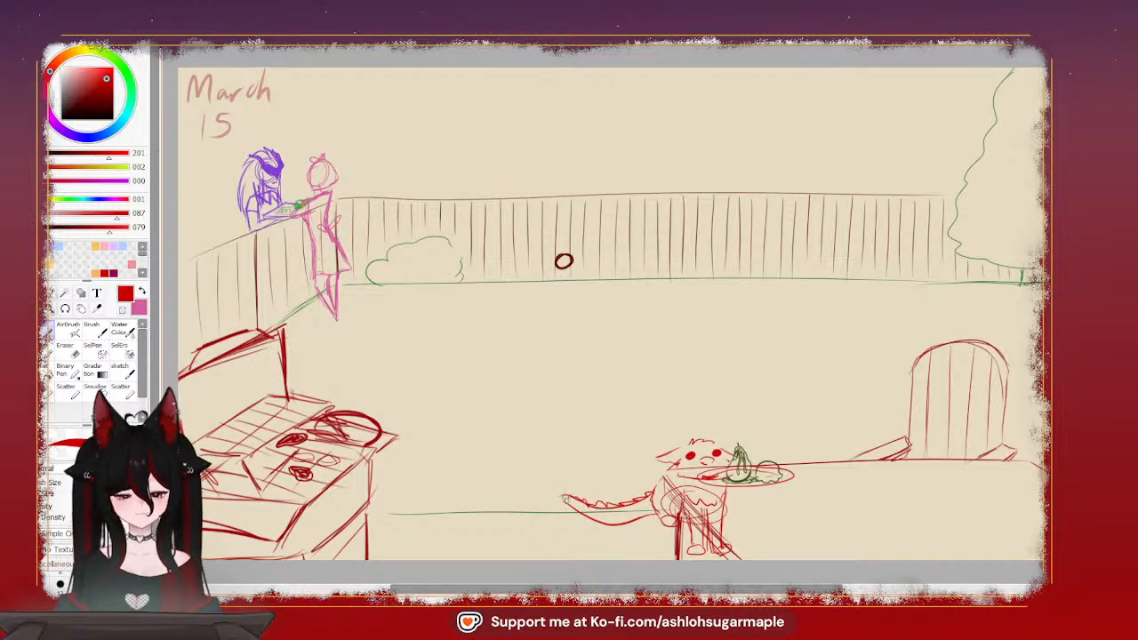
pyautogui.moveTo(561, 493); pyautogui.dragTo(552, 514)
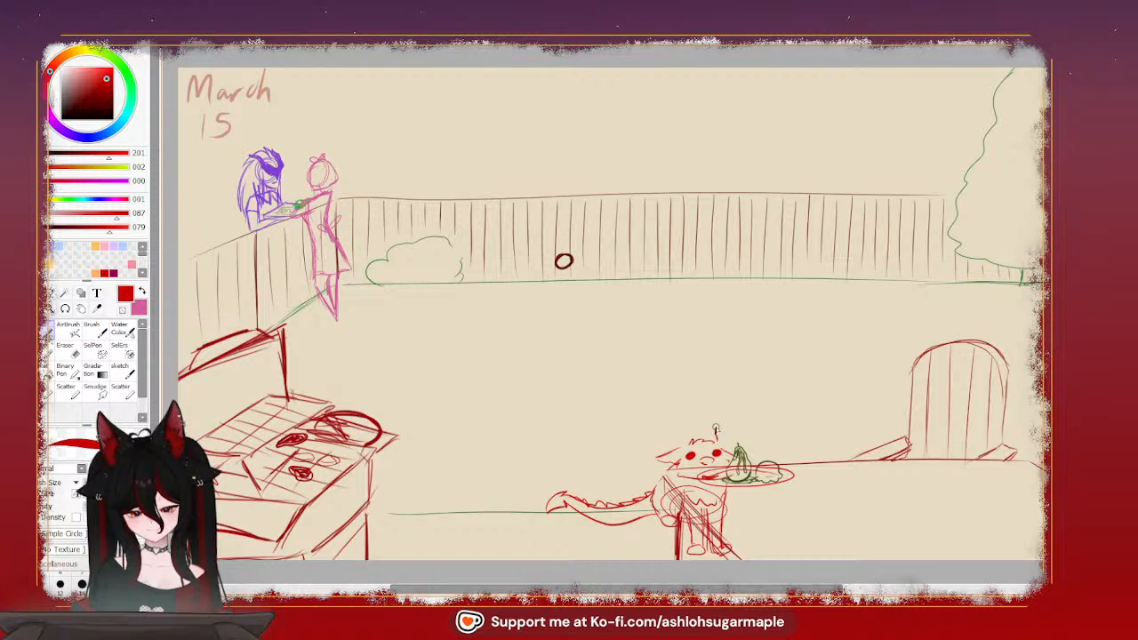
# Add two small horns to the creature's head and erase its body lines where they overlap the tabletop and table edge
pyautogui.moveTo(716, 429); pyautogui.dragTo(723, 446)
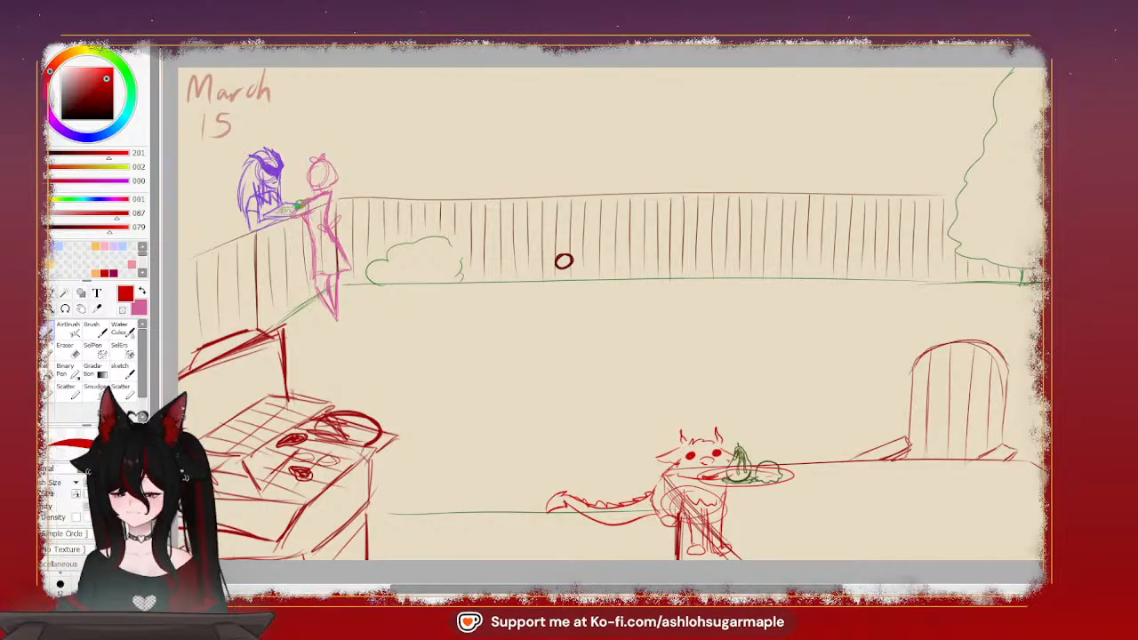
pyautogui.click(68, 348)
pyautogui.moveTo(732, 535)
pyautogui.mouseDown()
pyautogui.moveTo(669, 484)
pyautogui.moveTo(712, 504)
pyautogui.moveTo(696, 511)
pyautogui.moveTo(765, 515)
pyautogui.moveTo(703, 478)
pyautogui.moveTo(730, 507)
pyautogui.moveTo(705, 485)
pyautogui.moveTo(673, 480)
pyautogui.moveTo(729, 479)
pyautogui.moveTo(726, 545)
pyautogui.mouseUp()
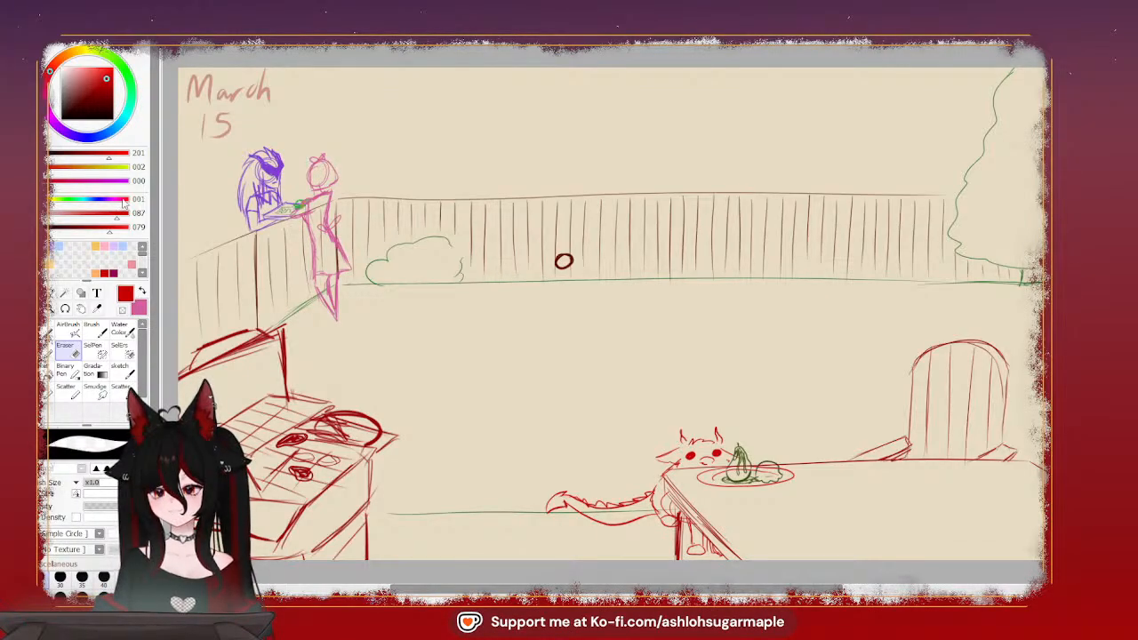
# Set the drawing color to muted brown (RGB 109, 67, 66) and switch from the eraser back to the drawing brush
pyautogui.click(71, 96)
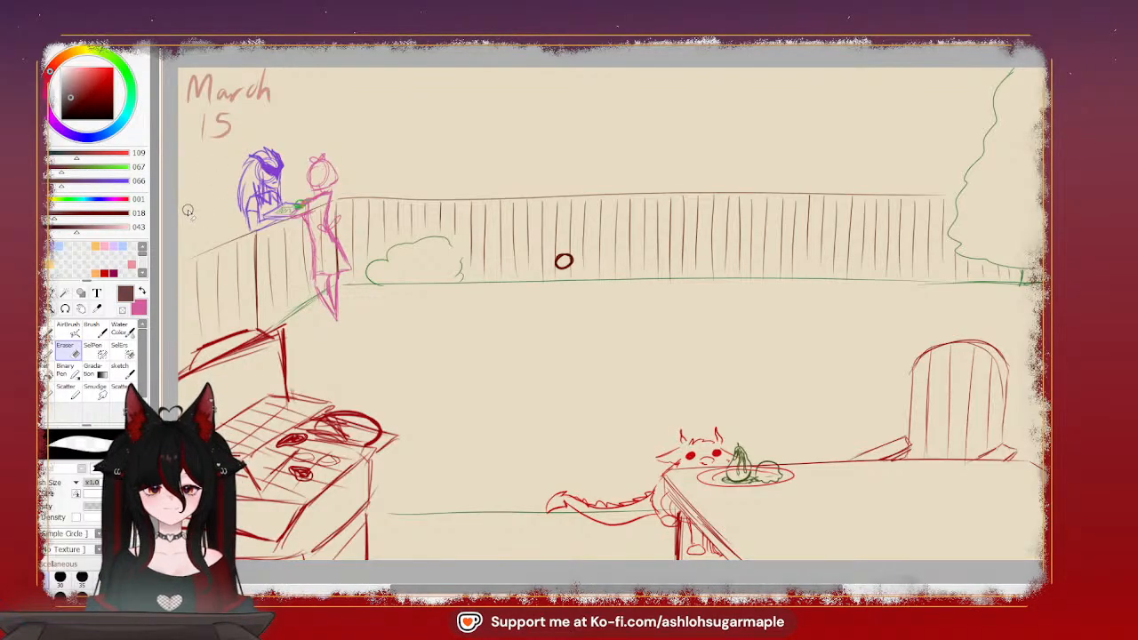
pyautogui.click(49, 330)
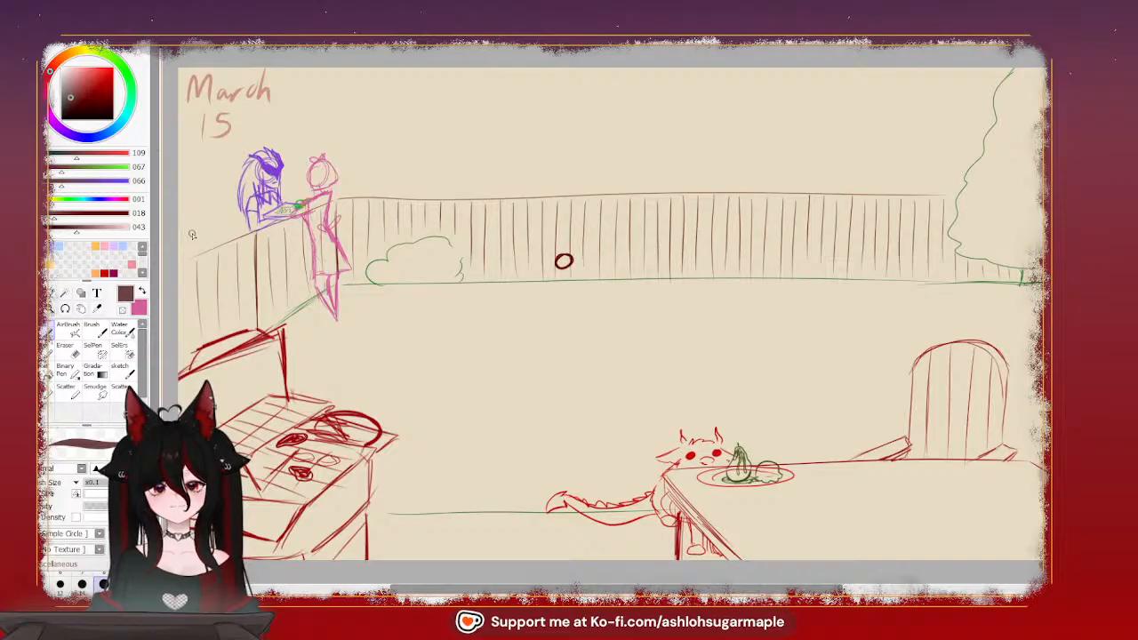
pyautogui.moveTo(210, 303)
pyautogui.mouseDown()
pyautogui.moveTo(248, 292)
pyautogui.moveTo(220, 265)
pyautogui.moveTo(231, 313)
pyautogui.mouseUp()
pyautogui.hotkey('ctrl', 'z')
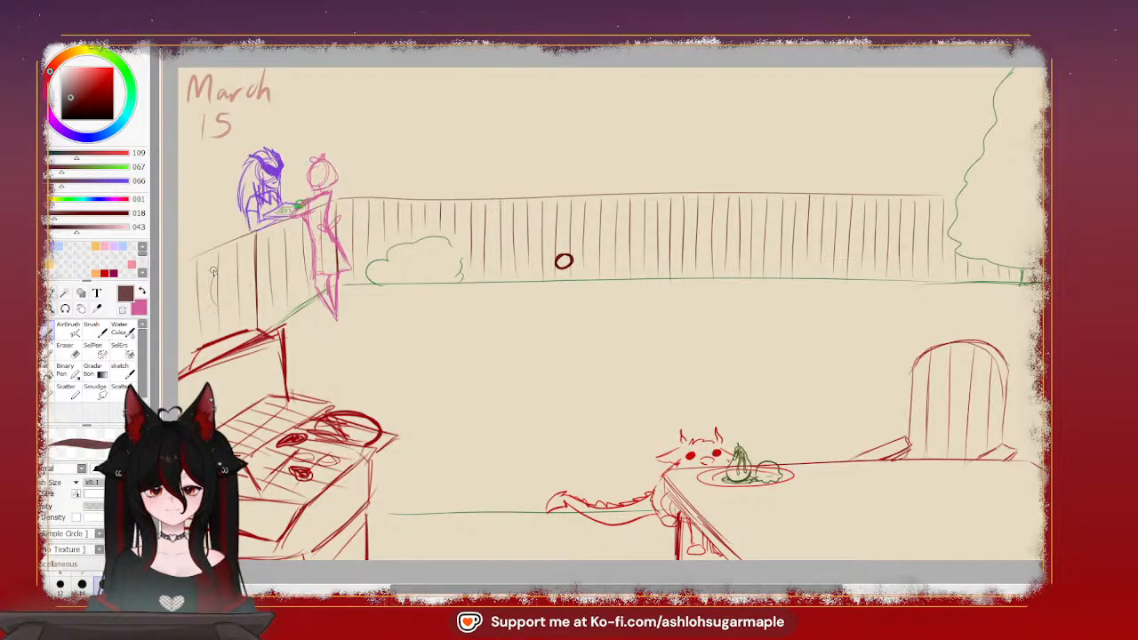
pyautogui.moveTo(214, 264)
pyautogui.mouseDown()
pyautogui.moveTo(192, 288)
pyautogui.moveTo(197, 299)
pyautogui.moveTo(217, 263)
pyautogui.mouseUp()
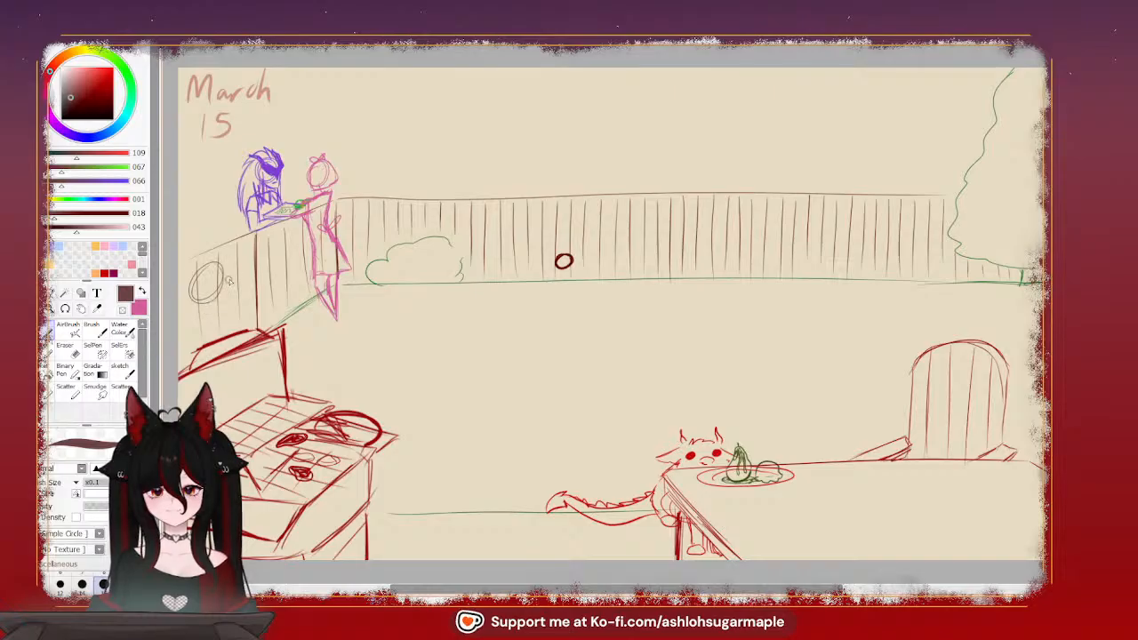
pyautogui.moveTo(289, 232)
pyautogui.mouseDown()
pyautogui.moveTo(266, 265)
pyautogui.moveTo(301, 232)
pyautogui.moveTo(212, 273)
pyautogui.moveTo(285, 233)
pyautogui.mouseUp()
pyautogui.moveTo(223, 269); pyautogui.dragTo(294, 229)
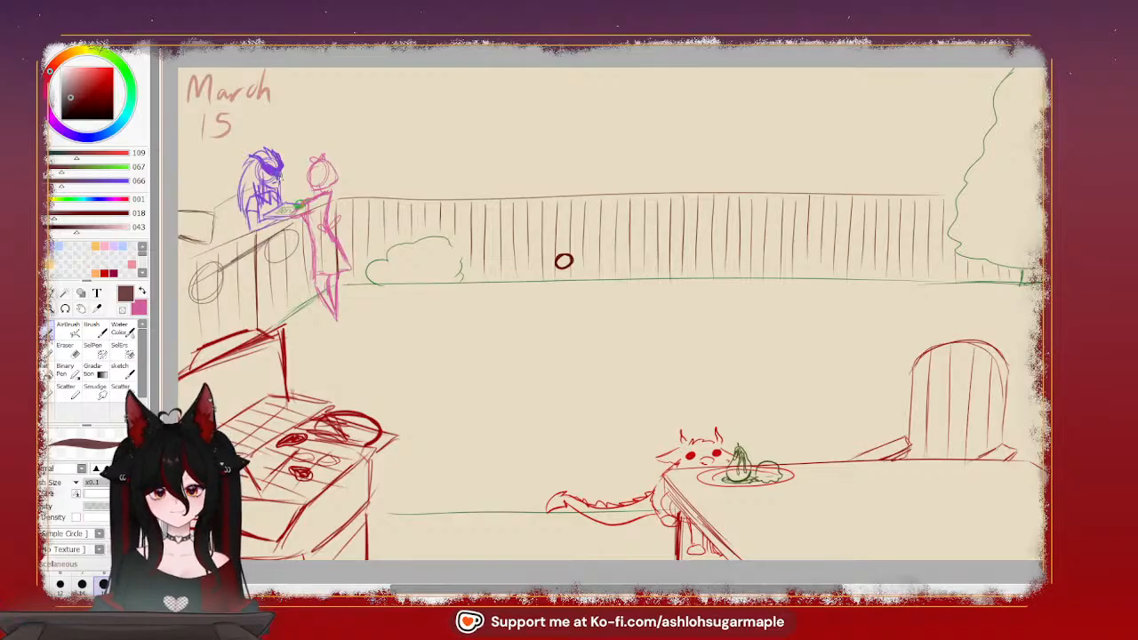
pyautogui.hotkey('ctrl', 'z')
pyautogui.hotkey('ctrl', 'z')
pyautogui.hotkey('ctrl', 'z')
pyautogui.hotkey('ctrl', 'z')
pyautogui.hotkey('ctrl', 'z')
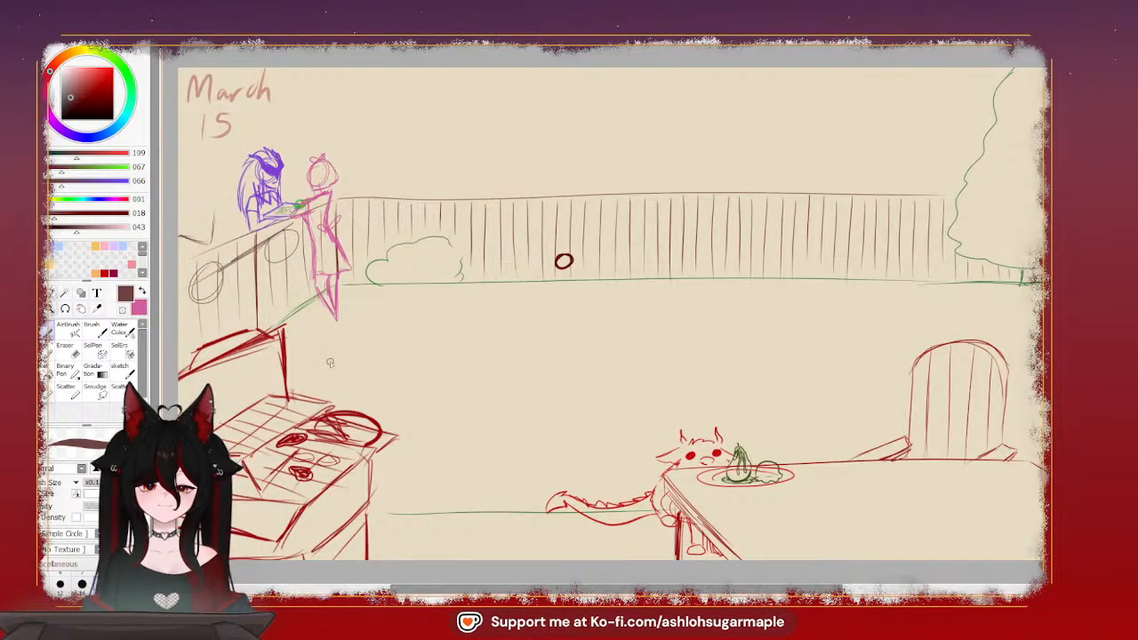
pyautogui.hotkey('ctrl', 'z')
pyautogui.hotkey('ctrl', 'z')
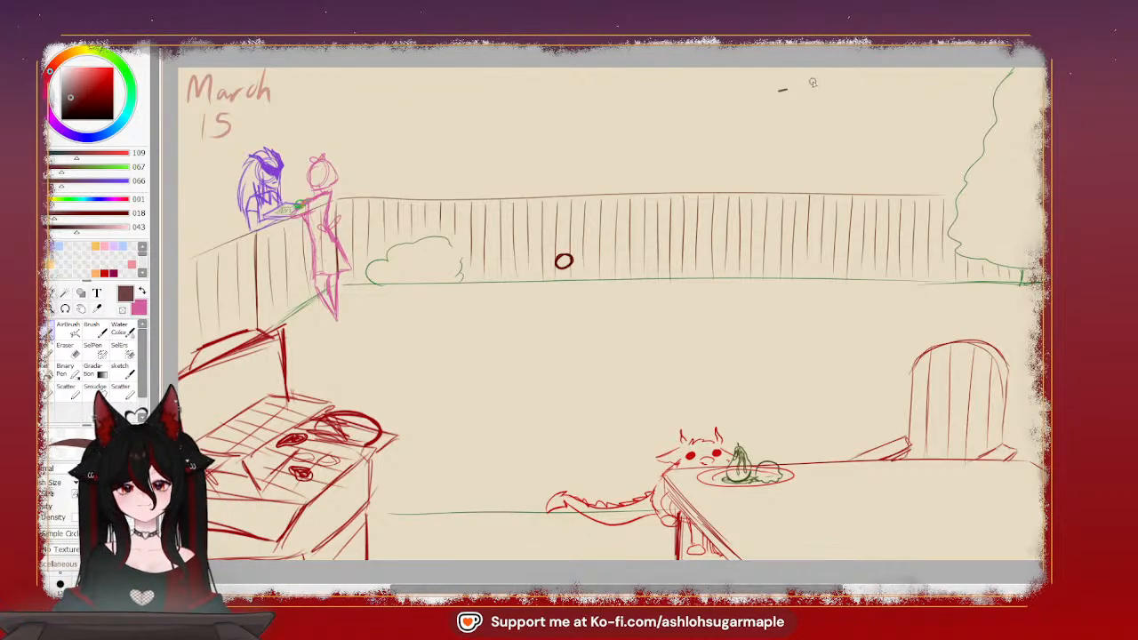
# Handwrite the note "- Grillin Kitsune" in the sky above the fence, beside the tree
pyautogui.moveTo(812, 82)
pyautogui.mouseDown()
pyautogui.moveTo(804, 100)
pyautogui.moveTo(820, 93)
pyautogui.moveTo(841, 105)
pyautogui.mouseUp()
pyautogui.moveTo(853, 71)
pyautogui.mouseDown()
pyautogui.moveTo(852, 105)
pyautogui.moveTo(864, 107)
pyautogui.mouseUp()
pyautogui.moveTo(869, 92)
pyautogui.mouseDown()
pyautogui.moveTo(882, 109)
pyautogui.moveTo(932, 107)
pyautogui.mouseUp()
pyautogui.moveTo(924, 92)
pyautogui.mouseDown()
pyautogui.moveTo(947, 94)
pyautogui.moveTo(944, 112)
pyautogui.moveTo(997, 103)
pyautogui.mouseUp()
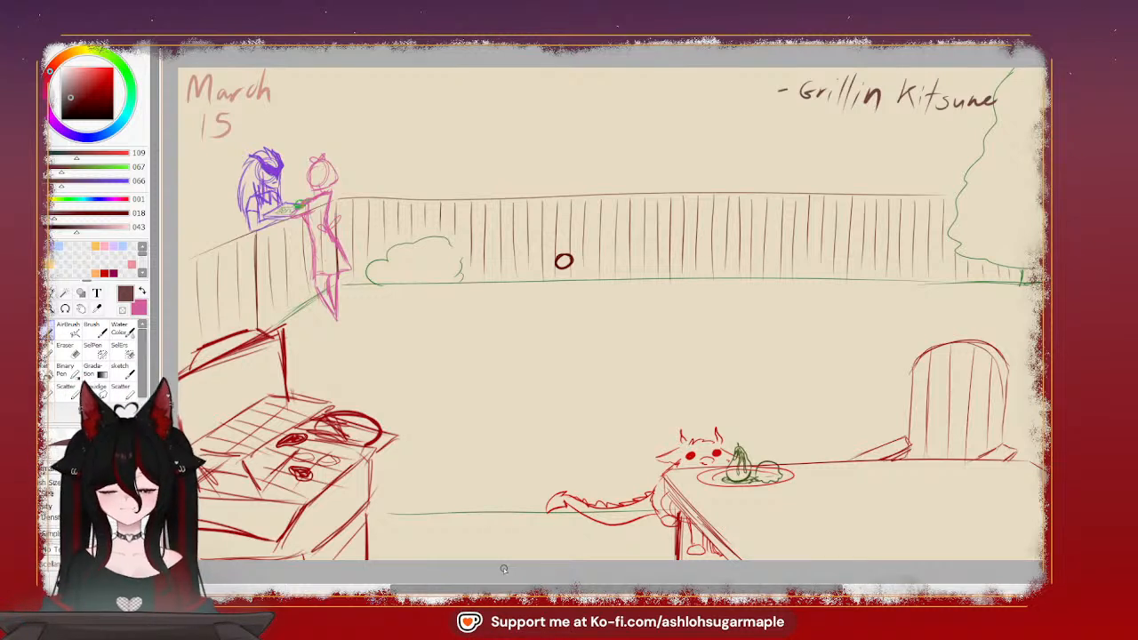
# Handwrite "-Peanuts" as a second note line directly below "- Grillin Kitsune"
pyautogui.moveTo(772, 125)
pyautogui.mouseDown()
pyautogui.moveTo(827, 124)
pyautogui.moveTo(792, 137)
pyautogui.moveTo(794, 128)
pyautogui.mouseUp()
pyautogui.hotkey('ctrl', 'z')
pyautogui.hotkey('ctrl', 'z')
pyautogui.moveTo(801, 126); pyautogui.dragTo(808, 130)
pyautogui.moveTo(816, 123); pyautogui.dragTo(862, 132)
pyautogui.moveTo(858, 123)
pyautogui.mouseDown()
pyautogui.moveTo(870, 121)
pyautogui.moveTo(867, 134)
pyautogui.mouseUp()
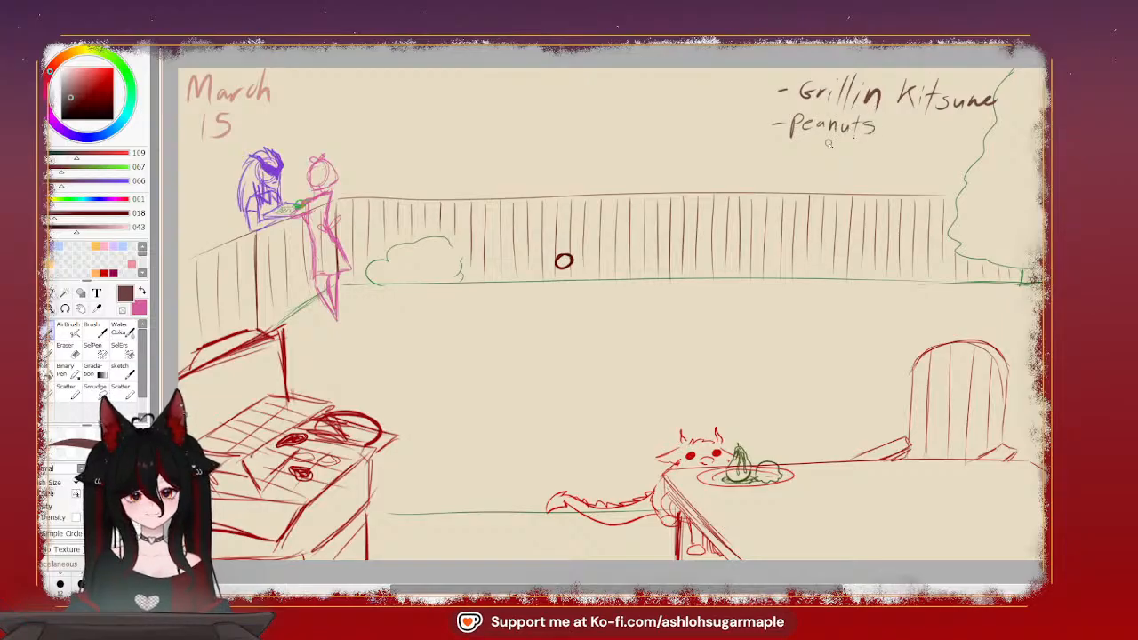
# Handwrite "-Alien" and "-folktales?" as the third and fourth note lines below "-Peanuts"
pyautogui.moveTo(773, 154)
pyautogui.mouseDown()
pyautogui.moveTo(802, 159)
pyautogui.moveTo(813, 143)
pyautogui.moveTo(854, 160)
pyautogui.mouseUp()
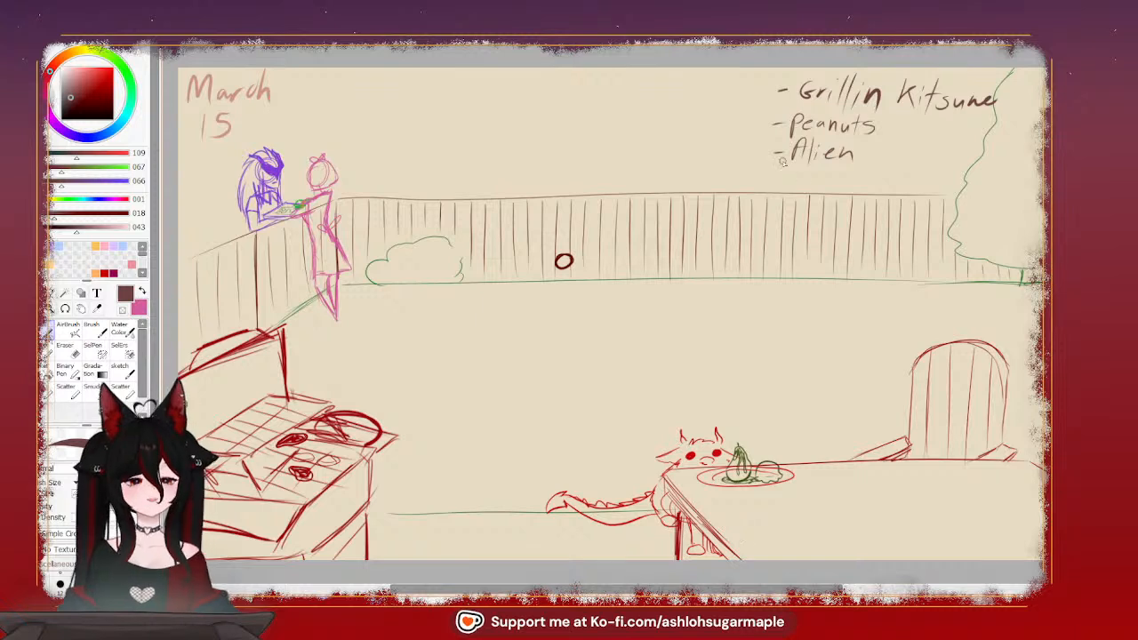
pyautogui.moveTo(772, 179)
pyautogui.mouseDown()
pyautogui.moveTo(839, 189)
pyautogui.moveTo(863, 178)
pyautogui.mouseUp()
pyautogui.moveTo(870, 179); pyautogui.dragTo(908, 184)
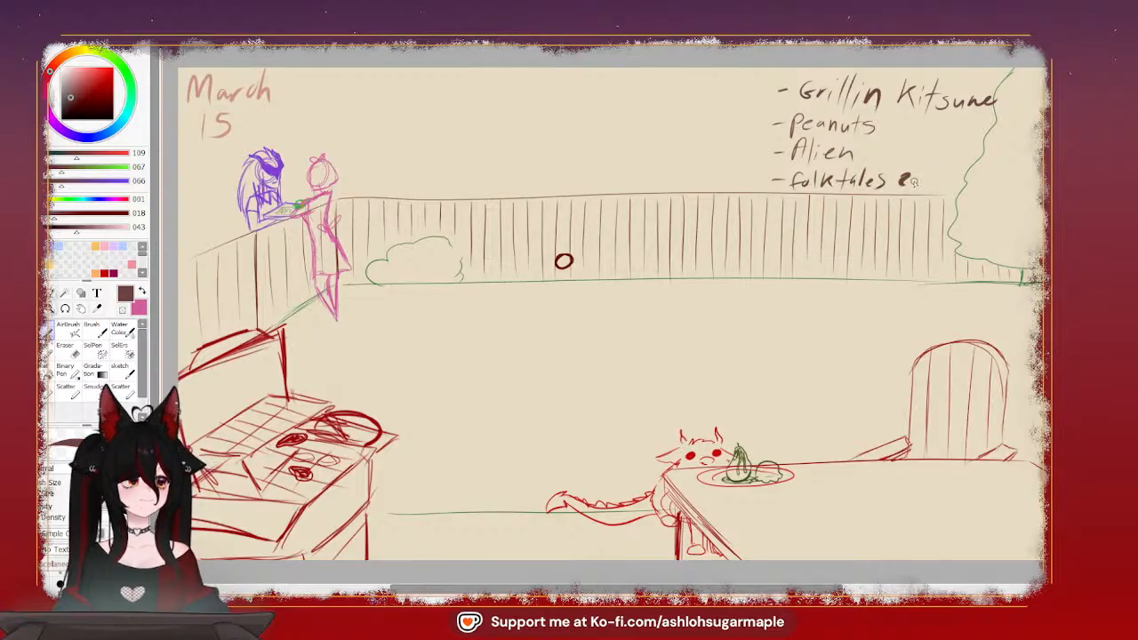
pyautogui.hotkey('ctrl', 'z')
pyautogui.moveTo(897, 177); pyautogui.dragTo(903, 183)
pyautogui.hotkey('ctrl', 'z')
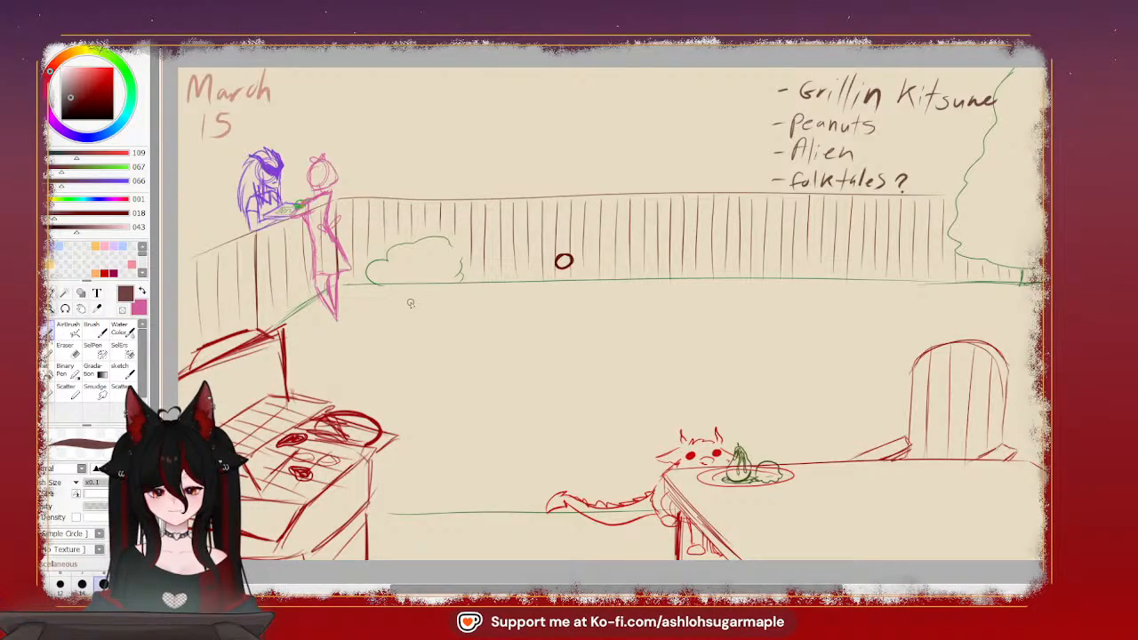
# Sketch a rough standing figure beside the grill, with an angular torso, arm and leg lines, and an oval head
pyautogui.moveTo(349, 397)
pyautogui.mouseDown()
pyautogui.moveTo(414, 358)
pyautogui.moveTo(398, 409)
pyautogui.moveTo(413, 362)
pyautogui.moveTo(407, 456)
pyautogui.mouseUp()
pyautogui.moveTo(358, 489)
pyautogui.mouseDown()
pyautogui.moveTo(358, 404)
pyautogui.moveTo(367, 510)
pyautogui.moveTo(411, 450)
pyautogui.moveTo(394, 502)
pyautogui.moveTo(421, 471)
pyautogui.moveTo(388, 519)
pyautogui.moveTo(414, 462)
pyautogui.mouseUp()
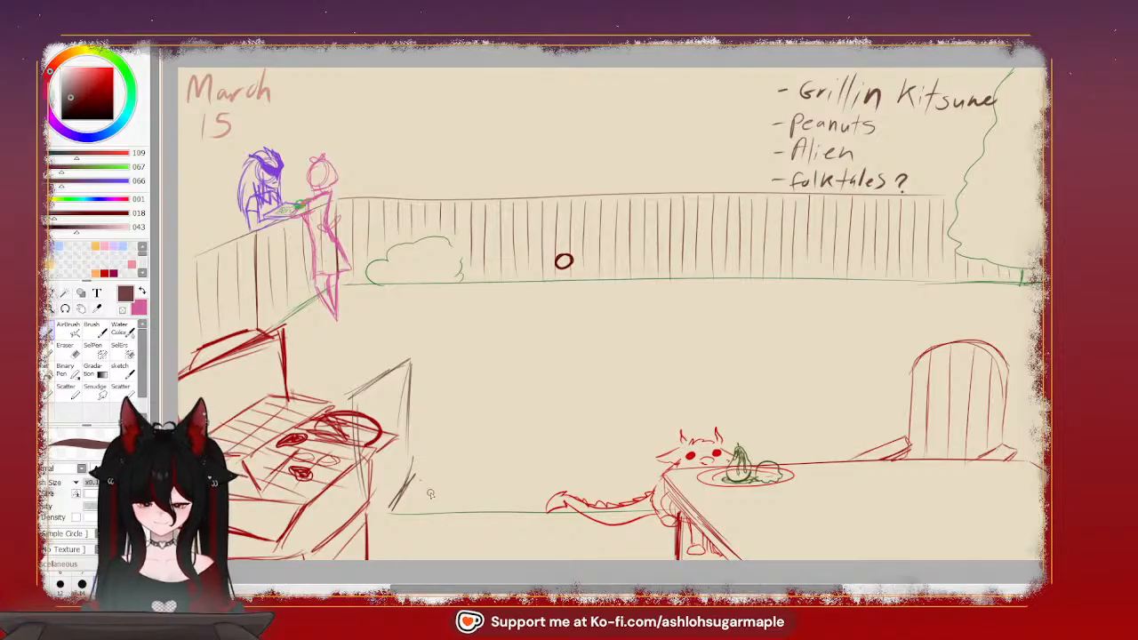
pyautogui.moveTo(425, 484); pyautogui.dragTo(437, 558)
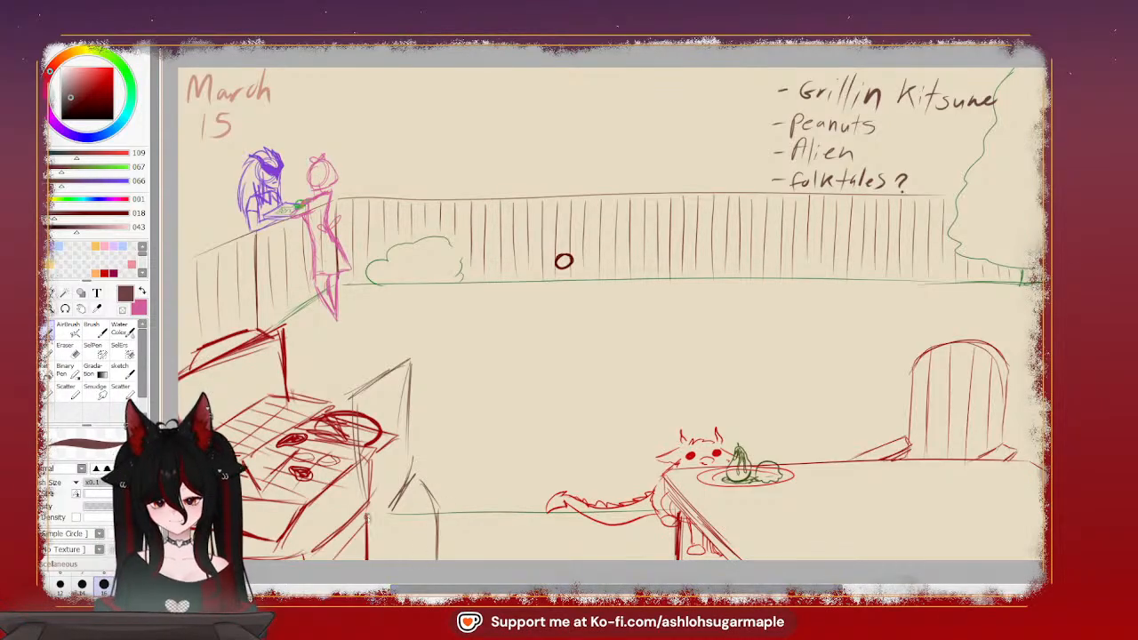
pyautogui.moveTo(370, 519); pyautogui.dragTo(368, 584)
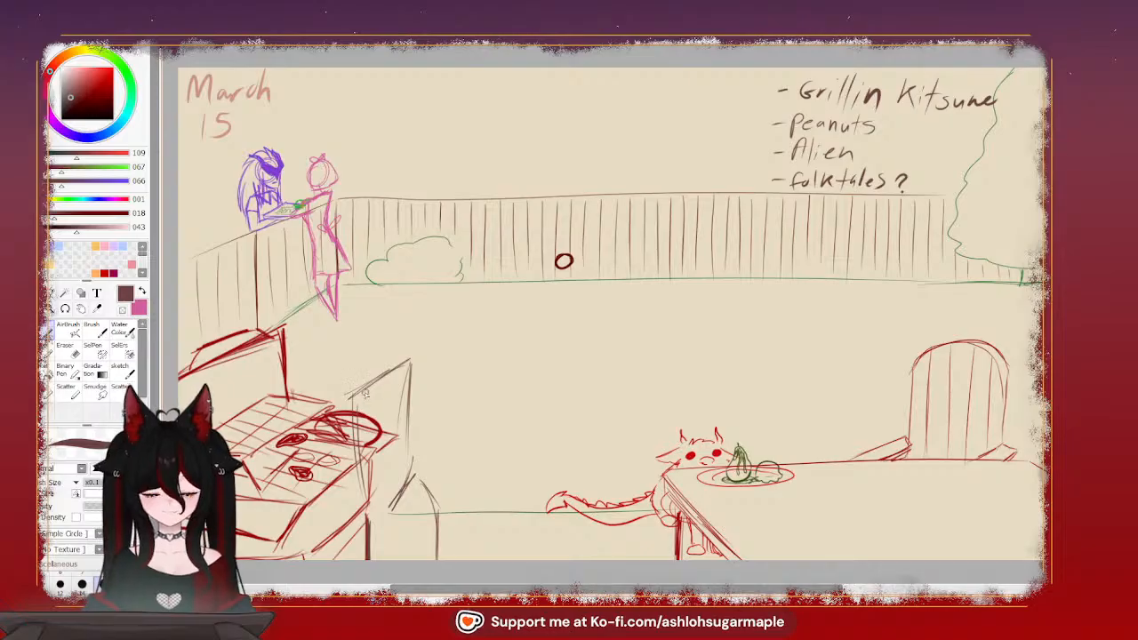
pyautogui.moveTo(405, 368)
pyautogui.mouseDown()
pyautogui.moveTo(391, 398)
pyautogui.moveTo(408, 370)
pyautogui.mouseUp()
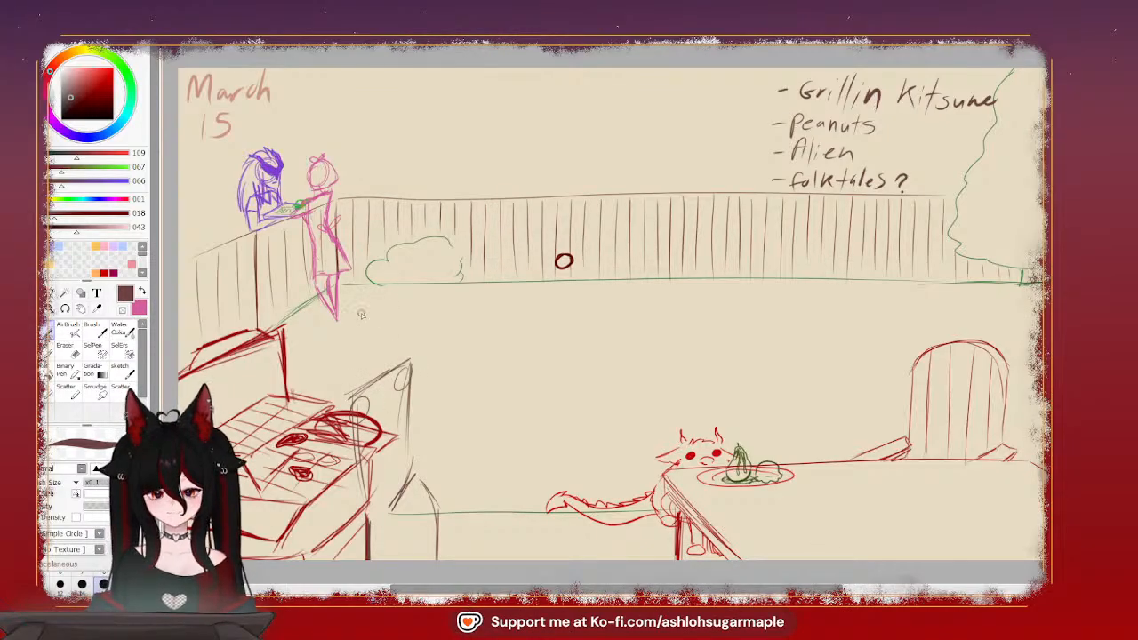
pyautogui.moveTo(367, 307)
pyautogui.mouseDown()
pyautogui.moveTo(361, 368)
pyautogui.moveTo(392, 294)
pyautogui.moveTo(355, 349)
pyautogui.mouseUp()
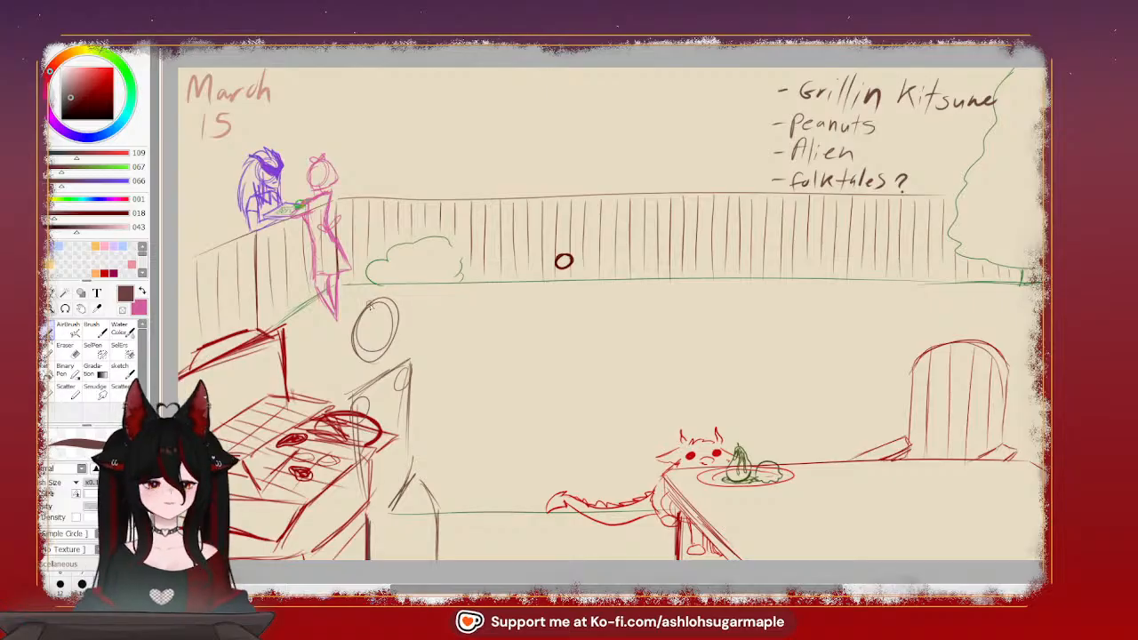
pyautogui.moveTo(391, 307); pyautogui.dragTo(350, 347)
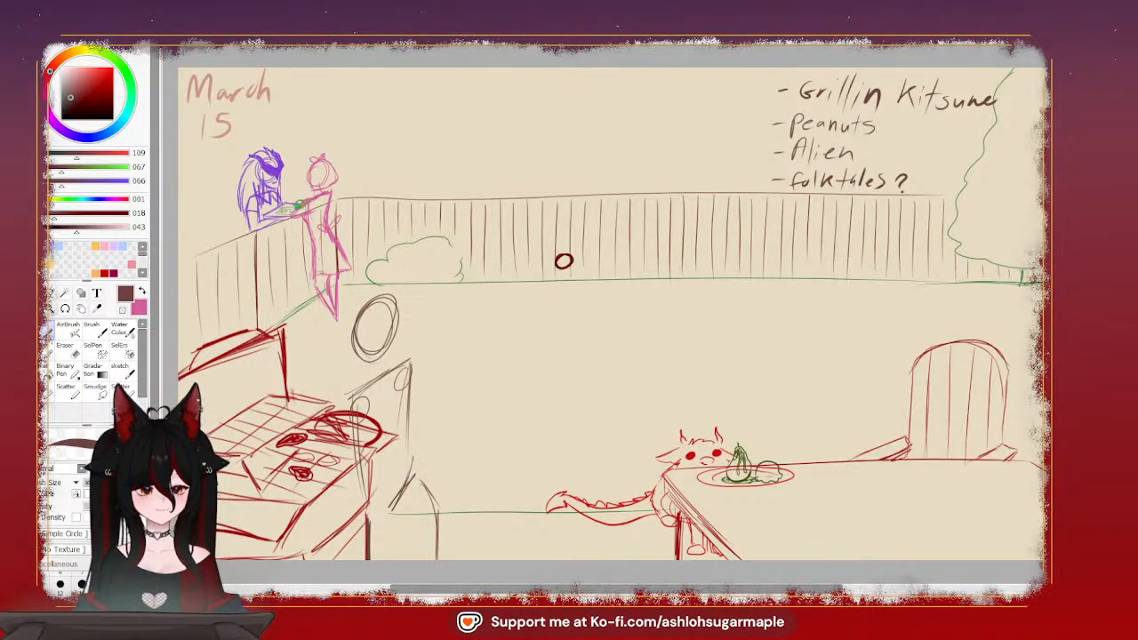
# Try sketching a small figure resting on a cloud in the sky between the date and the notes
pyautogui.moveTo(610, 82)
pyautogui.mouseDown()
pyautogui.moveTo(692, 210)
pyautogui.moveTo(829, 311)
pyautogui.mouseUp()
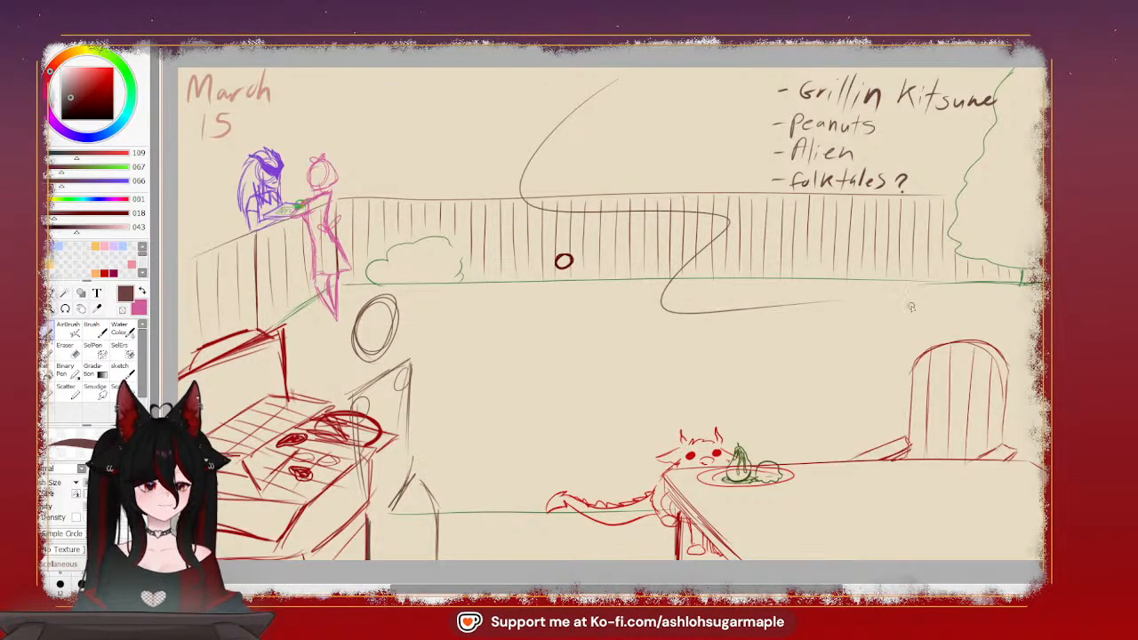
pyautogui.hotkey('ctrl', 'z')
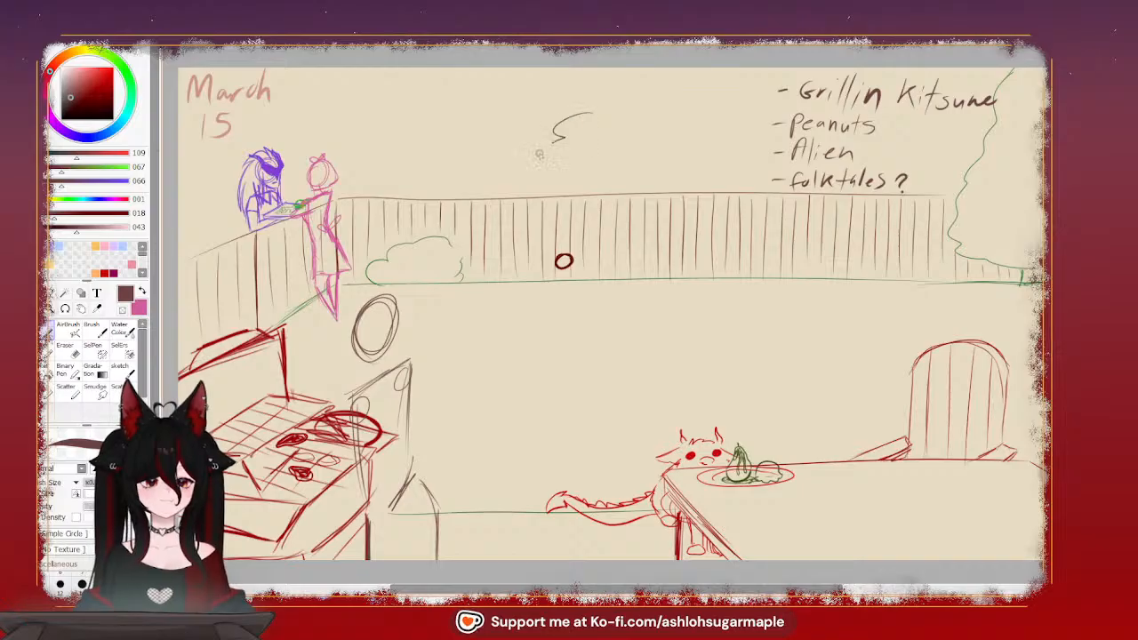
pyautogui.moveTo(540, 150)
pyautogui.mouseDown()
pyautogui.moveTo(606, 167)
pyautogui.moveTo(630, 148)
pyautogui.moveTo(592, 152)
pyautogui.moveTo(655, 144)
pyautogui.moveTo(662, 123)
pyautogui.moveTo(603, 126)
pyautogui.moveTo(574, 156)
pyautogui.mouseUp()
pyautogui.hotkey('ctrl', 'z')
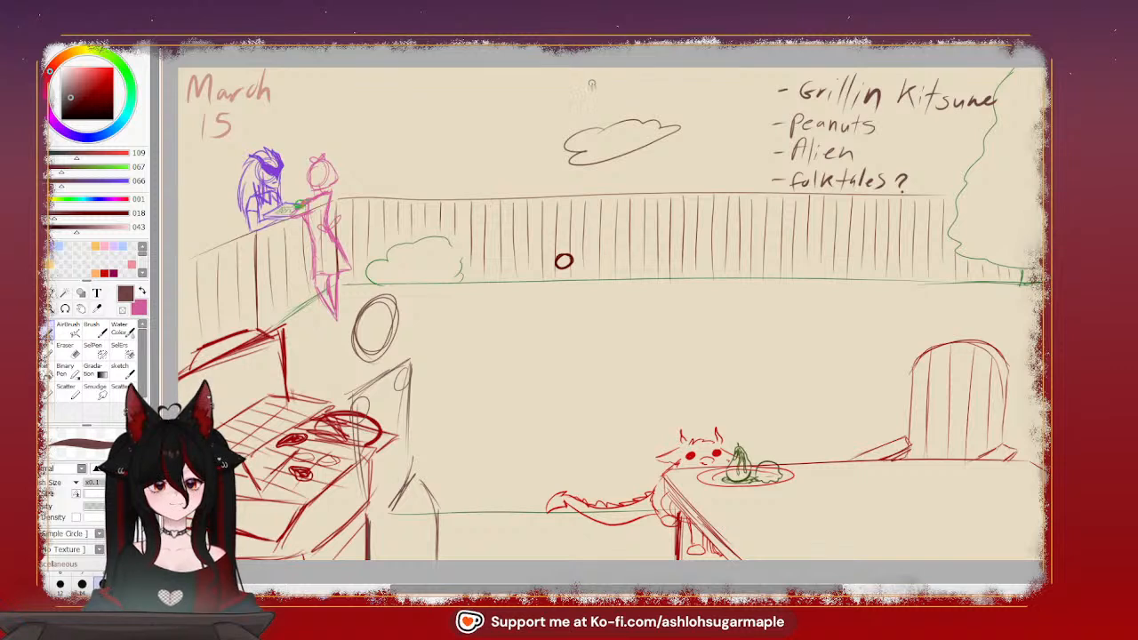
pyautogui.moveTo(594, 83); pyautogui.dragTo(596, 78)
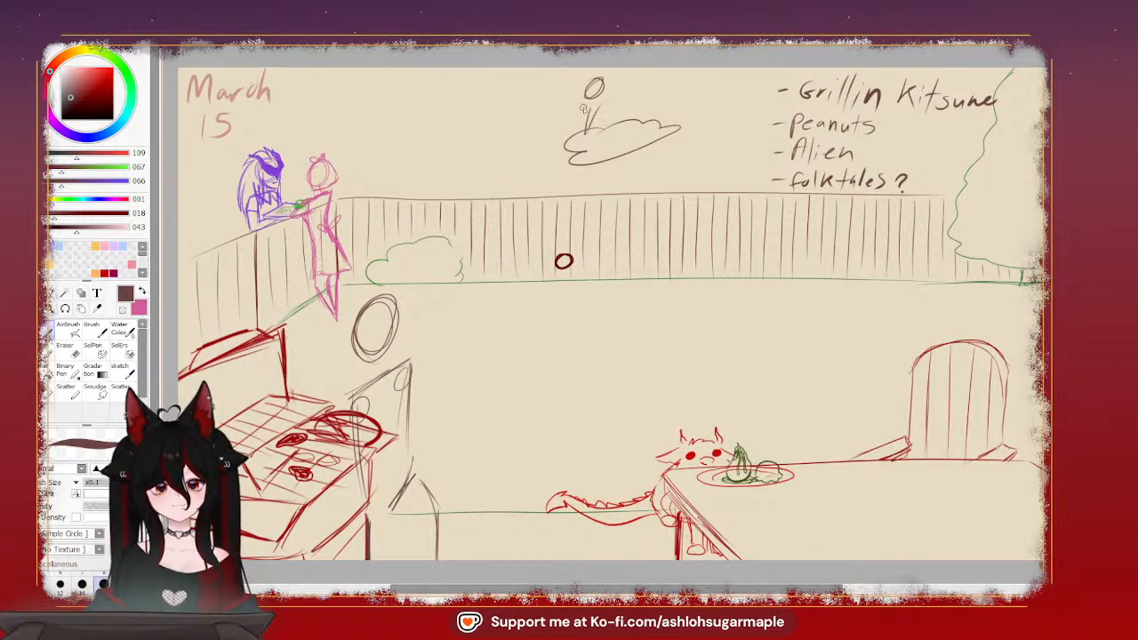
pyautogui.moveTo(583, 108)
pyautogui.mouseDown()
pyautogui.moveTo(588, 132)
pyautogui.moveTo(585, 108)
pyautogui.moveTo(637, 117)
pyautogui.mouseUp()
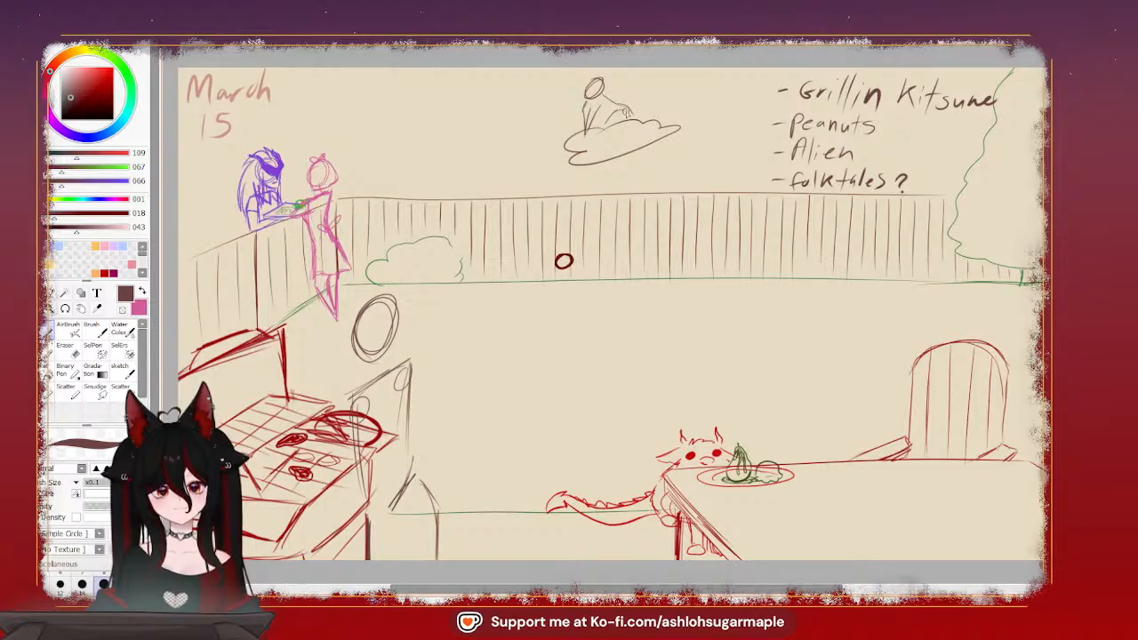
pyautogui.moveTo(620, 112)
pyautogui.mouseDown()
pyautogui.moveTo(611, 125)
pyautogui.moveTo(625, 122)
pyautogui.moveTo(605, 126)
pyautogui.mouseUp()
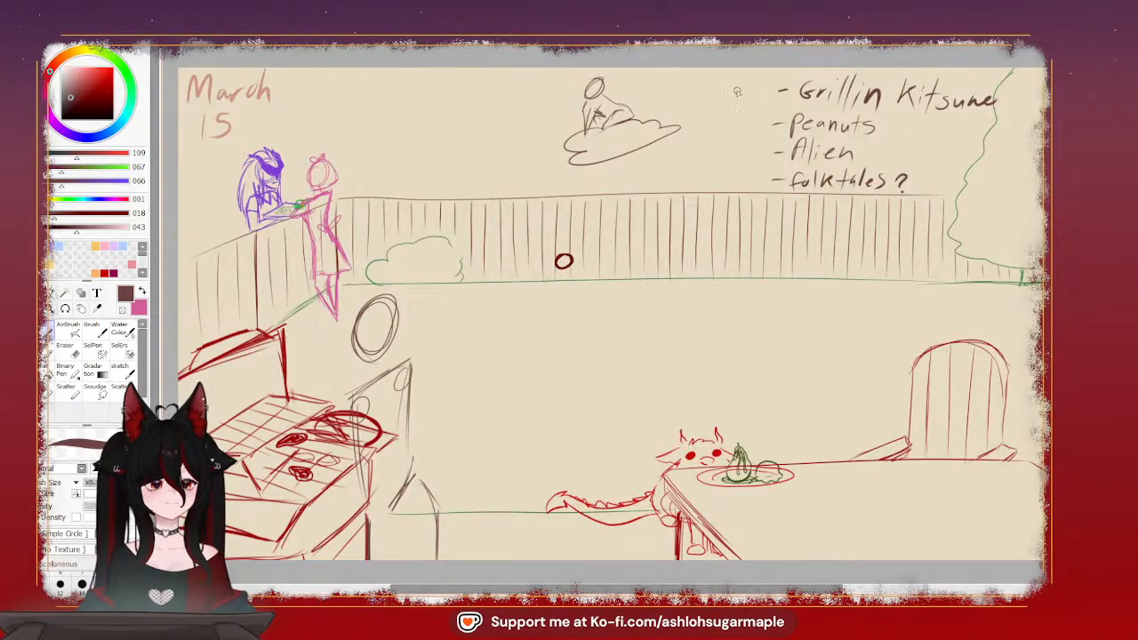
pyautogui.moveTo(651, 154)
pyautogui.mouseDown()
pyautogui.moveTo(718, 140)
pyautogui.moveTo(721, 102)
pyautogui.moveTo(765, 103)
pyautogui.moveTo(645, 161)
pyautogui.mouseUp()
pyautogui.hotkey('ctrl', 'z')
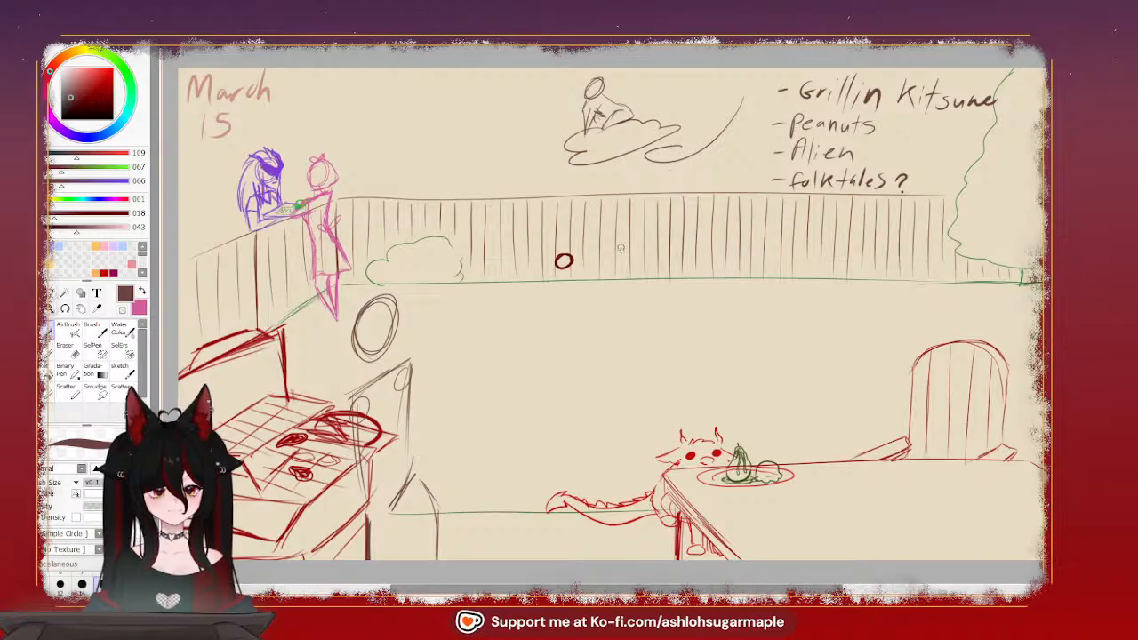
# Undo the swirl, the small figure and the cloud in the sky
pyautogui.hotkey('ctrl', 'z')
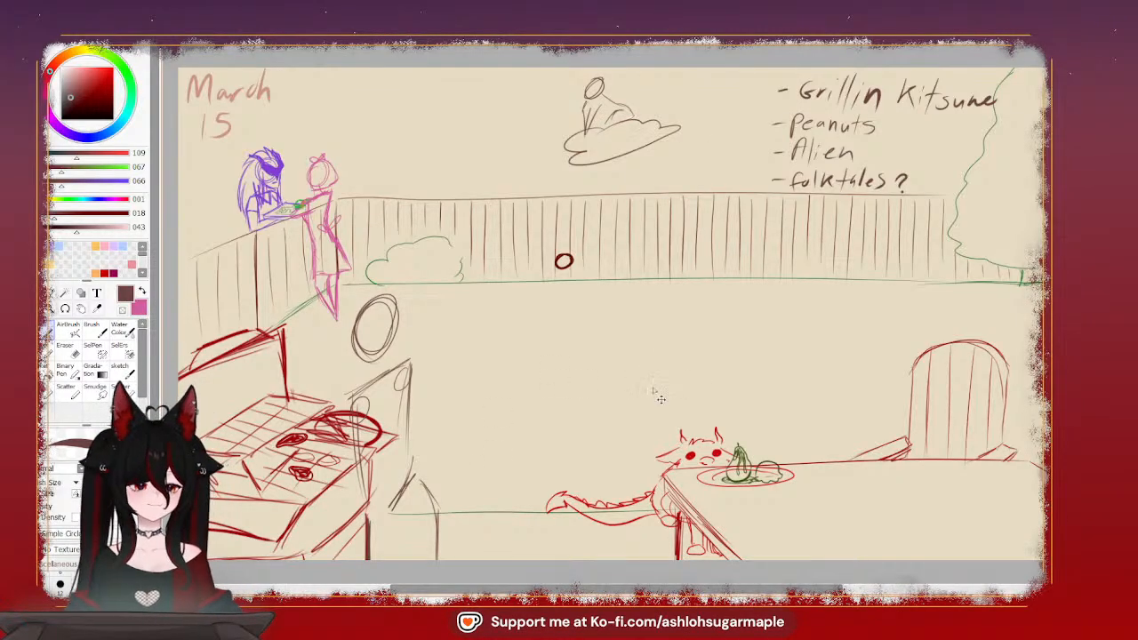
pyautogui.hotkey('ctrl', 'z')
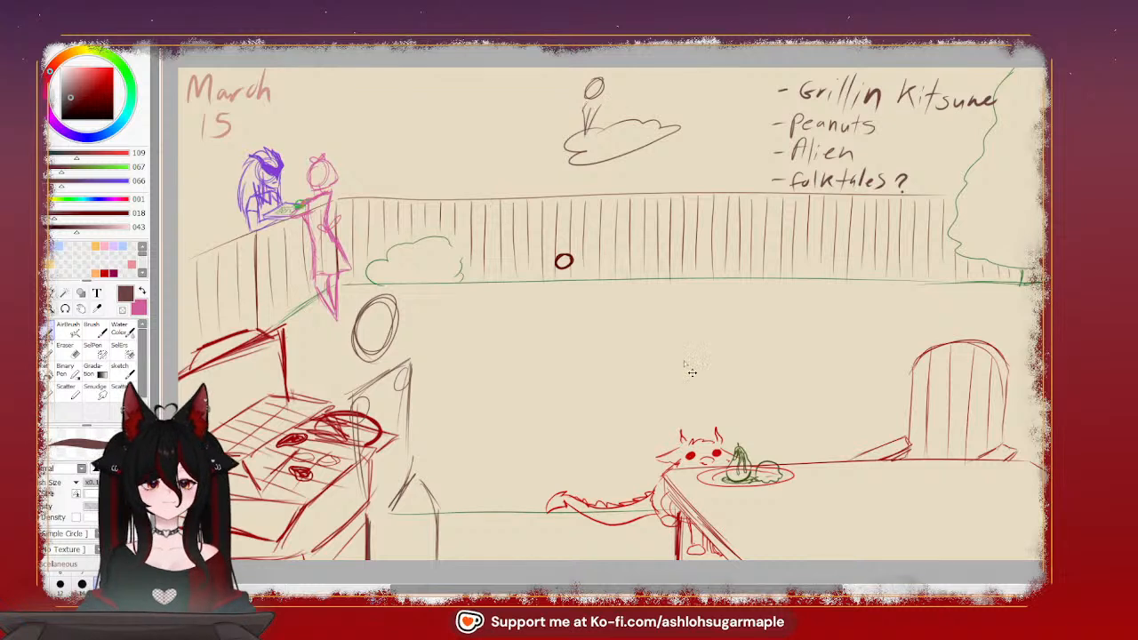
pyautogui.hotkey('ctrl', 'z')
pyautogui.hotkey('ctrl', 'z')
pyautogui.hotkey('ctrl', 'z')
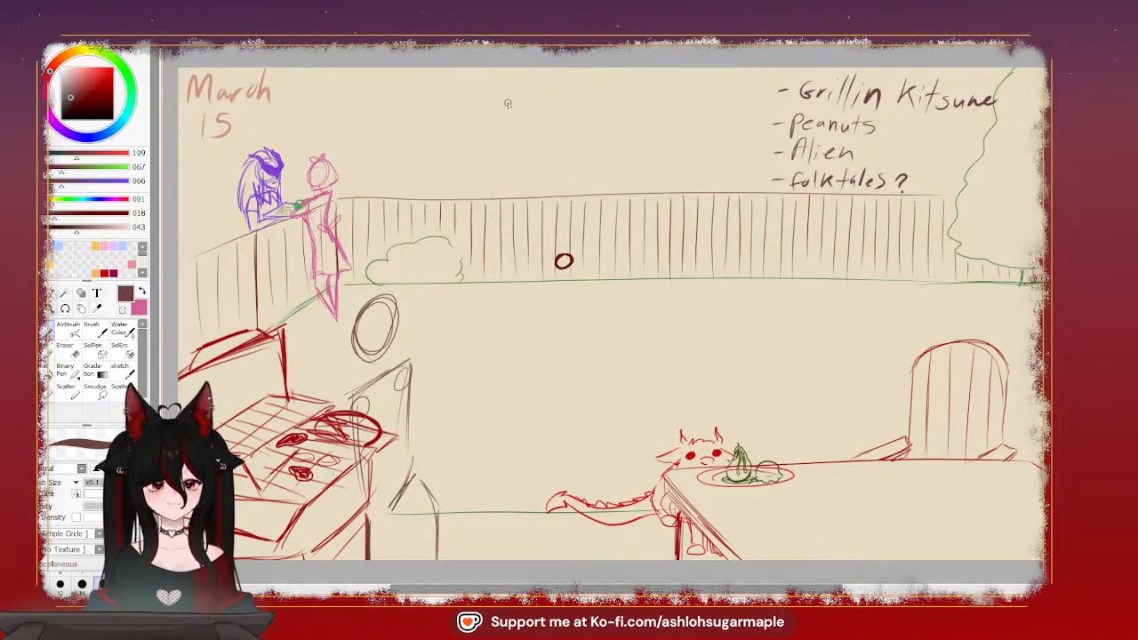
# Sketch a flying saucer in the sky above the fence, with a domed top and small oval lights around its rim
pyautogui.moveTo(463, 107)
pyautogui.mouseDown()
pyautogui.moveTo(458, 117)
pyautogui.moveTo(504, 135)
pyautogui.moveTo(589, 125)
pyautogui.mouseUp()
pyautogui.hotkey('ctrl', 'z')
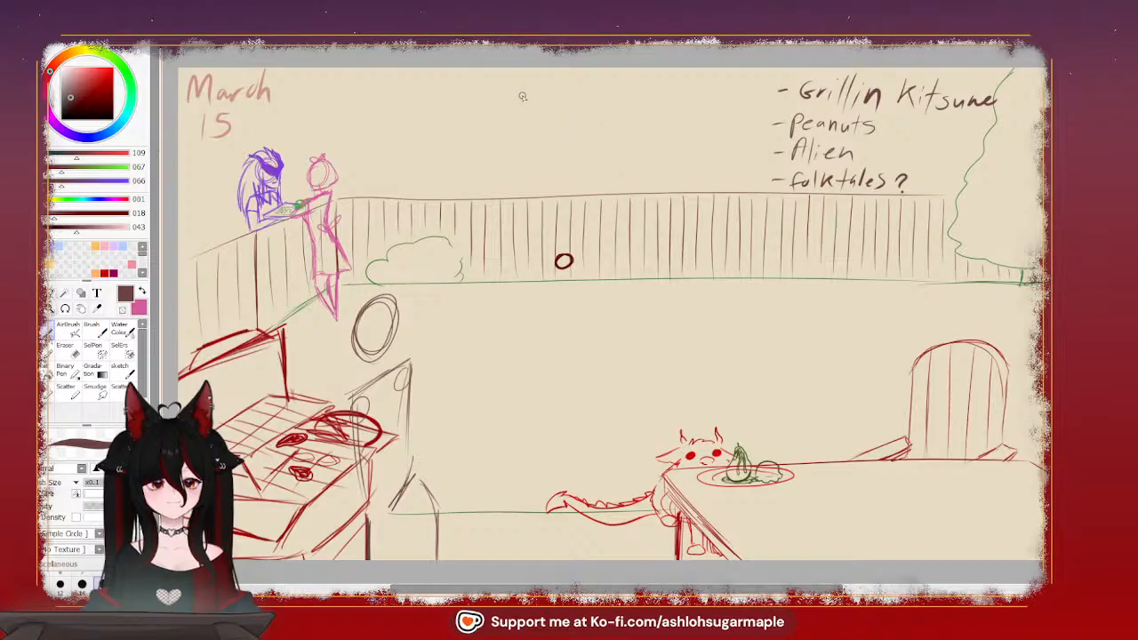
pyautogui.moveTo(523, 96)
pyautogui.mouseDown()
pyautogui.moveTo(511, 125)
pyautogui.moveTo(640, 105)
pyautogui.moveTo(608, 104)
pyautogui.mouseUp()
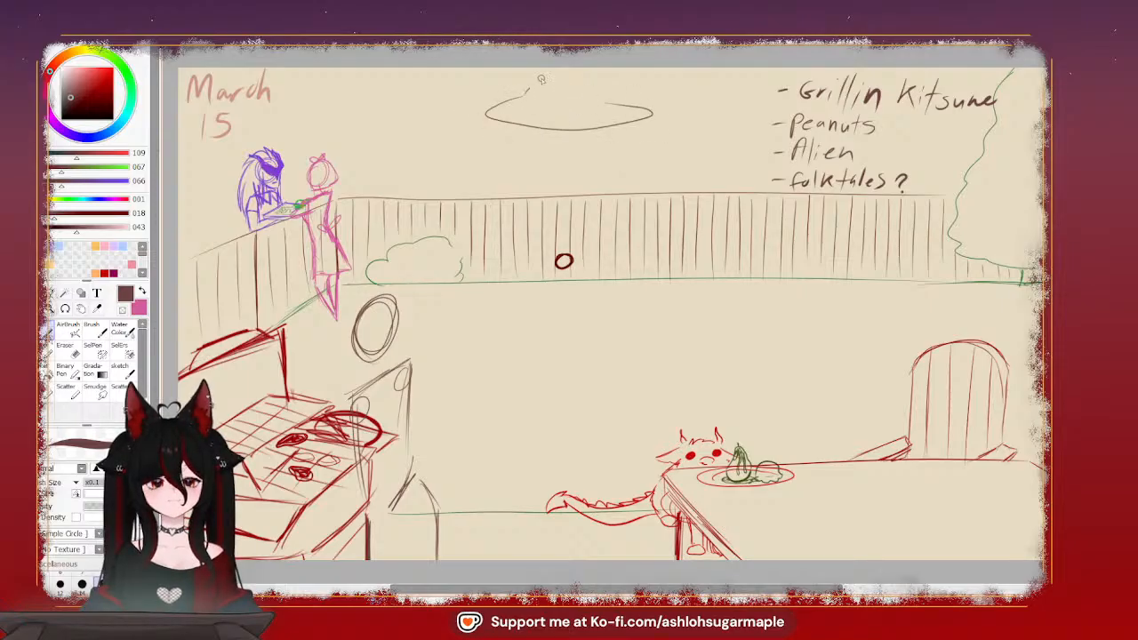
pyautogui.moveTo(541, 79)
pyautogui.mouseDown()
pyautogui.moveTo(605, 79)
pyautogui.moveTo(614, 107)
pyautogui.mouseUp()
pyautogui.moveTo(525, 100); pyautogui.dragTo(619, 101)
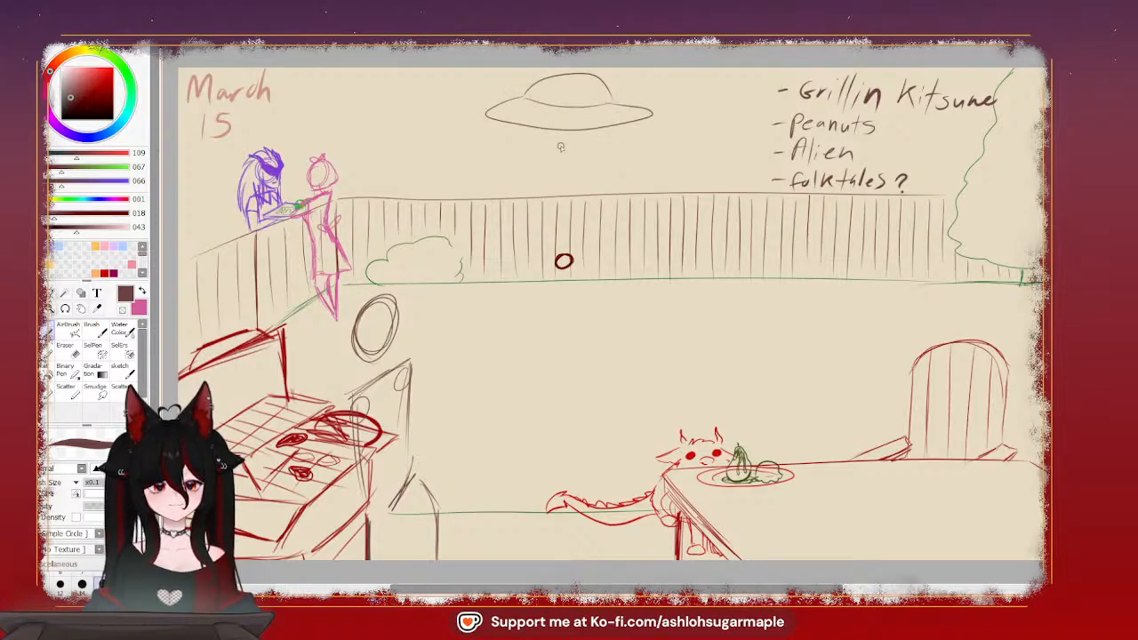
pyautogui.moveTo(520, 108); pyautogui.dragTo(615, 115)
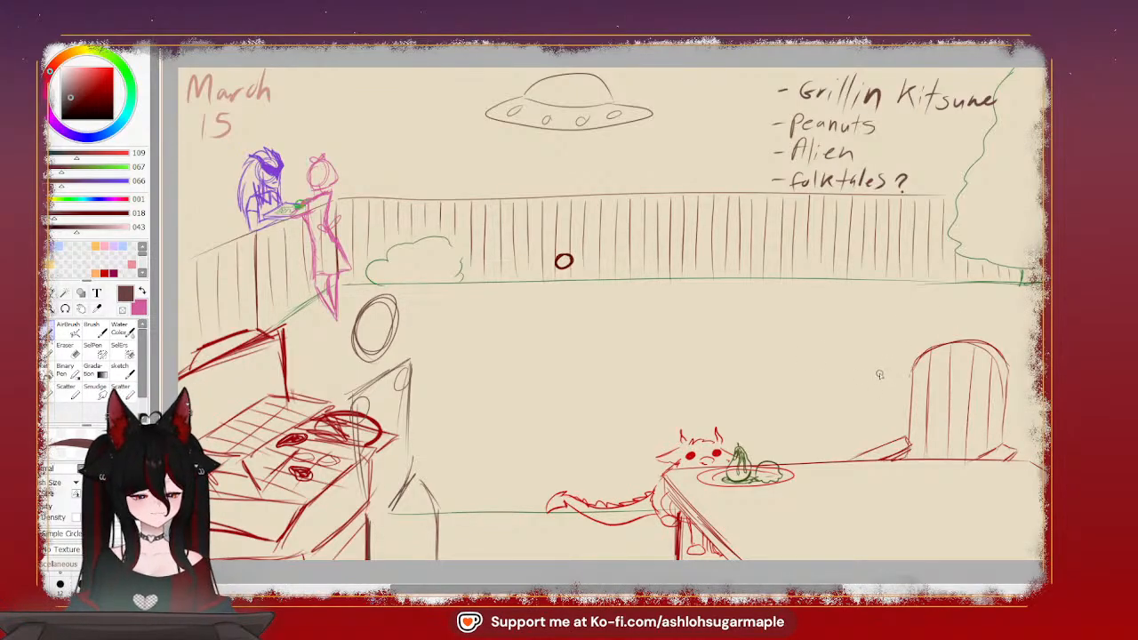
# Try a wavy stroke across the lawn and an arrow pointing at the bush, undoing both
pyautogui.moveTo(553, 289)
pyautogui.mouseDown()
pyautogui.moveTo(730, 280)
pyautogui.moveTo(775, 339)
pyautogui.moveTo(858, 356)
pyautogui.moveTo(1020, 313)
pyautogui.mouseUp()
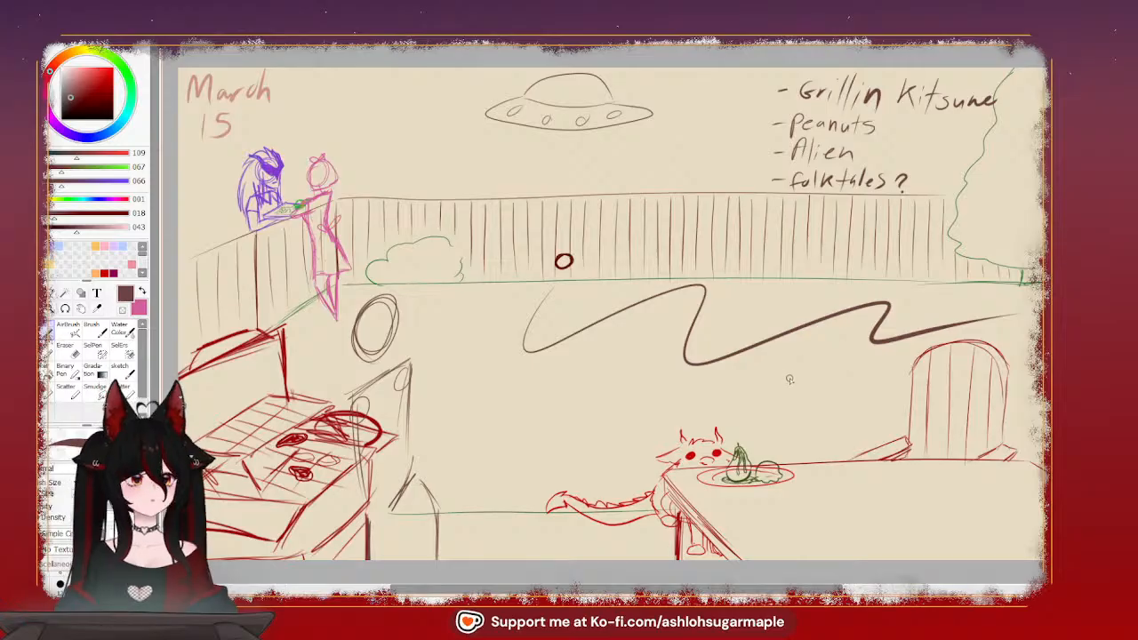
pyautogui.hotkey('ctrl', 'z')
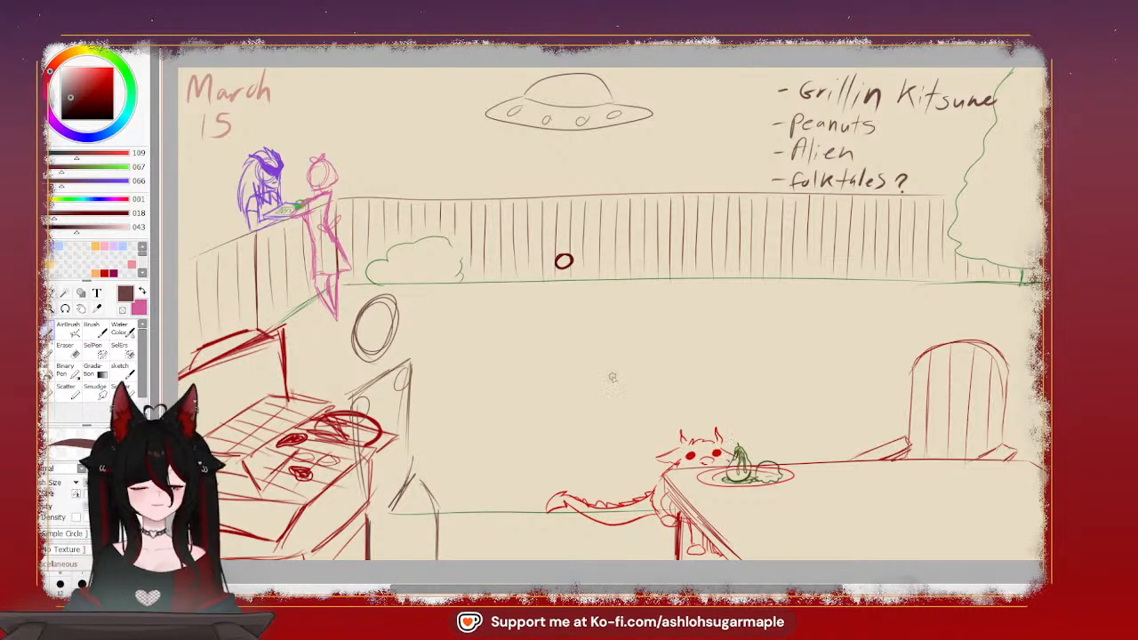
pyautogui.moveTo(497, 221)
pyautogui.mouseDown()
pyautogui.moveTo(468, 248)
pyautogui.moveTo(484, 245)
pyautogui.mouseUp()
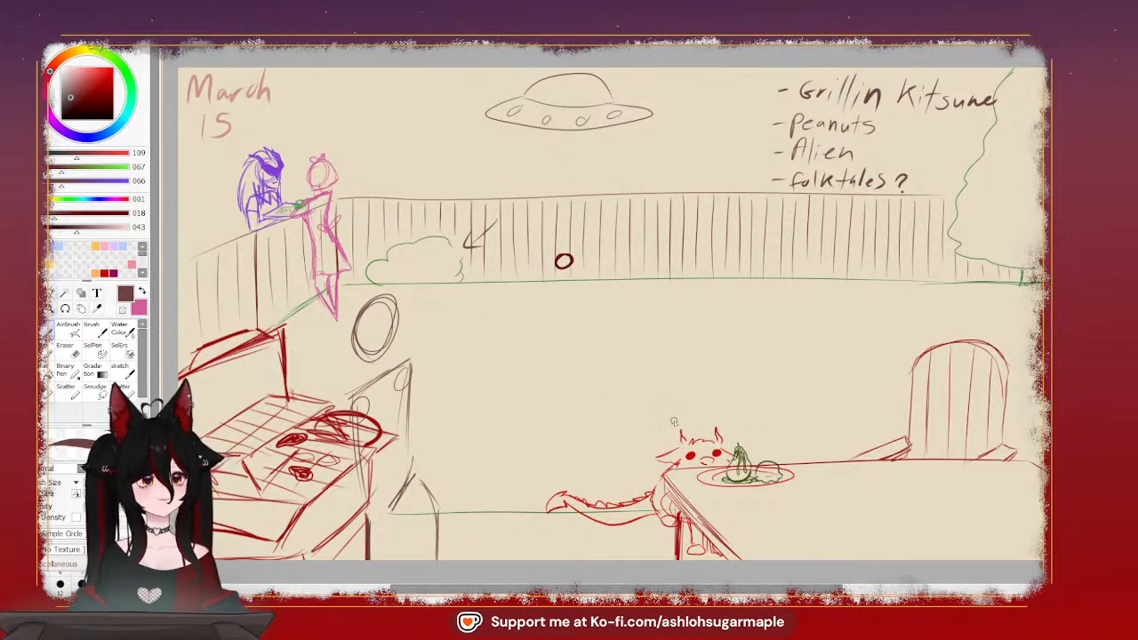
pyautogui.hotkey('ctrl', 'z')
pyautogui.hotkey('ctrl', 'z')
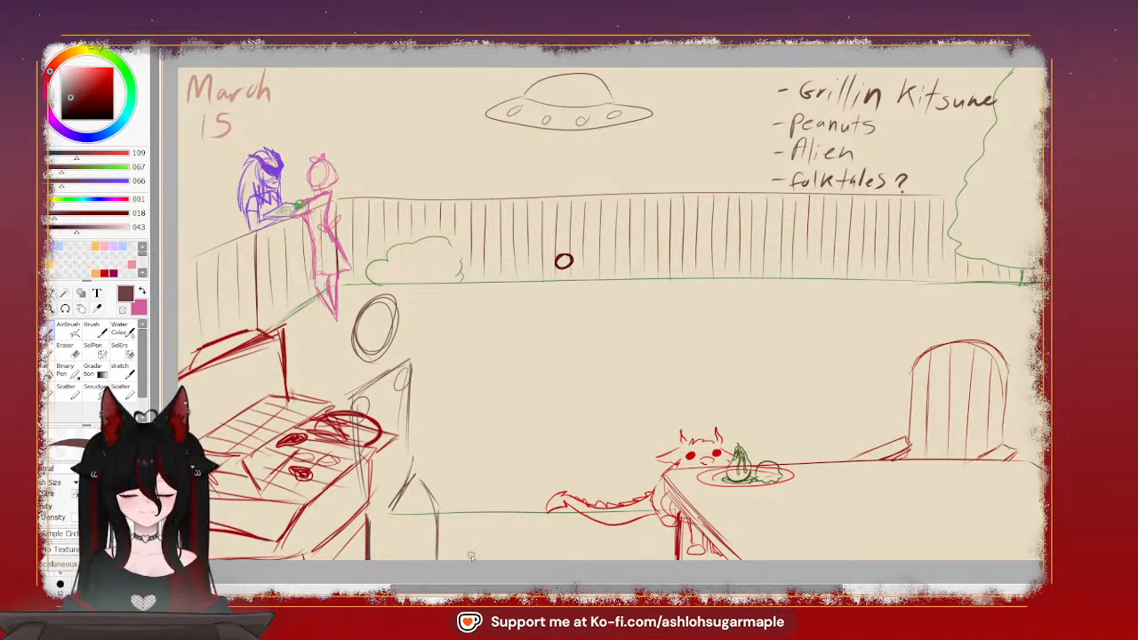
# Loop a line around the upper scene and draw a downward arrow above the creature's tail, undoing these temporary marks
pyautogui.moveTo(604, 416); pyautogui.dragTo(605, 457)
pyautogui.moveTo(594, 391)
pyautogui.mouseDown()
pyautogui.moveTo(589, 428)
pyautogui.moveTo(615, 418)
pyautogui.mouseUp()
pyautogui.hotkey('ctrl', 'z')
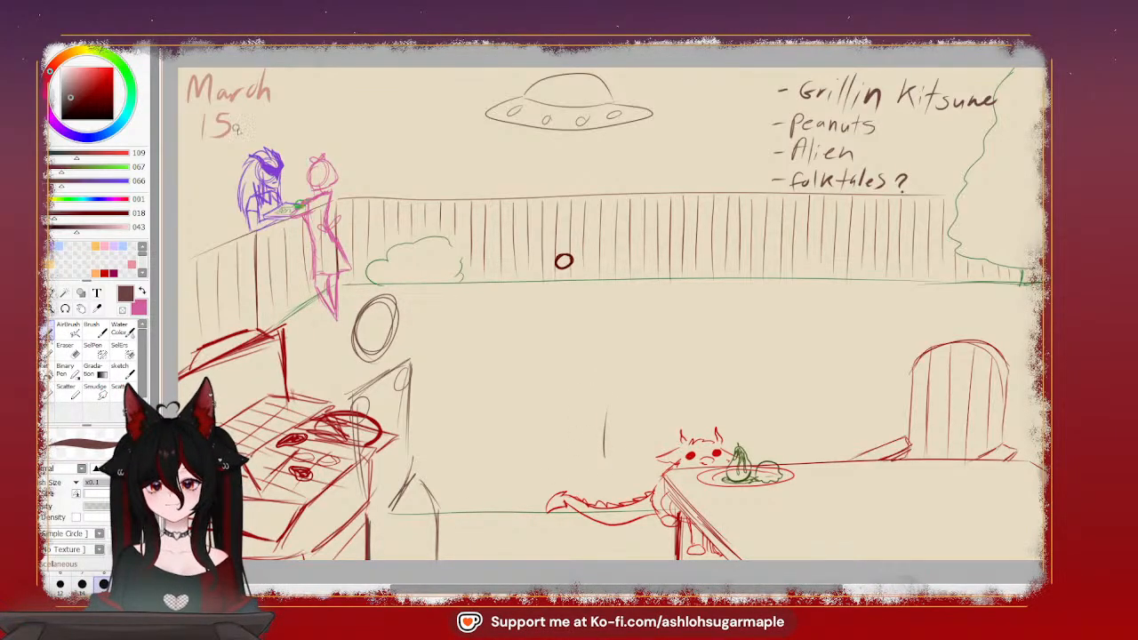
pyautogui.moveTo(327, 419)
pyautogui.mouseDown()
pyautogui.moveTo(605, 387)
pyautogui.moveTo(1042, 275)
pyautogui.mouseUp()
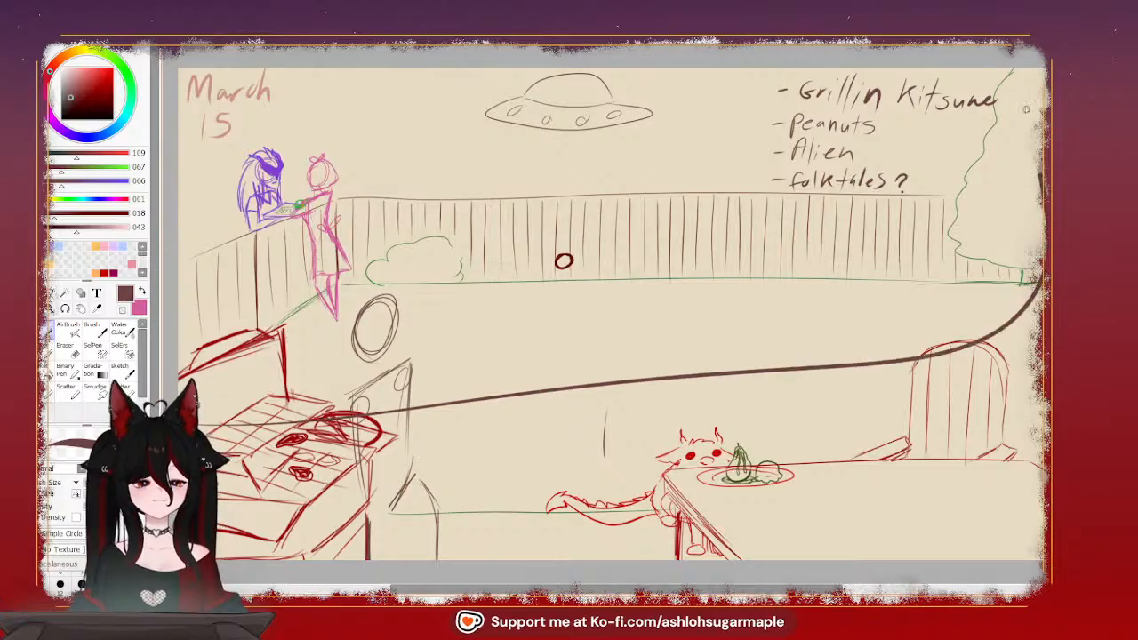
pyautogui.moveTo(1025, 109)
pyautogui.mouseDown()
pyautogui.moveTo(641, 50)
pyautogui.moveTo(215, 160)
pyautogui.mouseUp()
pyautogui.moveTo(593, 449)
pyautogui.mouseDown()
pyautogui.moveTo(605, 472)
pyautogui.moveTo(615, 448)
pyautogui.mouseUp()
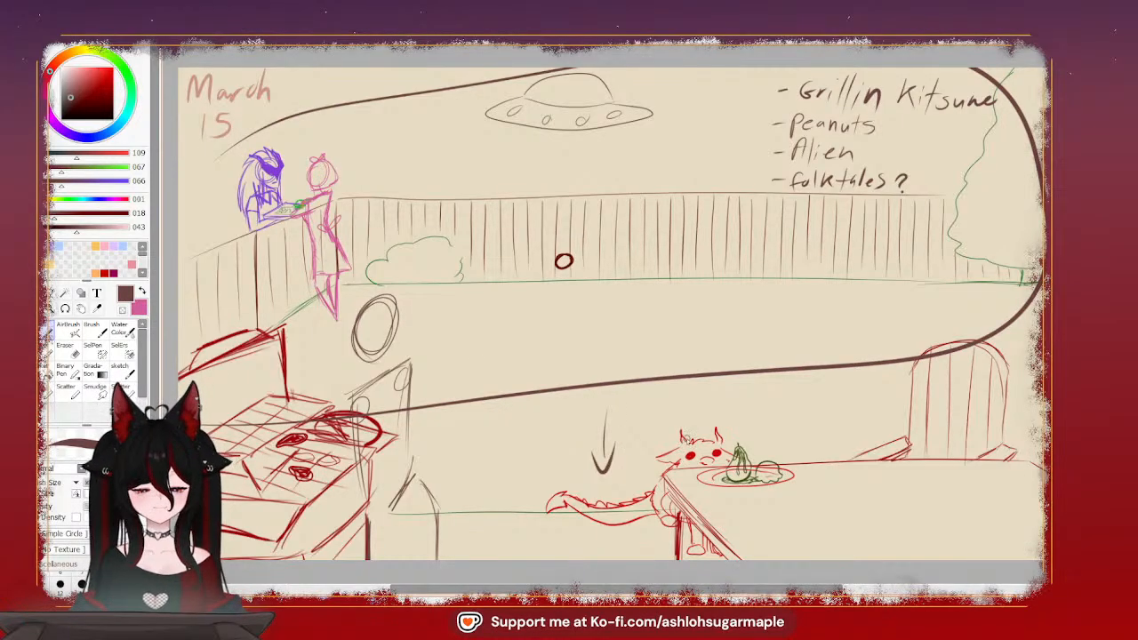
pyautogui.hotkey('ctrl', 'z')
pyautogui.hotkey('ctrl', 'z')
pyautogui.hotkey('ctrl', 'z')
pyautogui.hotkey('ctrl', 'z')
pyautogui.hotkey('ctrl', 'z')
pyautogui.hotkey('ctrl', 'z')
pyautogui.hotkey('ctrl', 'z')
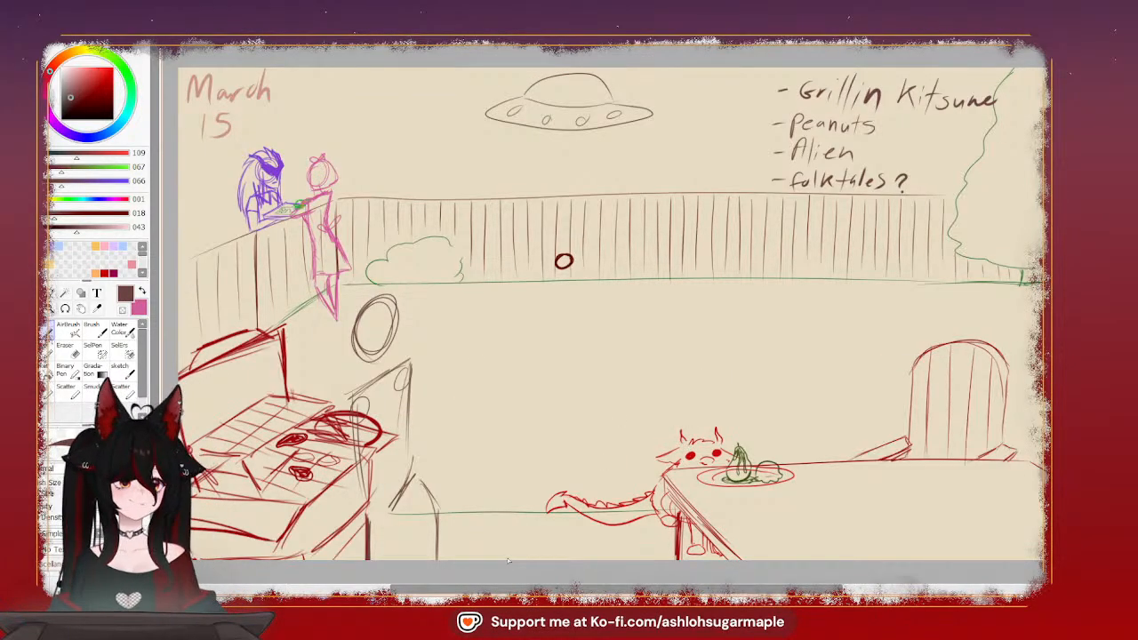